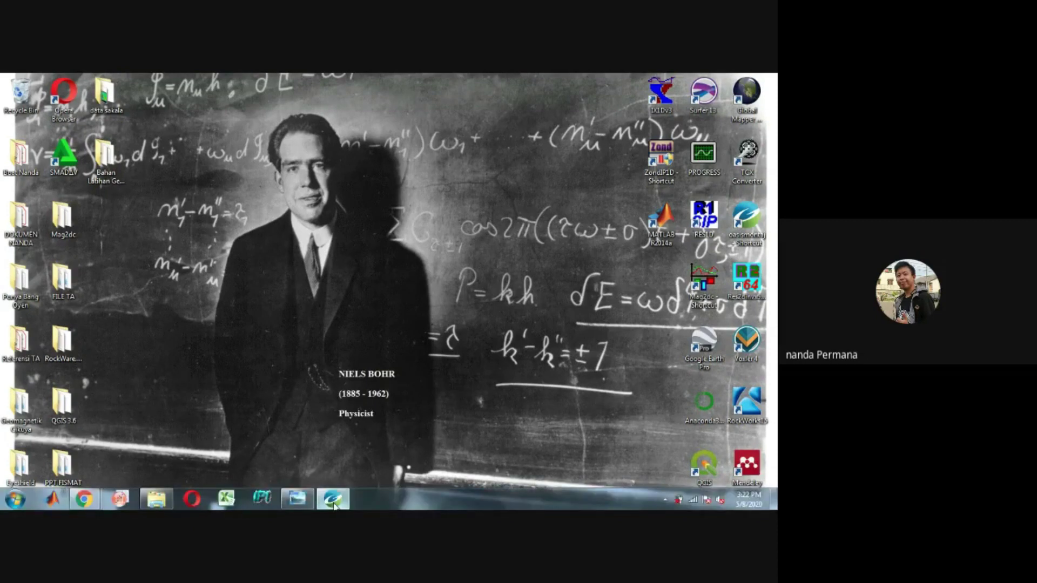
Switch to Oasis montaj, expand the project's grids, and load the gmsys.omn menu
click(333, 499)
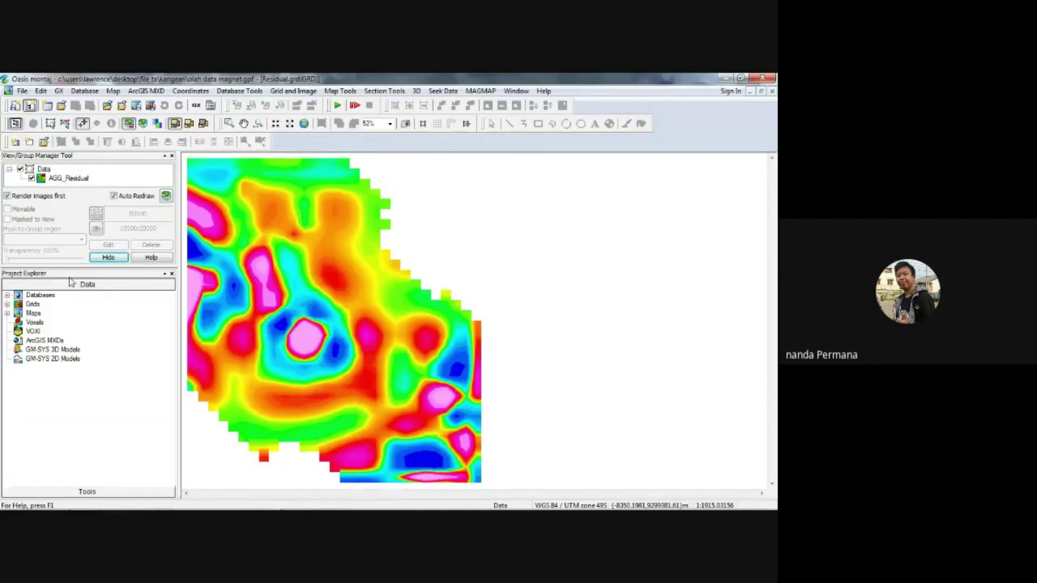
click(8, 305)
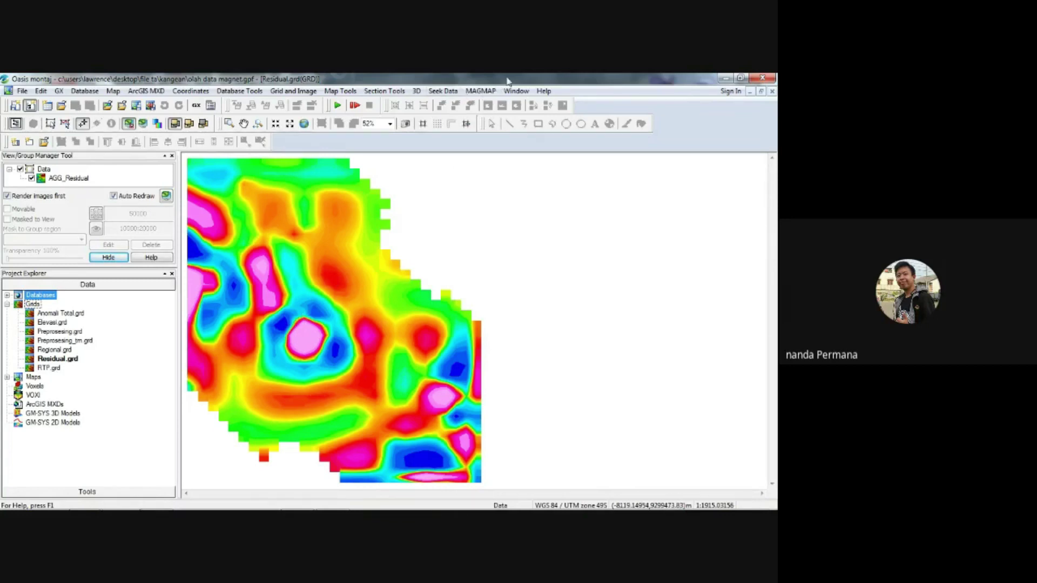
click(79, 90)
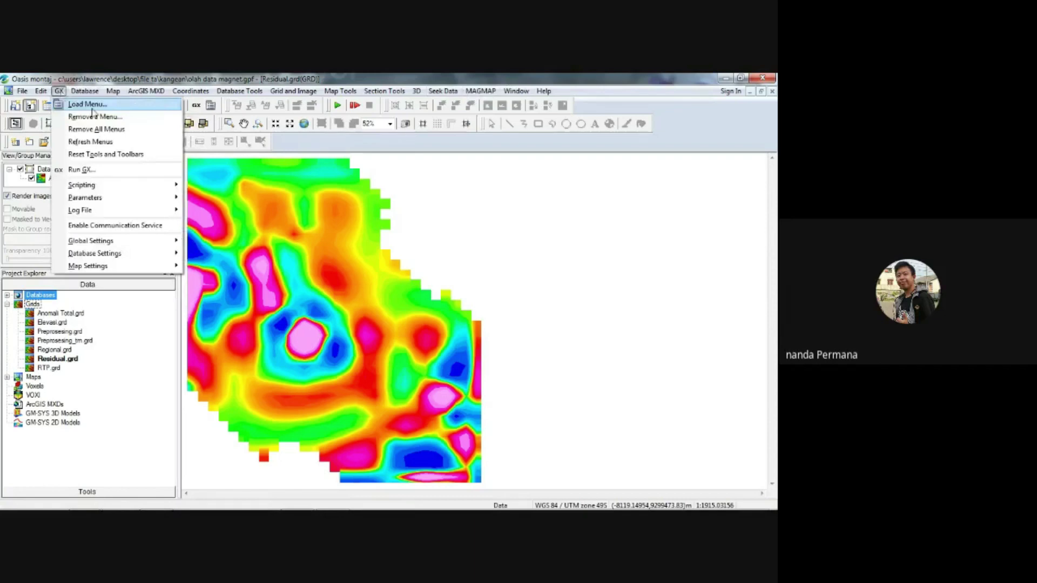
key(Escape)
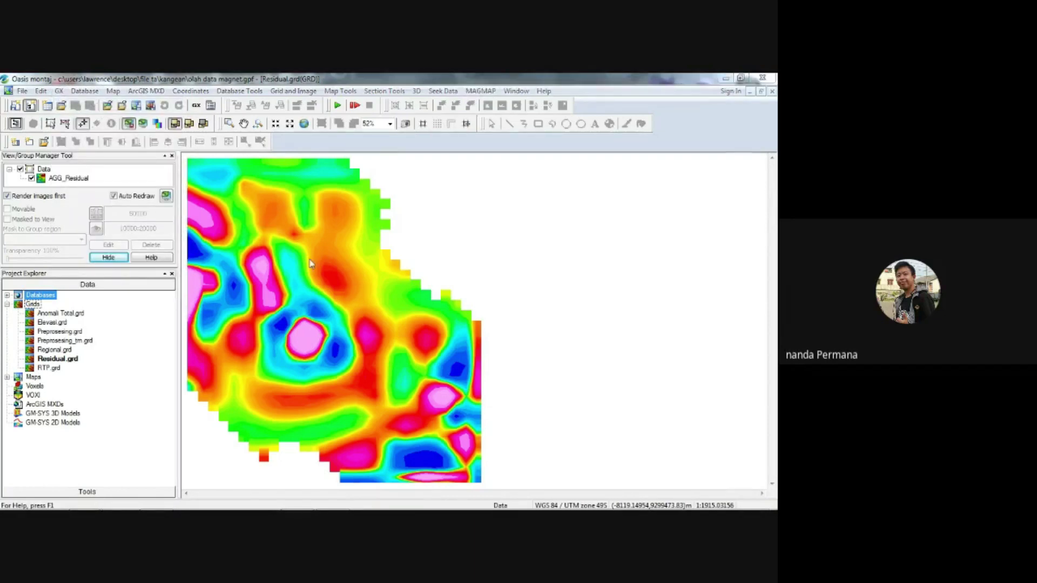
click(309, 260)
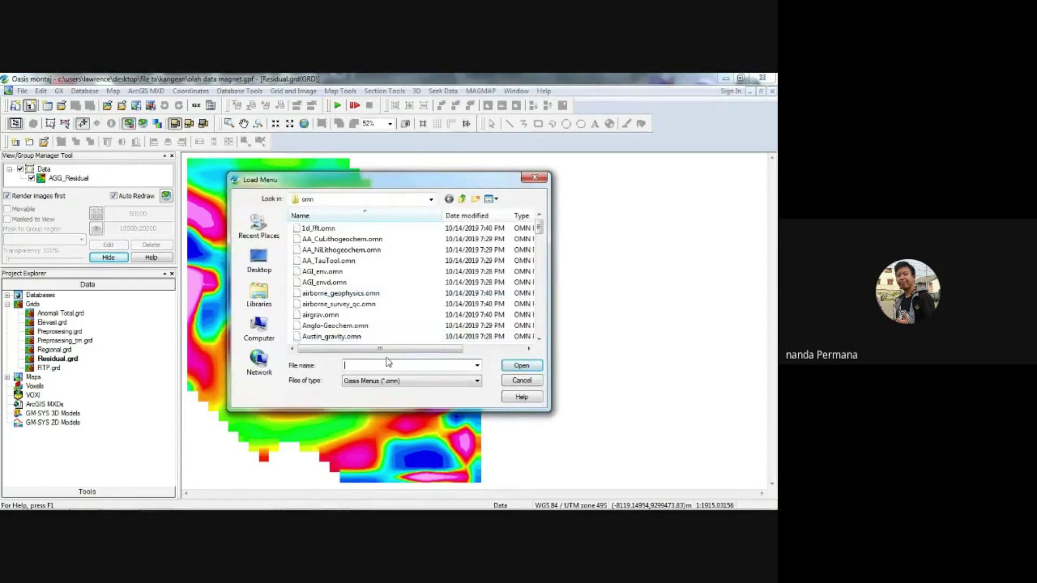
text(gm)
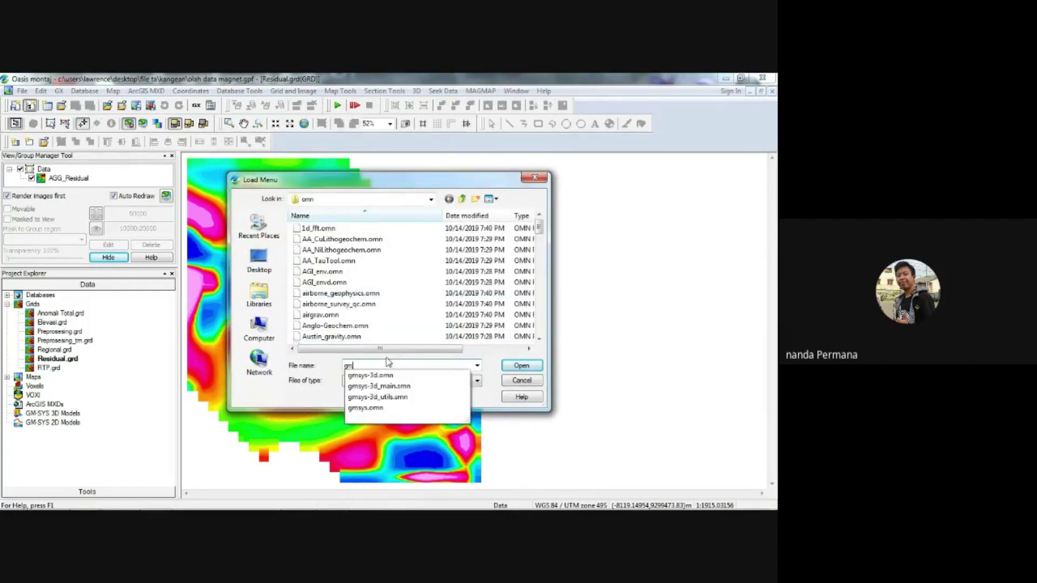
click(381, 411)
click(526, 368)
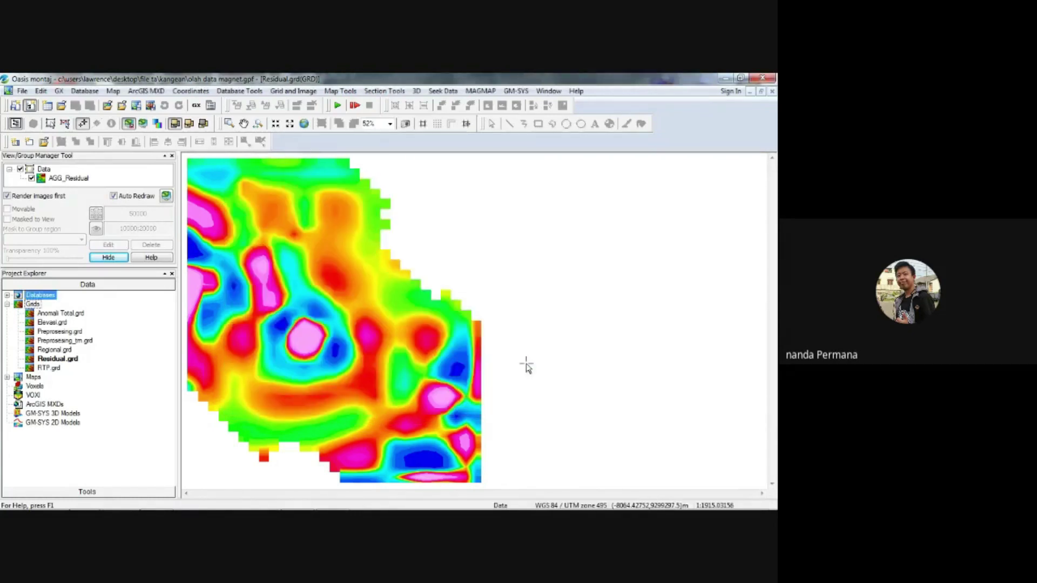
Start a new GM-SYS model from a map profile, named Slice1, with Residual.grd as the magnetic grid
click(509, 92)
mouse_move(533, 104)
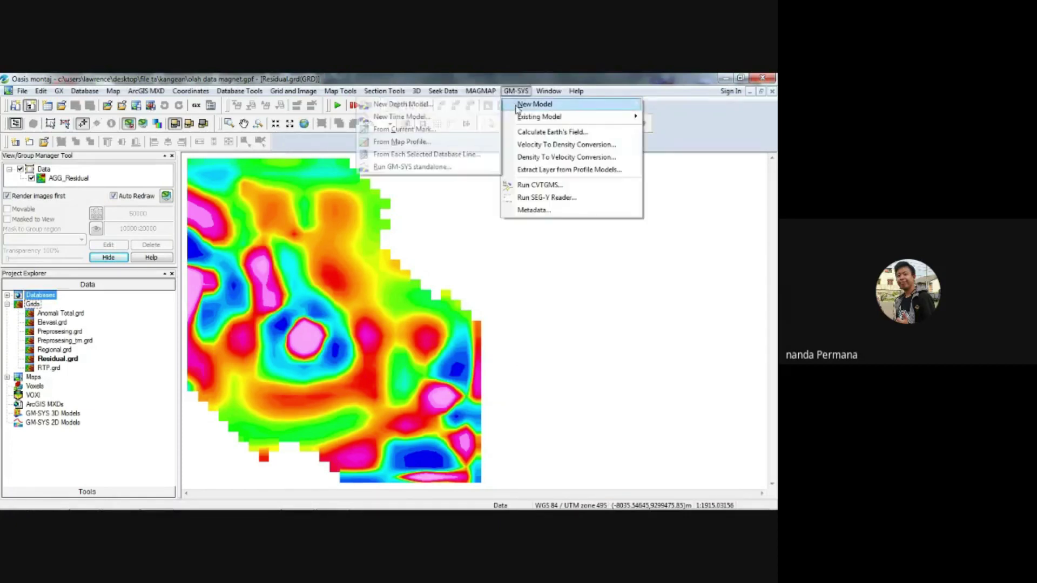
click(411, 142)
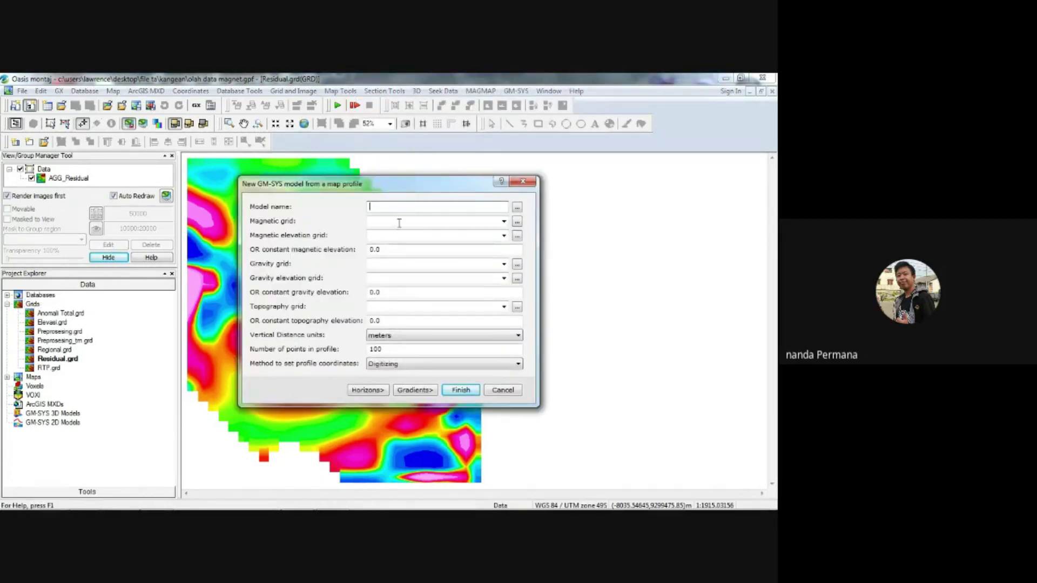
text(Slice1)
click(503, 222)
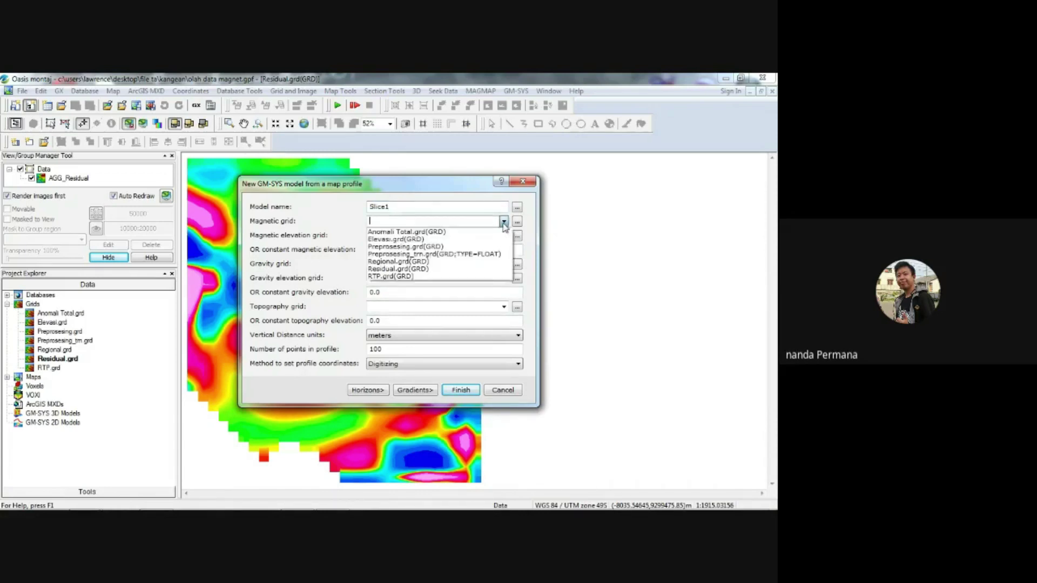
click(420, 269)
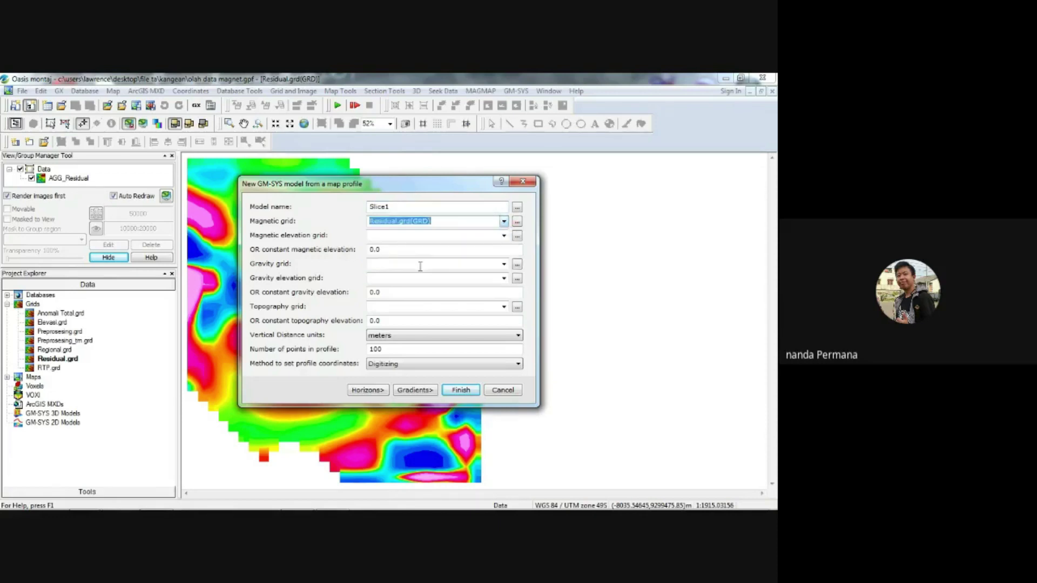
Set Elevasi.grd as both the magnetic elevation grid and the topography grid, and finish the model settings
click(503, 236)
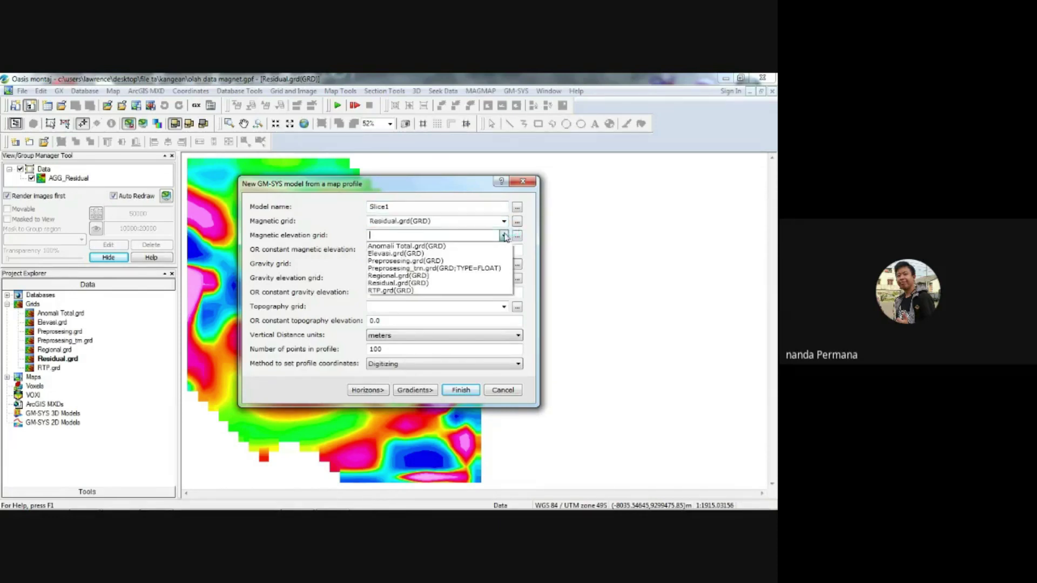
click(426, 254)
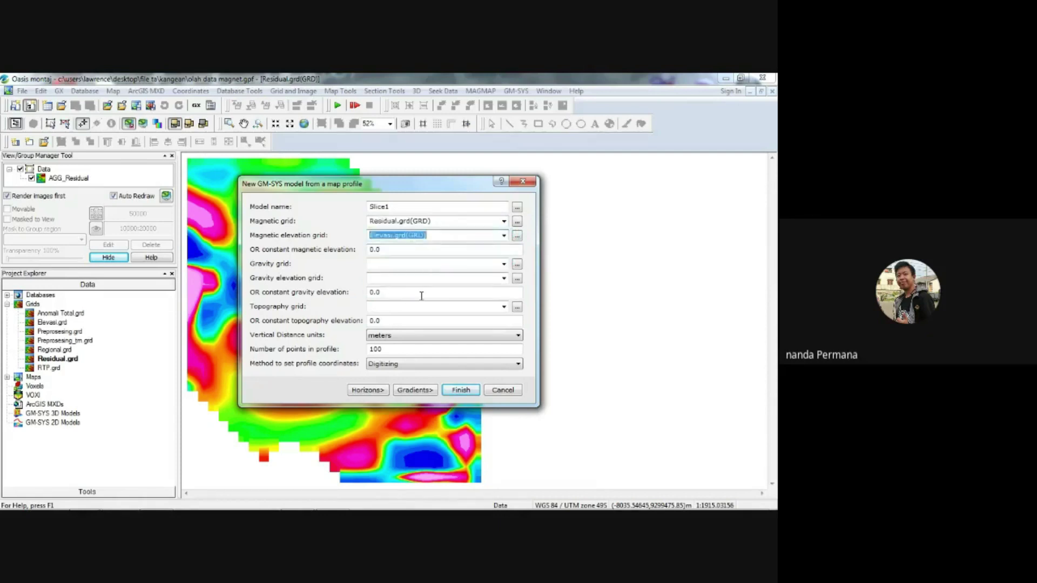
click(504, 307)
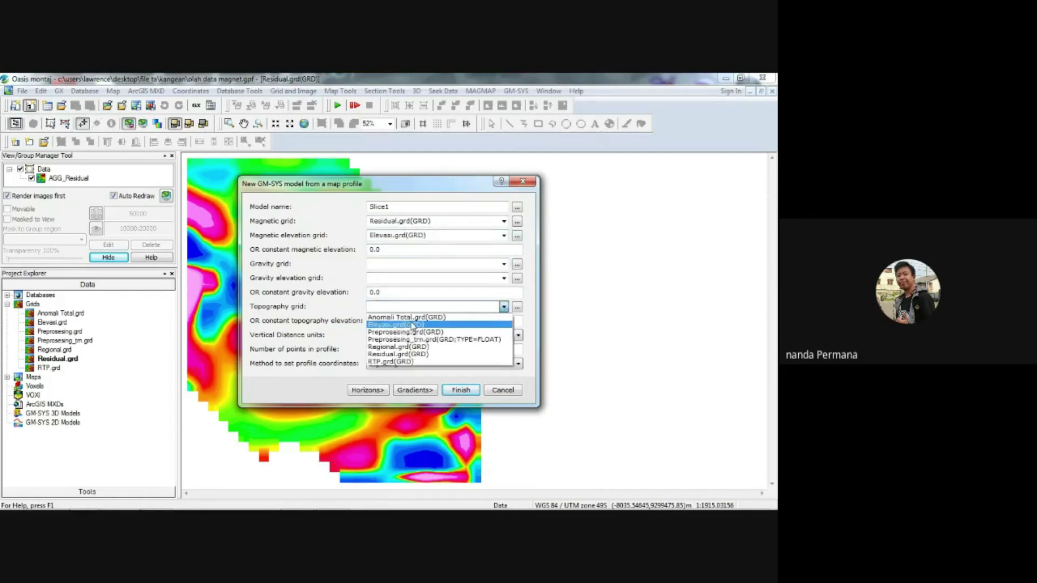
click(409, 325)
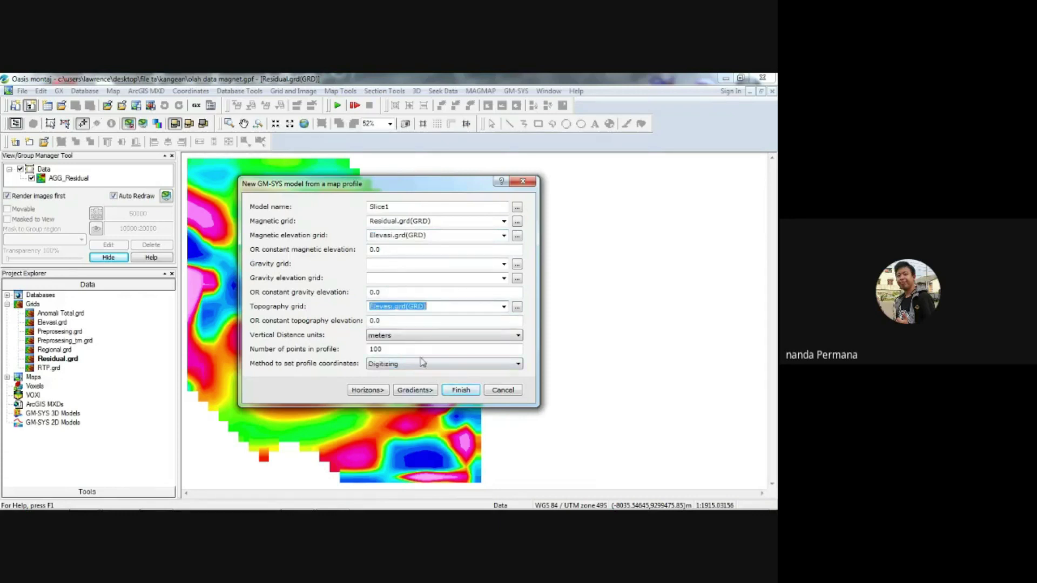
click(458, 390)
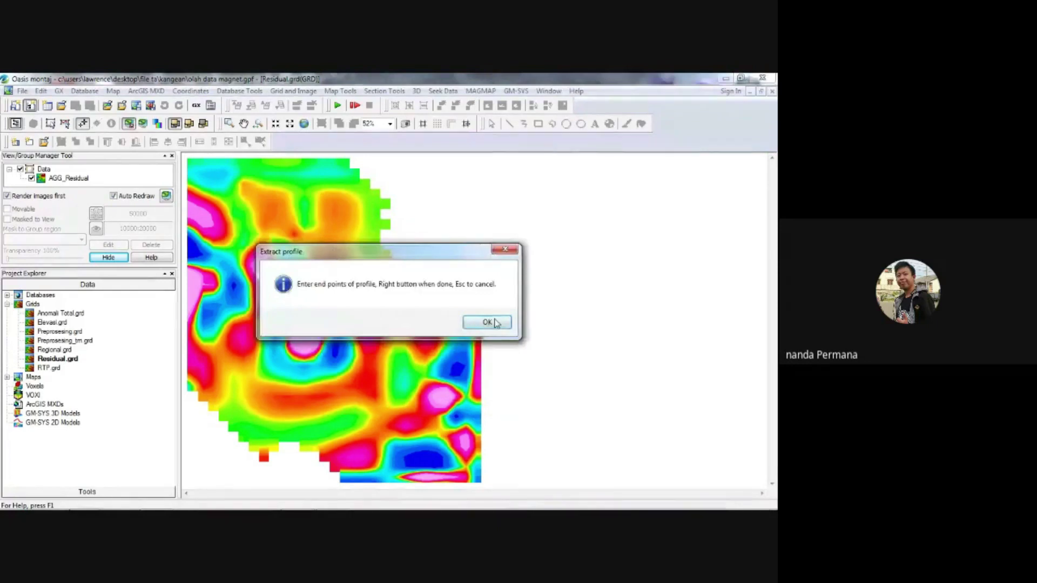
Digitize the profile line across the central anomaly of the residual map and complete the profile
click(480, 322)
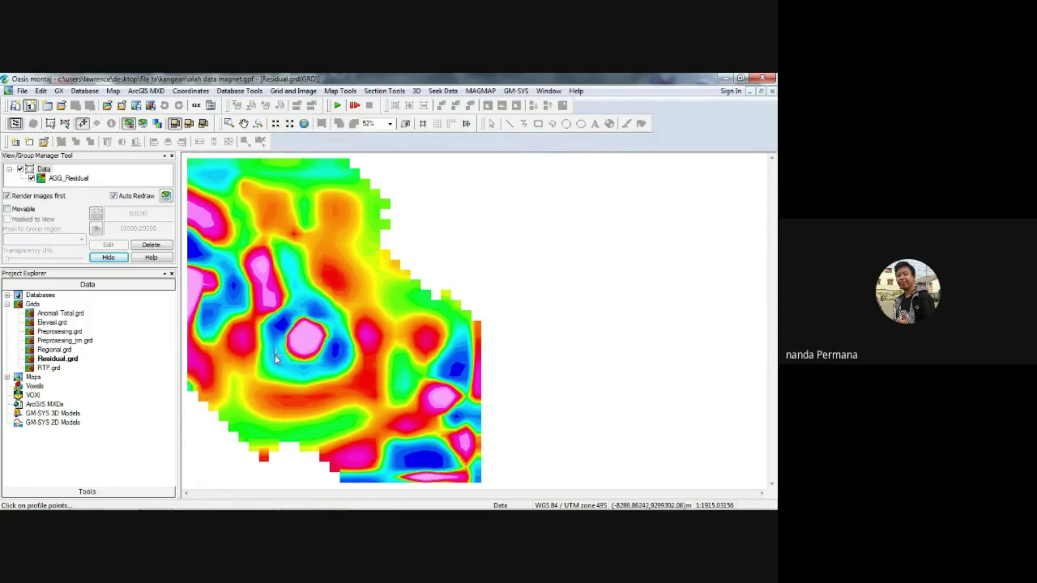
click(345, 282)
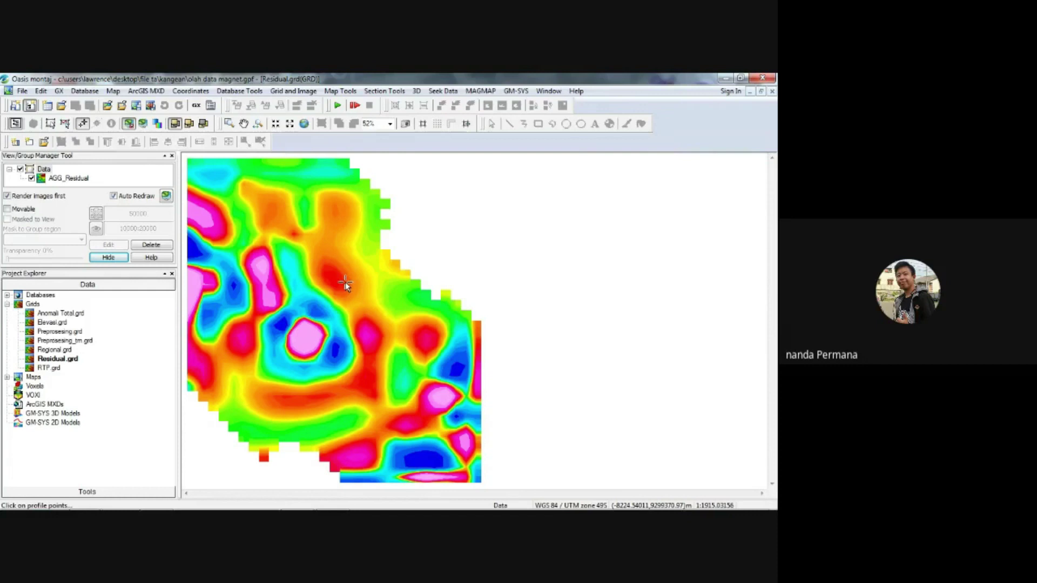
right_click(306, 339)
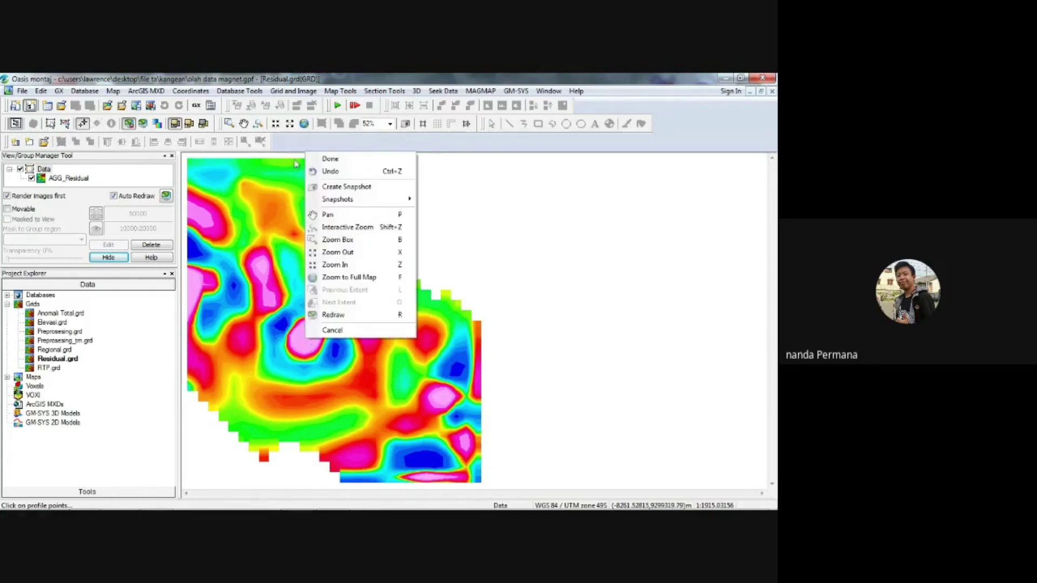
click(328, 160)
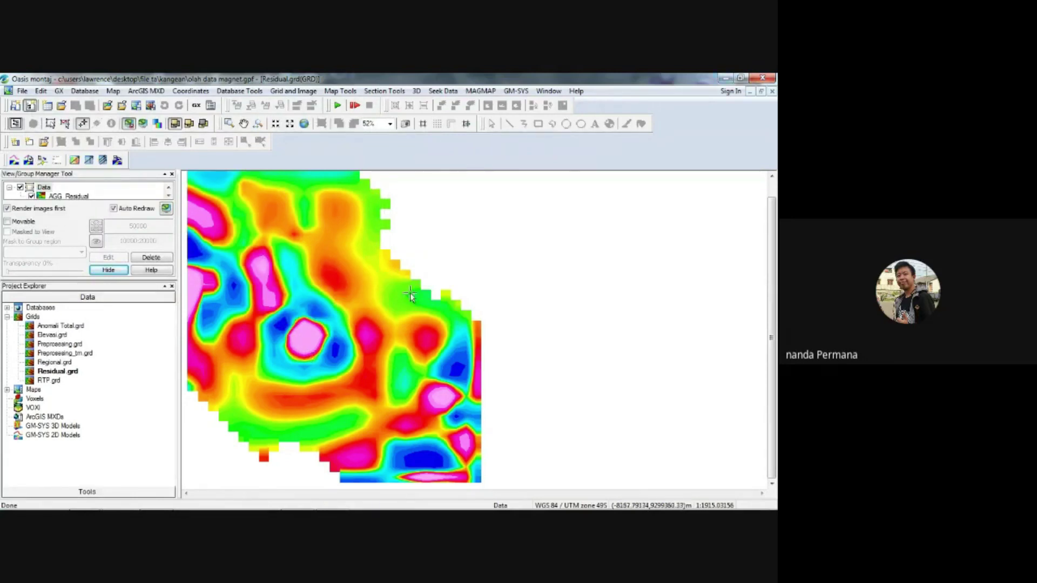
click(723, 78)
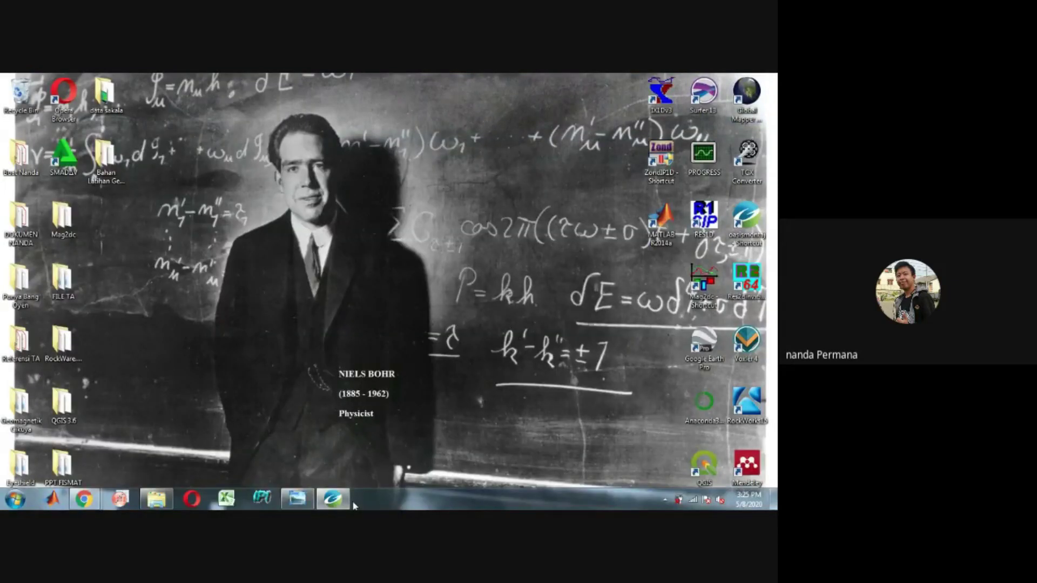
click(331, 499)
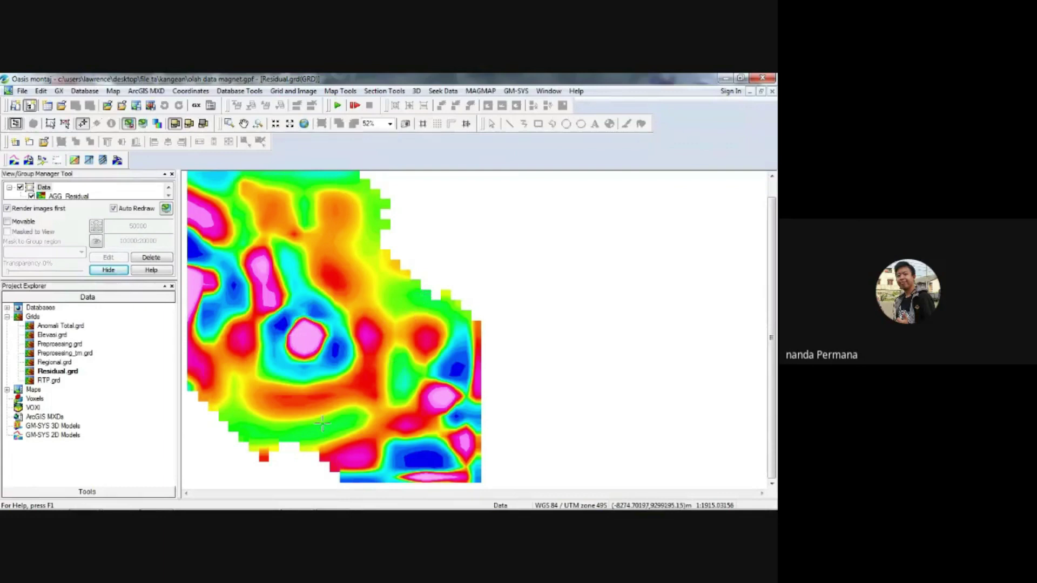
click(333, 500)
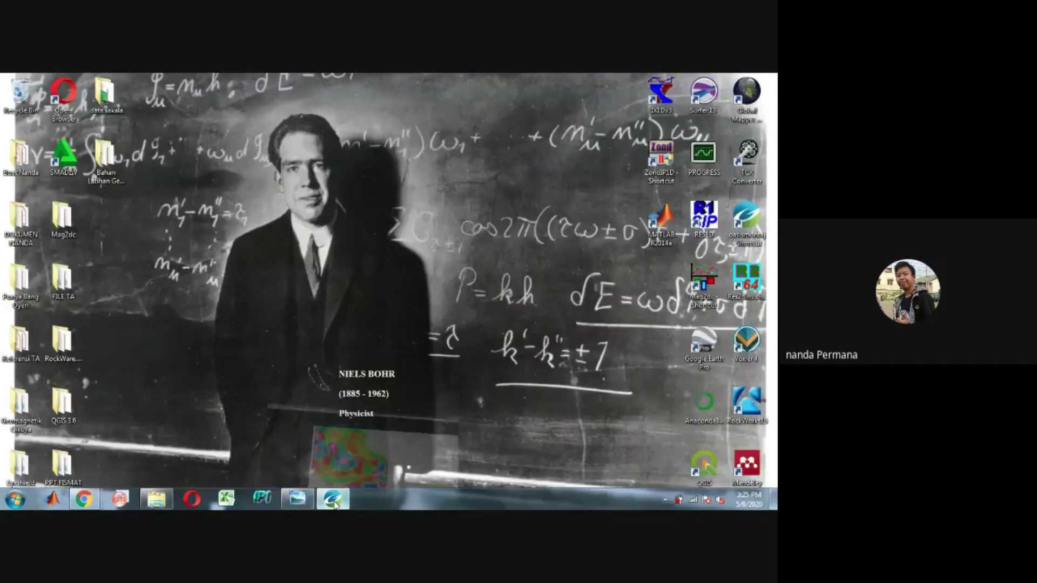
click(332, 499)
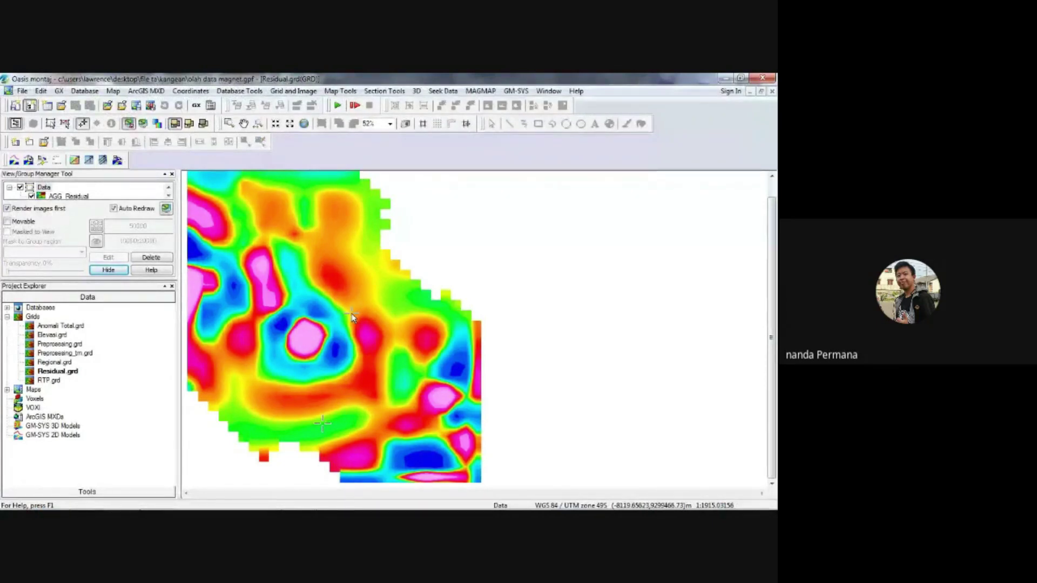
mouse_move(302, 505)
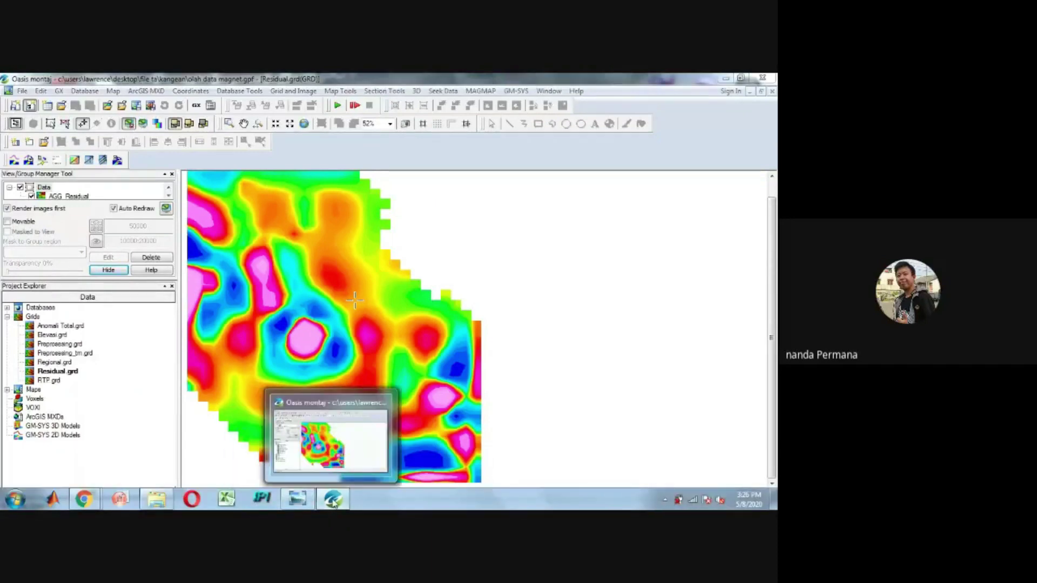
click(333, 501)
click(333, 501)
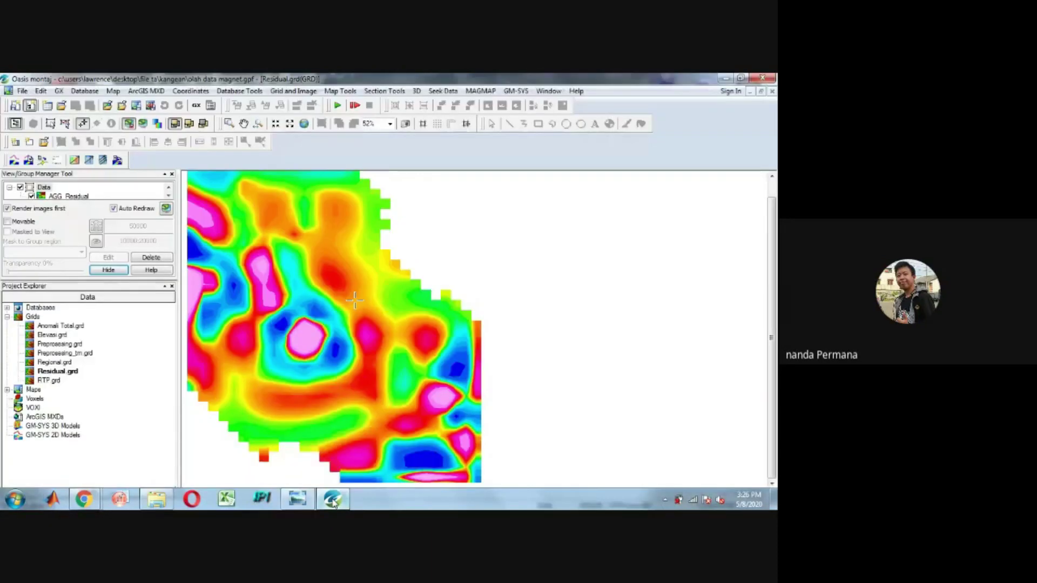
click(333, 501)
click(333, 501)
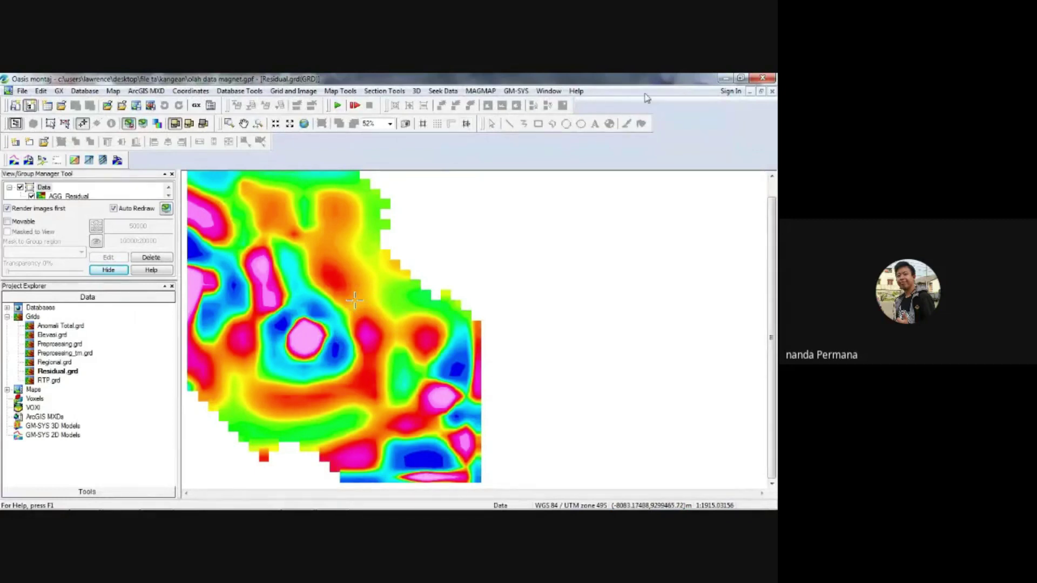
click(722, 78)
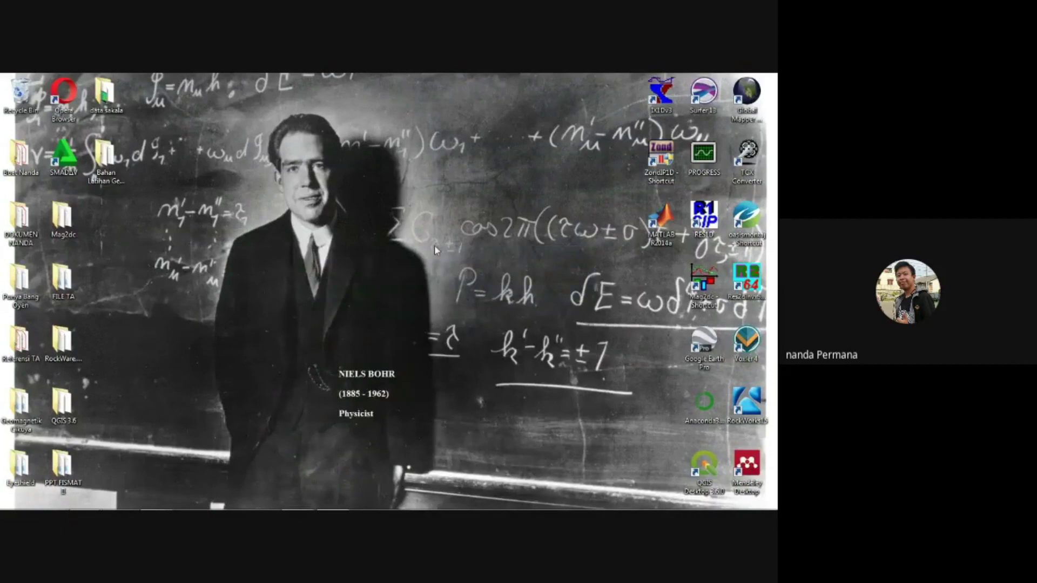
right_click(435, 246)
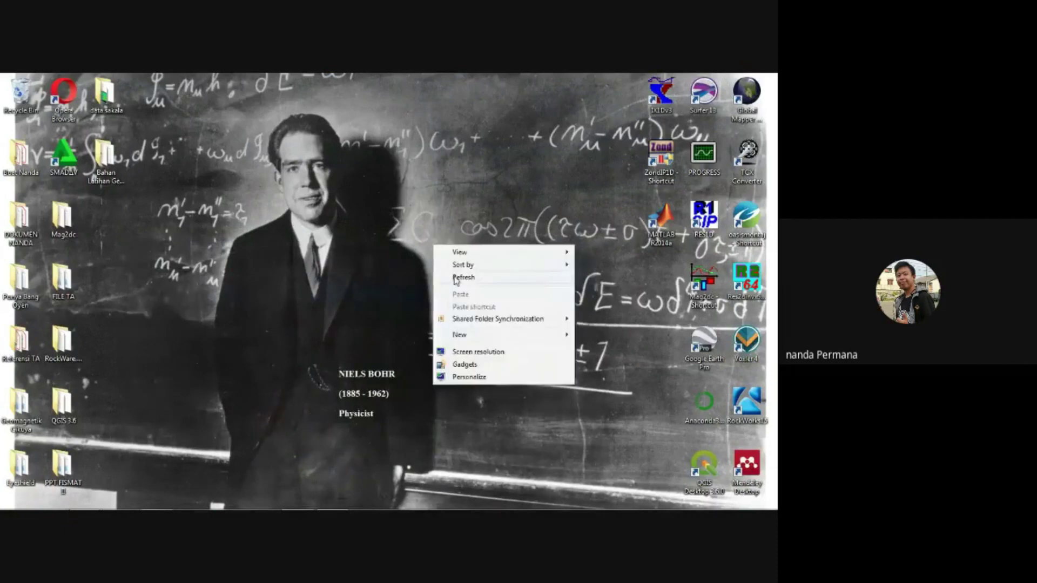
click(460, 277)
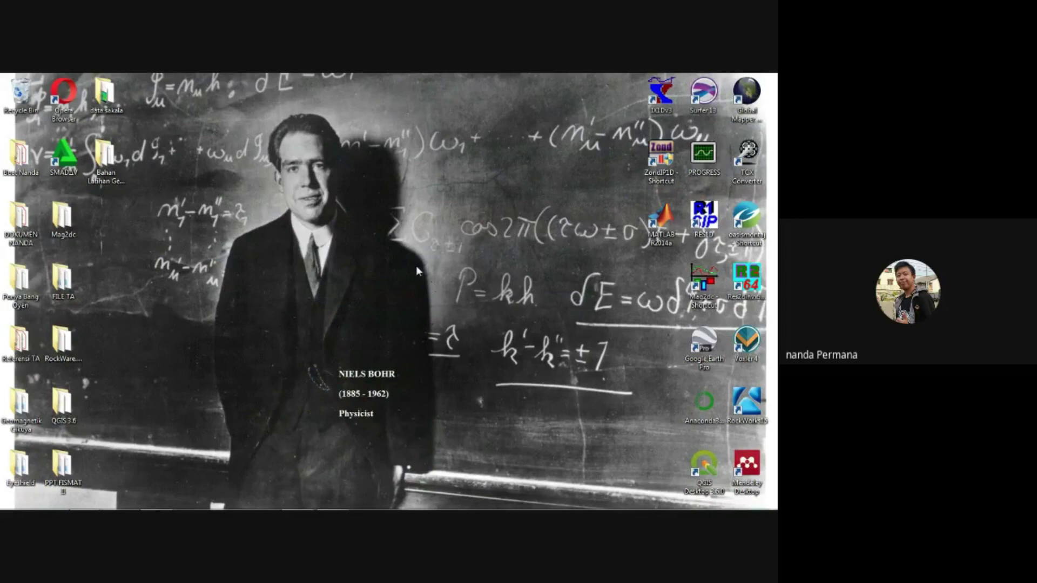
right_click(393, 271)
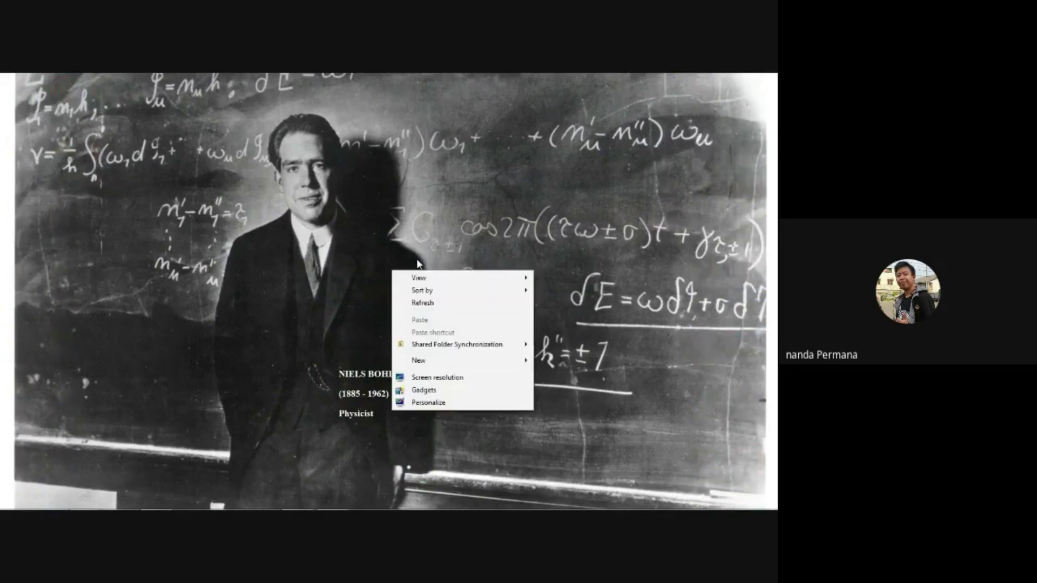
click(378, 288)
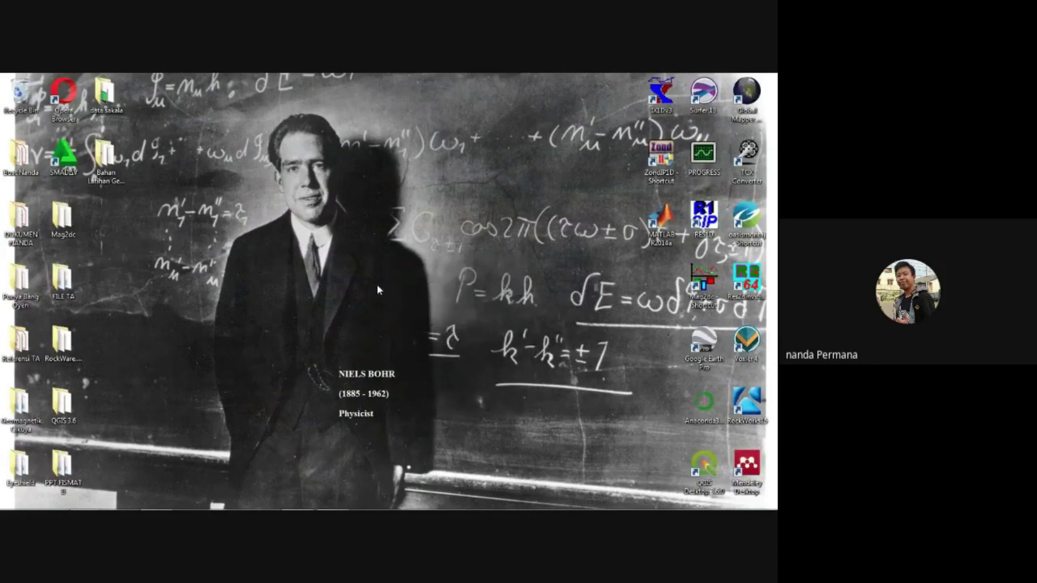
click(332, 498)
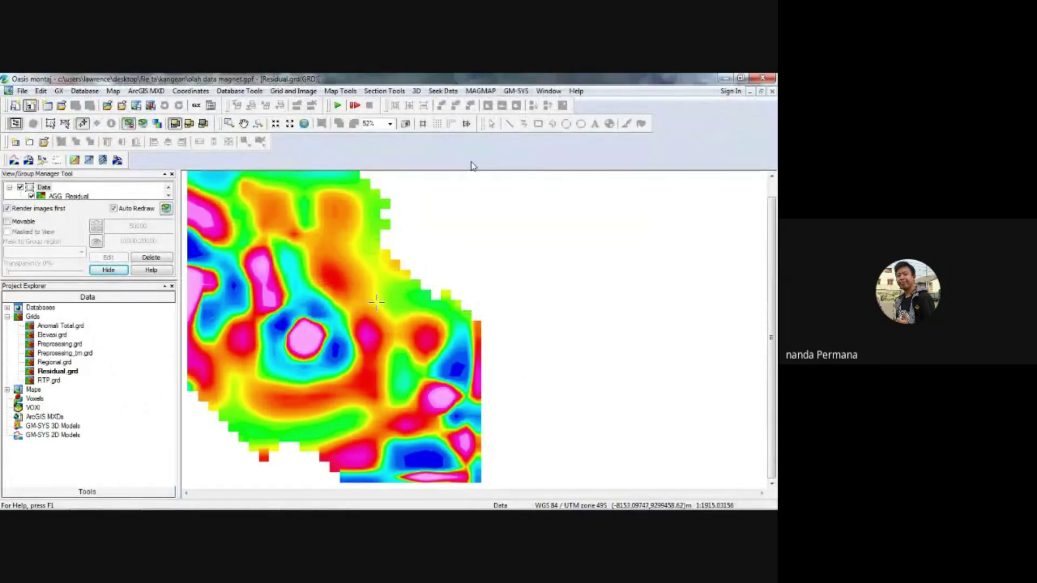
Start the Slice1 model from a map profile again with the existing Residual.grd and Elevasi.grd settings, confirming the prompts to digitize
click(514, 91)
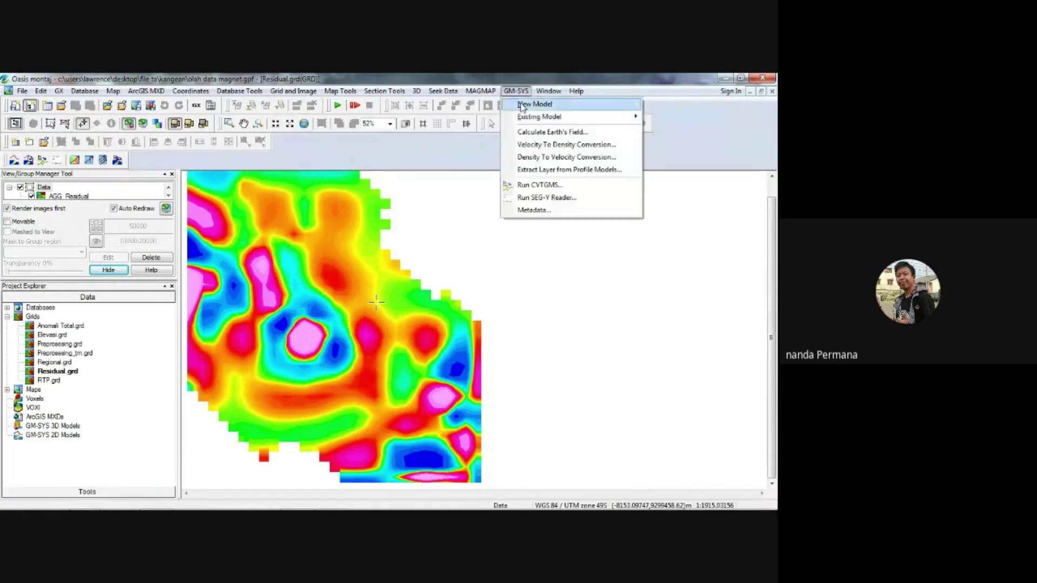
mouse_move(523, 103)
click(432, 140)
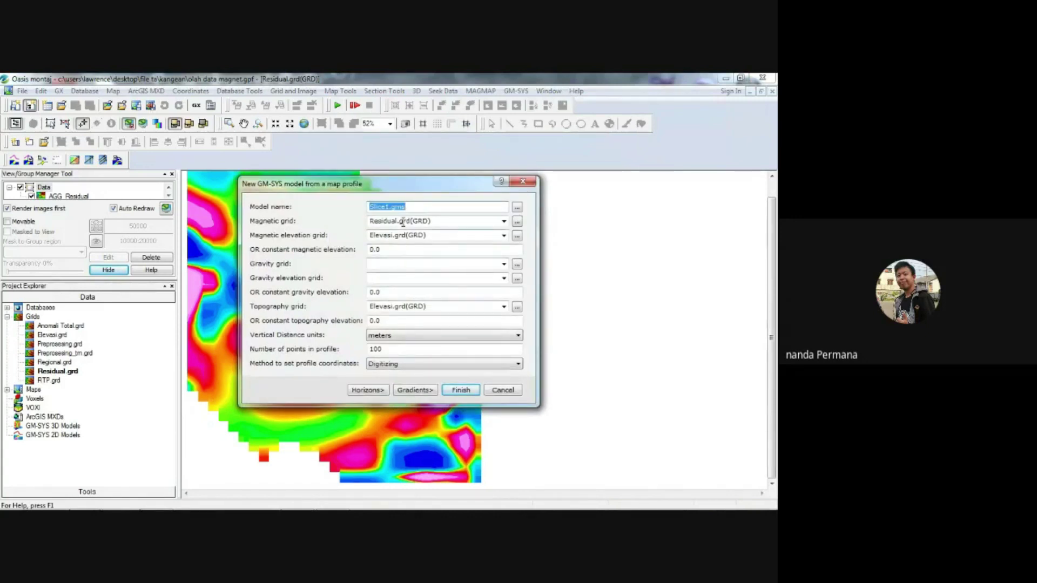
key(Return)
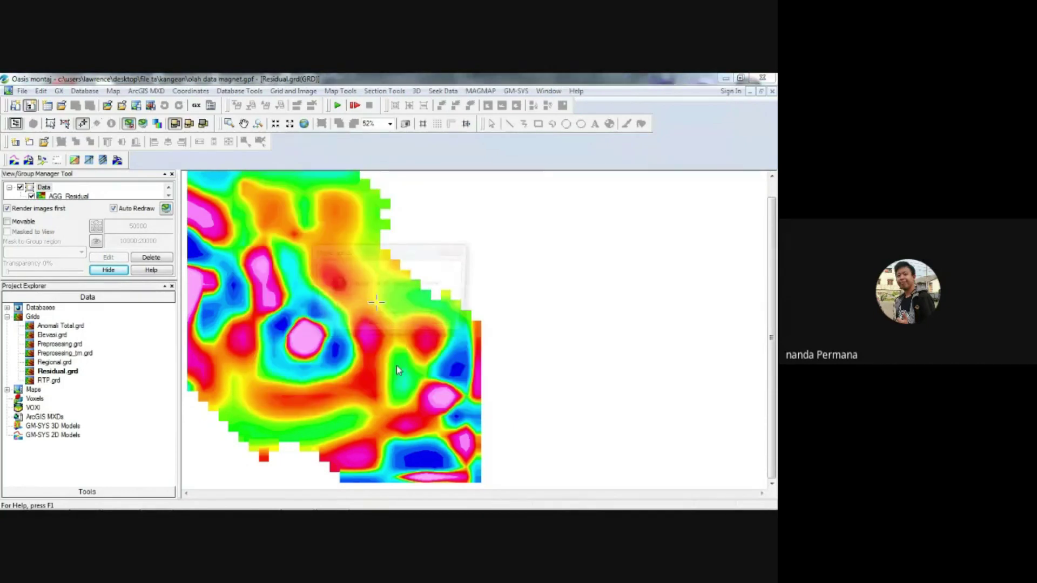
click(386, 322)
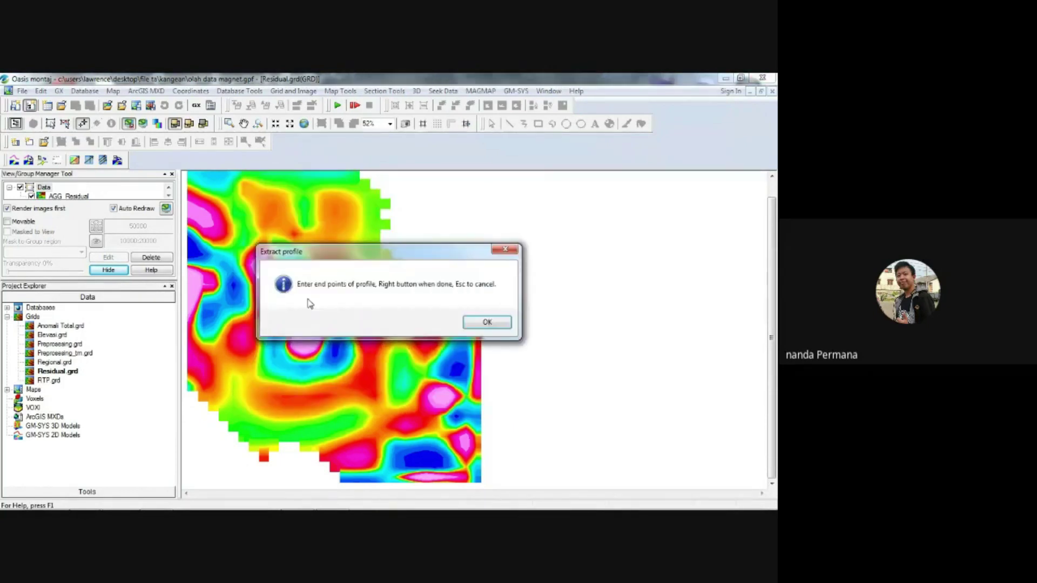
click(467, 330)
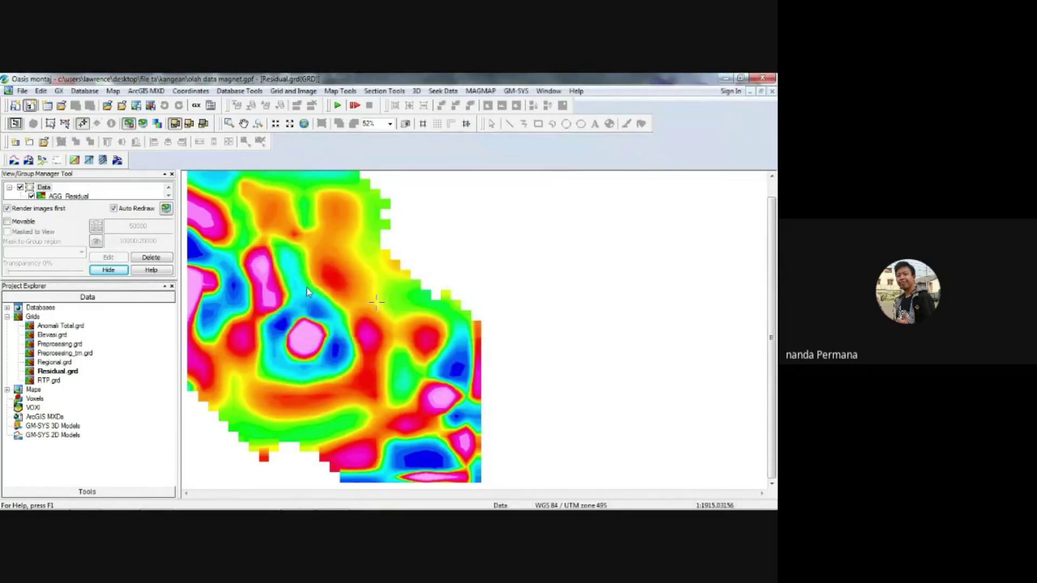
Digitize the profile from the red patch northeast of the central anomaly to the anomaly's centre and complete it
click(344, 276)
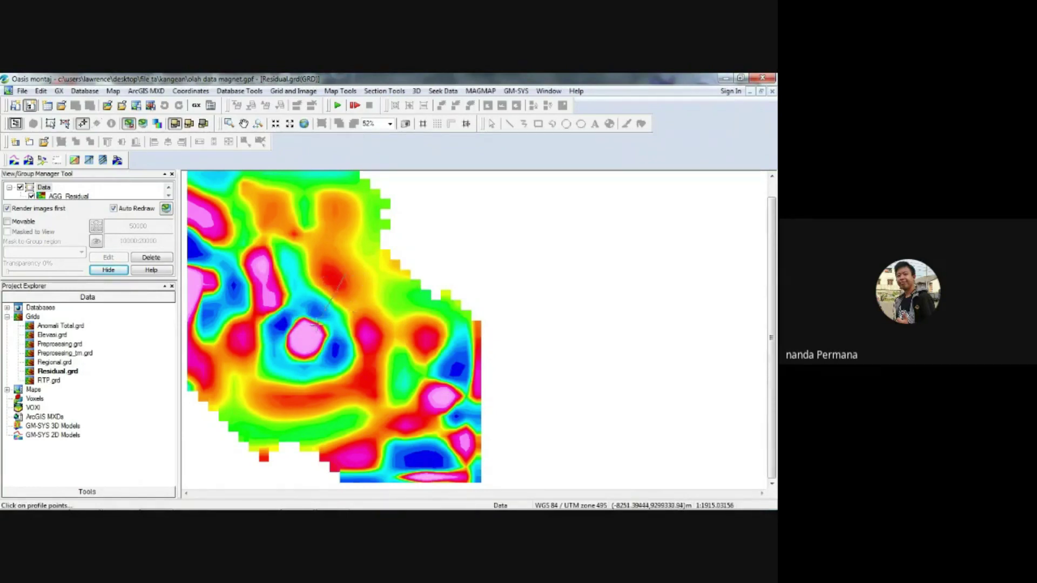
right_click(303, 340)
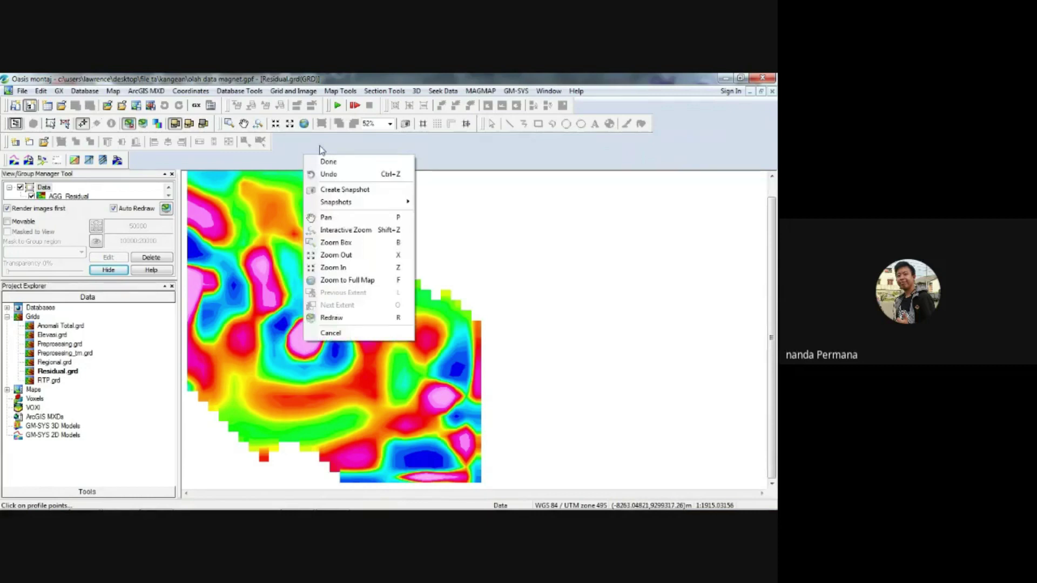
click(344, 161)
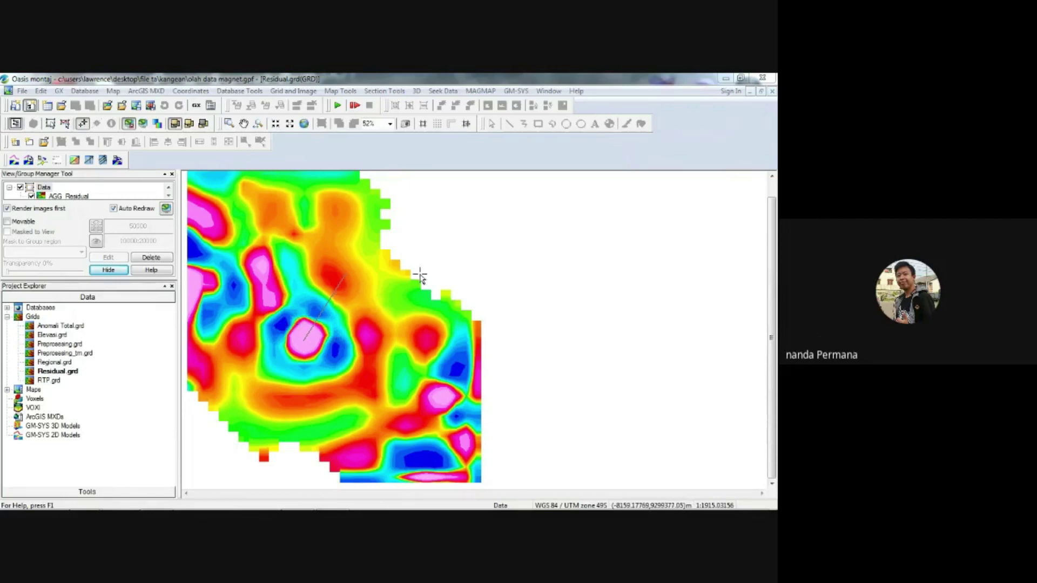
View Regional.grd and the second preprocessing grid, and return to Residual.grd
click(726, 80)
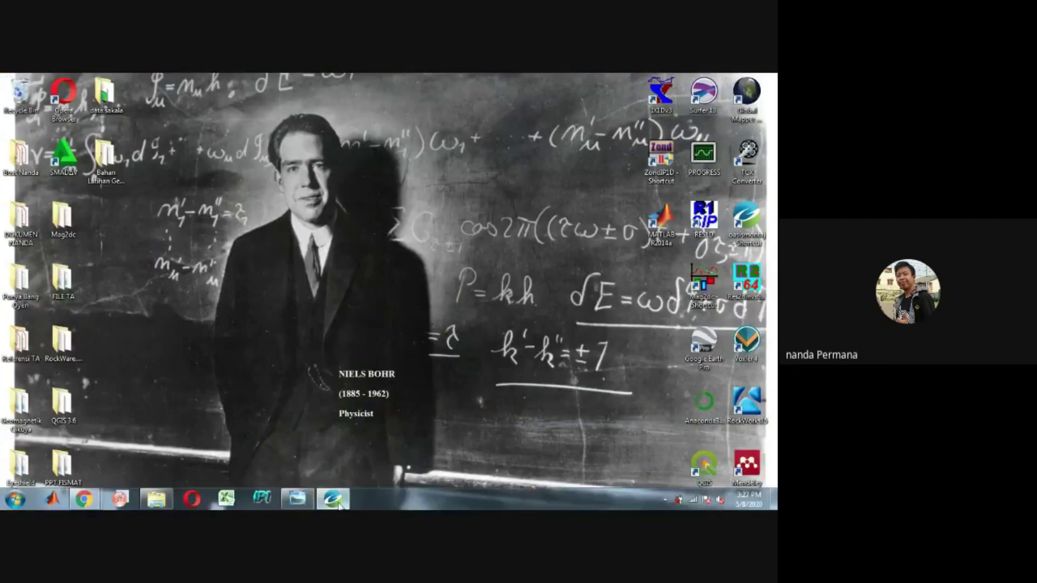
click(333, 500)
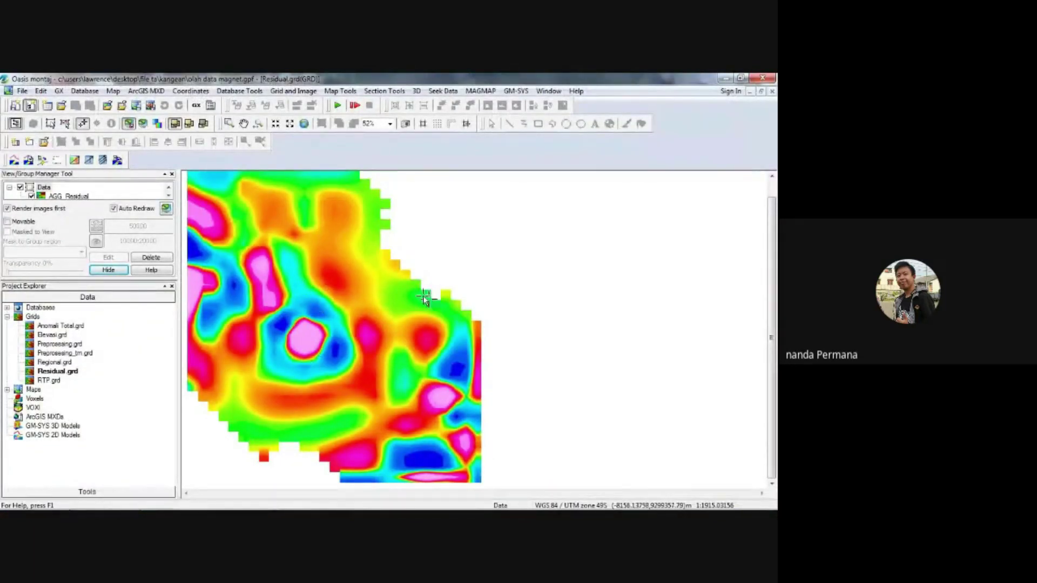
click(56, 364)
double_click(56, 363)
double_click(60, 373)
double_click(60, 363)
click(63, 354)
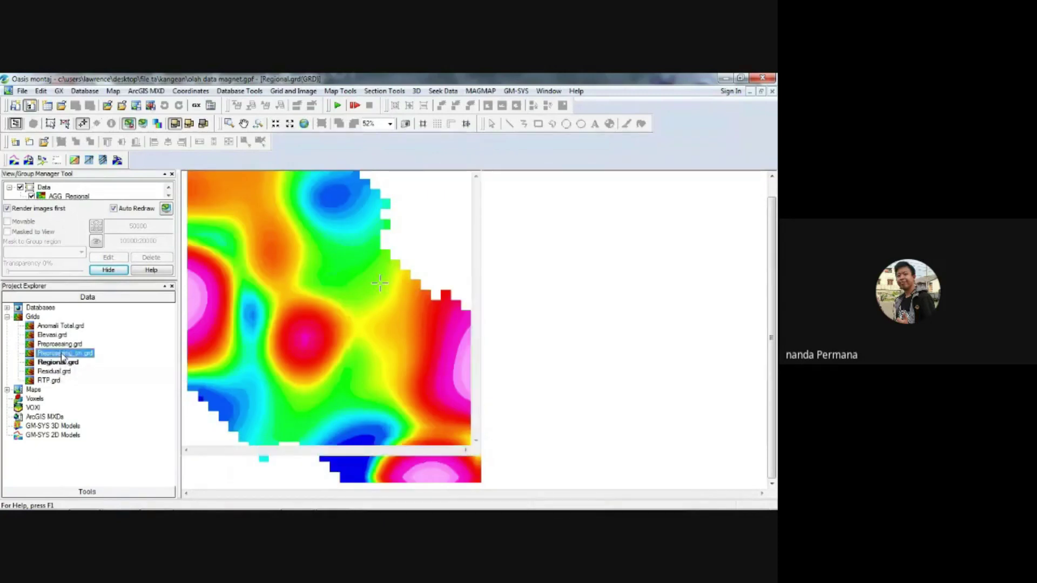
key(Return)
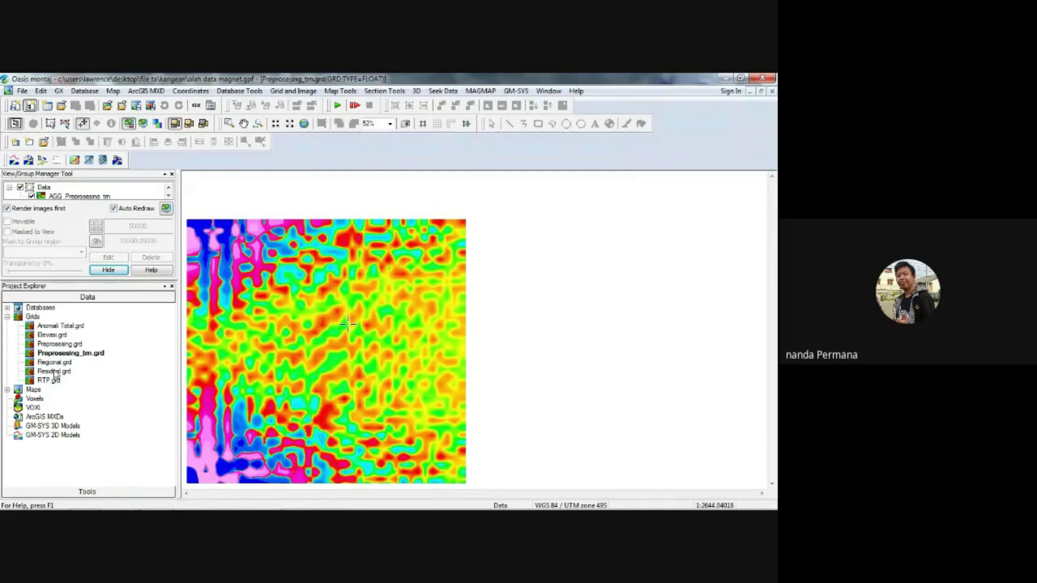
double_click(55, 372)
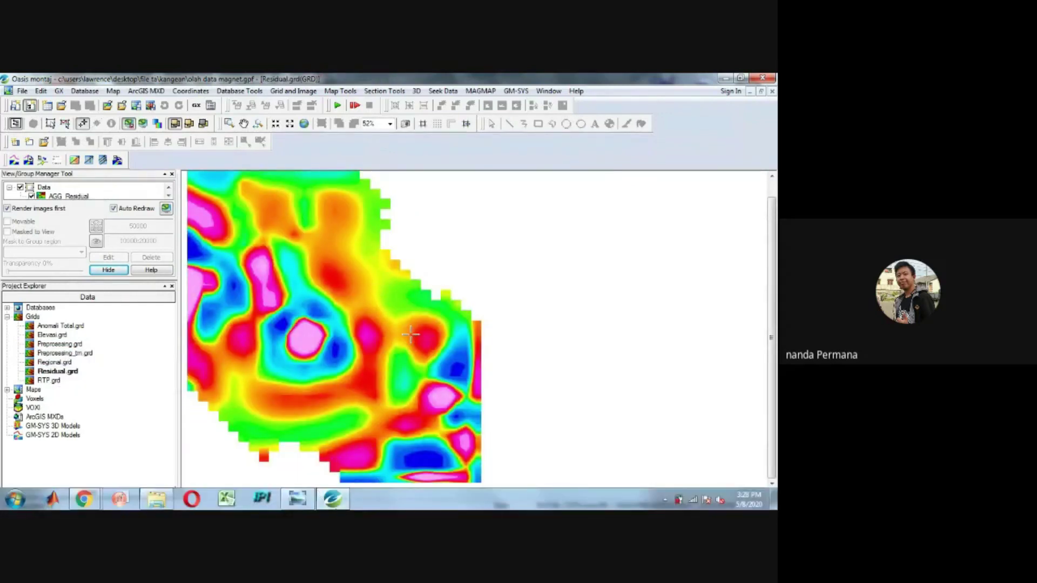
click(324, 498)
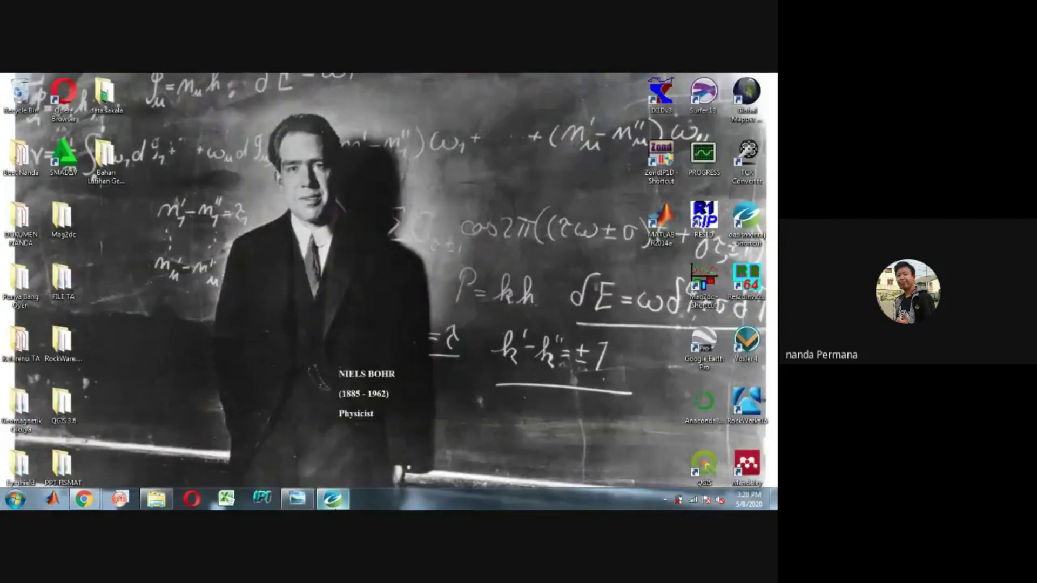
click(332, 498)
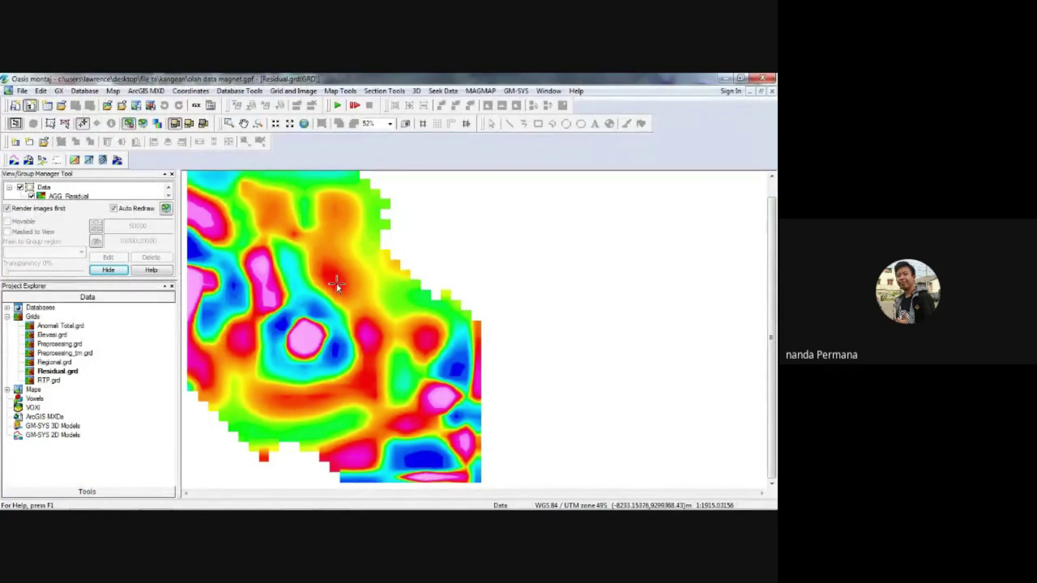
click(169, 196)
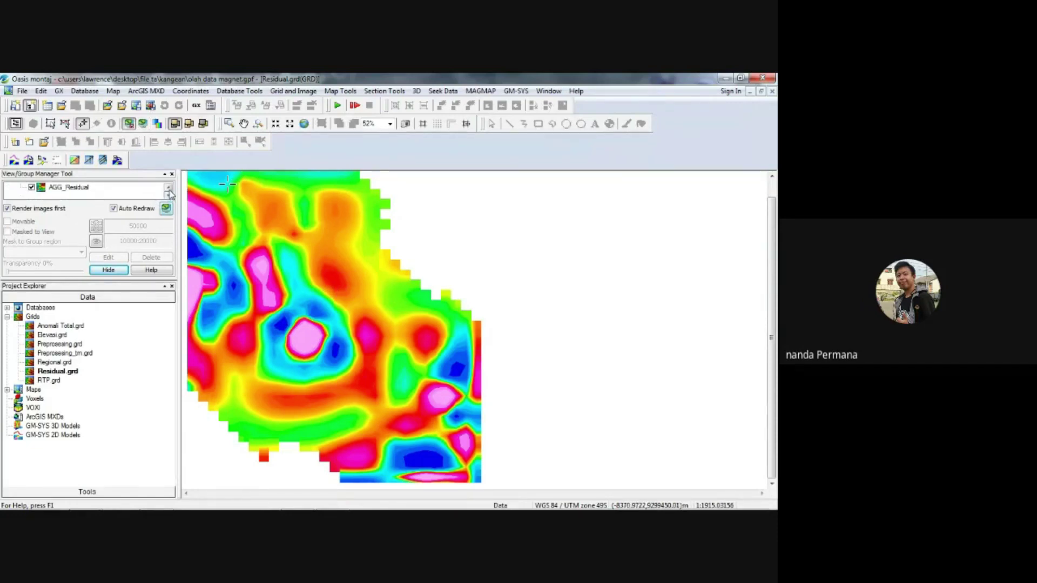
click(169, 187)
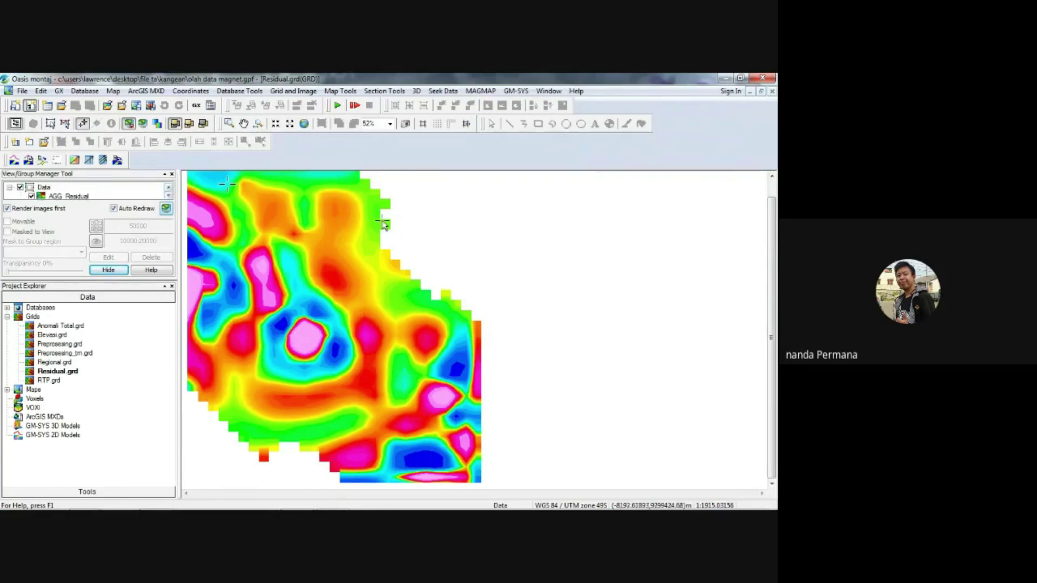
right_click(410, 276)
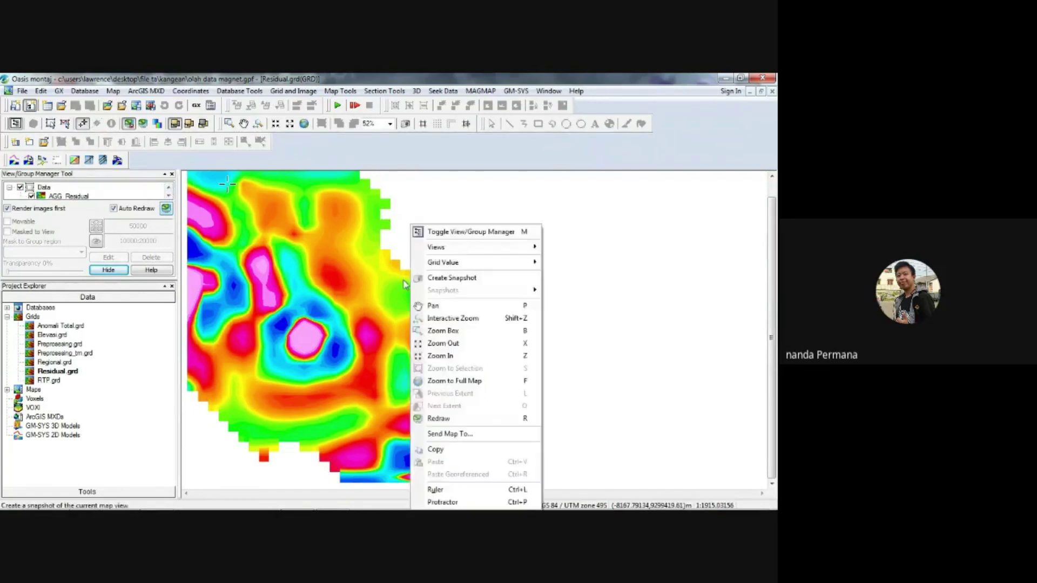
click(403, 282)
right_click(364, 287)
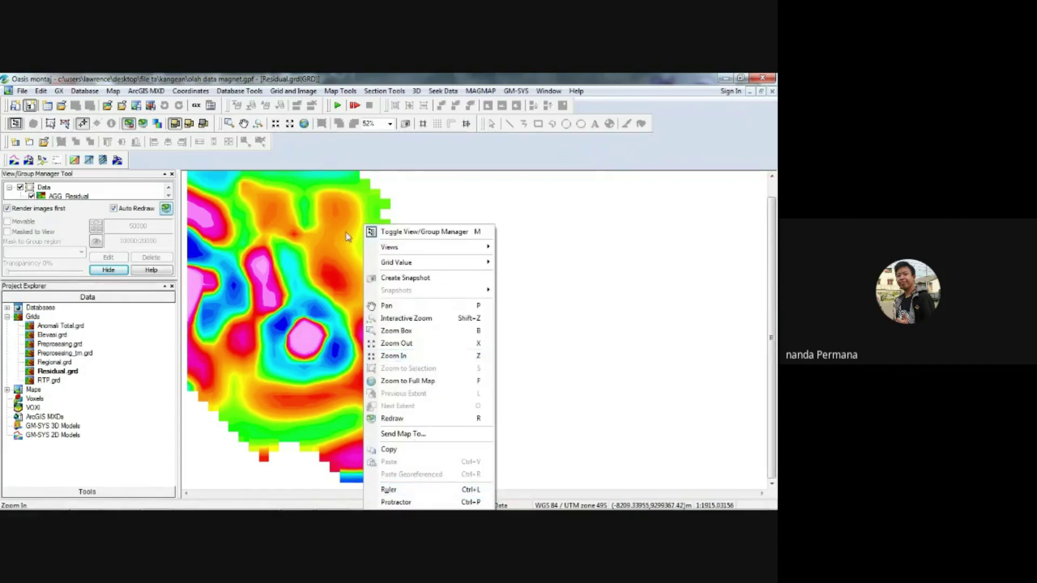
click(319, 212)
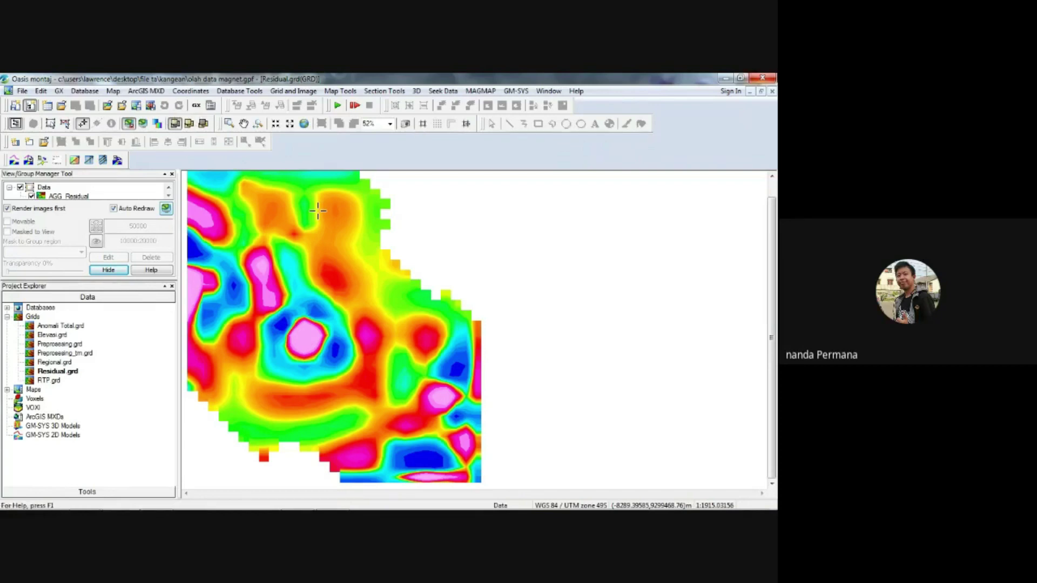
Minimize Oasis montaj to reach the Earth's Magnetic Field dialog, open its IGRF calculation and set the required date to 2019/10/01
click(732, 77)
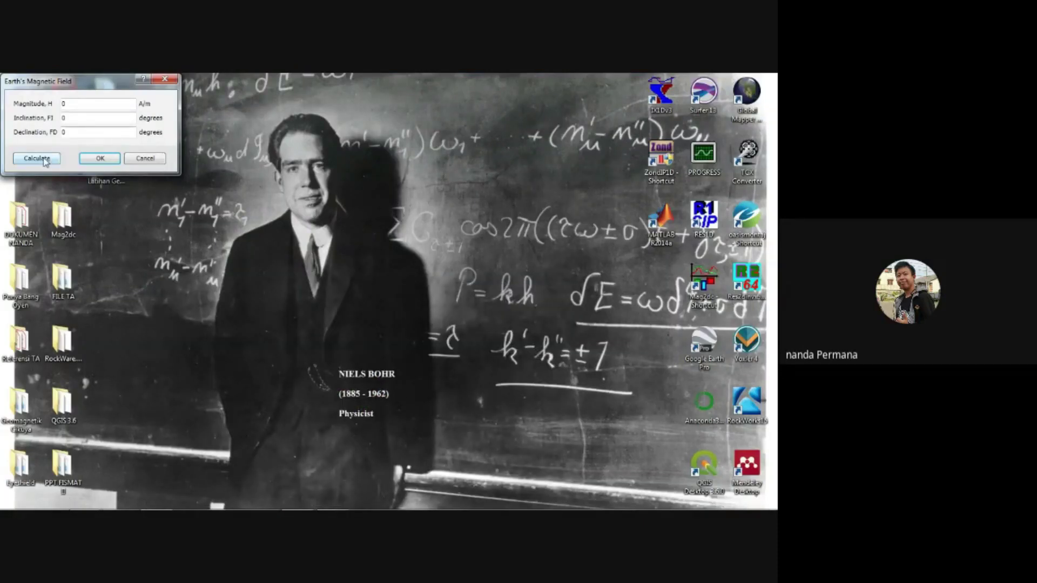
click(44, 161)
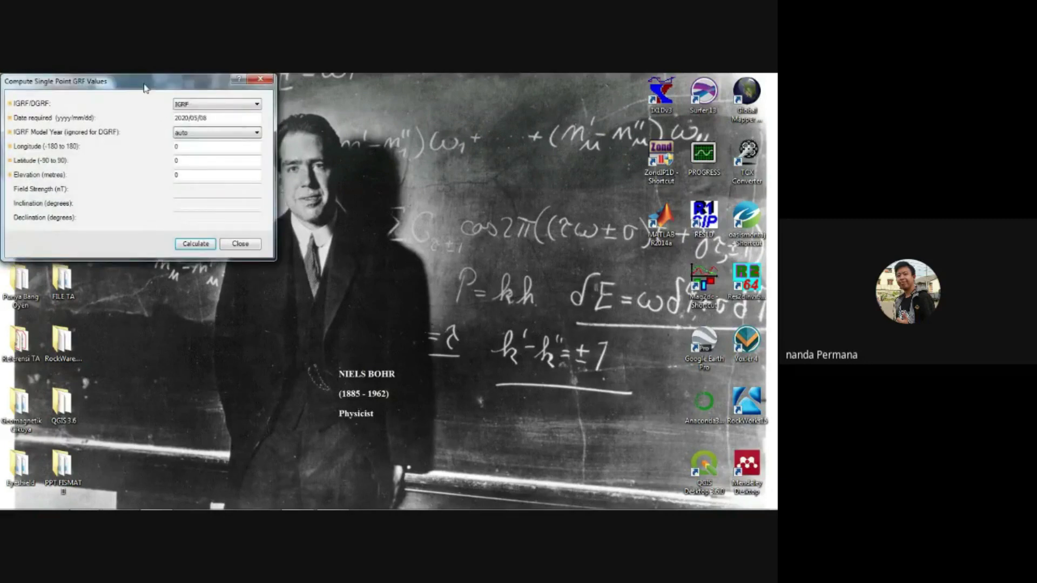
drag(144, 88, 259, 218)
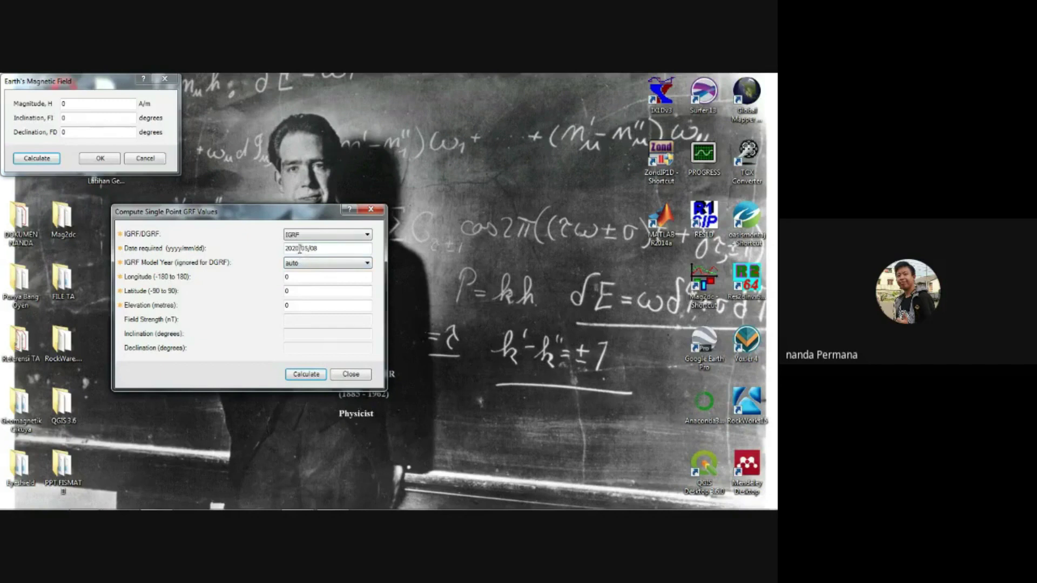
key(BackSpace)
key(BackSpace)
text(19)
key(Right)
key(BackSpace)
key(BackSpace)
text(10)
key(End)
key(BackSpace)
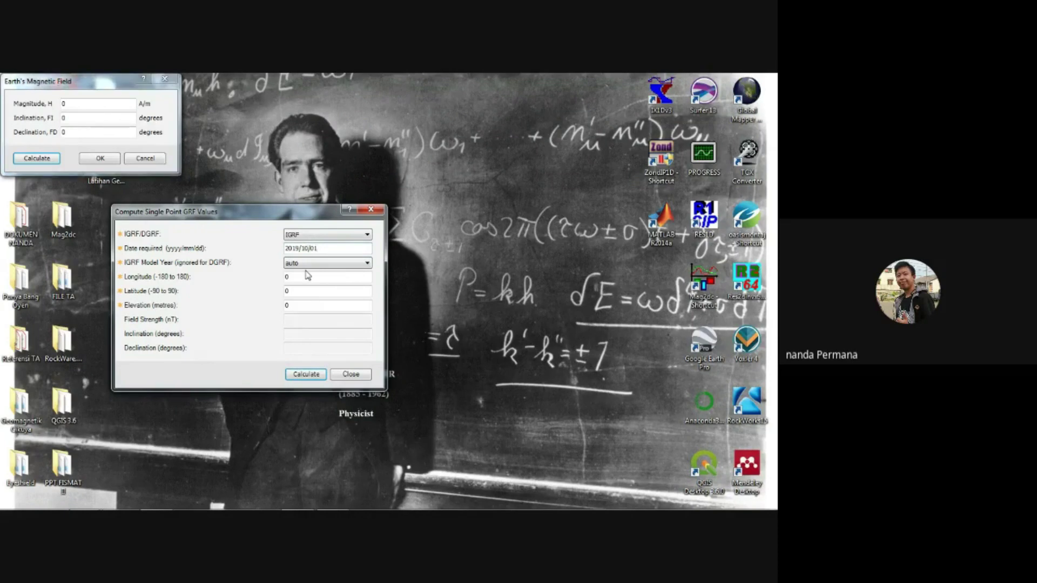
Choose 2010 as the IGRF model year, calculate the field values and accept them for the Earth's magnetic field
click(317, 265)
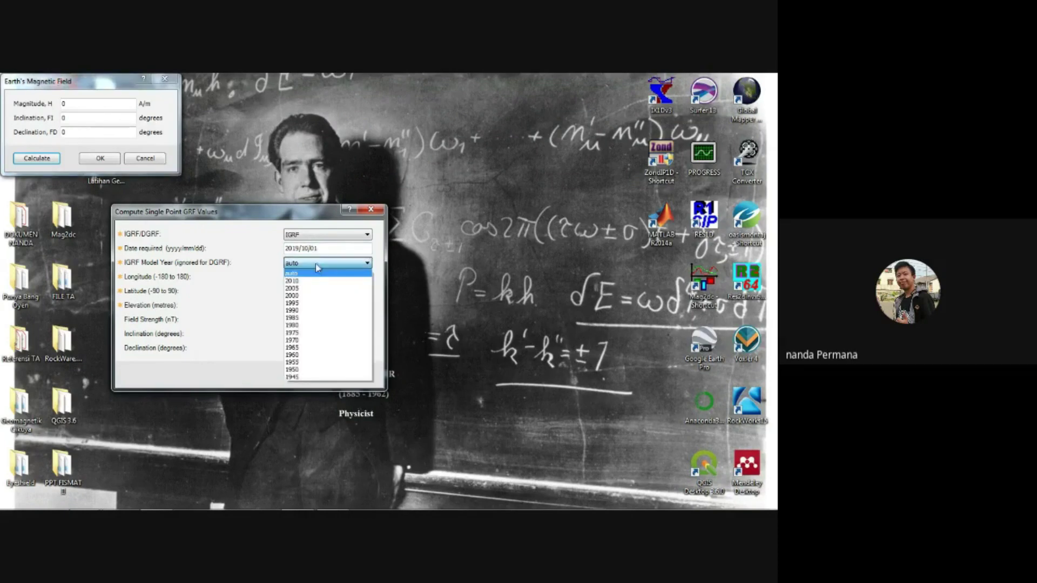
click(313, 272)
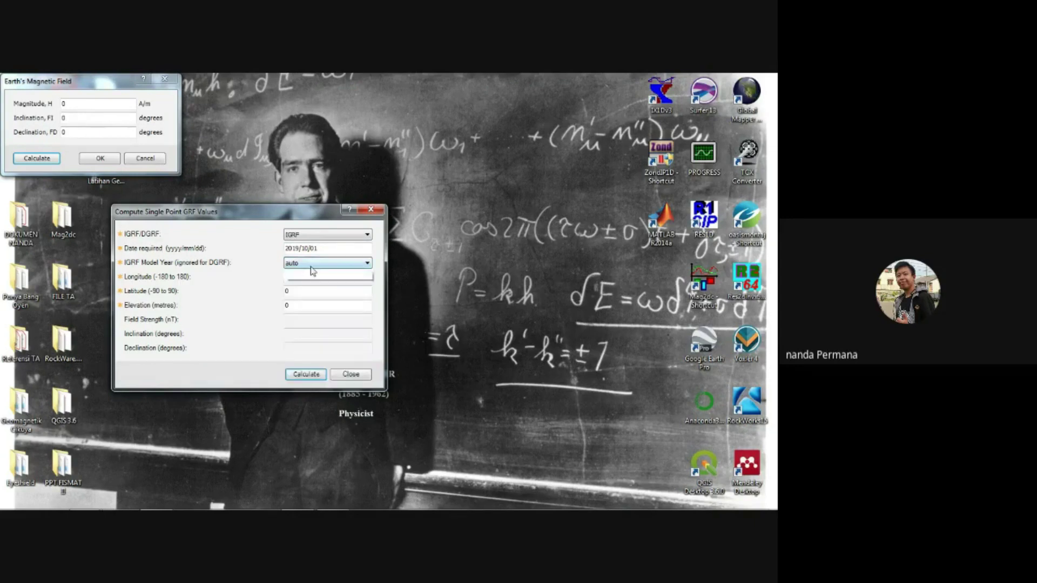
click(303, 277)
click(303, 277)
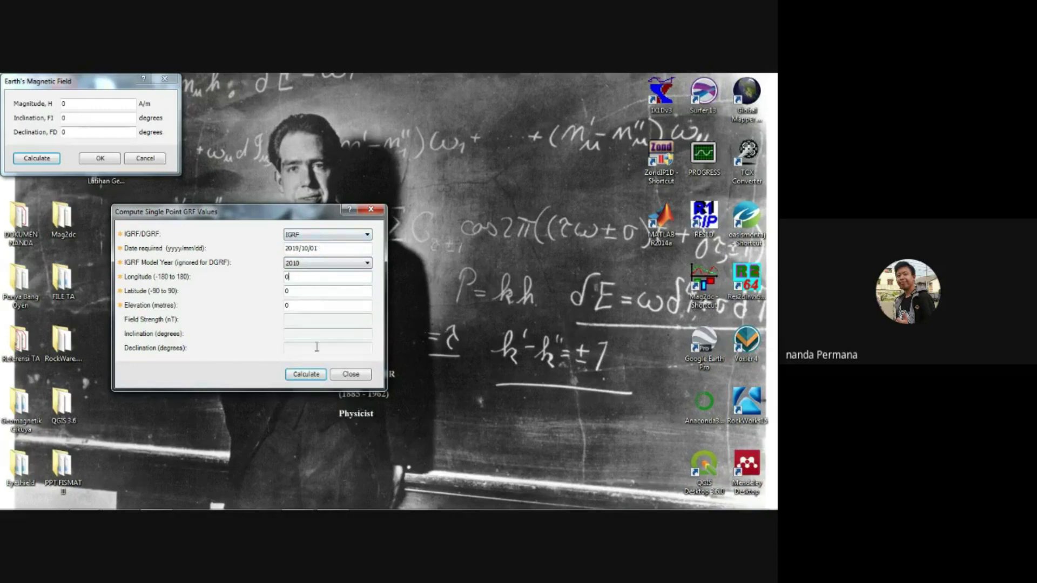
click(307, 373)
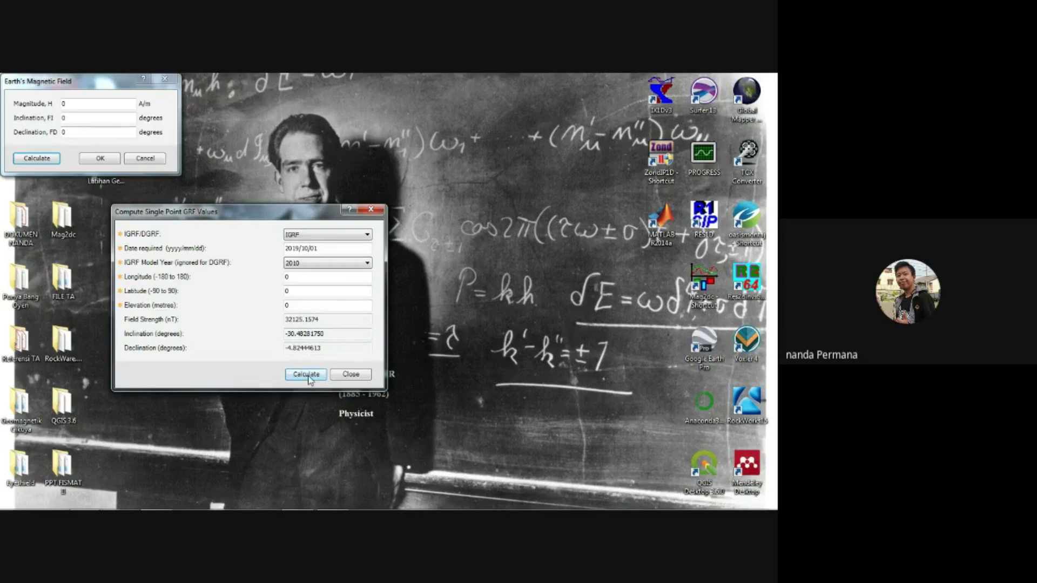
click(350, 374)
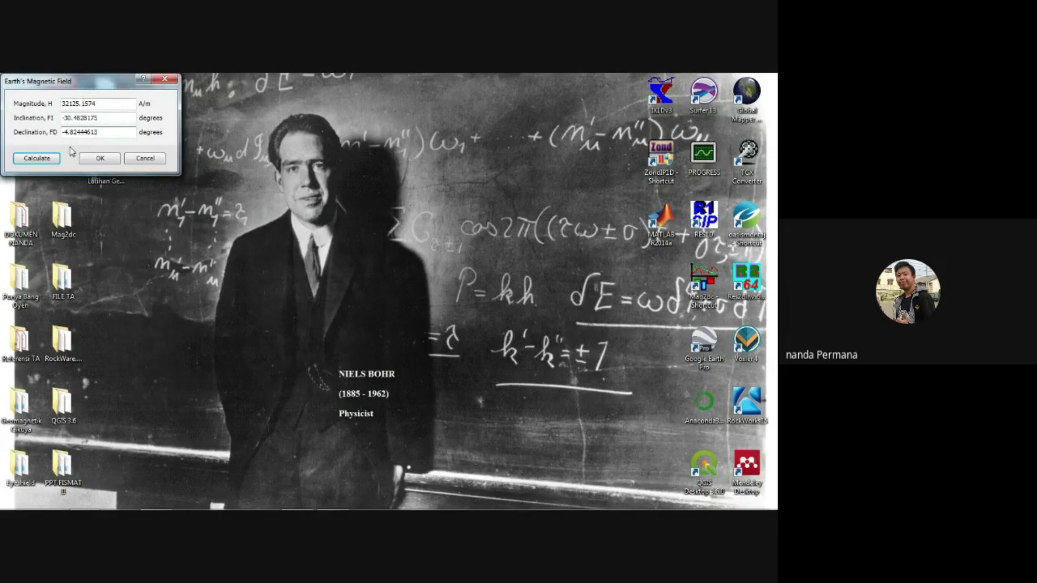
click(107, 160)
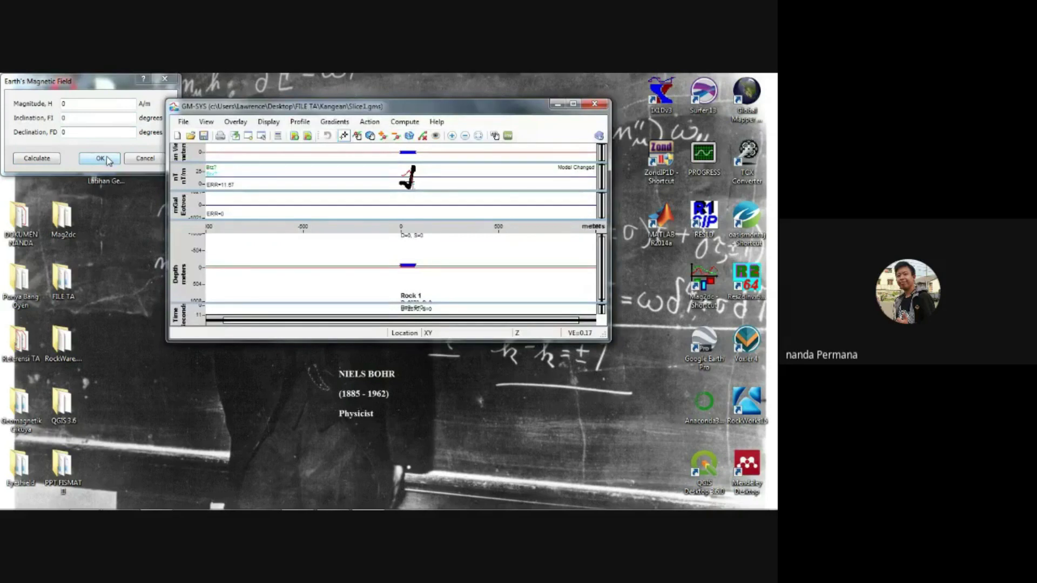
Dismiss the remaining Earth's Magnetic Field dialog and maximize the GM-SYS window of the Slice1 model
click(165, 79)
click(594, 104)
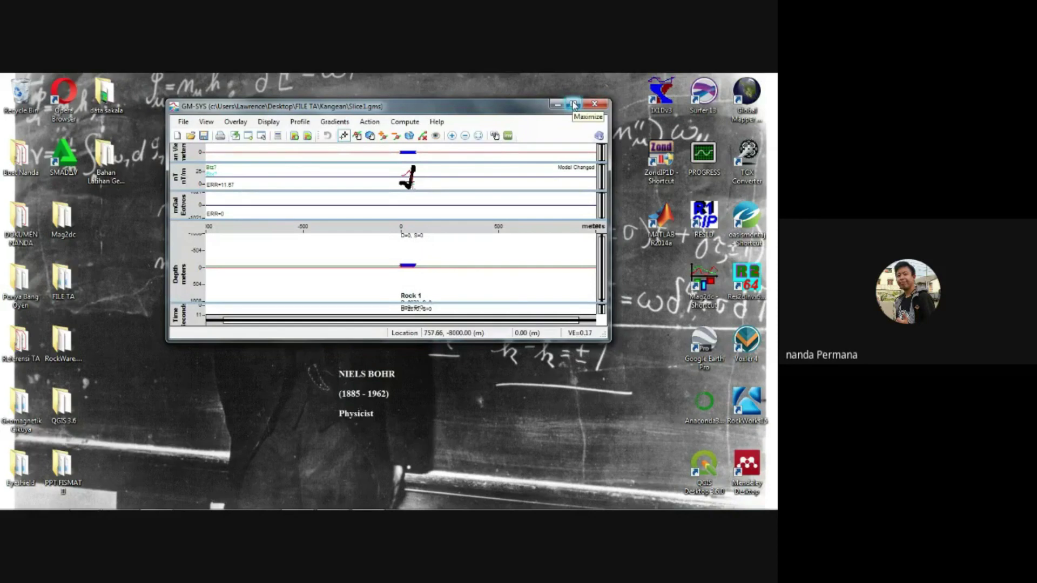
click(574, 104)
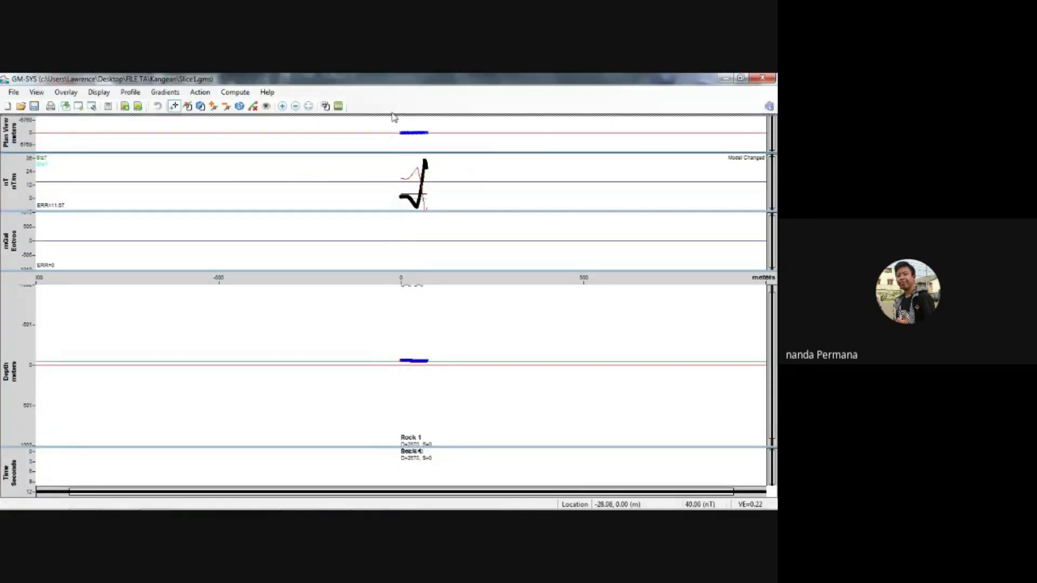
Collapse the plan view pane, shrink the gravity pane and enlarge the magnetic profile pane of the Slice1 model
drag(393, 117, 379, 201)
click(379, 180)
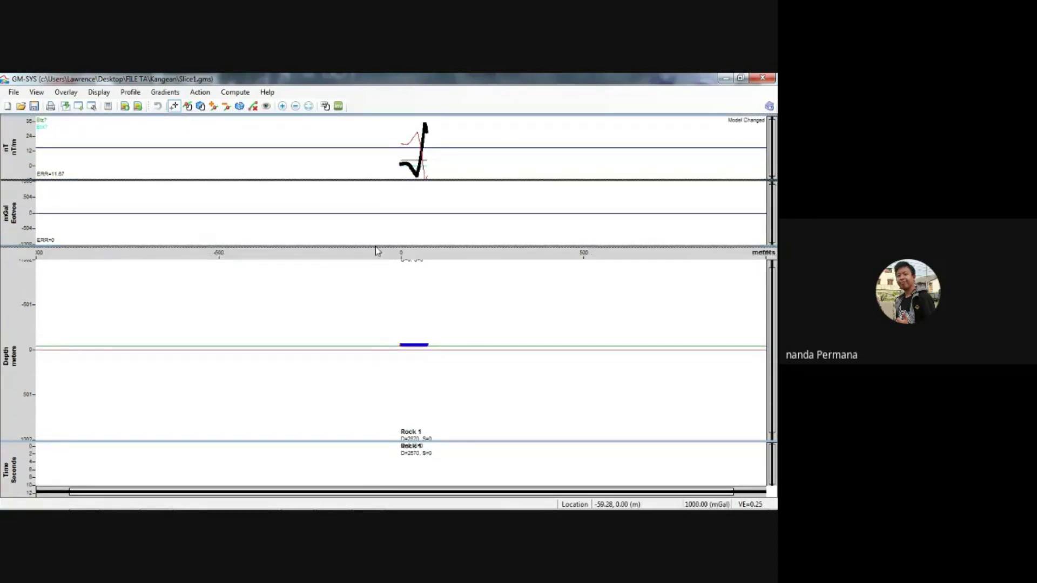
drag(376, 249, 349, 299)
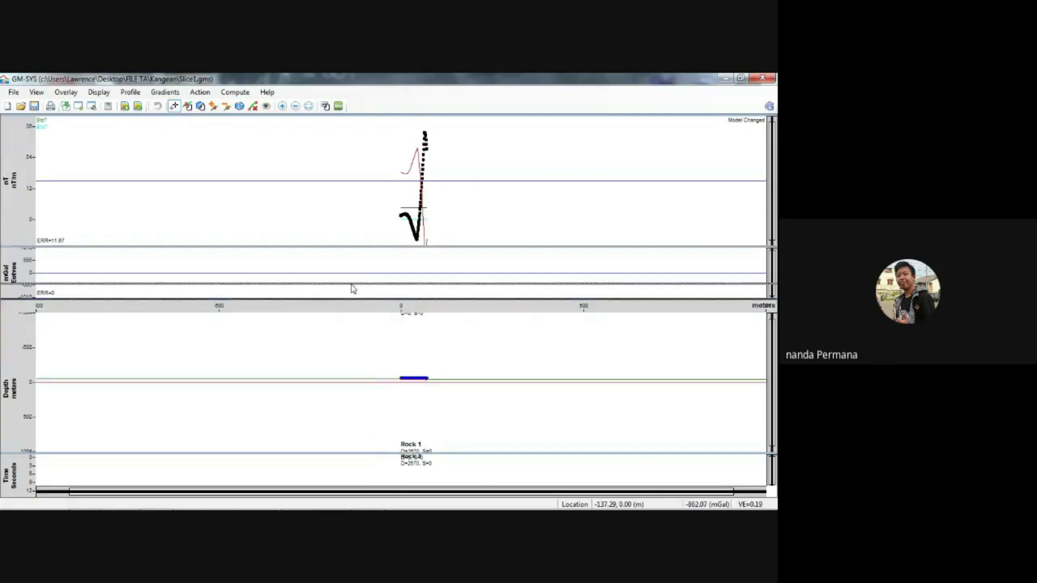
click(352, 292)
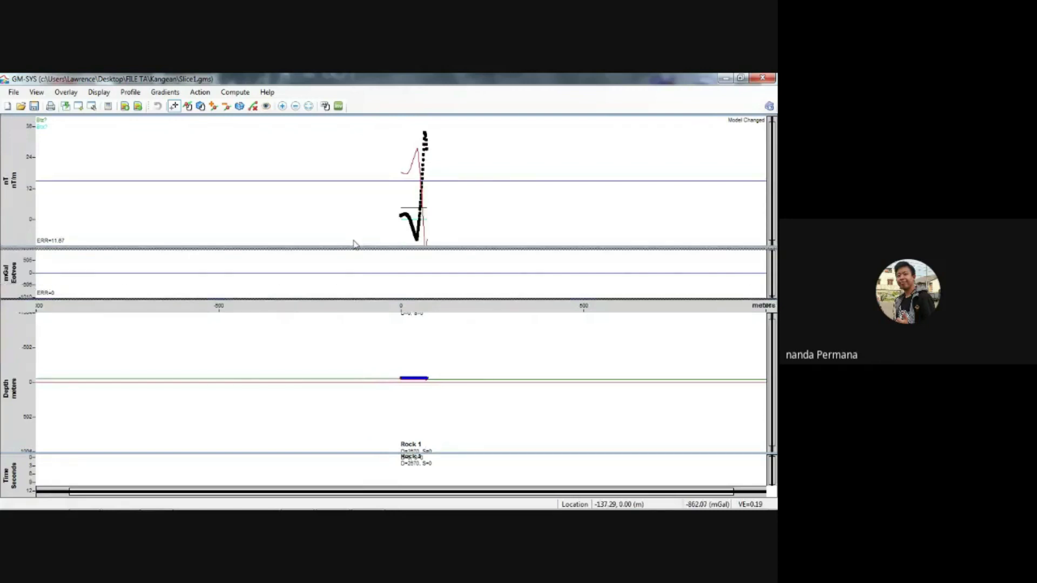
Collapse the gravity and time panes of the Slice1 model and hide the gravity parameters in its block labels
key(Delete)
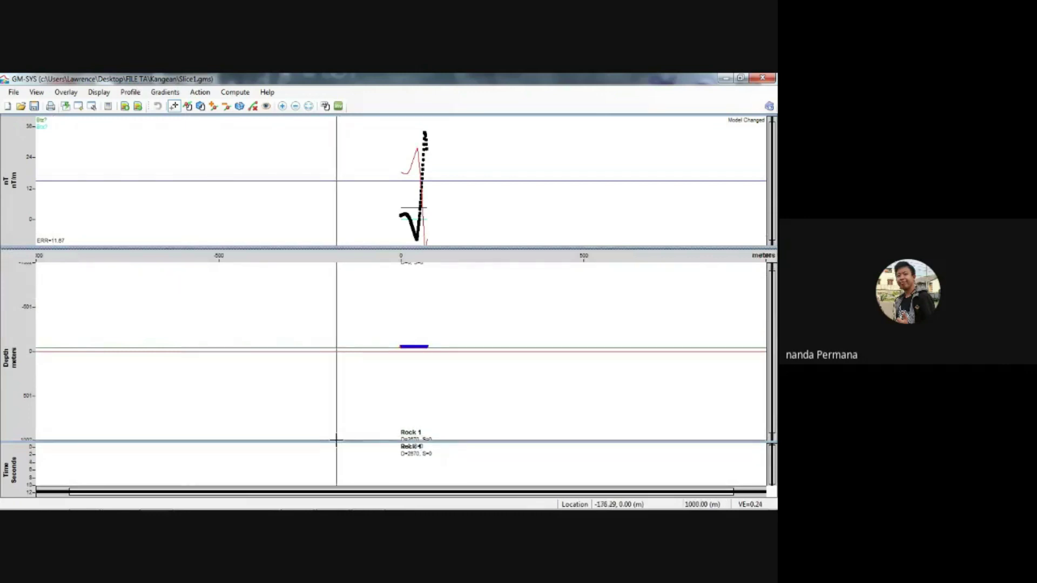
click(336, 464)
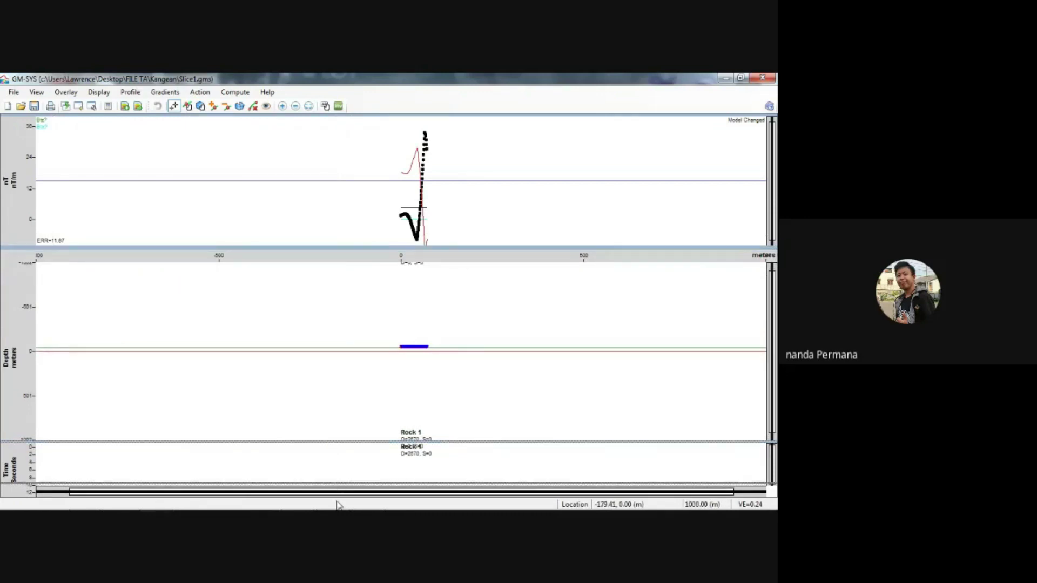
key(Delete)
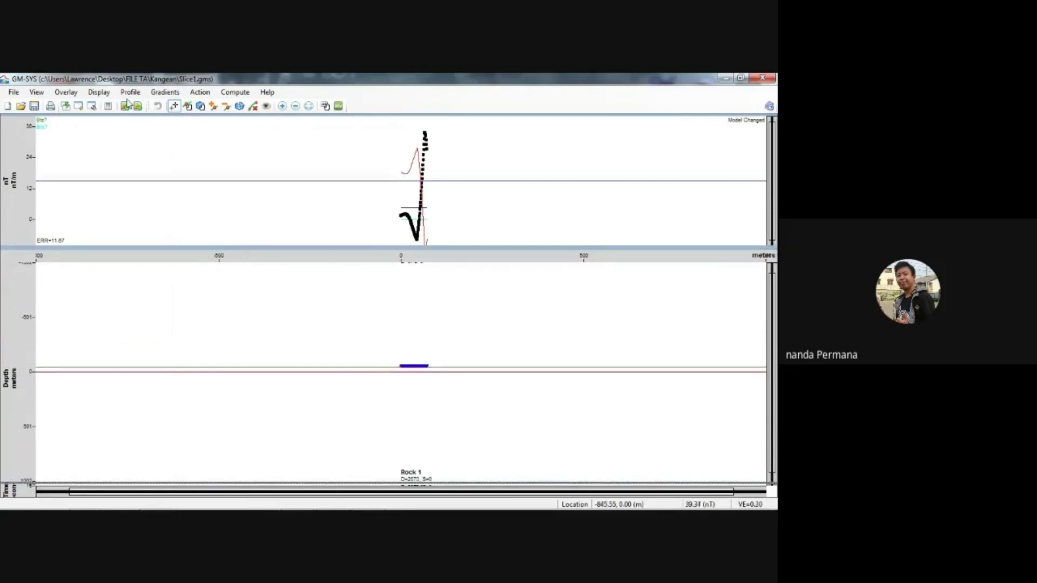
click(99, 92)
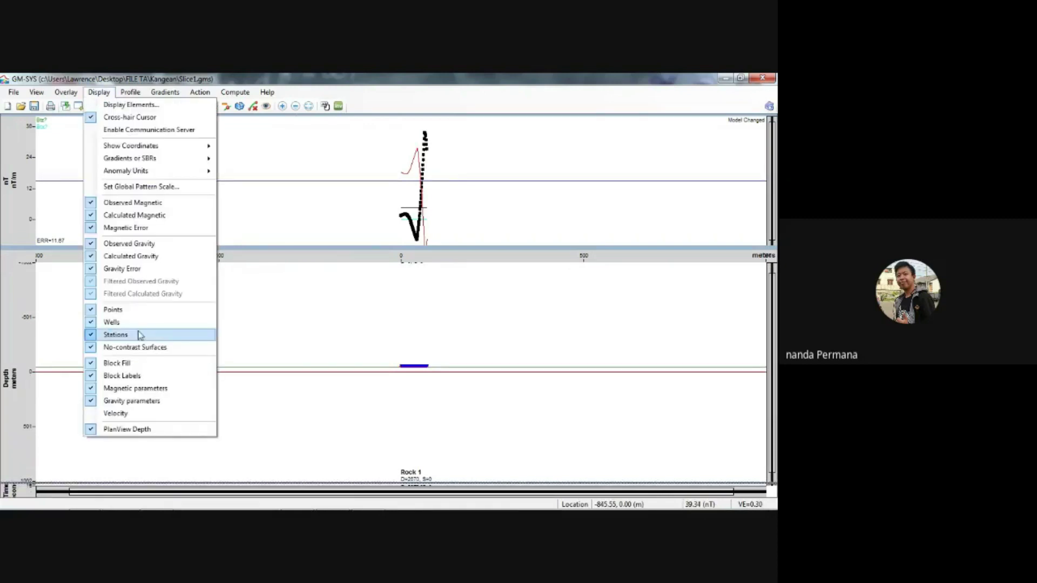
click(120, 400)
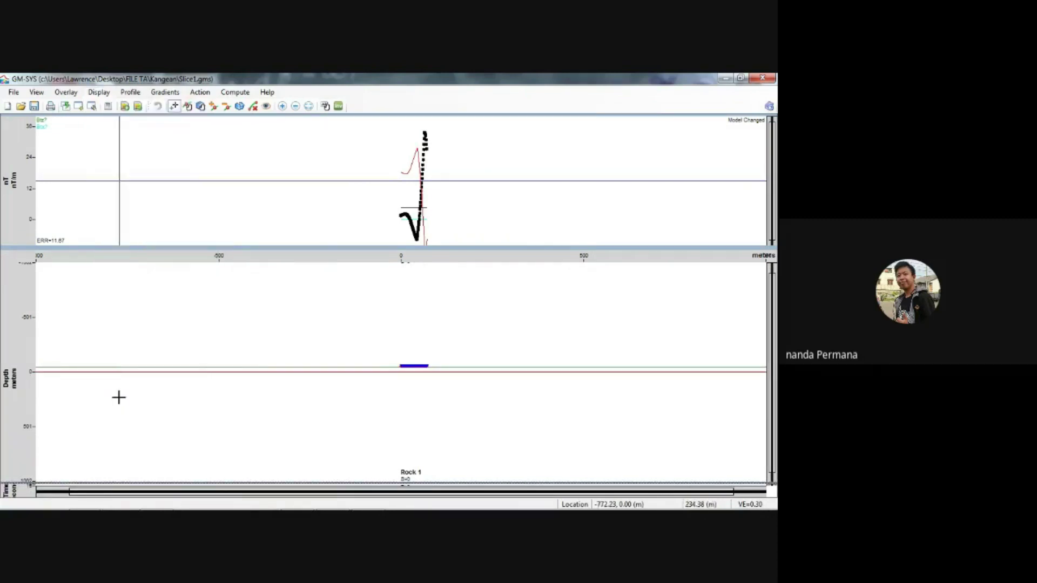
Box-zoom into the depth section until the magnetic station line fills the width of the model view
click(309, 106)
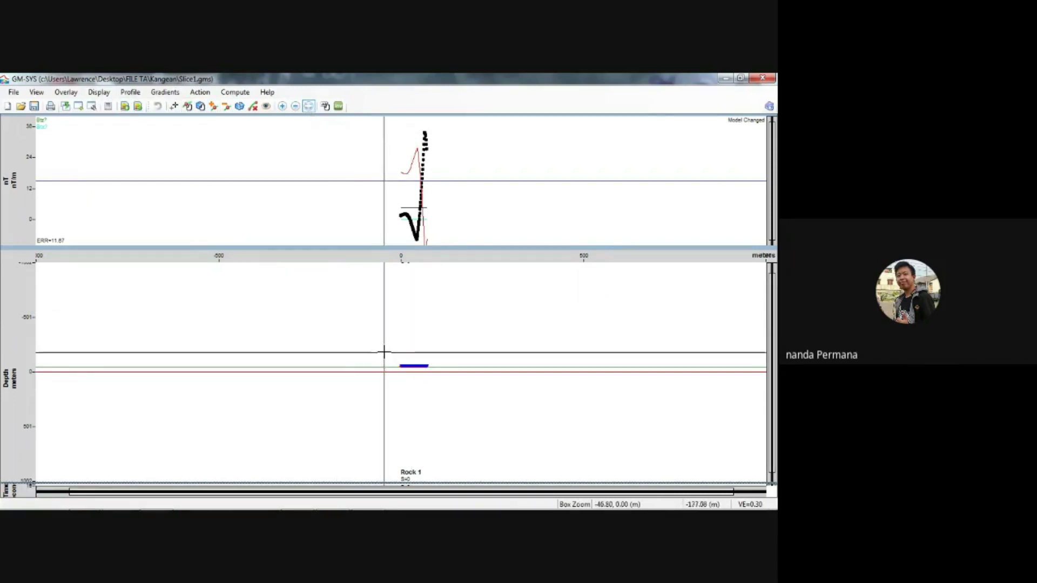
drag(423, 376, 440, 381)
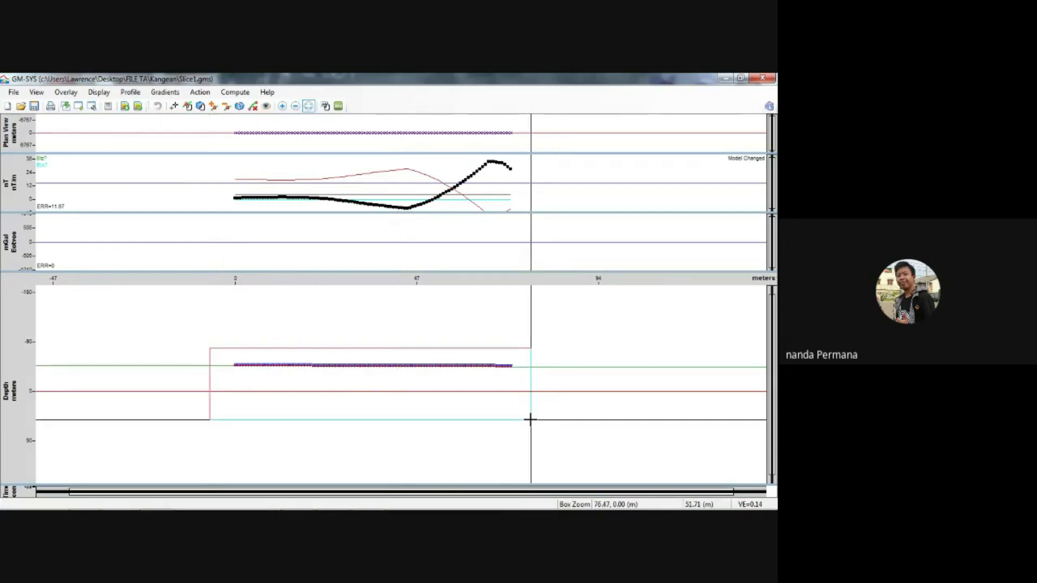
drag(530, 419, 209, 347)
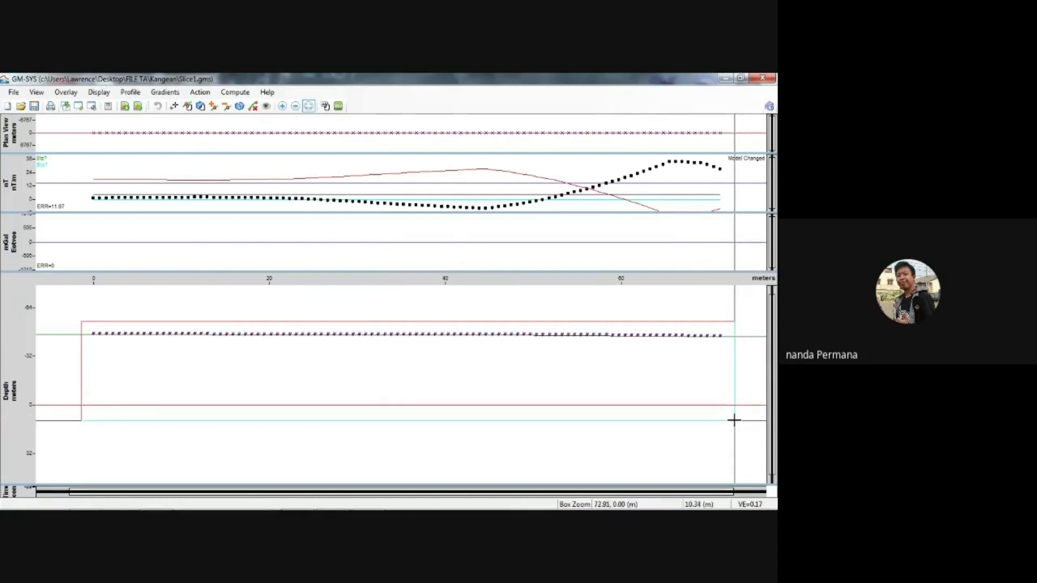
drag(733, 420, 734, 419)
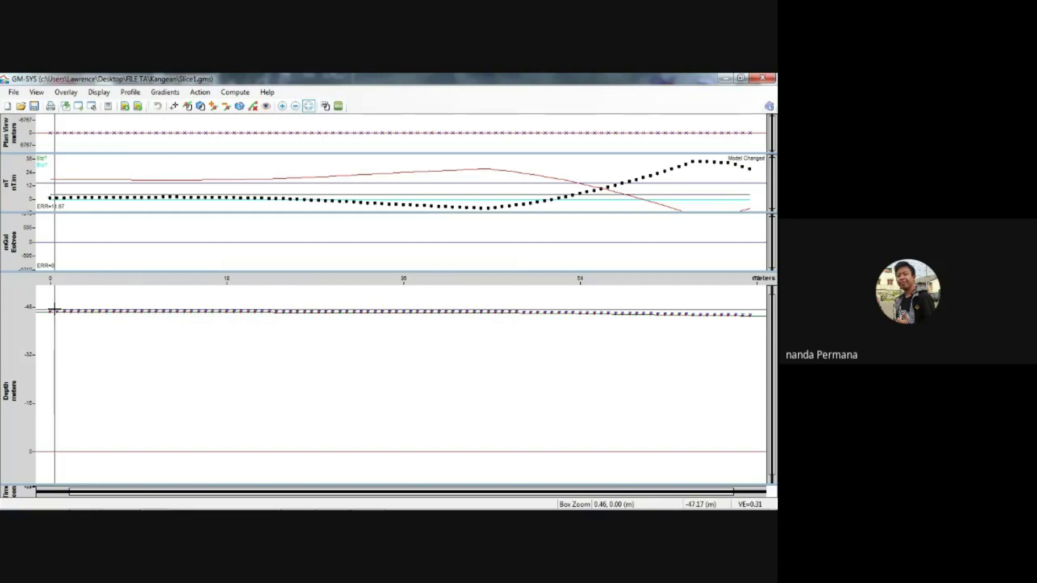
Enlarge the magnetic profile pane and collapse the gravity and plan view panes around the zoomed section
click(51, 451)
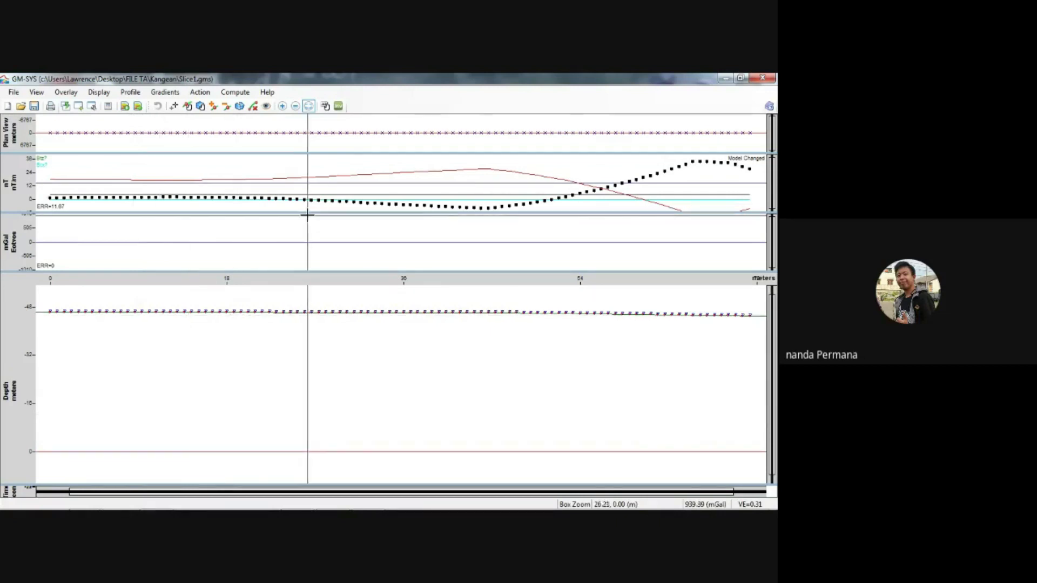
drag(308, 212, 313, 269)
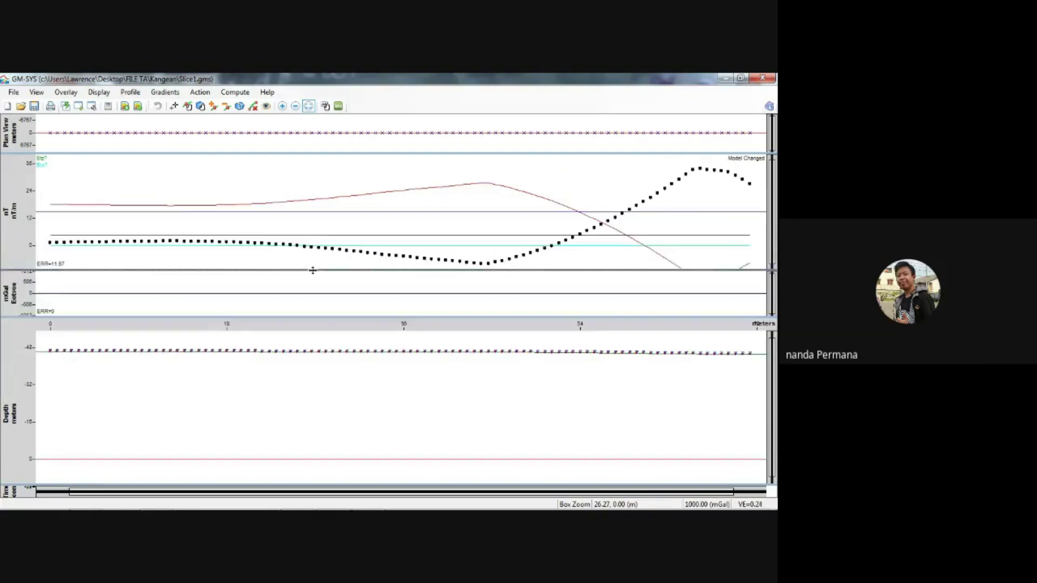
drag(315, 316, 316, 271)
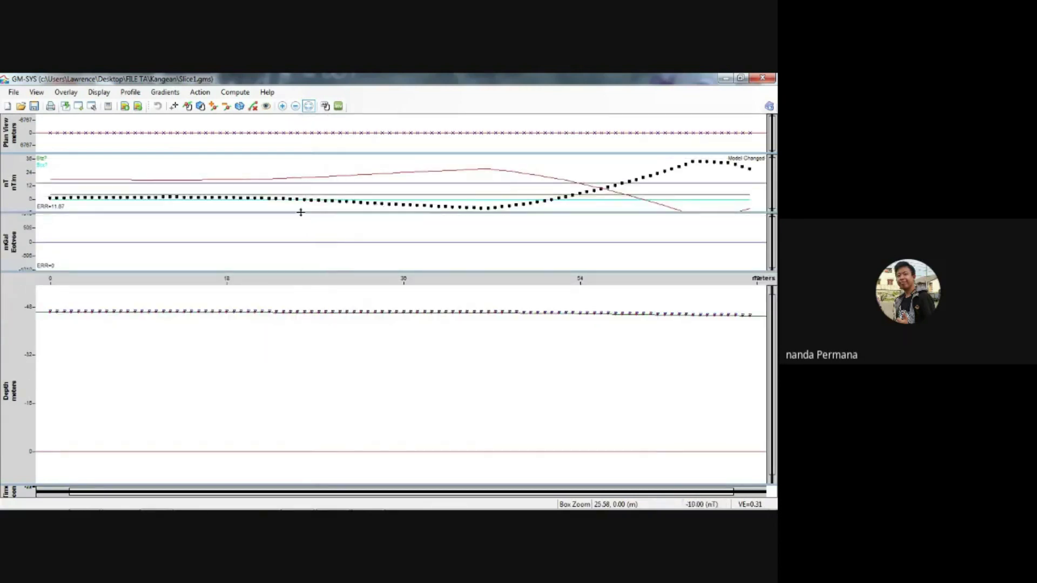
drag(301, 212, 307, 281)
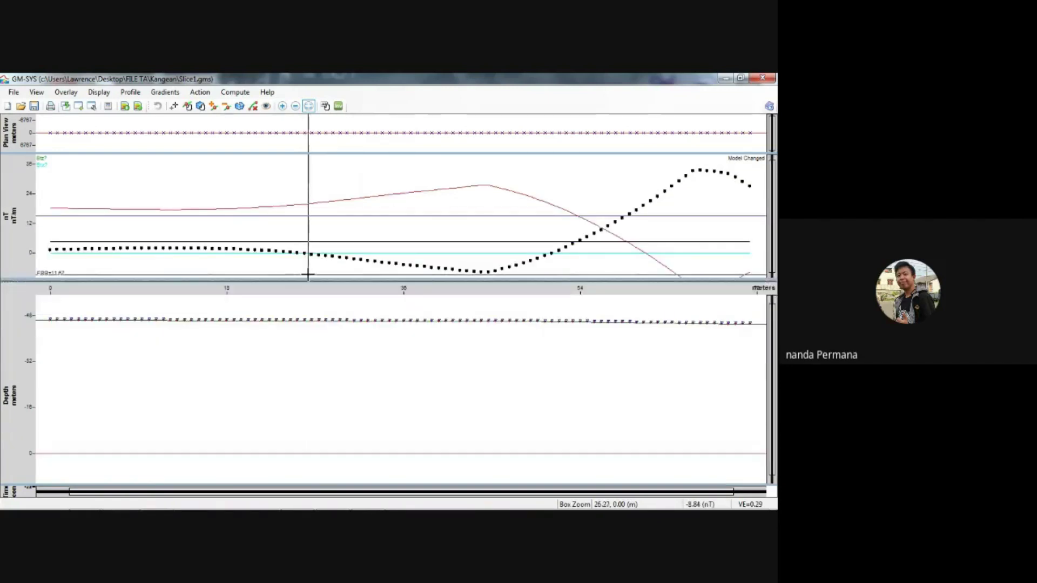
click(339, 105)
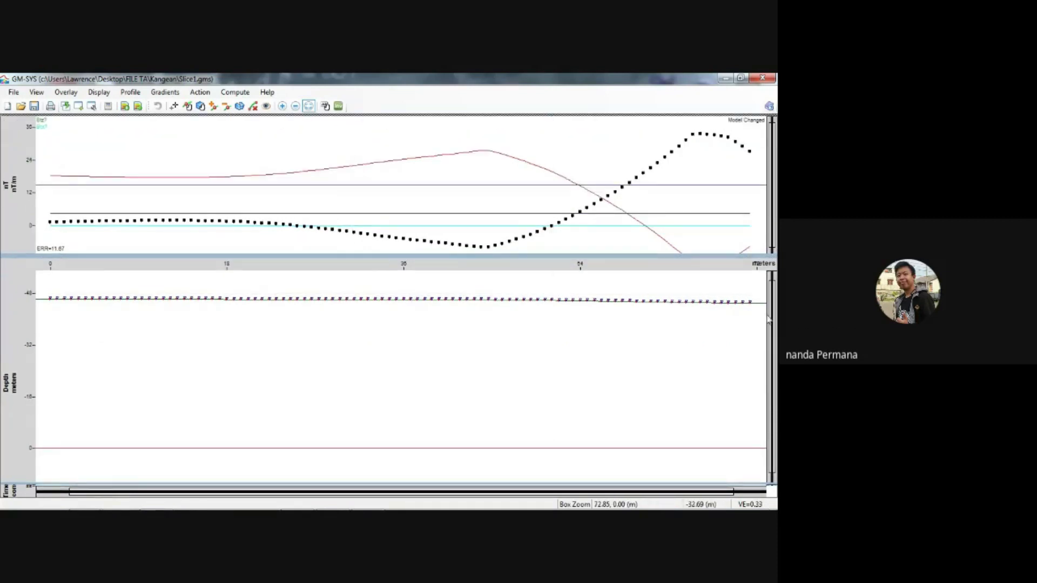
scroll(774, 311, down, 1)
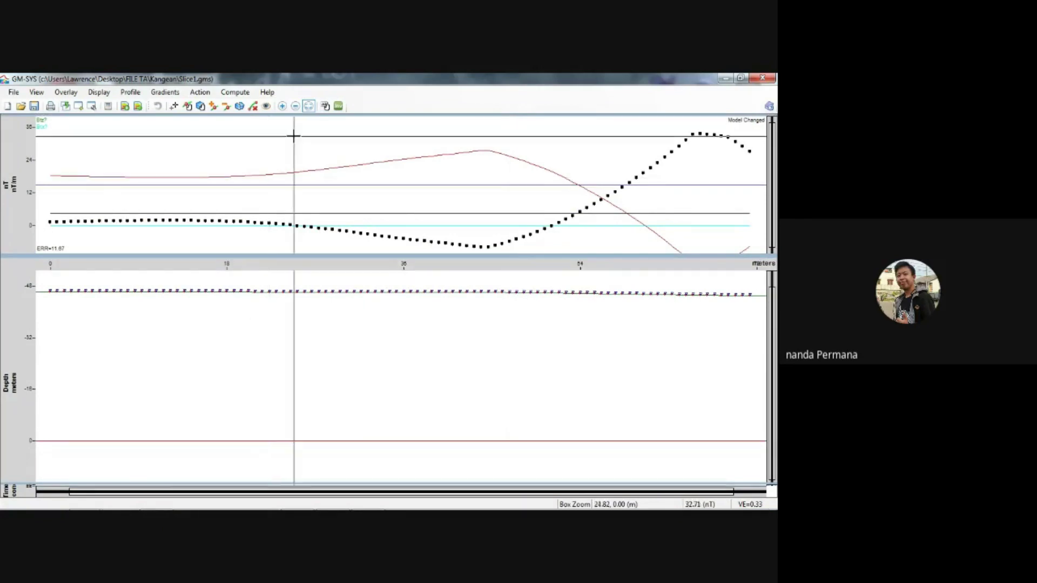
Zoom out and box-zoom around the whole station line, leaving a margin on both sides and more depth below it
click(296, 107)
click(334, 366)
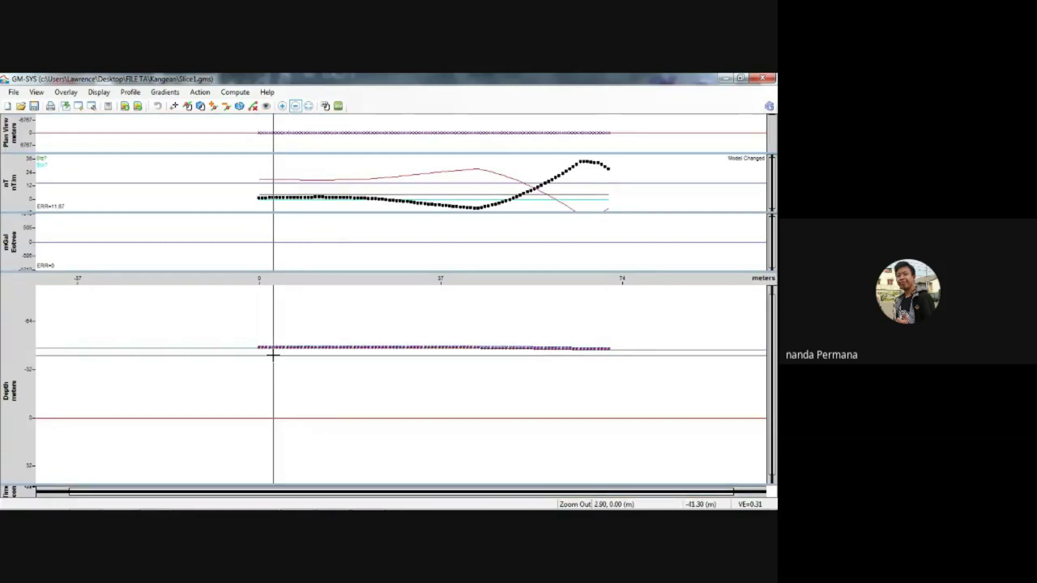
click(309, 107)
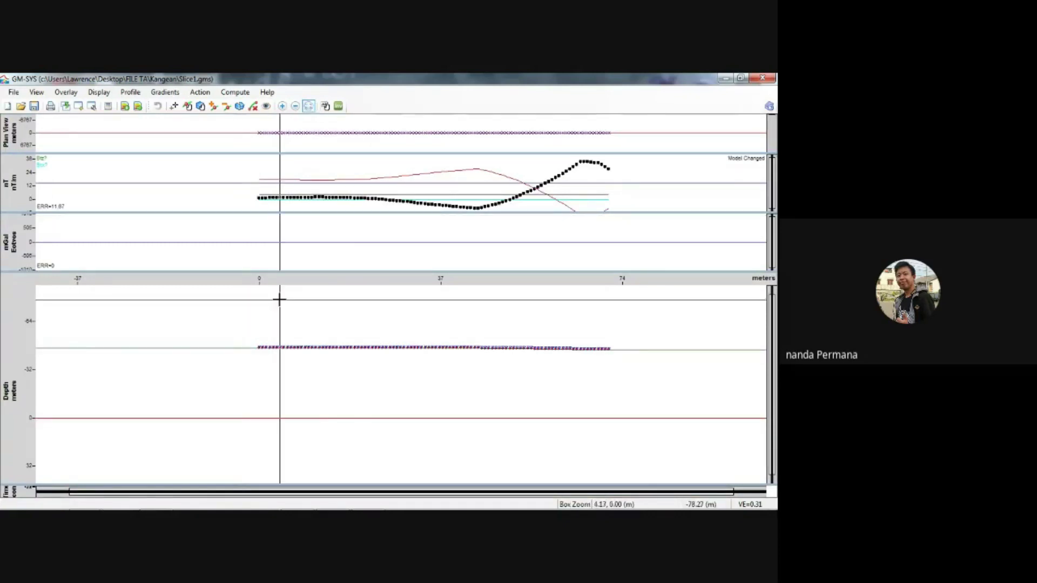
drag(238, 326, 643, 482)
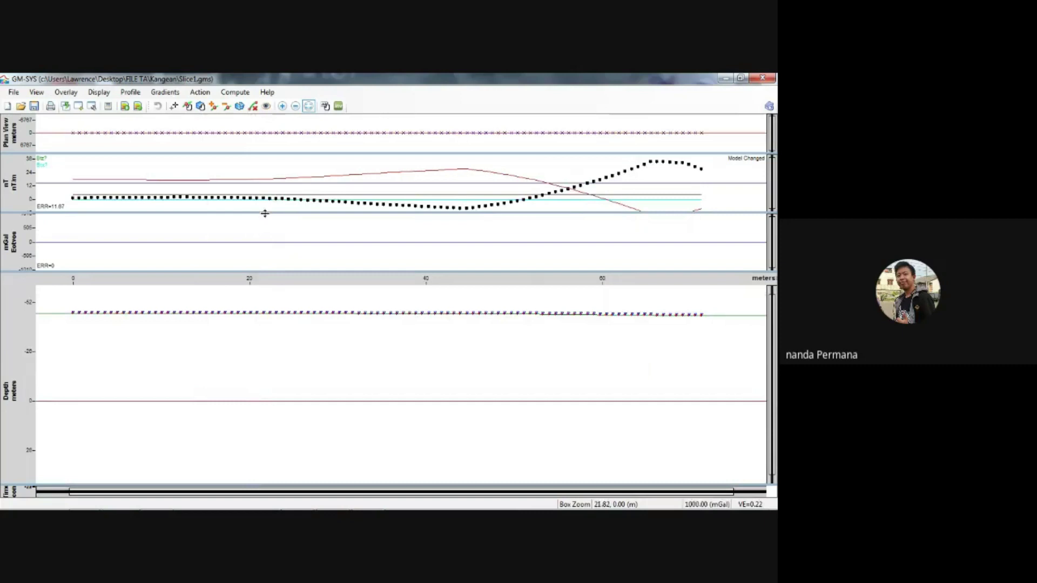
Collapse the gravity and plan view panes again and resize the magnetic pane to leave a tall depth section
drag(266, 270, 272, 212)
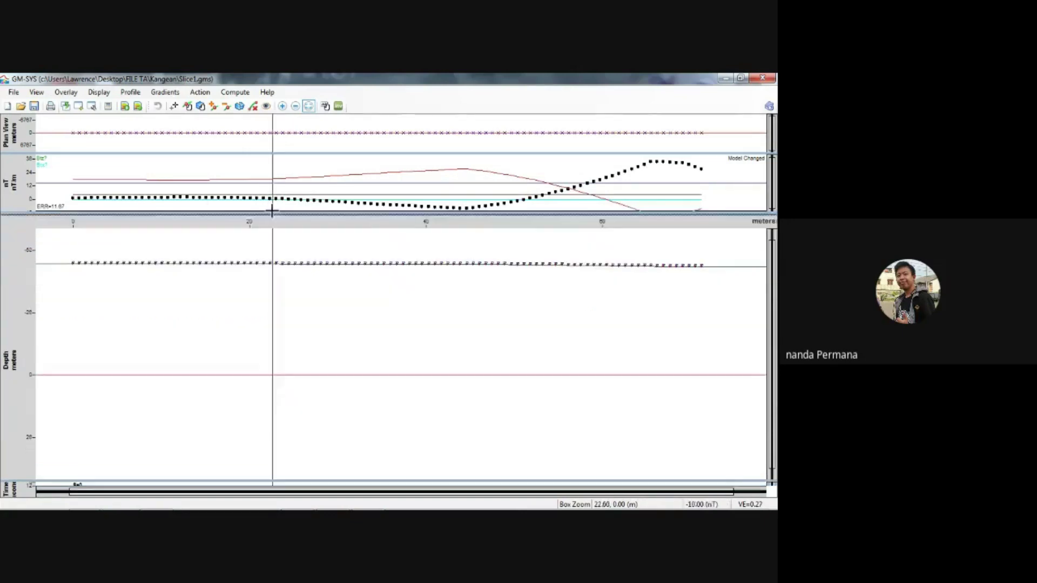
click(314, 153)
drag(319, 139, 322, 115)
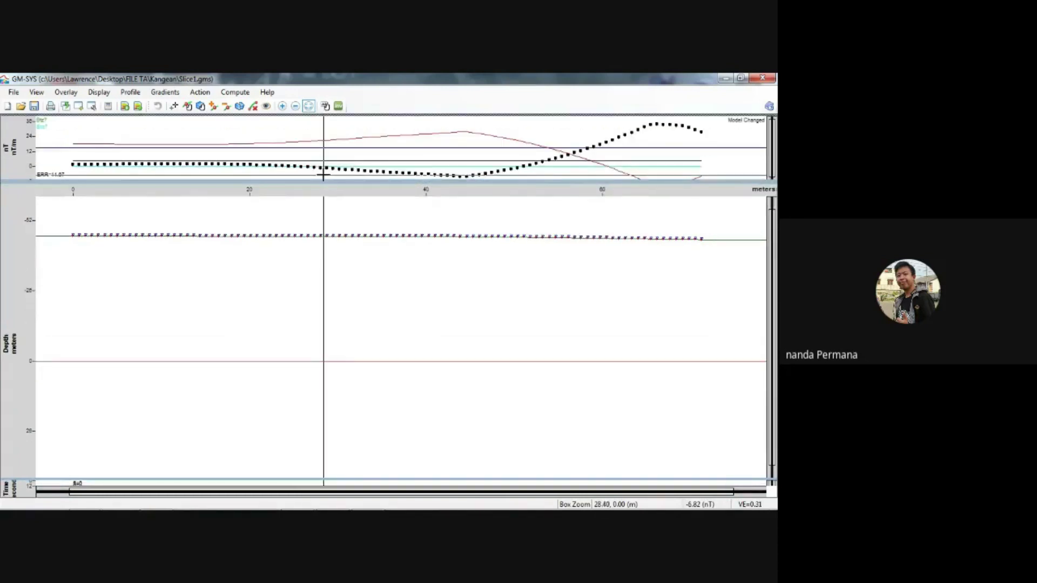
drag(340, 179, 340, 211)
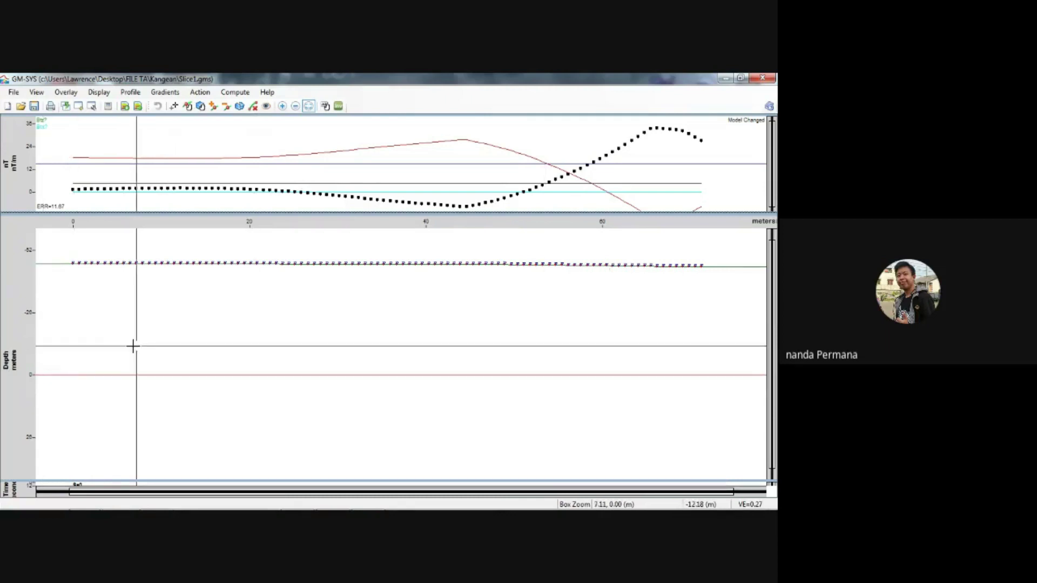
Switch to Oasis montaj and open RAanomali.map to examine the radially averaged power spectrum and its depth estimate
mouse_move(234, 505)
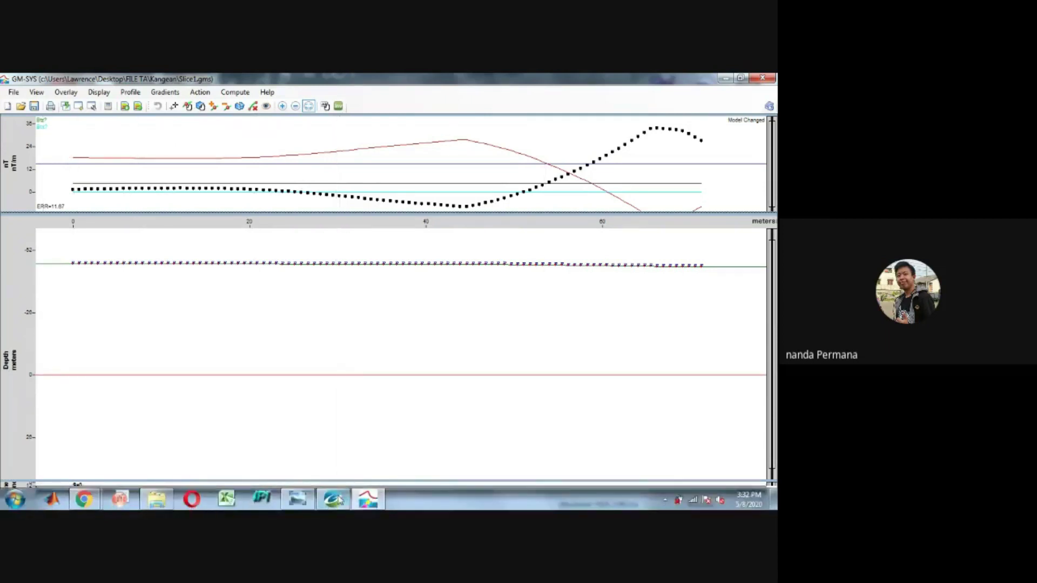
key(alt+Tab)
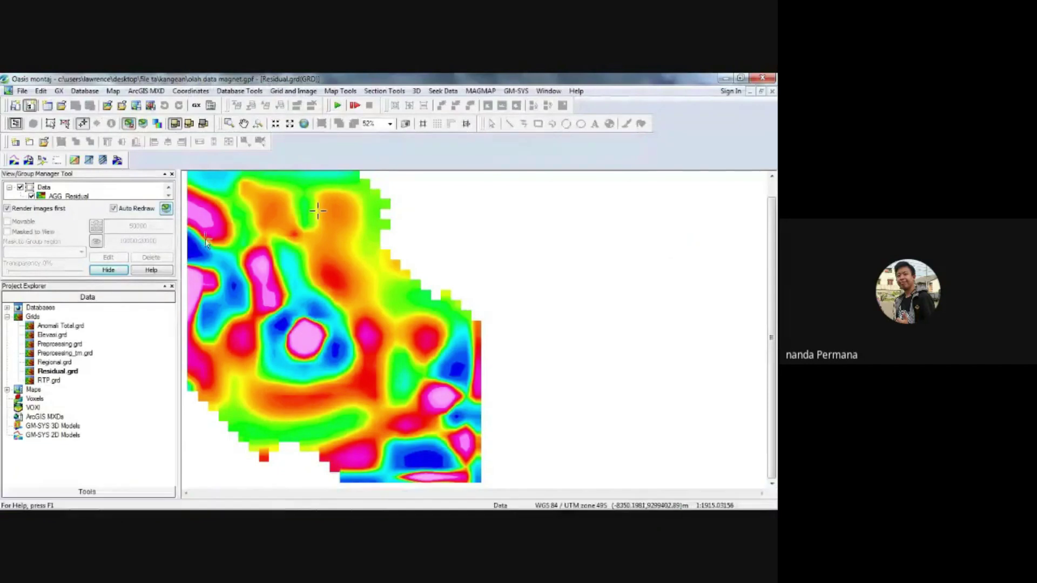
click(7, 390)
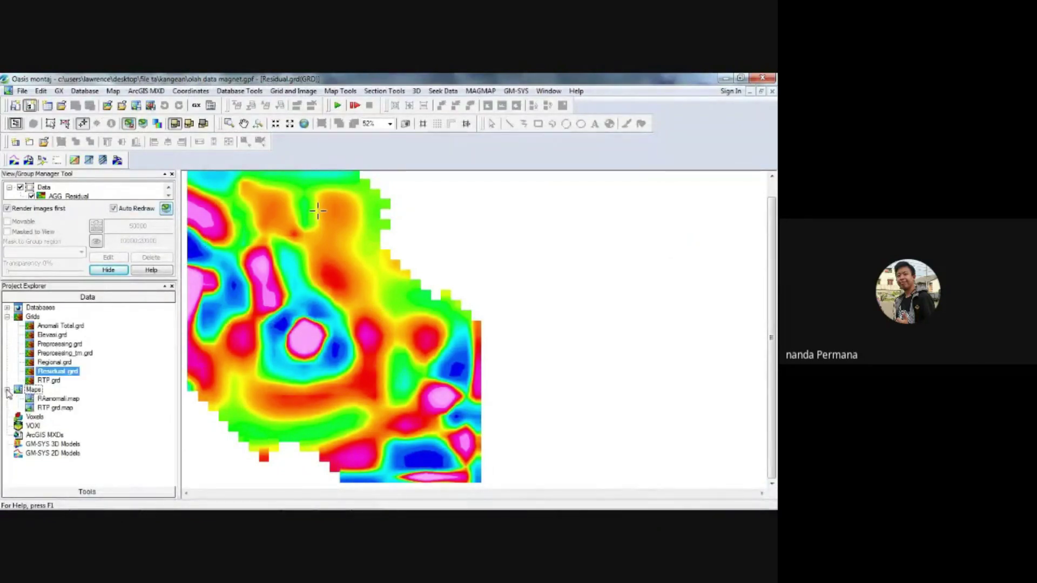
click(61, 400)
double_click(61, 401)
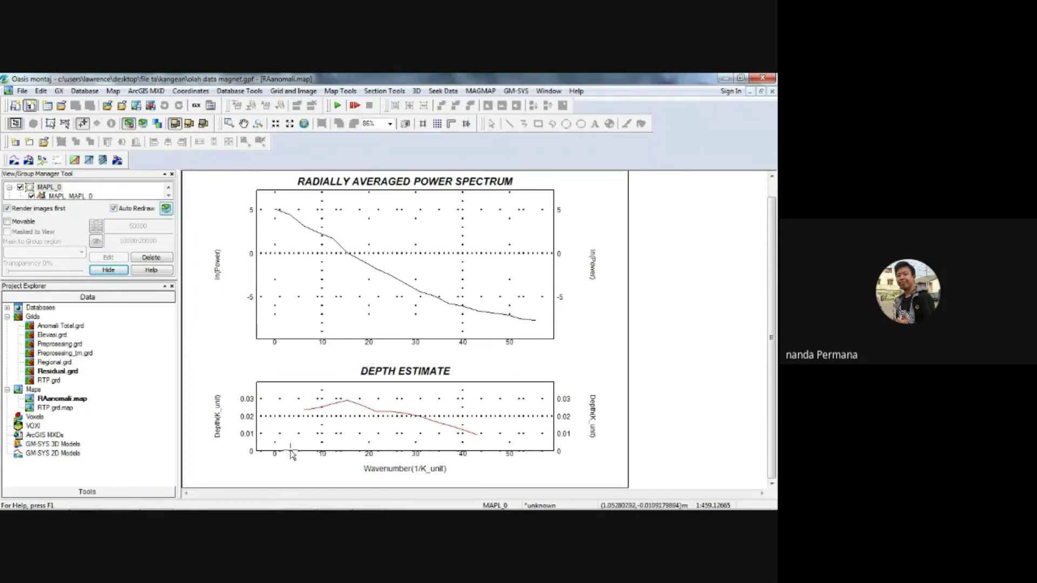
Return to GM-SYS and split off a rectangular block under the stations, from 0 to about 71 m along the profile and about 30 m deep
mouse_move(294, 507)
click(368, 499)
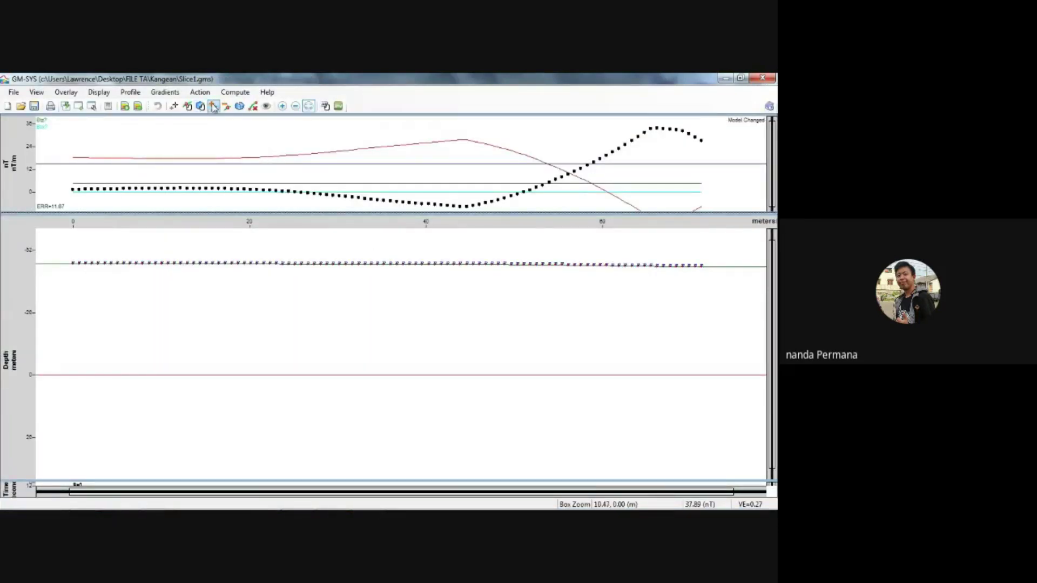
click(240, 108)
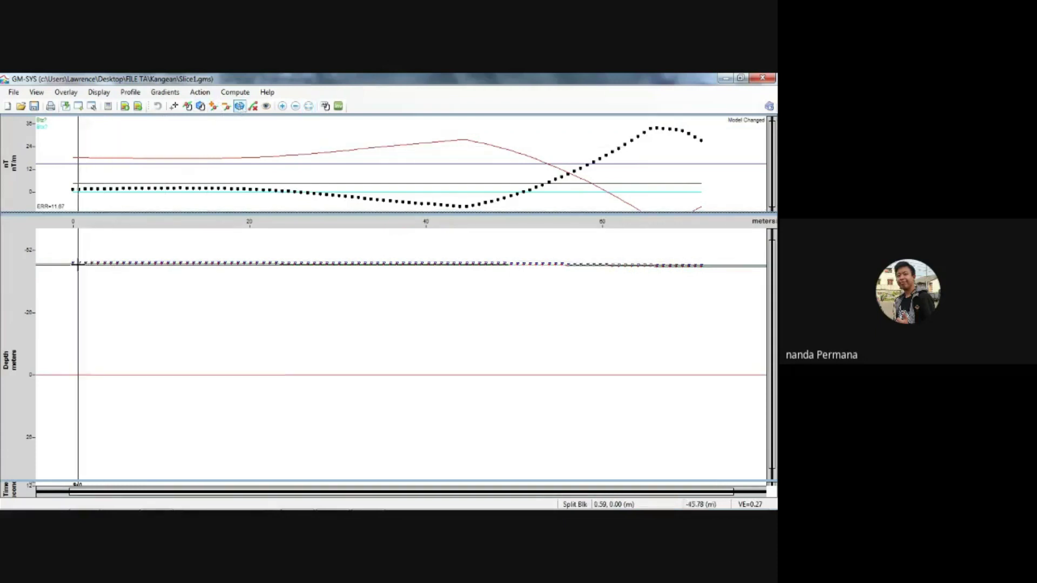
click(73, 263)
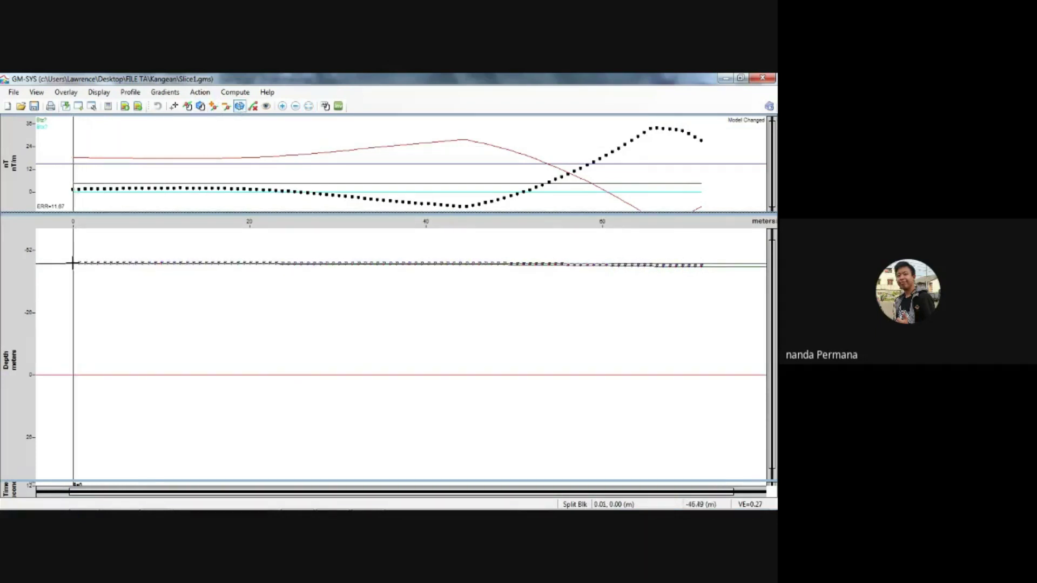
click(72, 448)
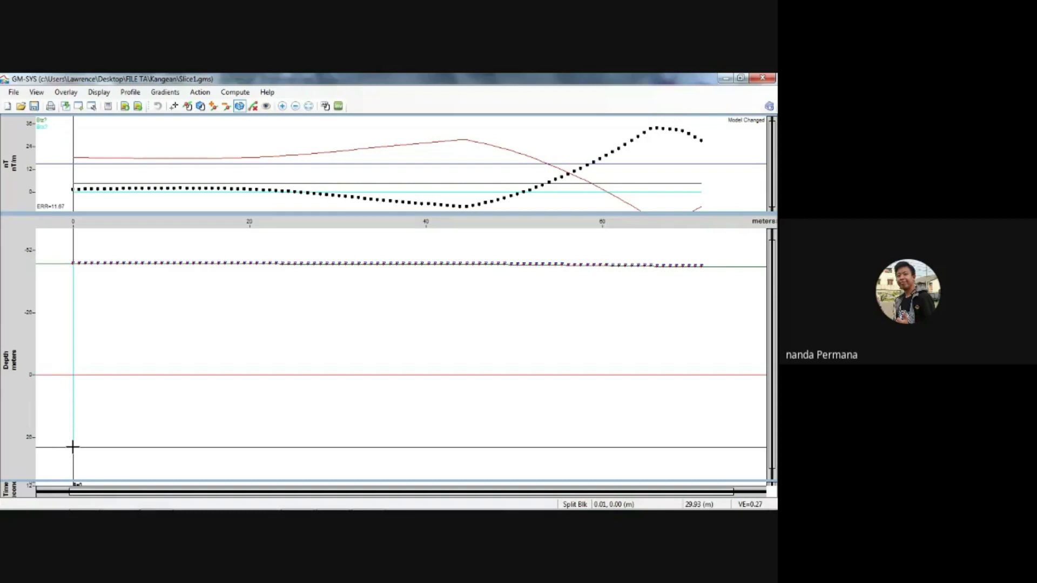
click(72, 448)
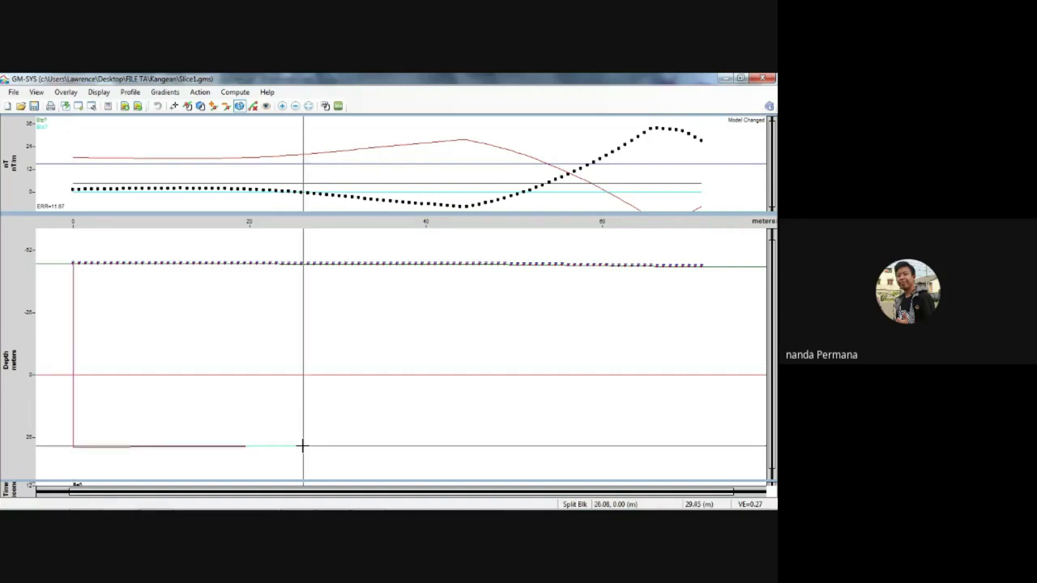
click(702, 447)
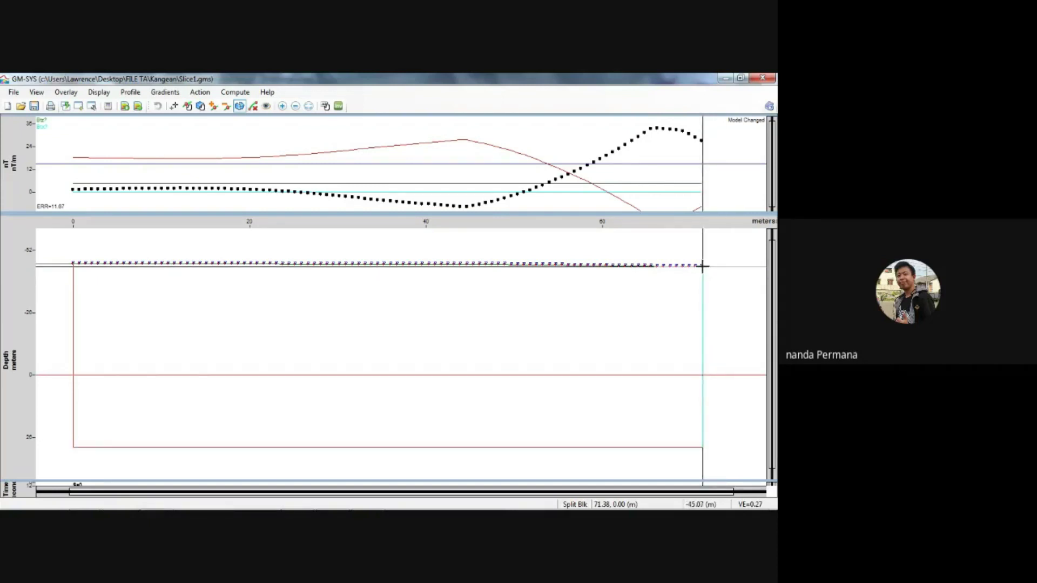
click(702, 265)
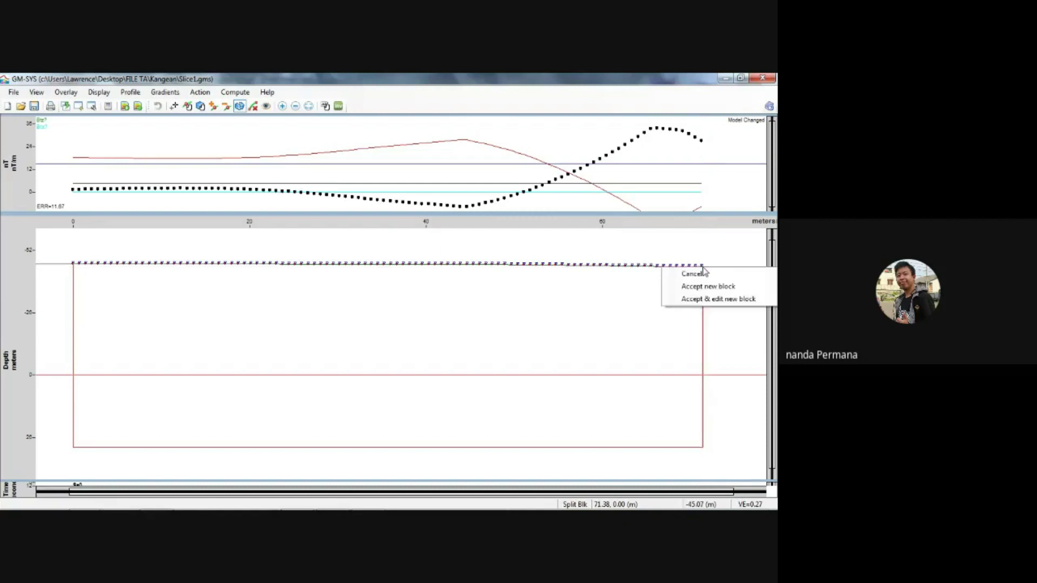
click(705, 286)
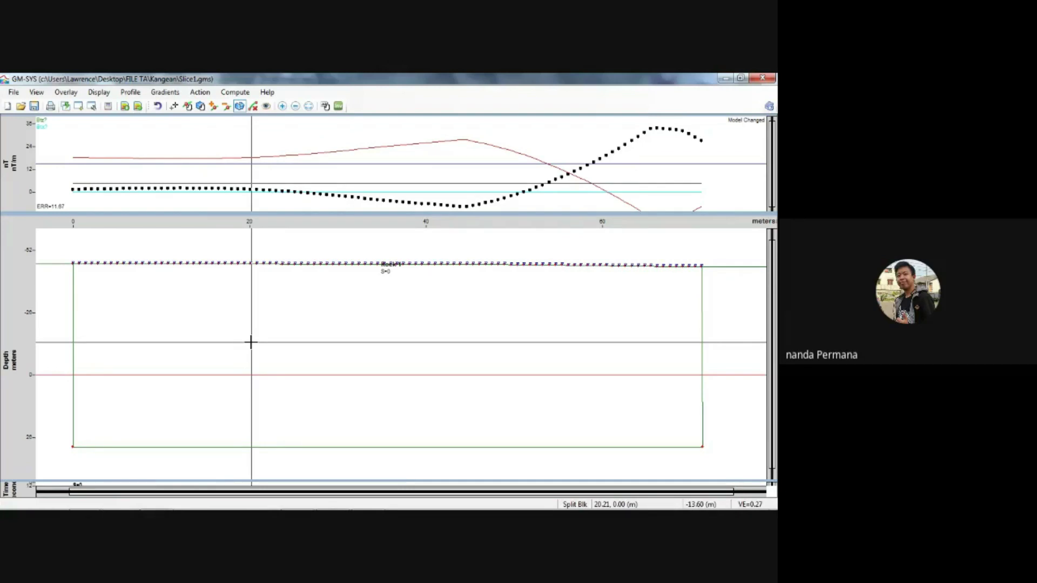
Add three points on the block's vertical side at 0 m, at depths of about -25, -2 and 15 m
click(73, 264)
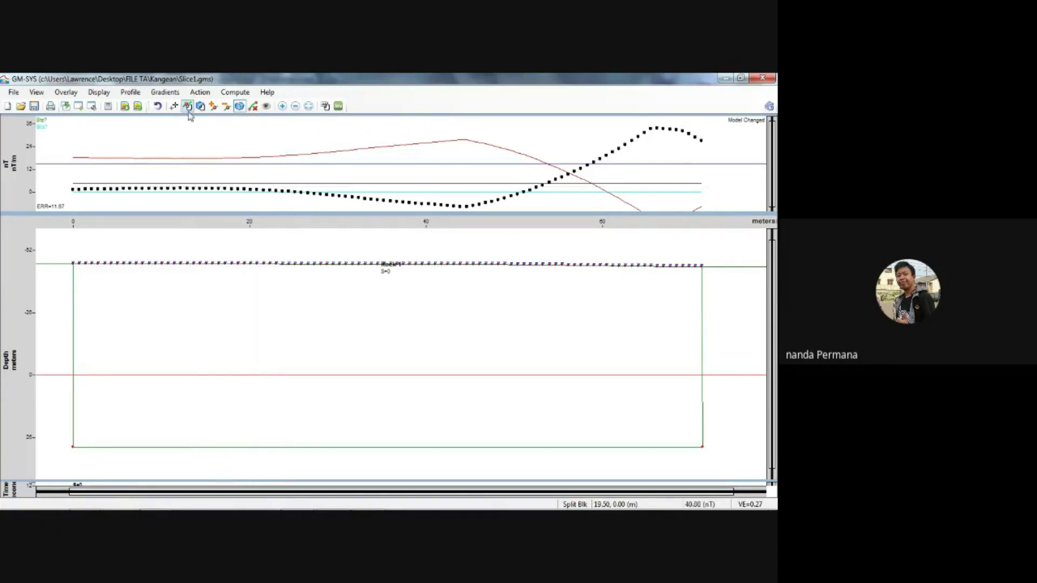
click(214, 106)
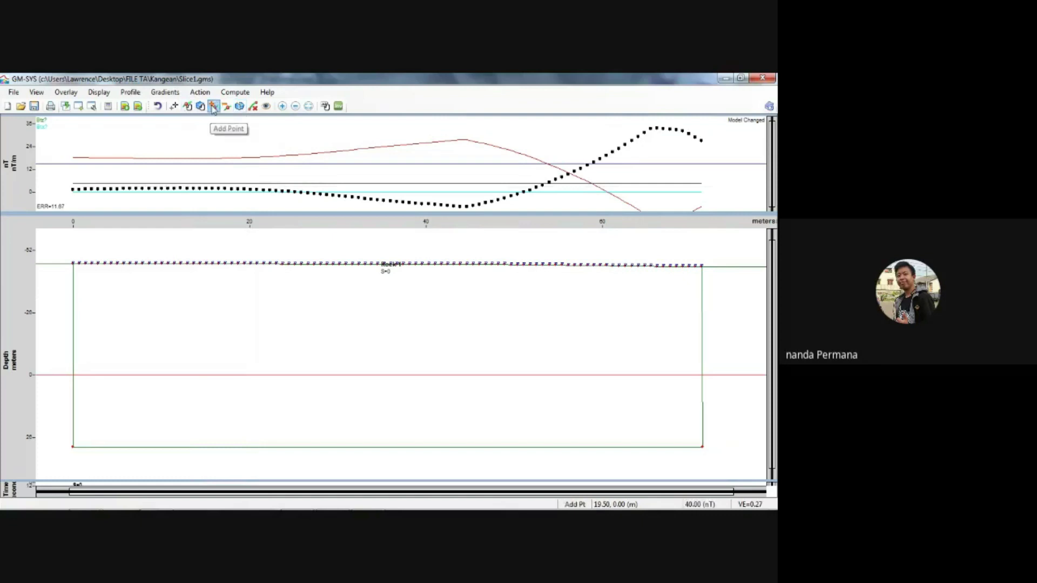
click(73, 314)
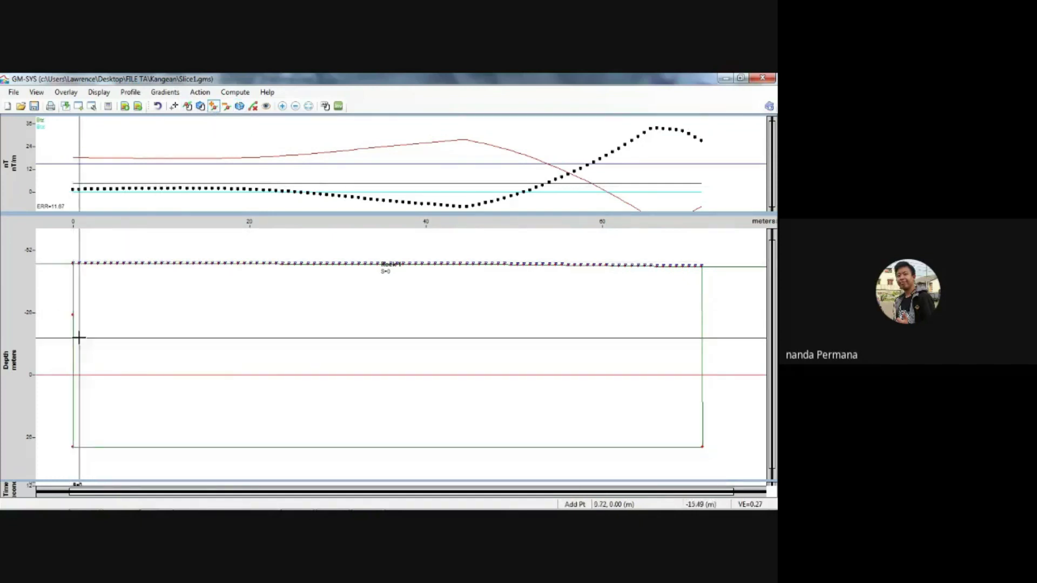
click(73, 369)
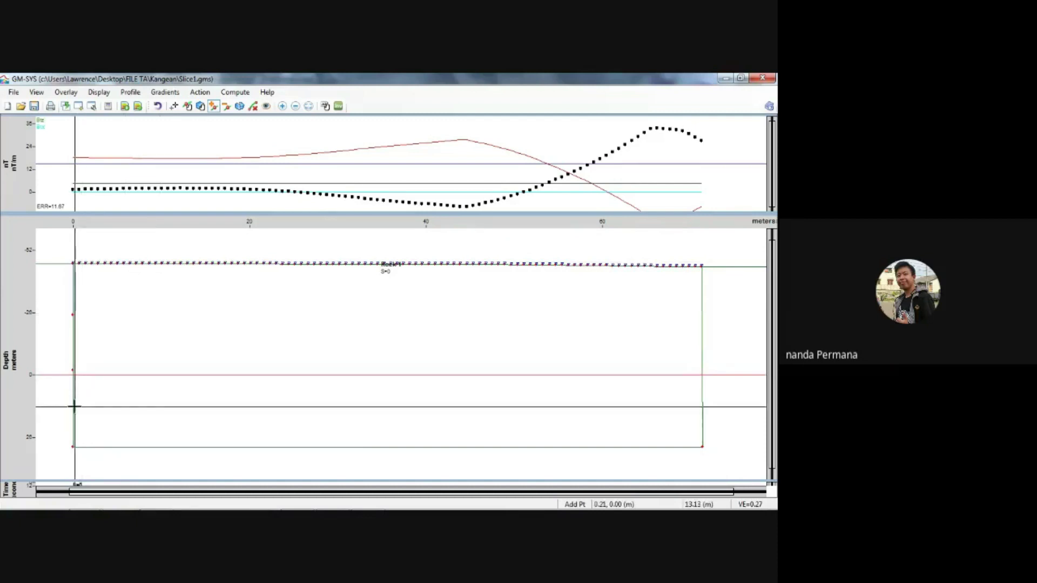
click(73, 410)
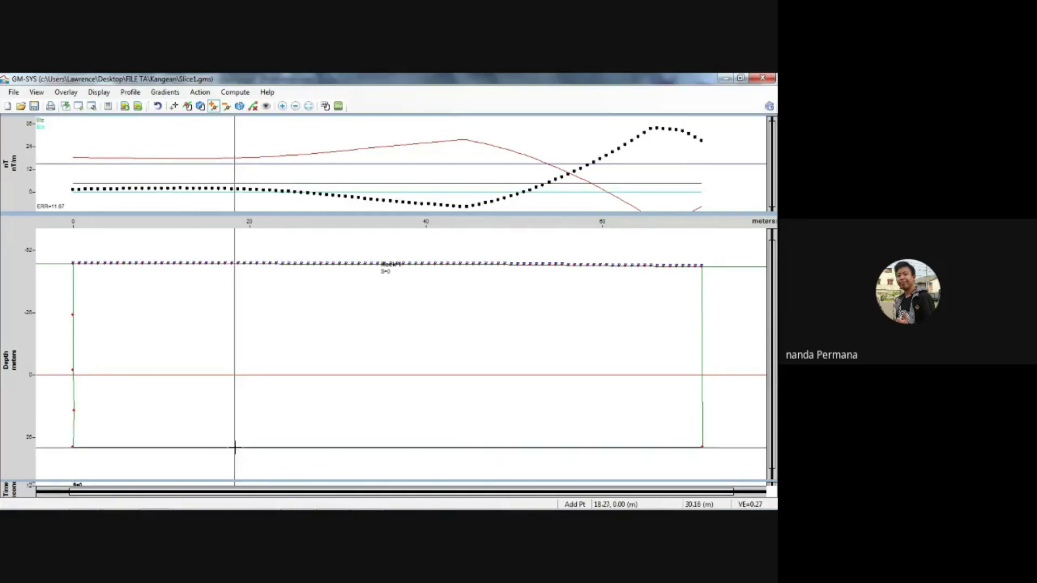
Add points on the block's base at about 15, 34 and 53 m, and on its far side at depths of about 10, -29 and -12 m
click(203, 446)
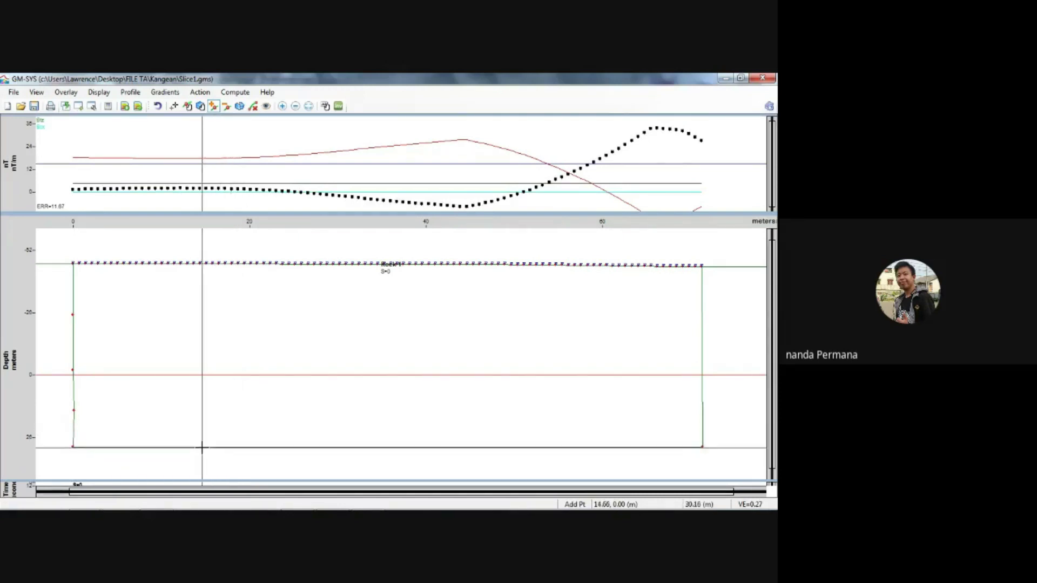
click(376, 446)
click(540, 446)
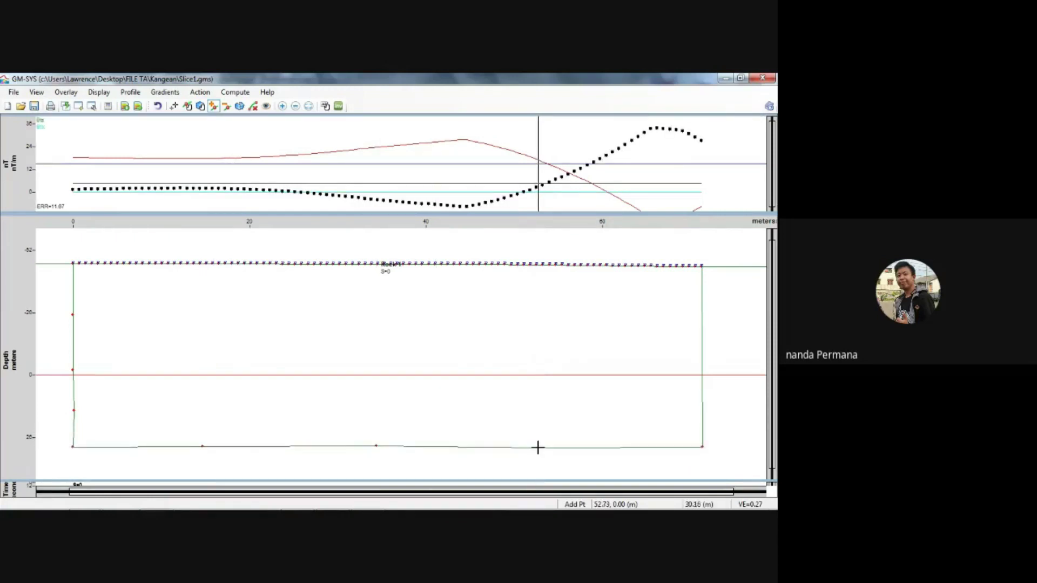
click(703, 413)
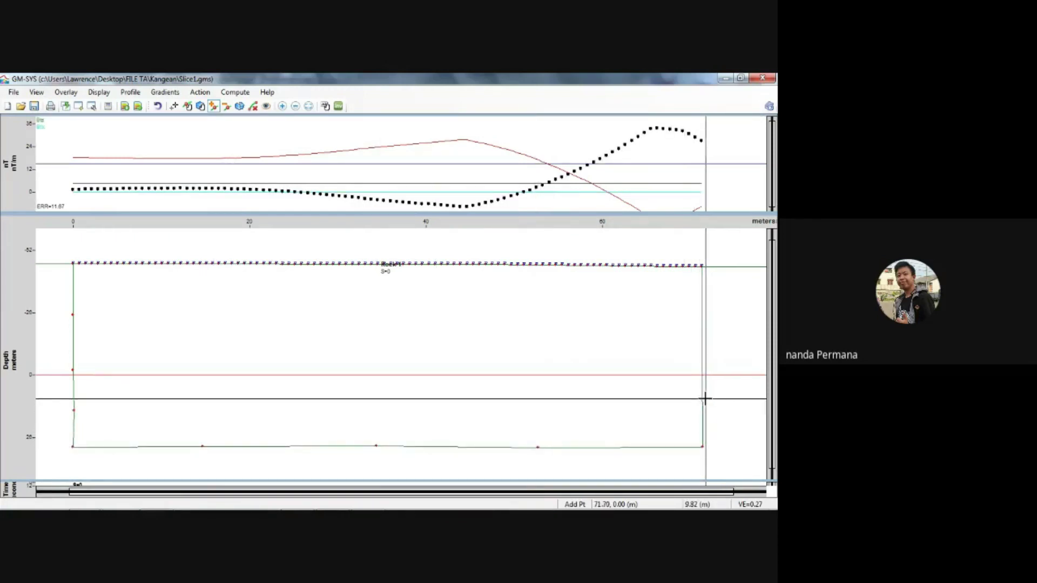
click(702, 398)
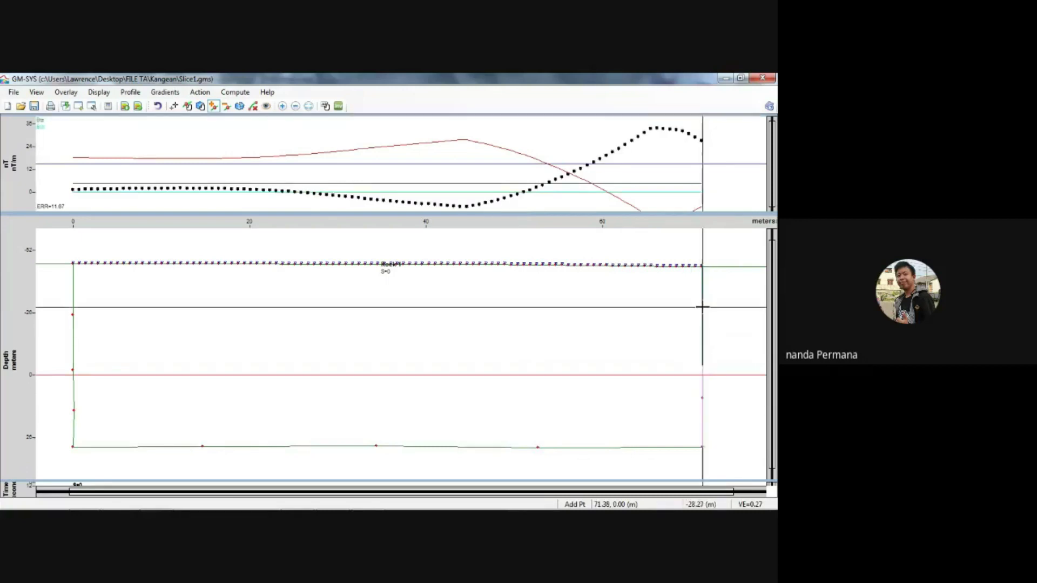
click(702, 305)
click(702, 346)
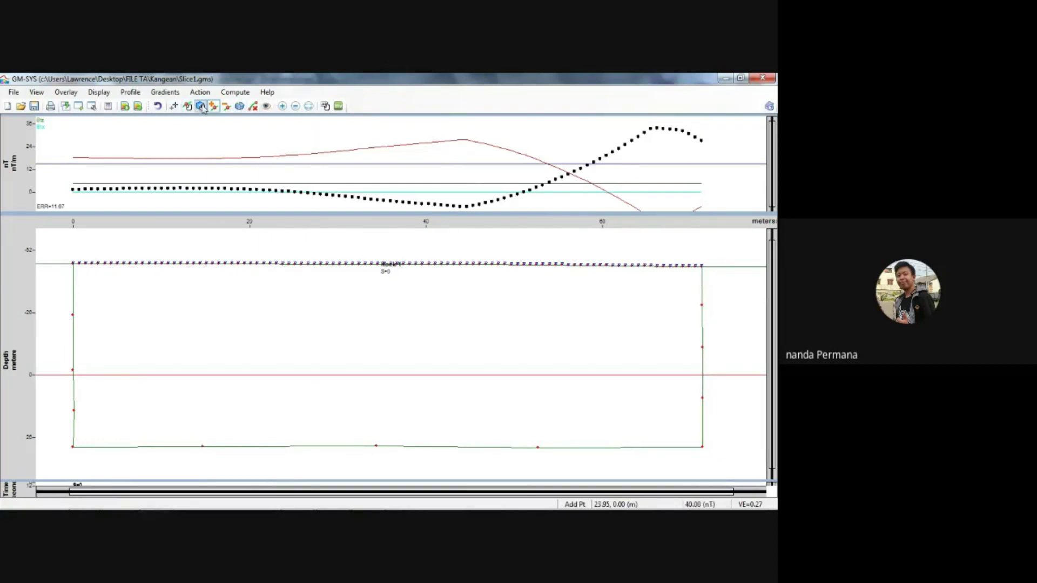
Split the block along an undulating boundary from about -25 m depth at 0 m to -29 m at the far side, and accept the new block
click(240, 107)
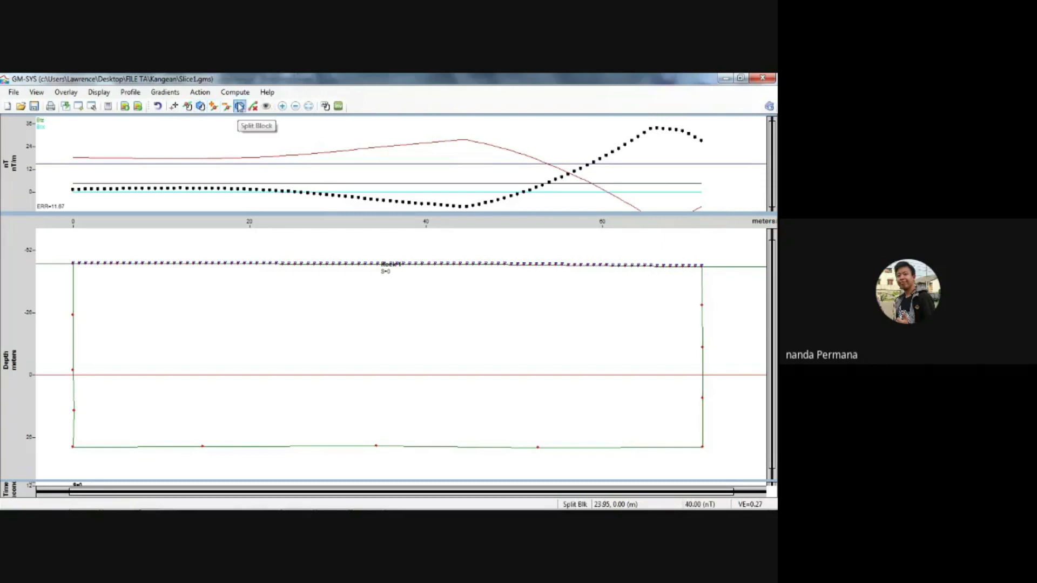
click(73, 315)
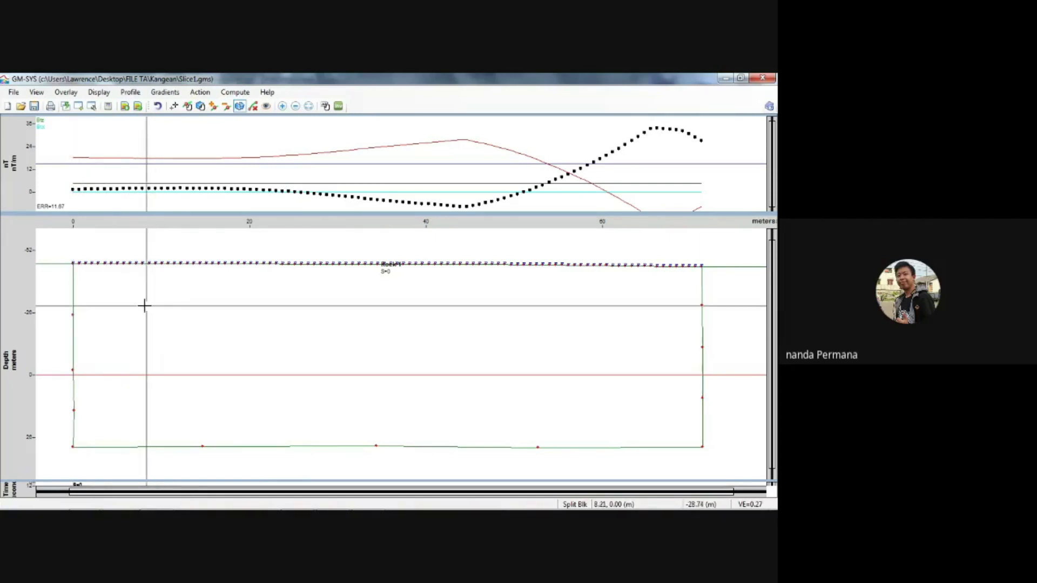
click(166, 324)
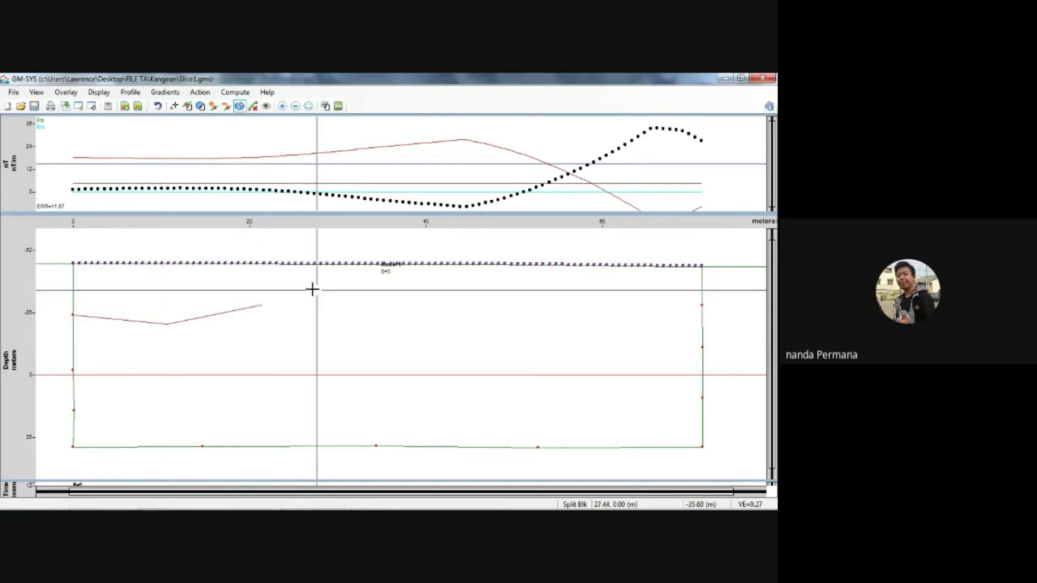
click(261, 305)
click(371, 301)
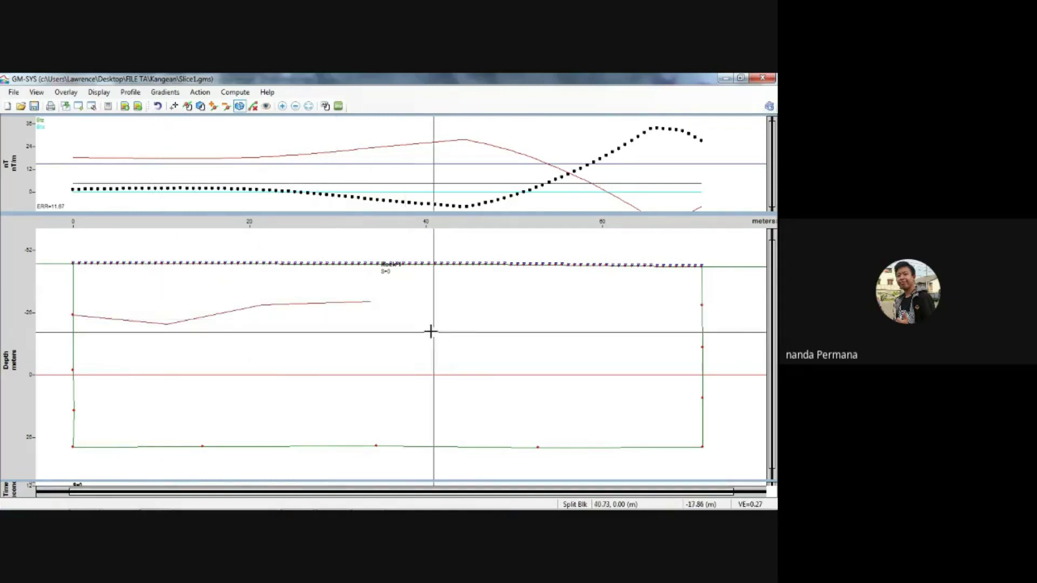
click(453, 333)
click(558, 306)
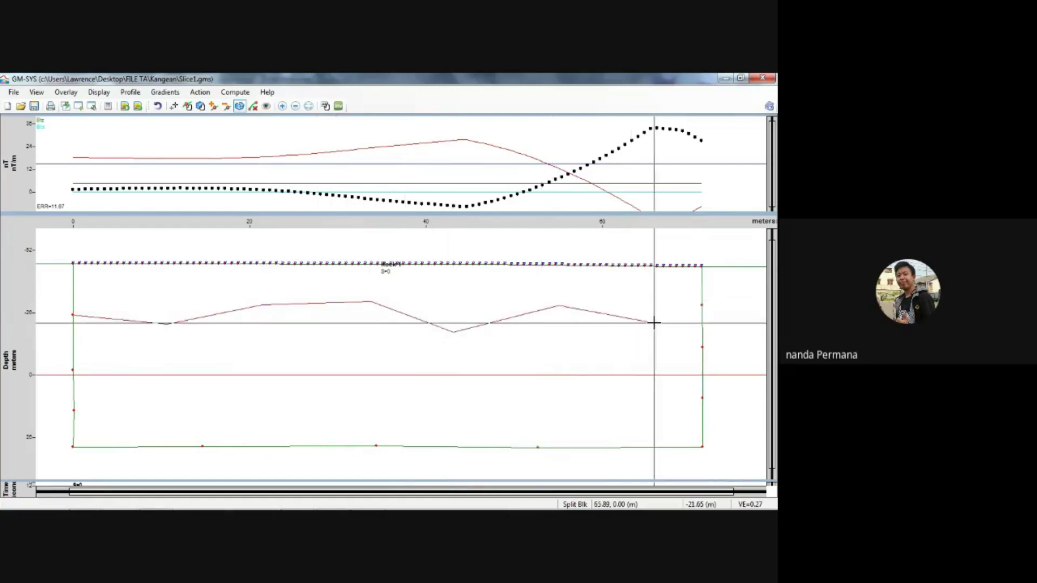
click(672, 336)
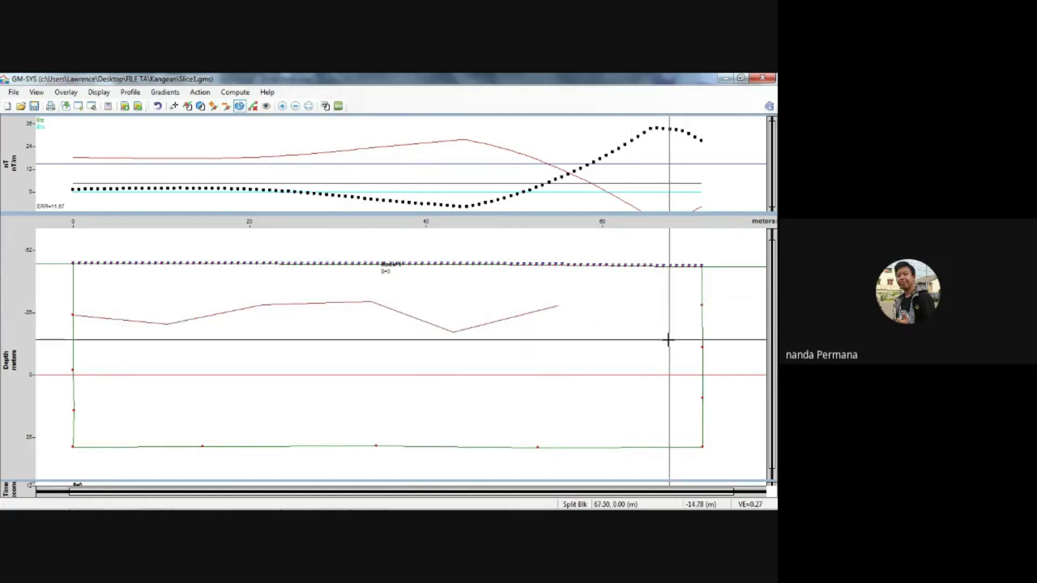
click(701, 305)
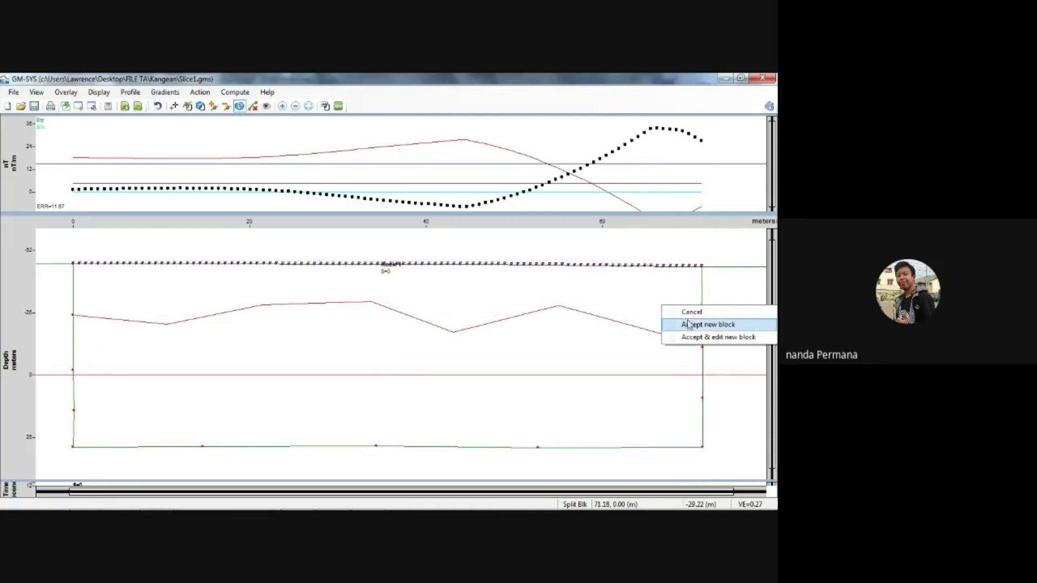
click(695, 321)
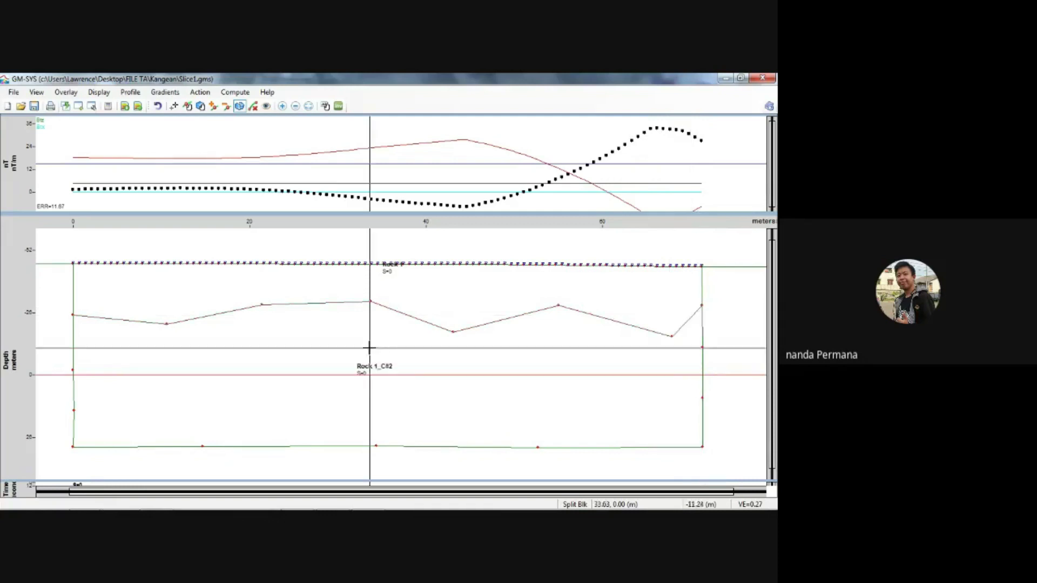
Split the lower block along a second undulating boundary from about -2 m depth at 0 m to -11 m at the far side, and accept it
click(73, 371)
click(171, 383)
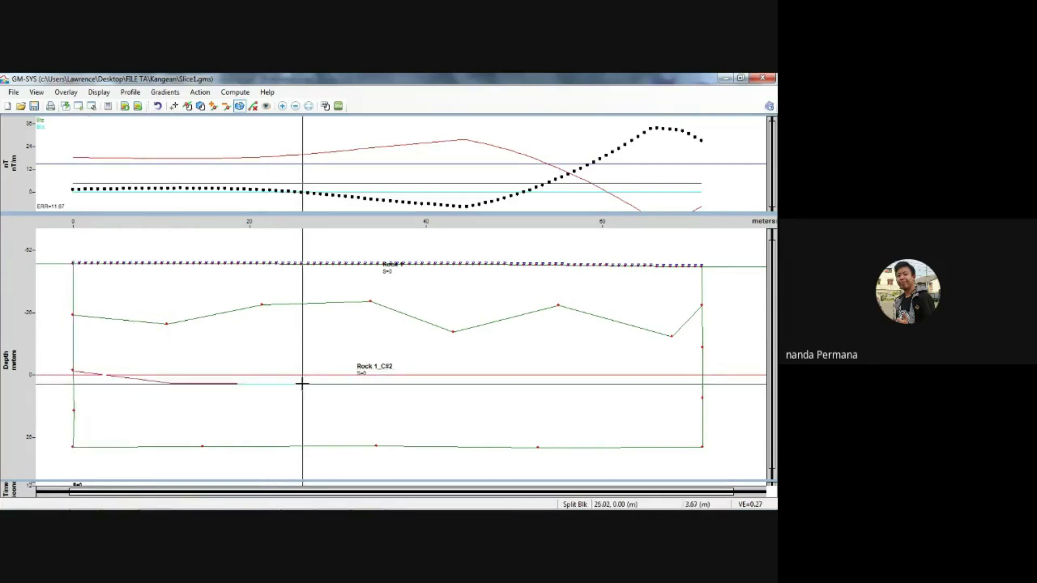
click(311, 353)
click(398, 380)
click(515, 396)
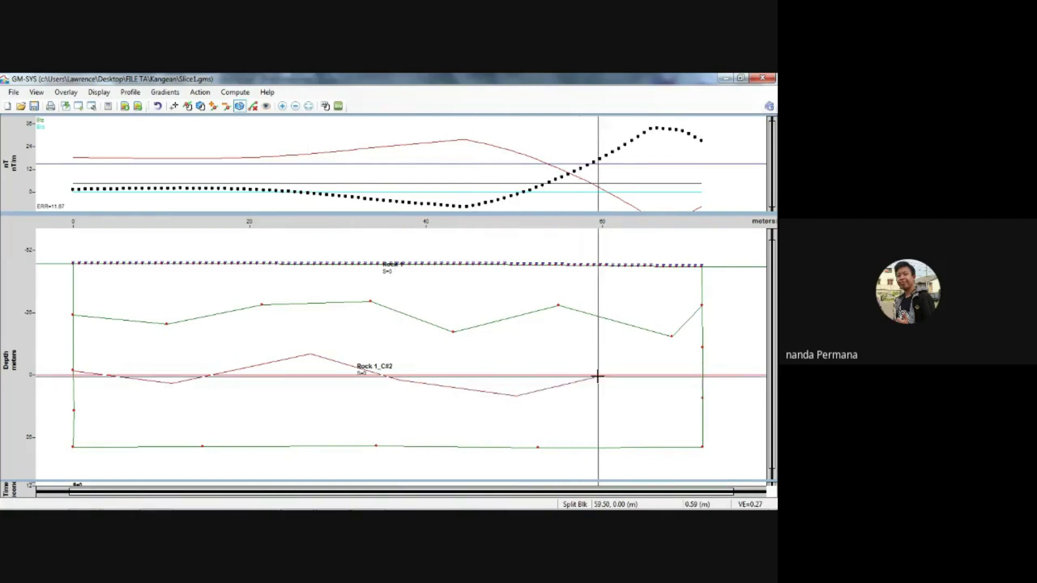
click(598, 375)
click(676, 385)
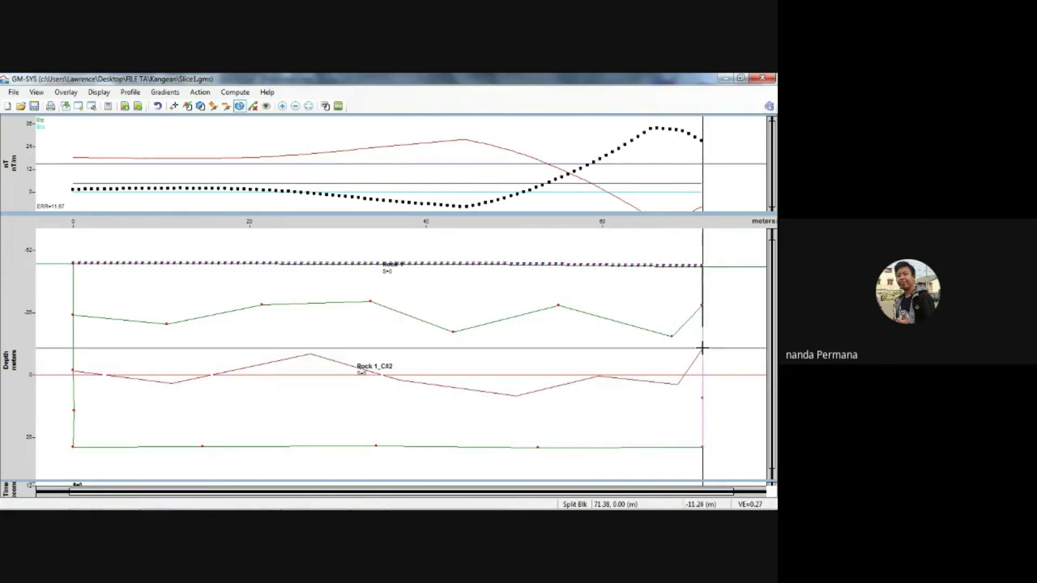
click(702, 356)
click(702, 368)
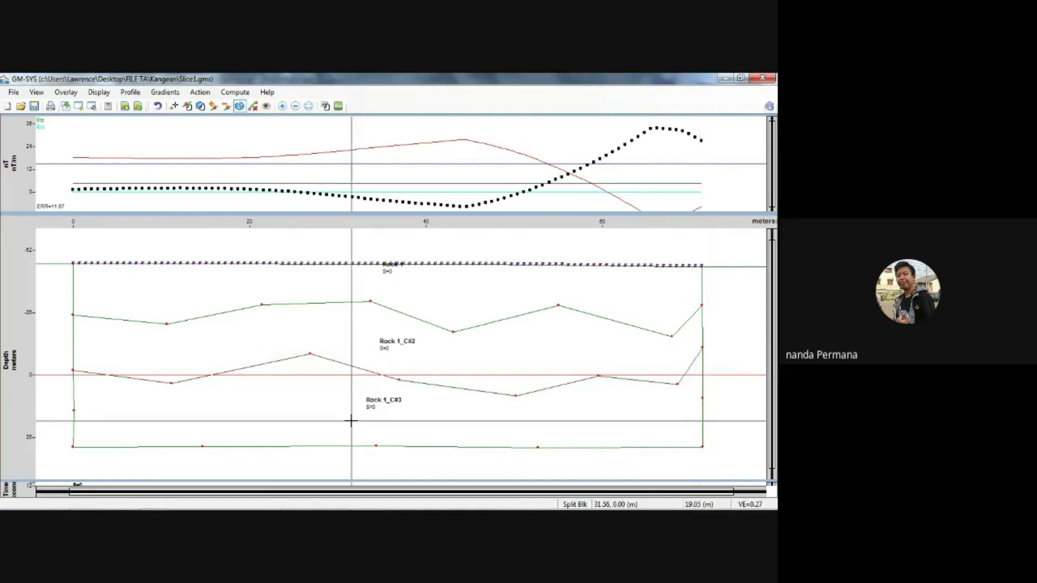
Split the deepest block along a wavy boundary from about 15 m depth at 0 m to the far bottom corner near 30 m, and accept it
click(74, 410)
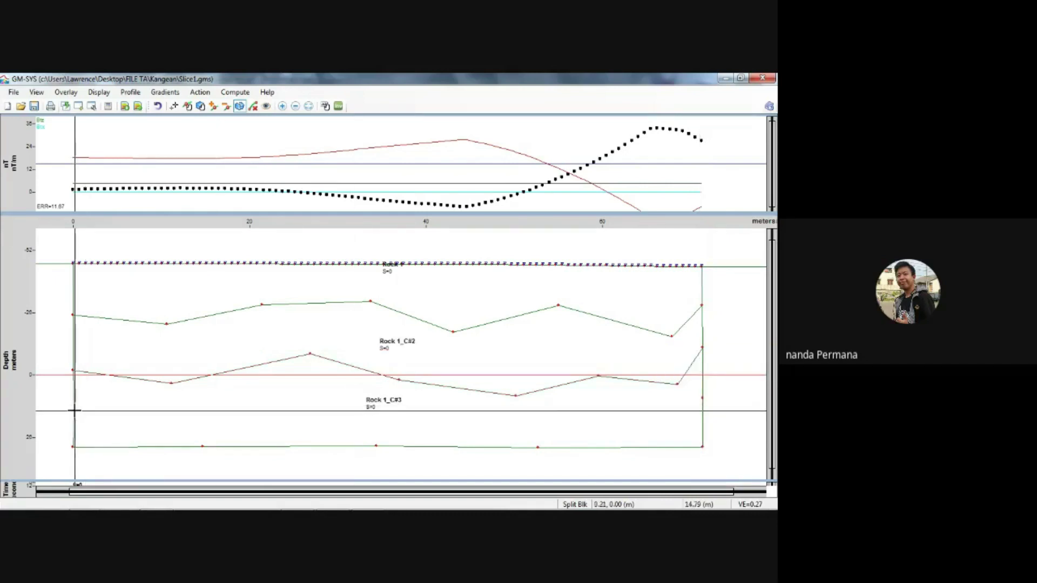
click(156, 427)
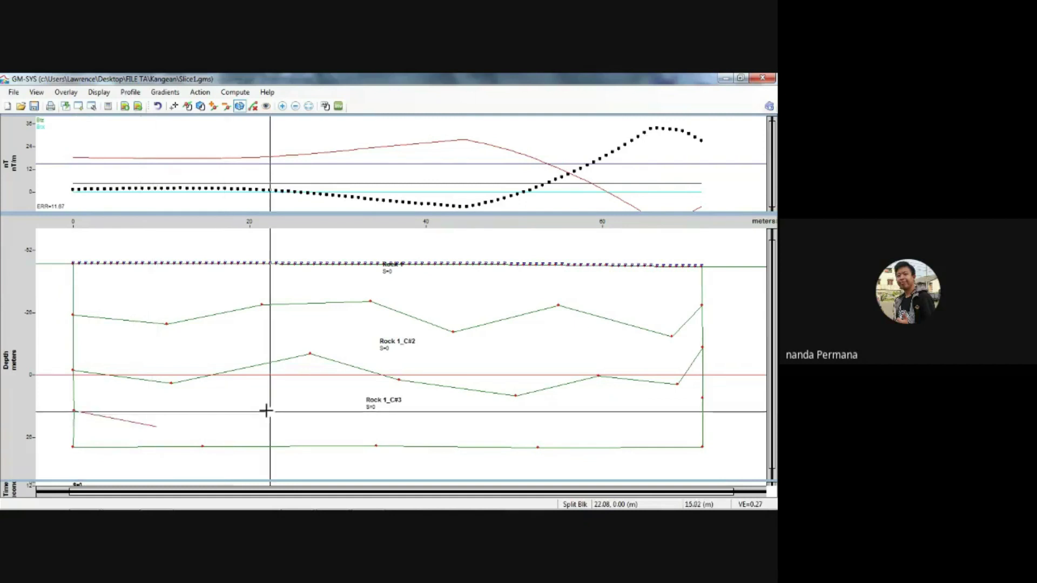
click(330, 411)
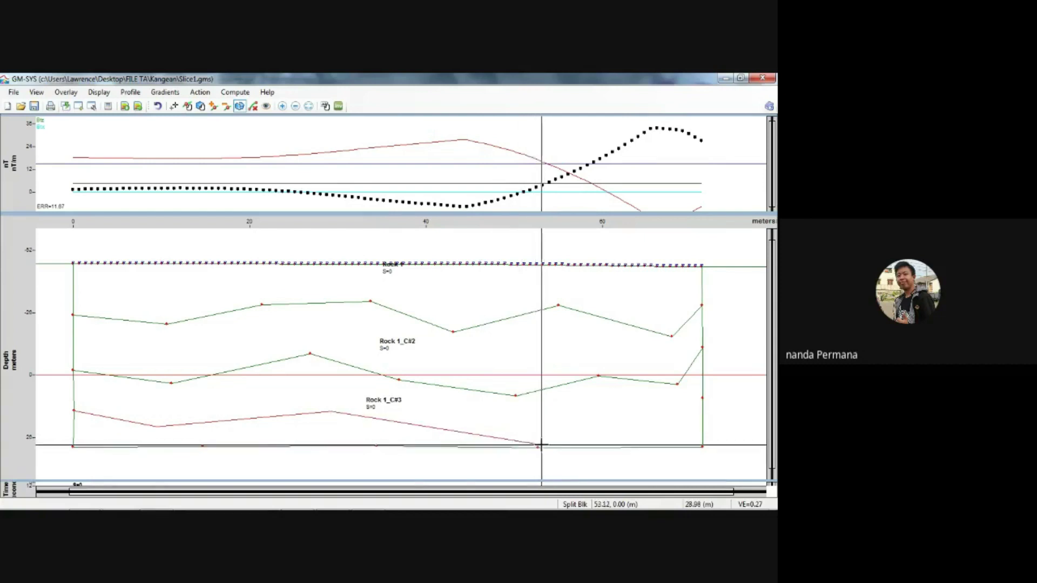
click(540, 448)
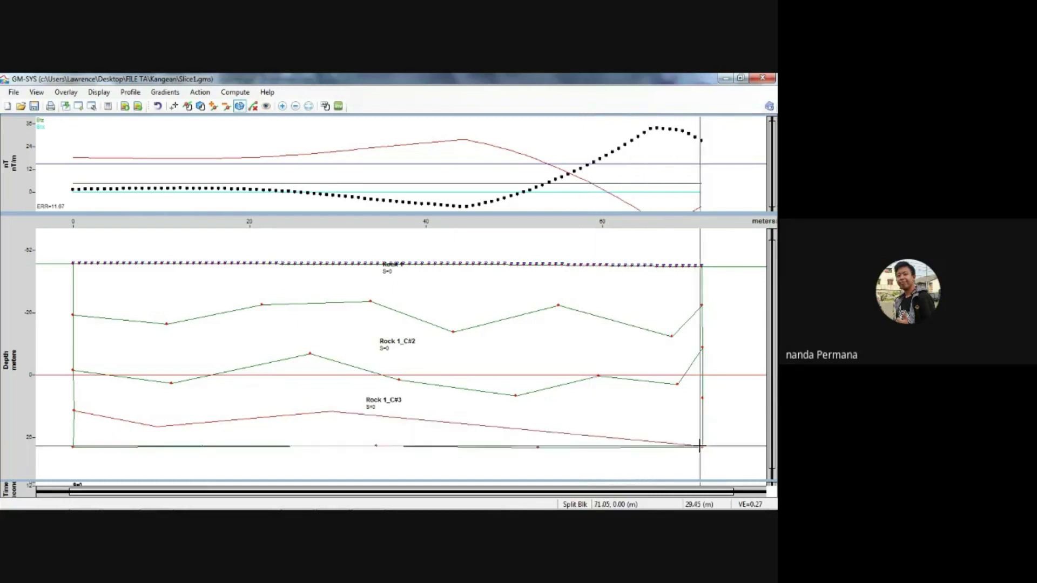
key(Escape)
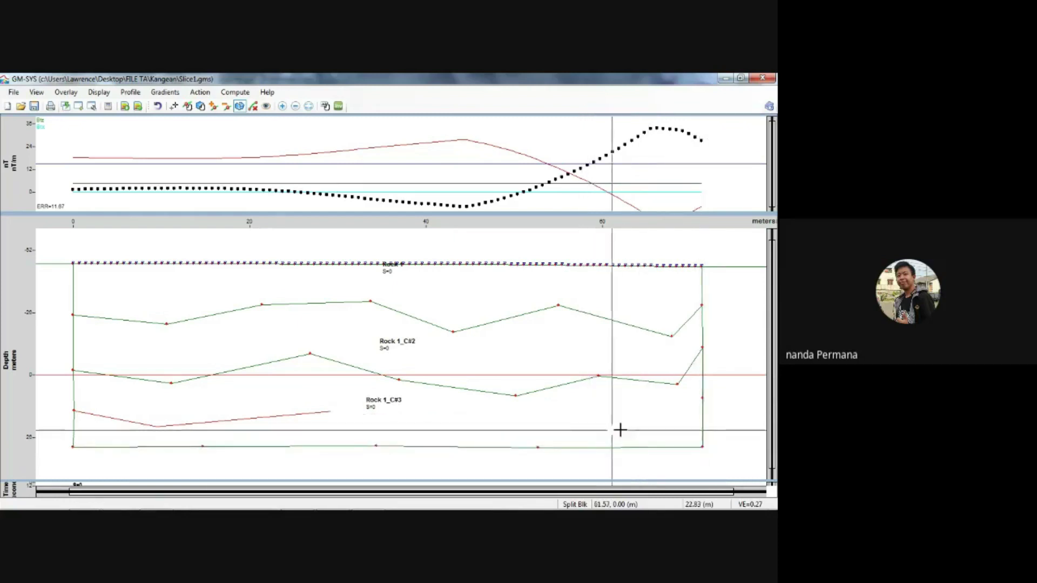
click(454, 428)
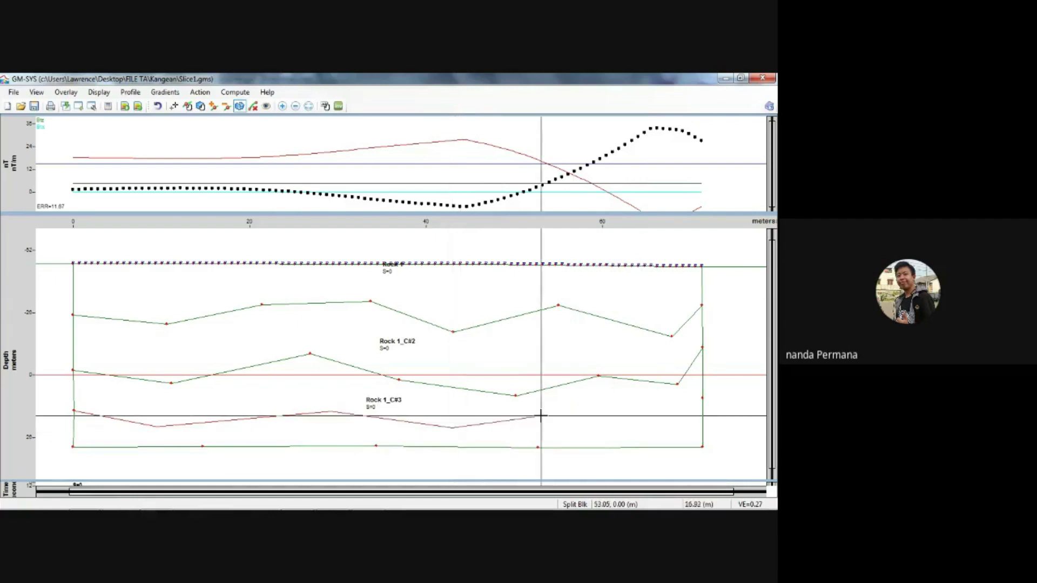
click(578, 413)
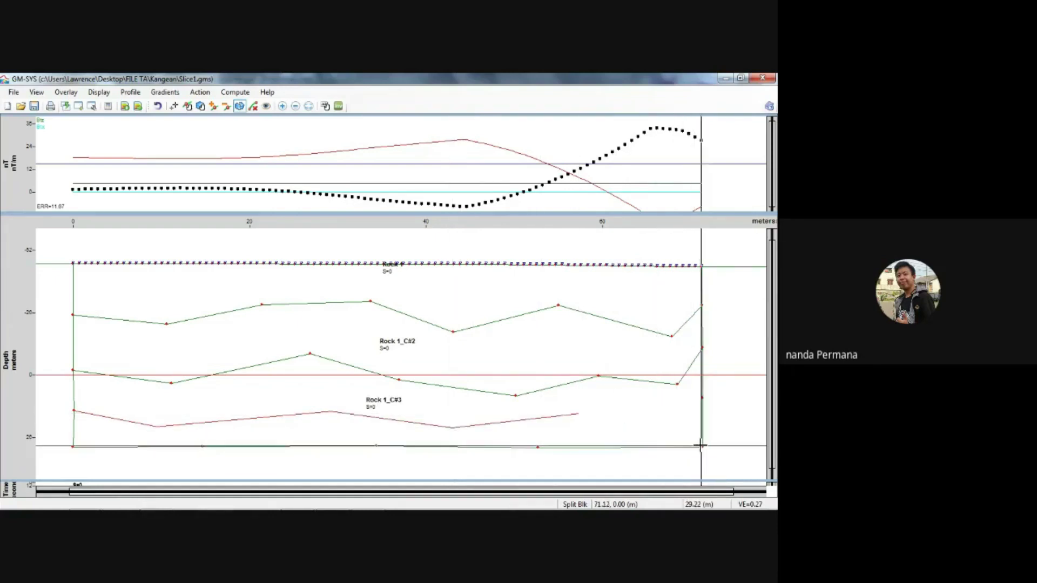
click(702, 447)
right_click(702, 447)
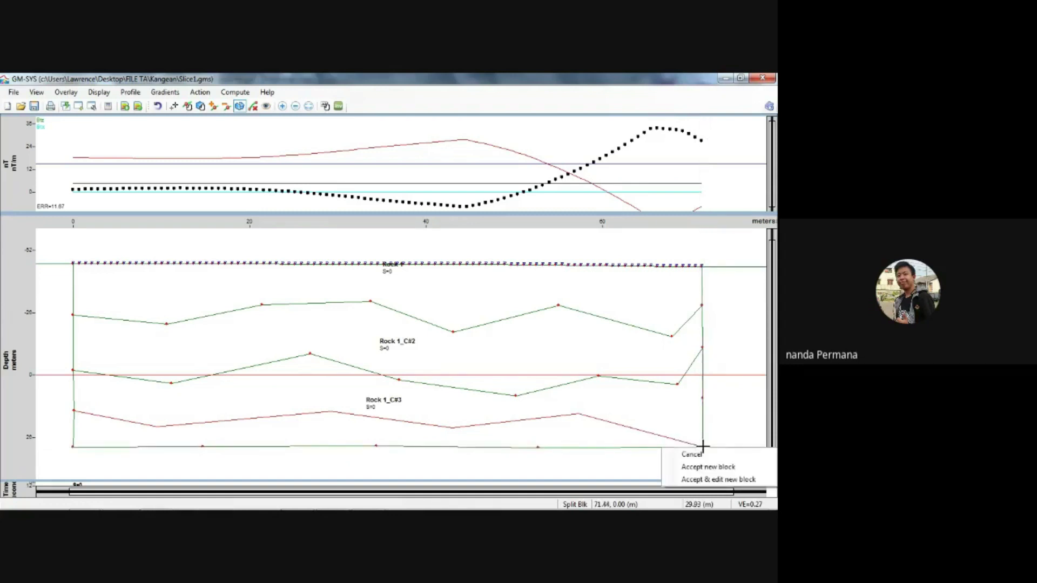
click(690, 468)
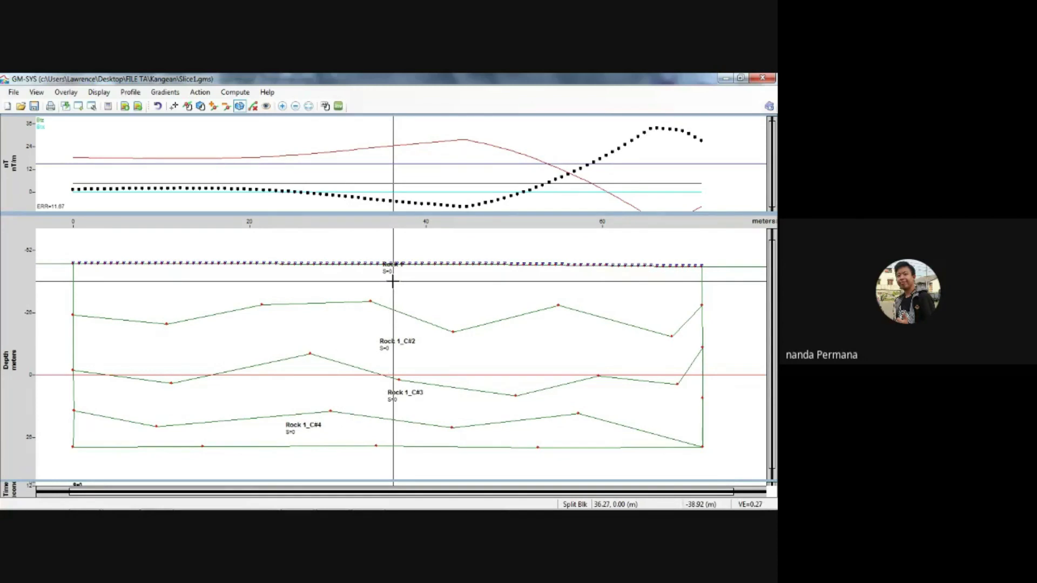
Open the anomaly display preferences and turn off the observed and calculated curves for Gravity and Gzx
click(14, 93)
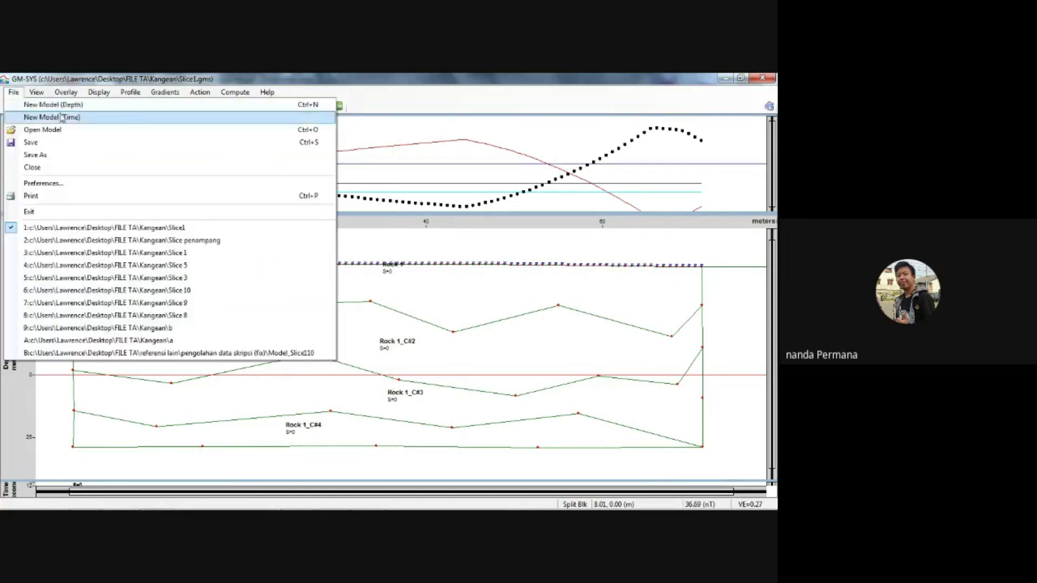
click(98, 186)
click(258, 232)
click(328, 217)
click(328, 209)
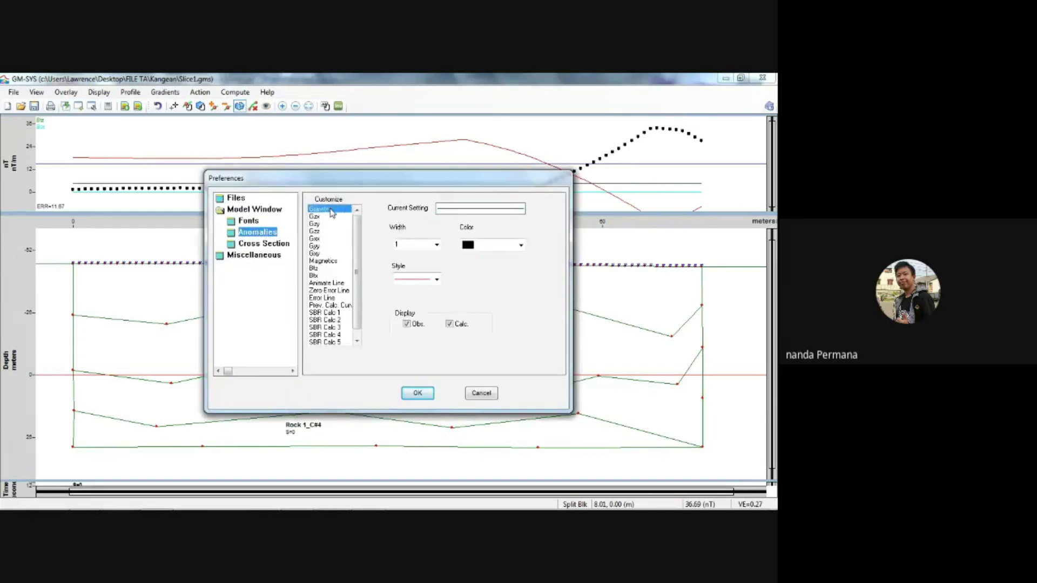
click(406, 324)
click(327, 216)
click(450, 325)
Turn off the observed and calculated curves for Gzy, Gzz, Gxx, Gyy and Gxy
click(333, 223)
click(407, 324)
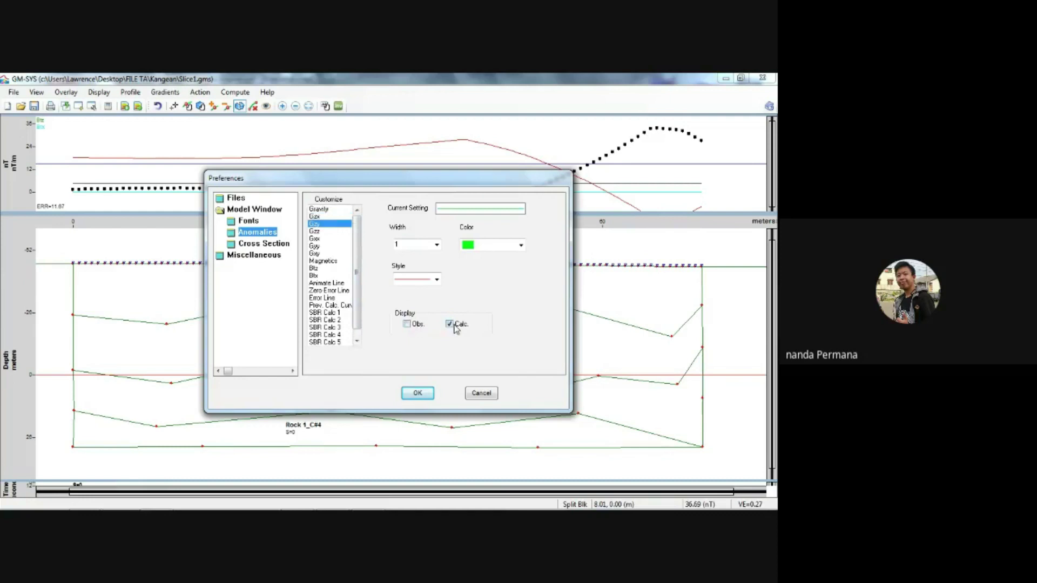
click(323, 231)
click(408, 324)
click(450, 324)
click(321, 238)
click(407, 325)
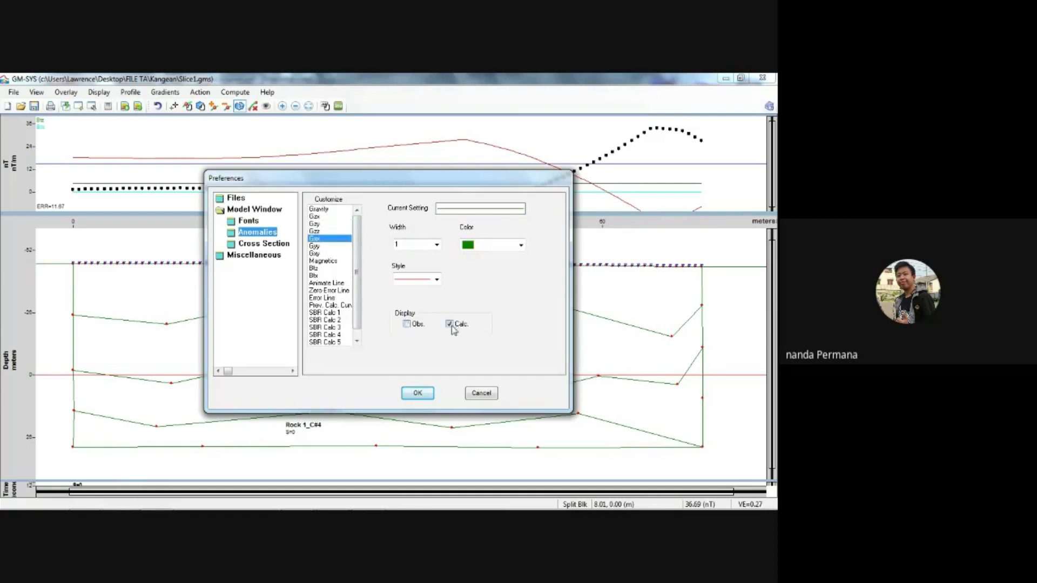
click(326, 246)
click(409, 326)
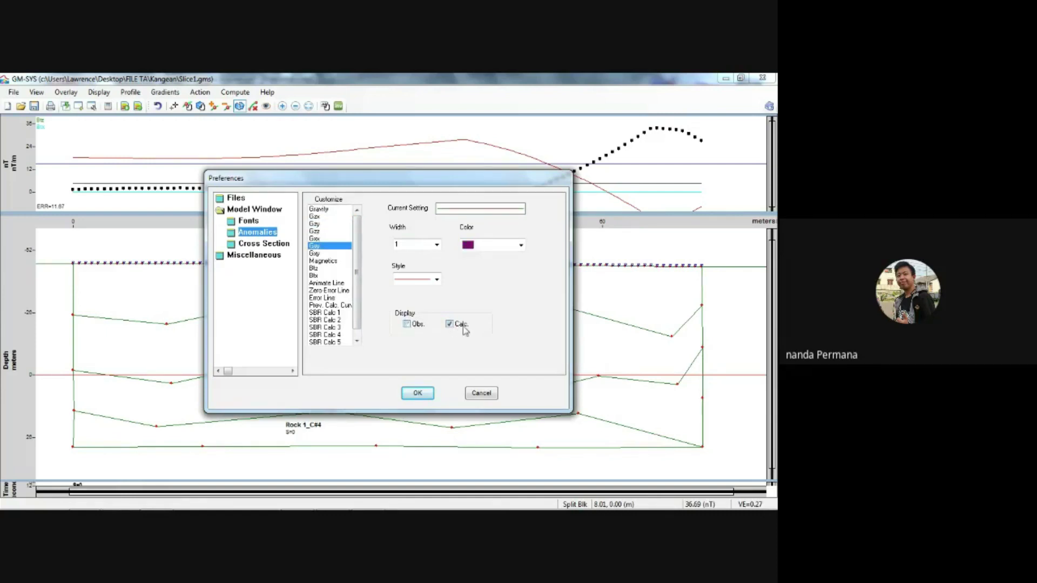
click(320, 253)
click(407, 324)
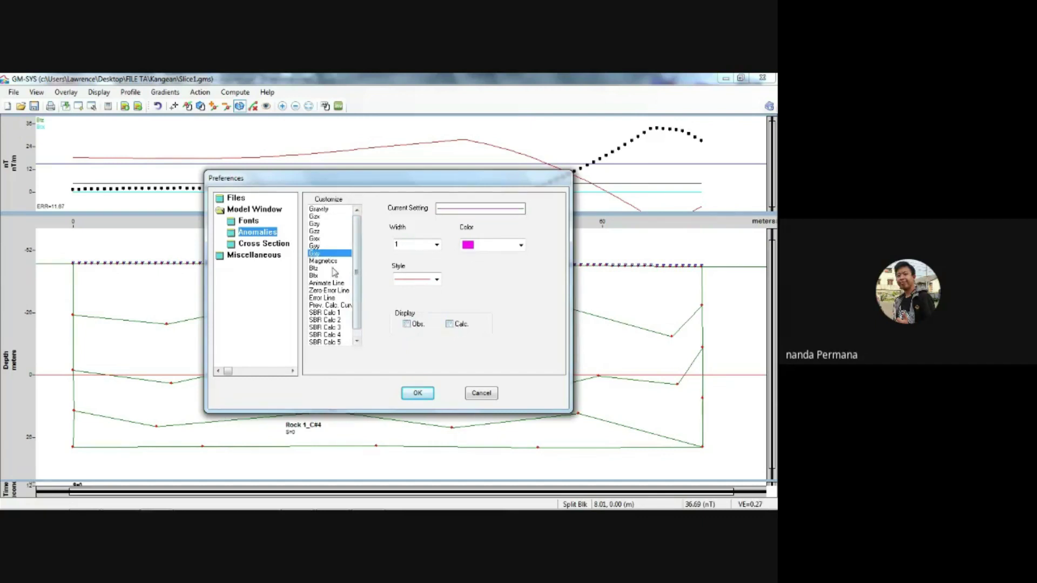
Turn off the observed and calculated curves for Btz and Btx, and accept the preferences
click(314, 268)
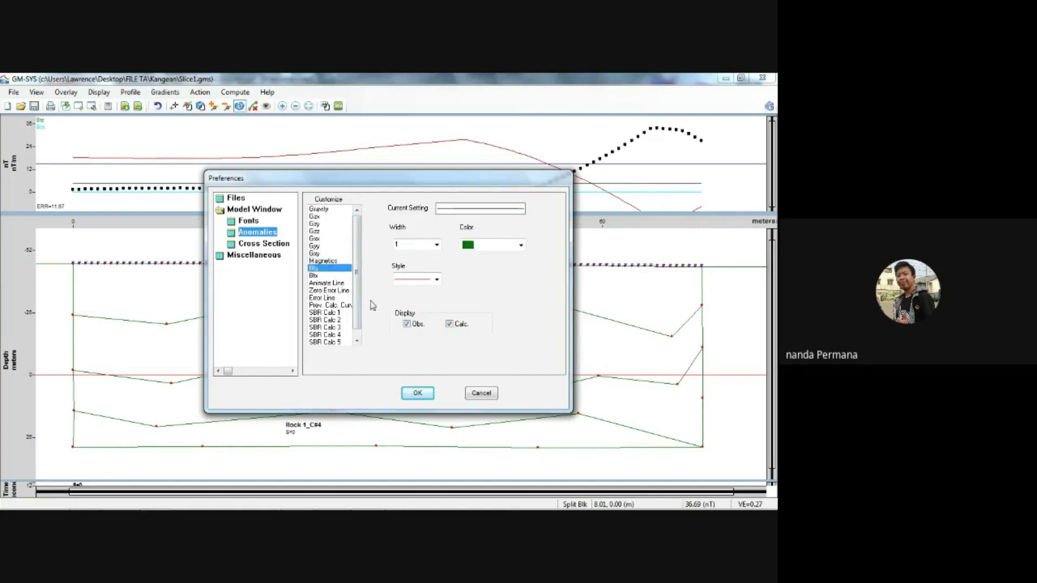
click(330, 276)
click(416, 324)
click(417, 325)
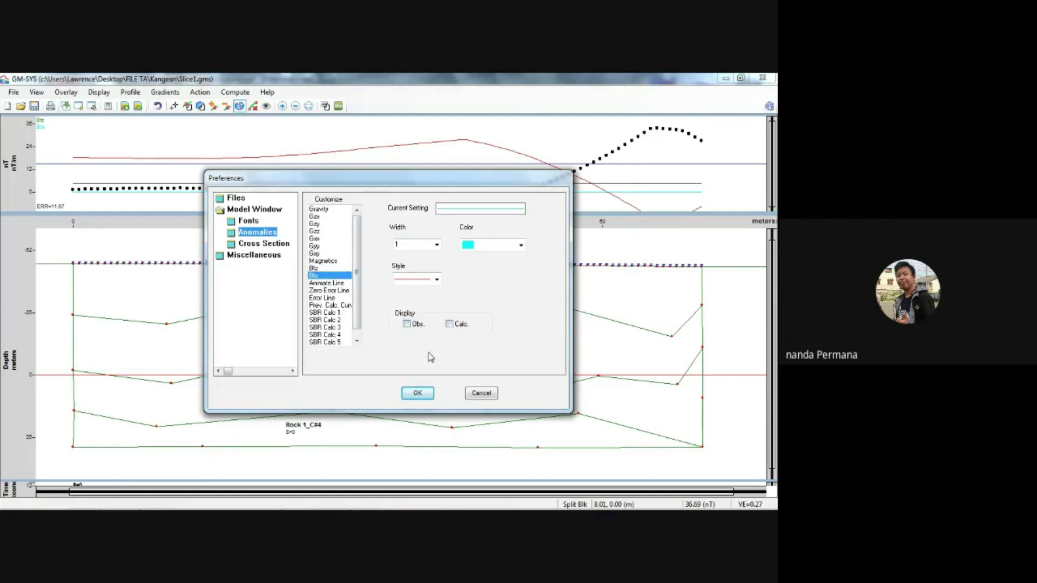
click(418, 393)
key(alt+Tab)
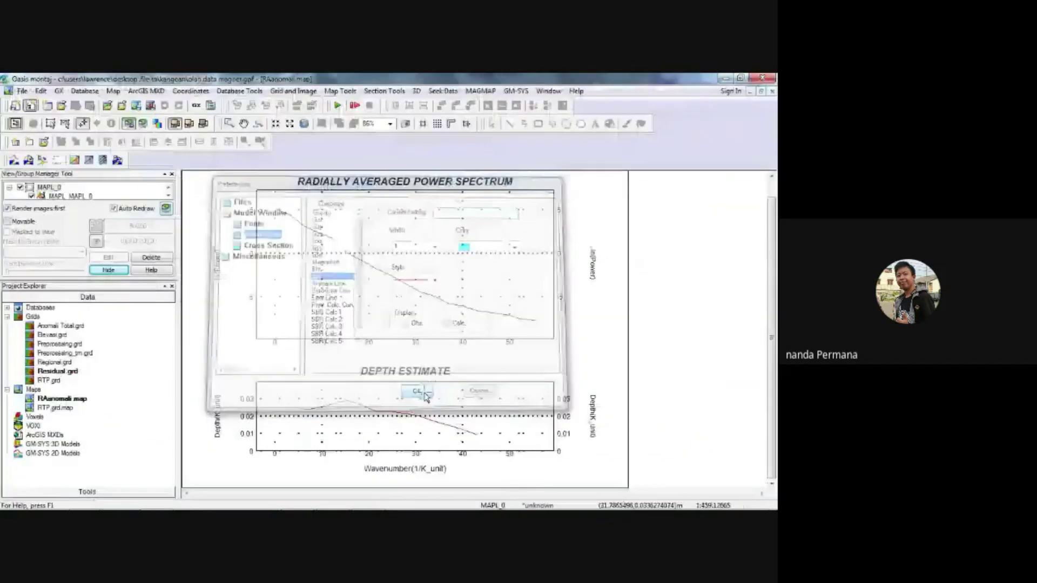
Switch back to GM-SYS and set the magnetic susceptibility of the uppermost block, Rock 1, to 0.00126908 SI
click(382, 500)
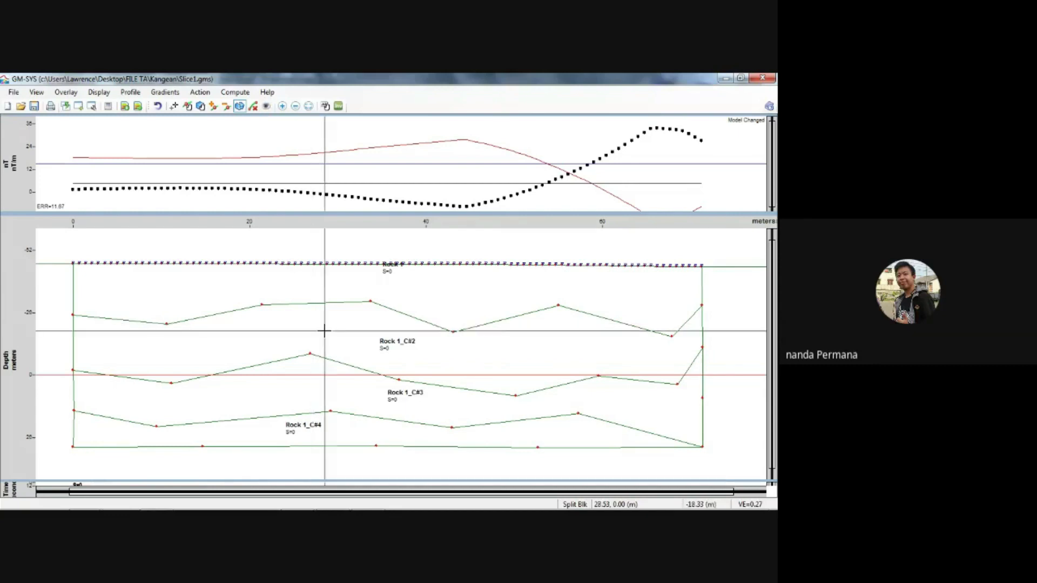
click(264, 107)
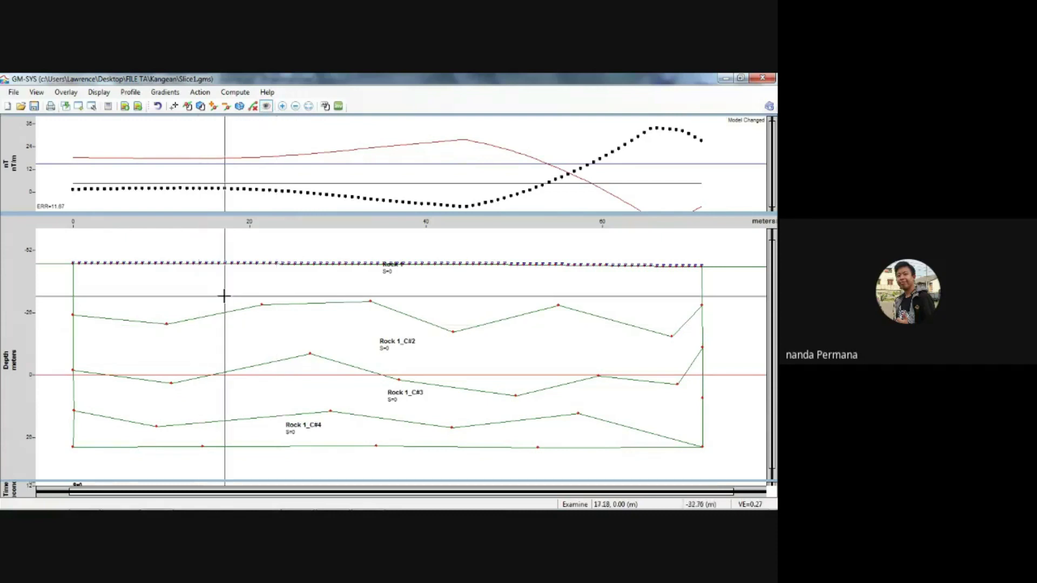
double_click(213, 286)
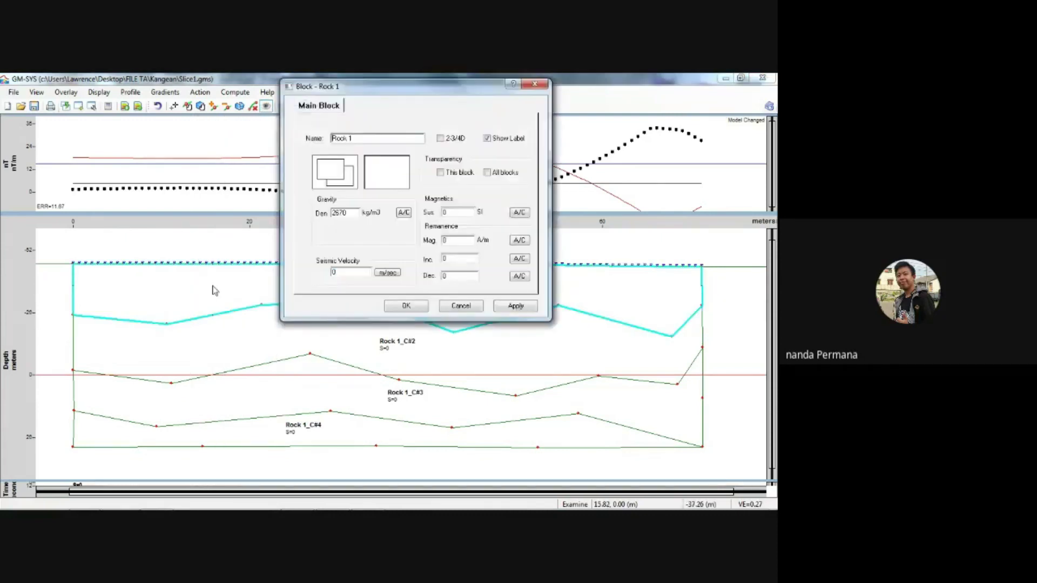
drag(478, 90, 227, 205)
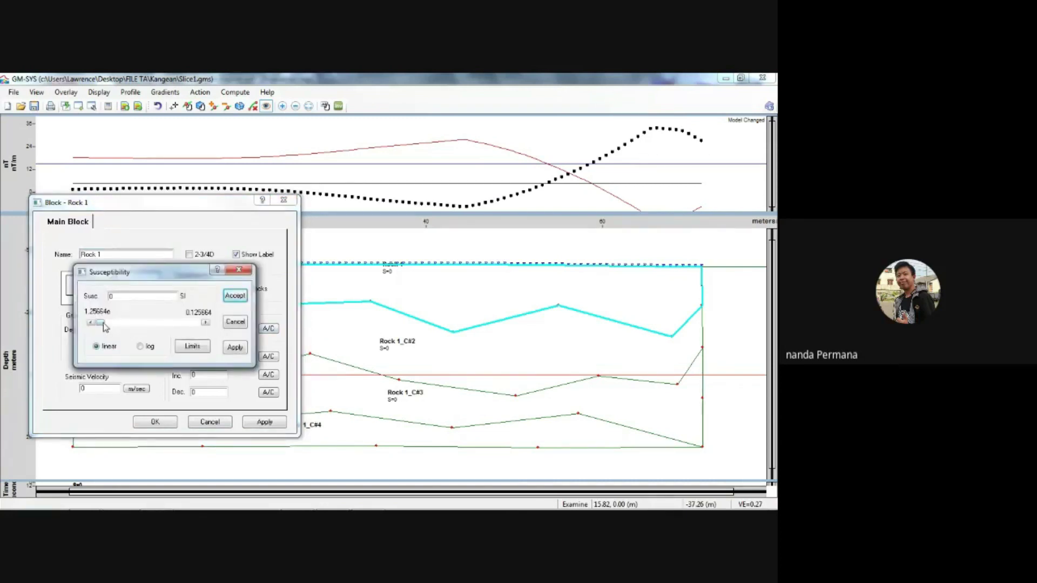
click(238, 270)
drag(224, 215, 193, 244)
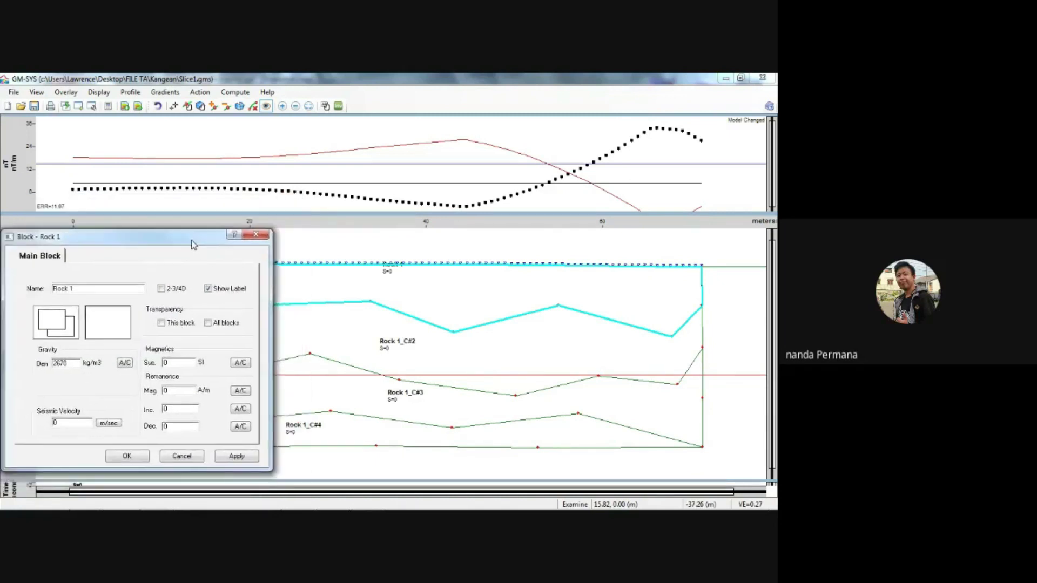
click(240, 363)
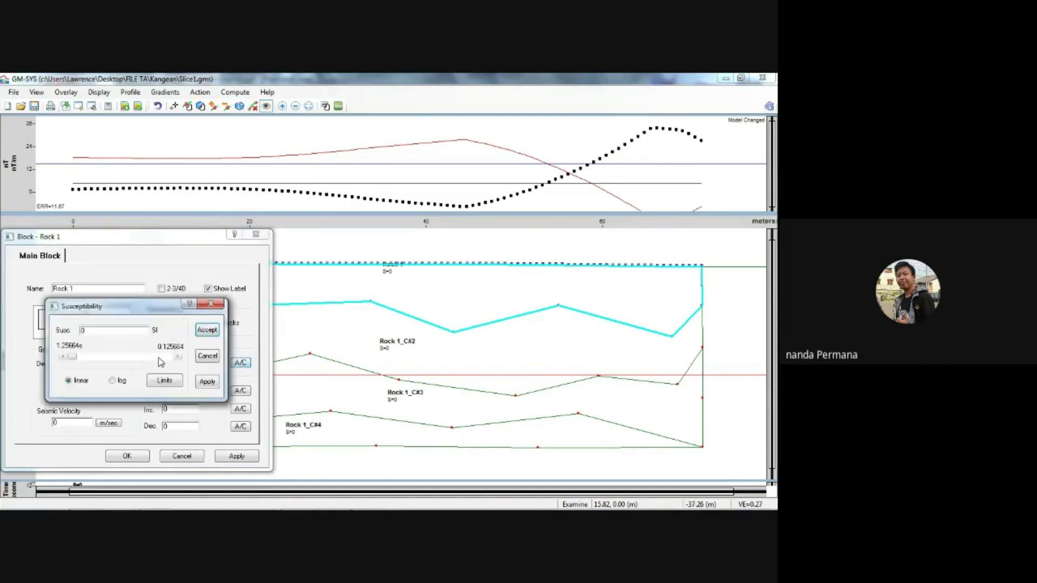
drag(75, 360, 77, 363)
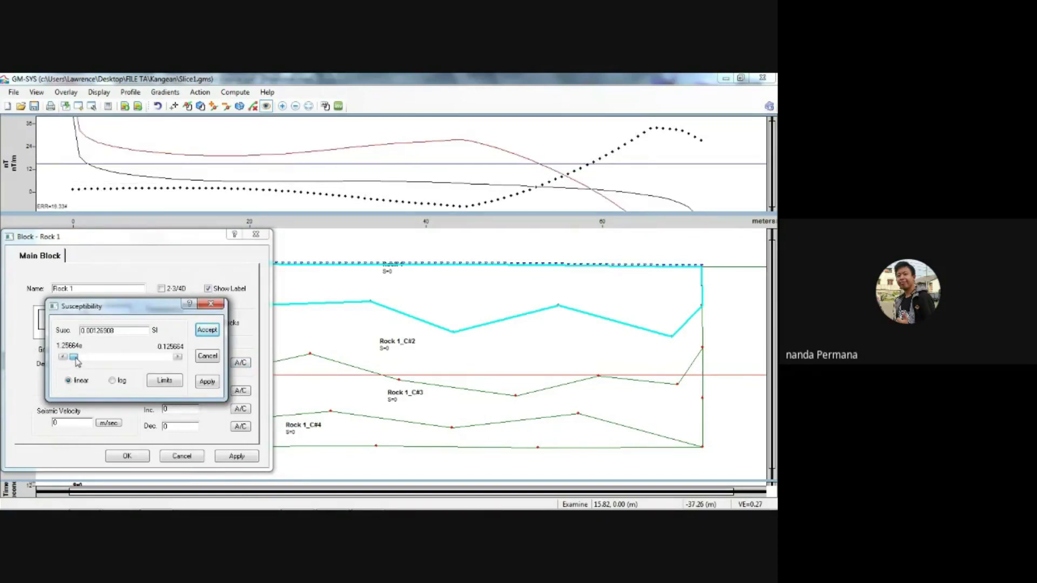
click(207, 330)
click(254, 459)
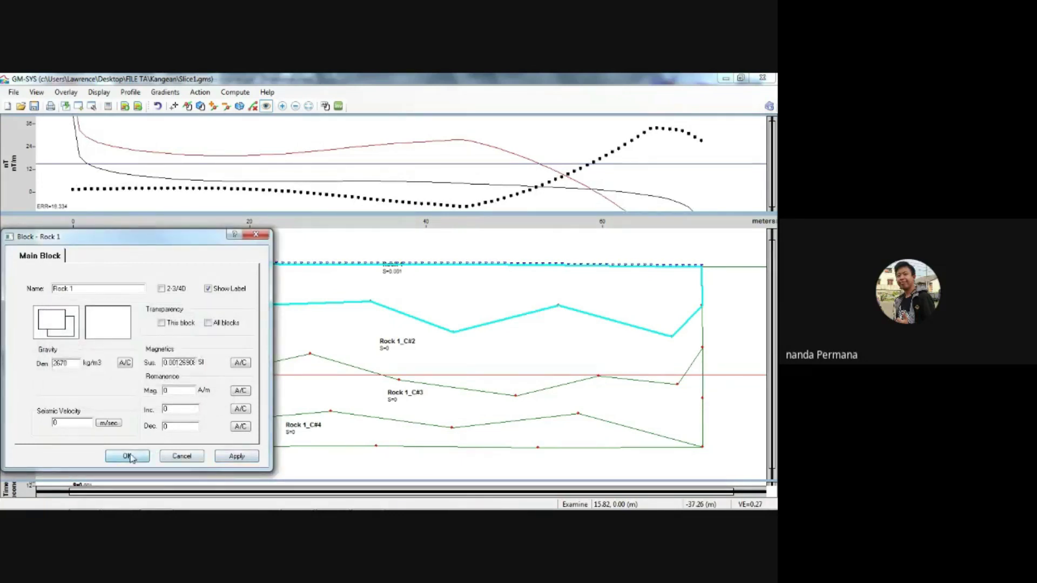
click(128, 456)
Return to GM-SYS and set the magnetic susceptibility of block Rock 1_C#2 to 0.00001257 SI
click(373, 494)
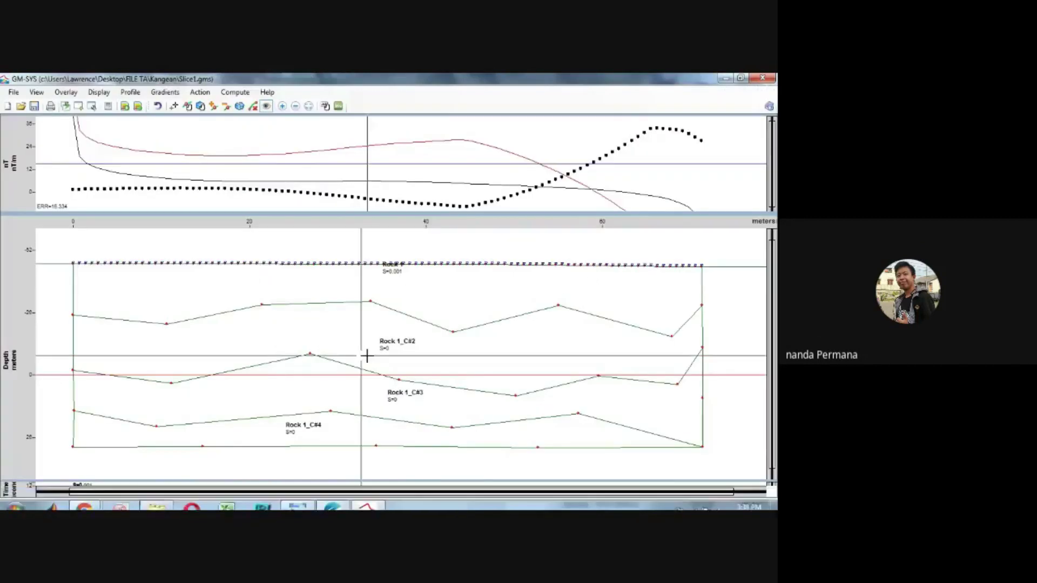
double_click(335, 343)
click(241, 363)
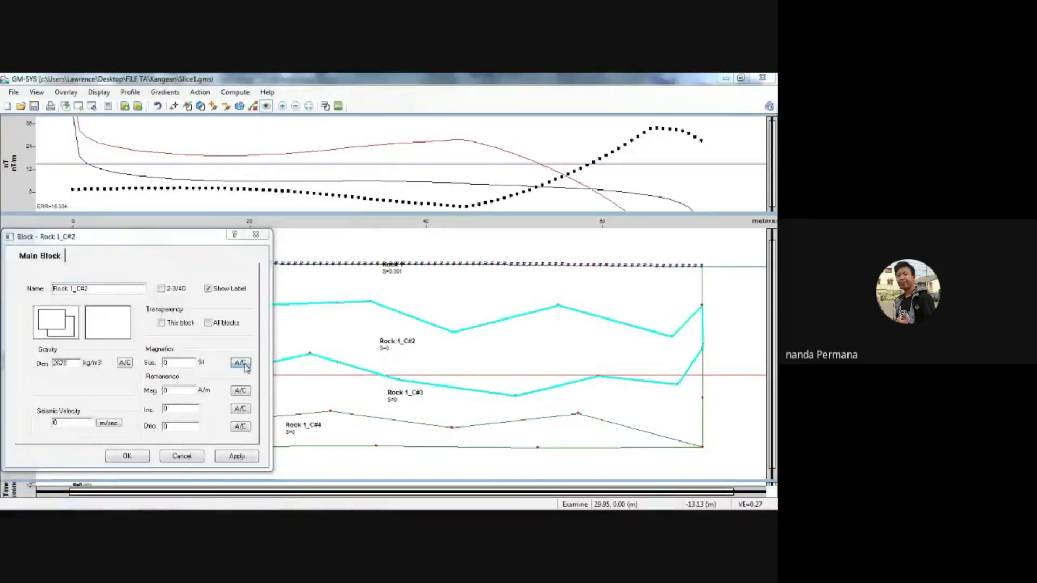
click(74, 358)
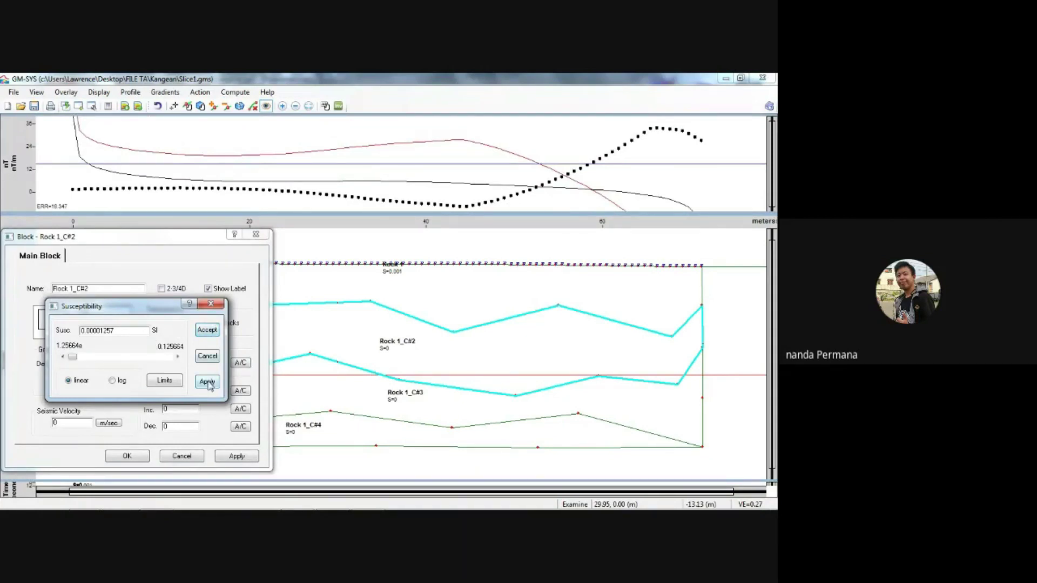
click(207, 330)
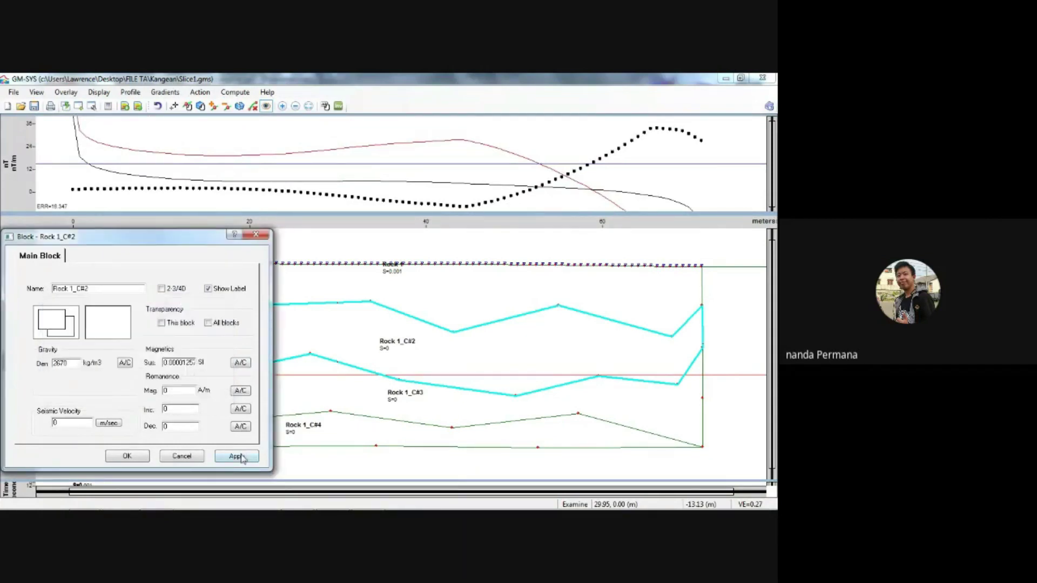
click(128, 456)
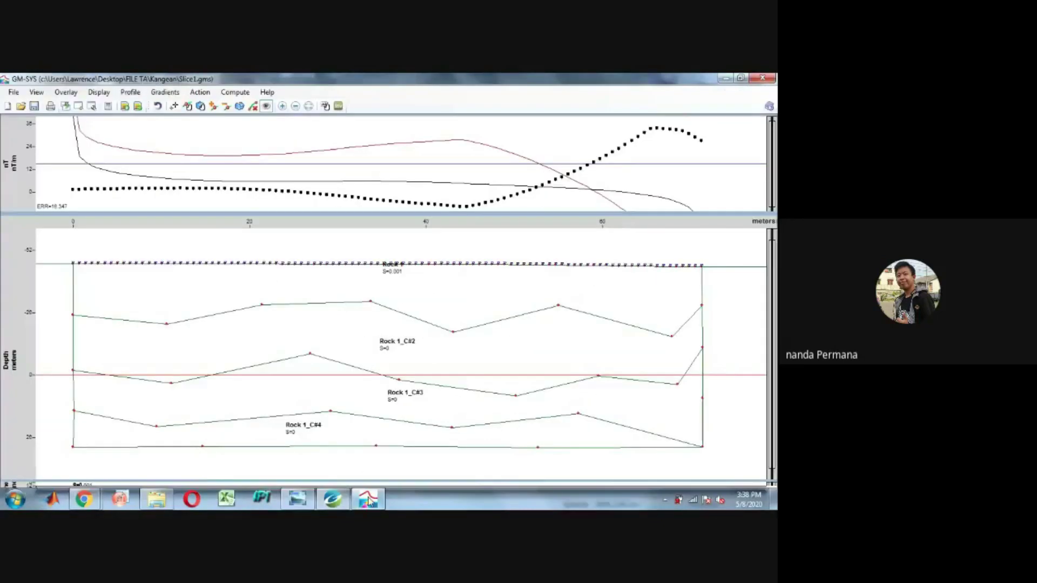
Set the magnetic susceptibility of block Rock 1_C#3 to about 0.004 SI and accept the block settings
double_click(338, 394)
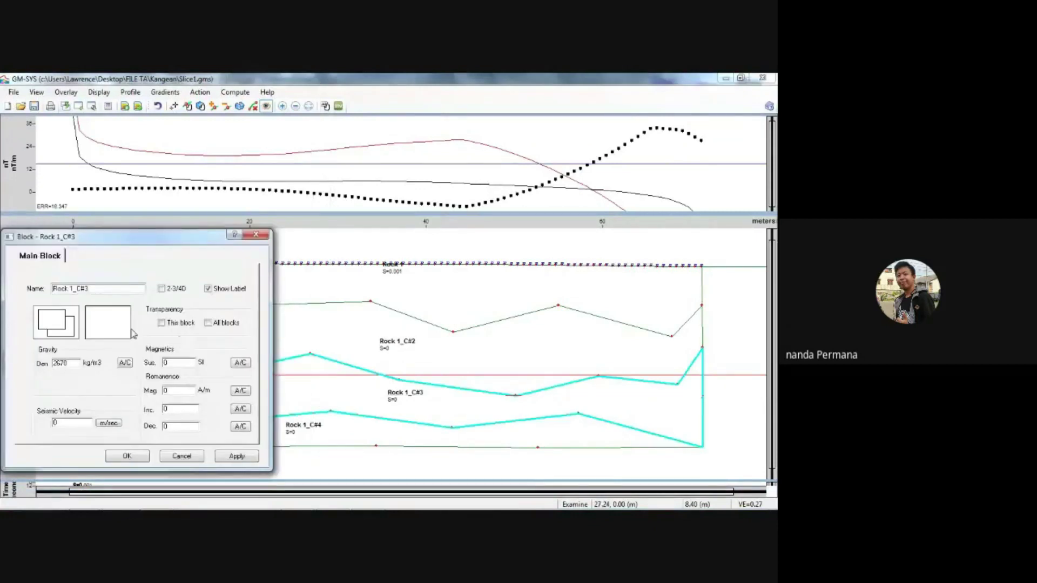
click(240, 362)
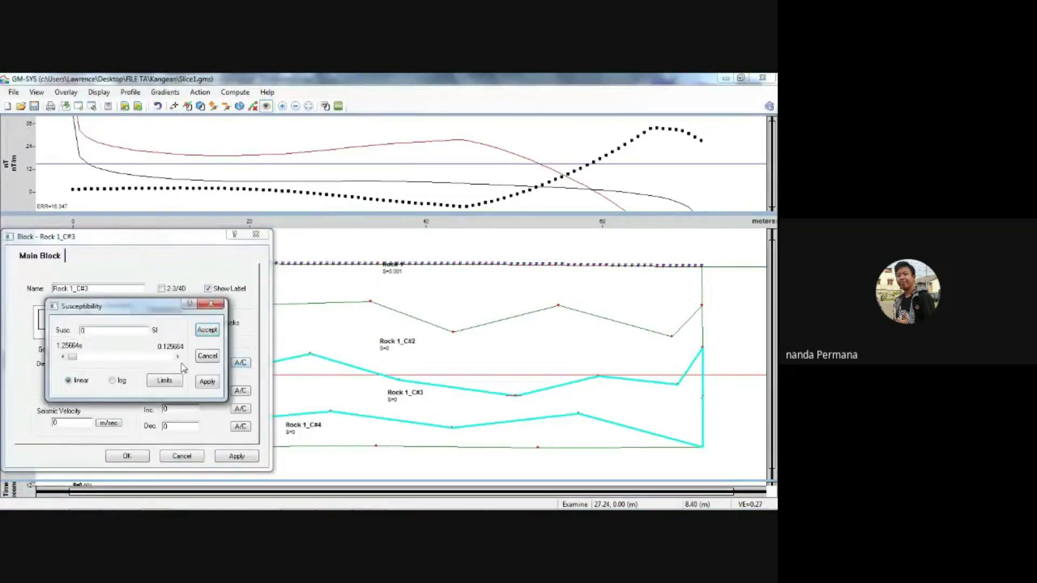
click(78, 358)
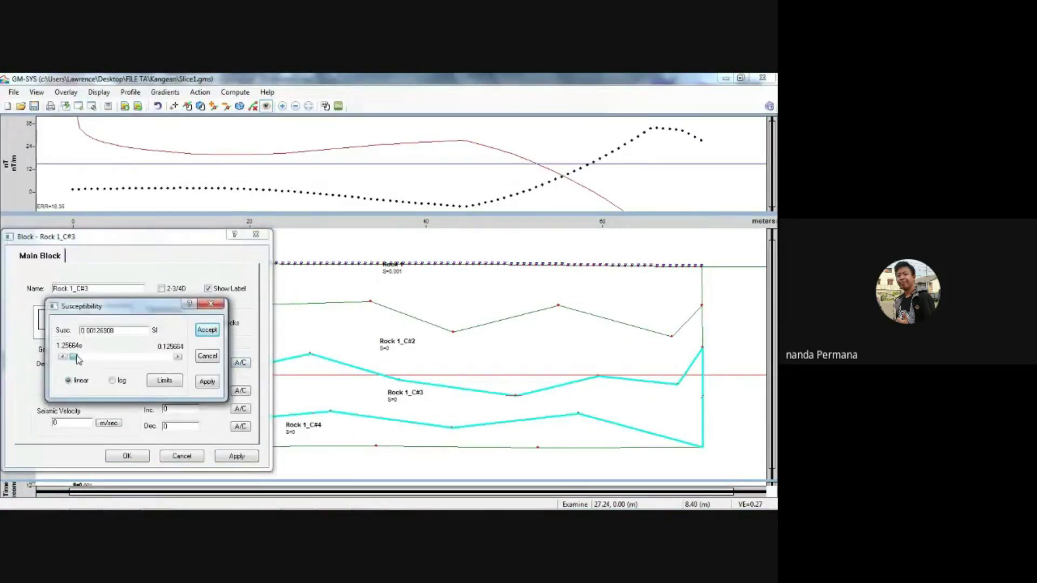
drag(77, 361, 88, 360)
click(207, 330)
click(234, 457)
click(147, 458)
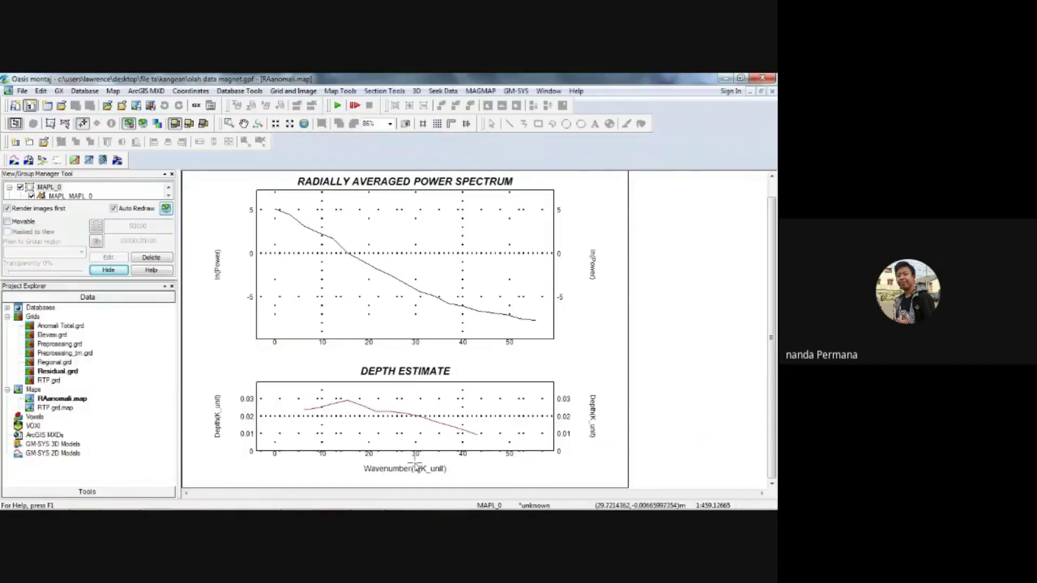
Return to GM-SYS and set the magnetic susceptibility of the deepest block, Rock 1_C#4, to a near-zero value
click(361, 504)
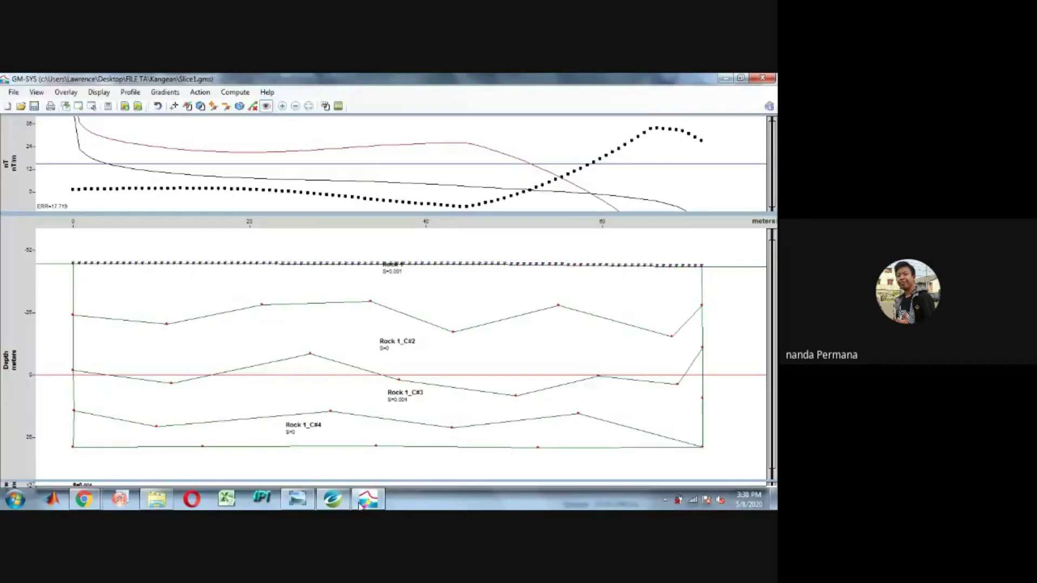
double_click(352, 432)
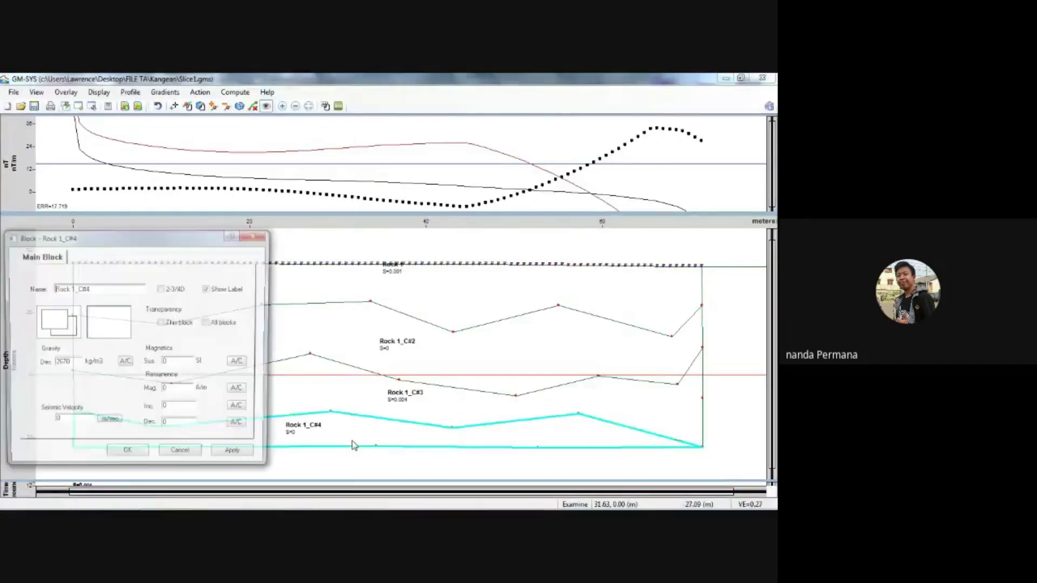
click(240, 362)
click(75, 361)
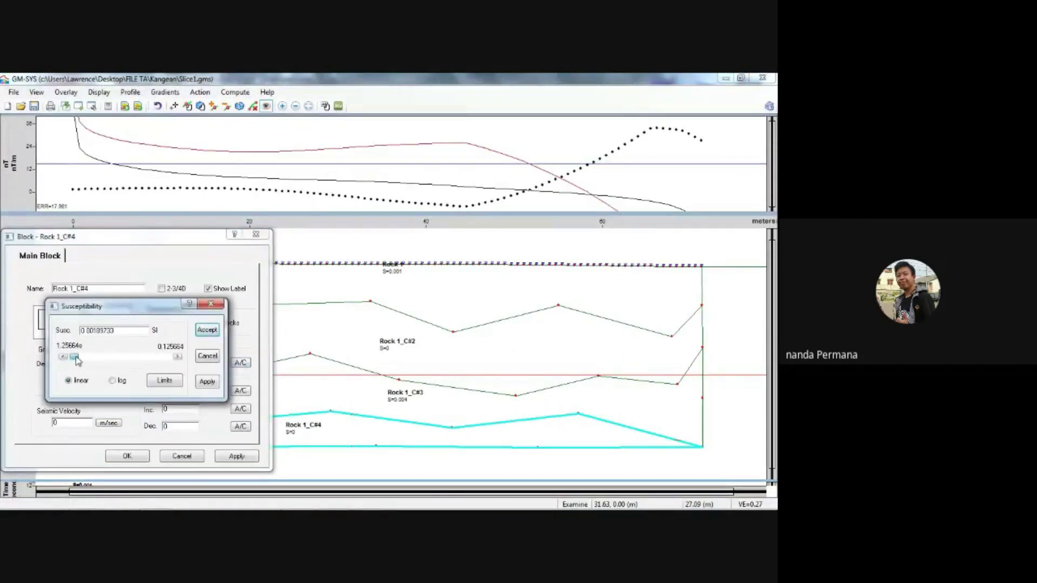
click(208, 330)
click(244, 456)
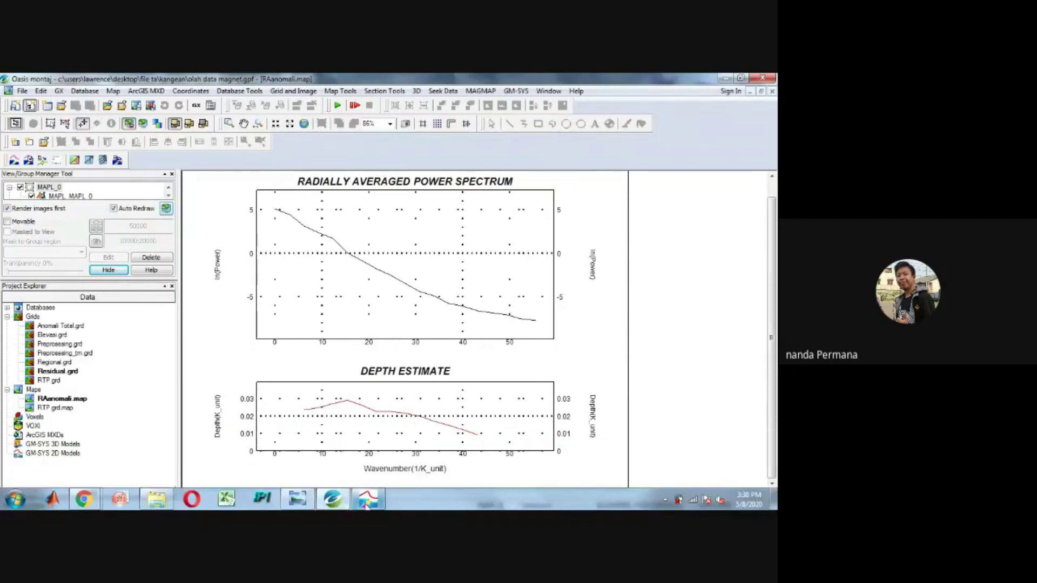
Switch back to GM-SYS and move the uppermost undulating boundary's point near 10.7 m down to about -16 m depth
mouse_move(366, 504)
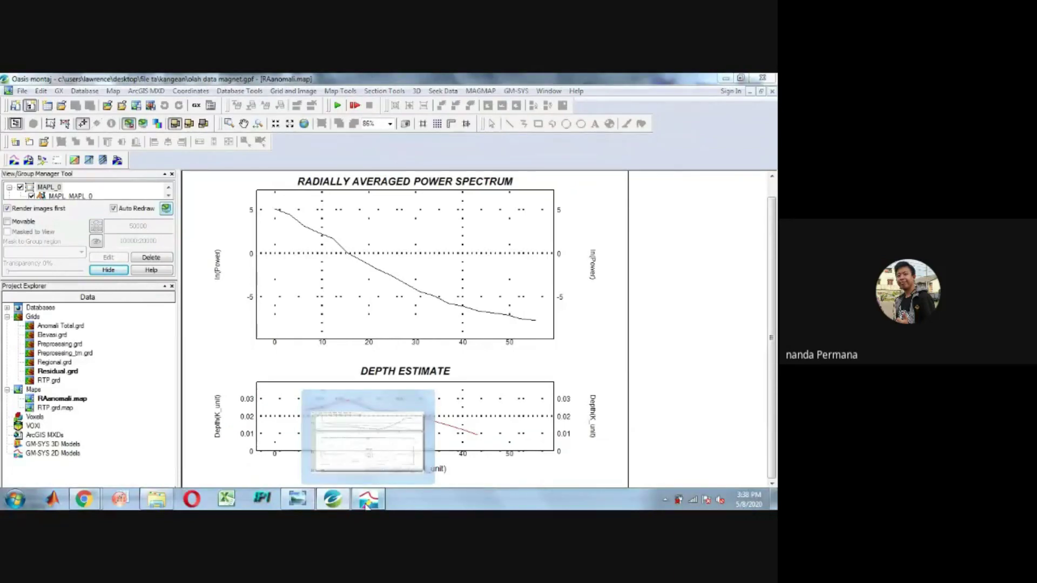
click(365, 504)
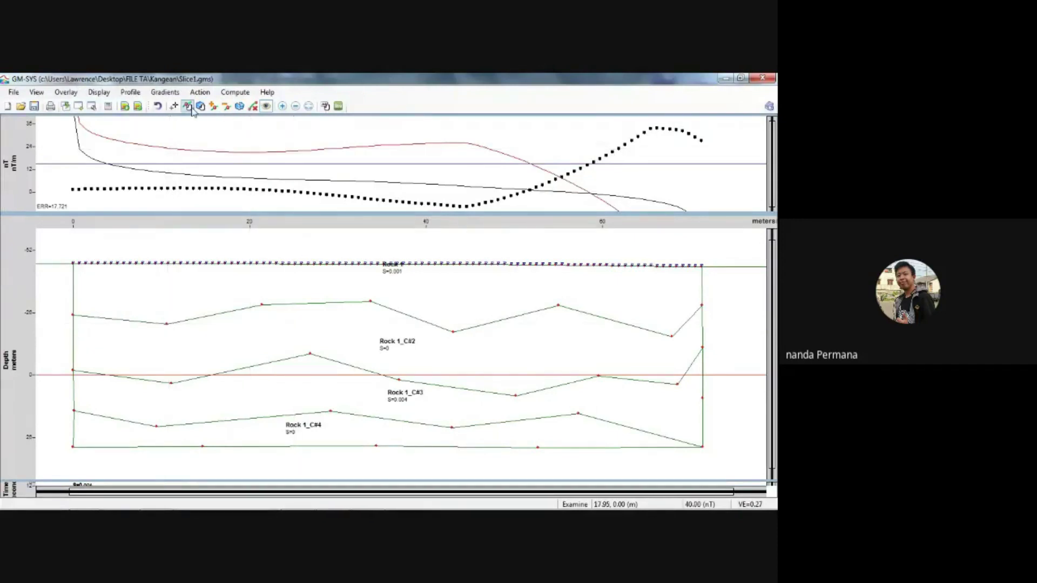
click(190, 107)
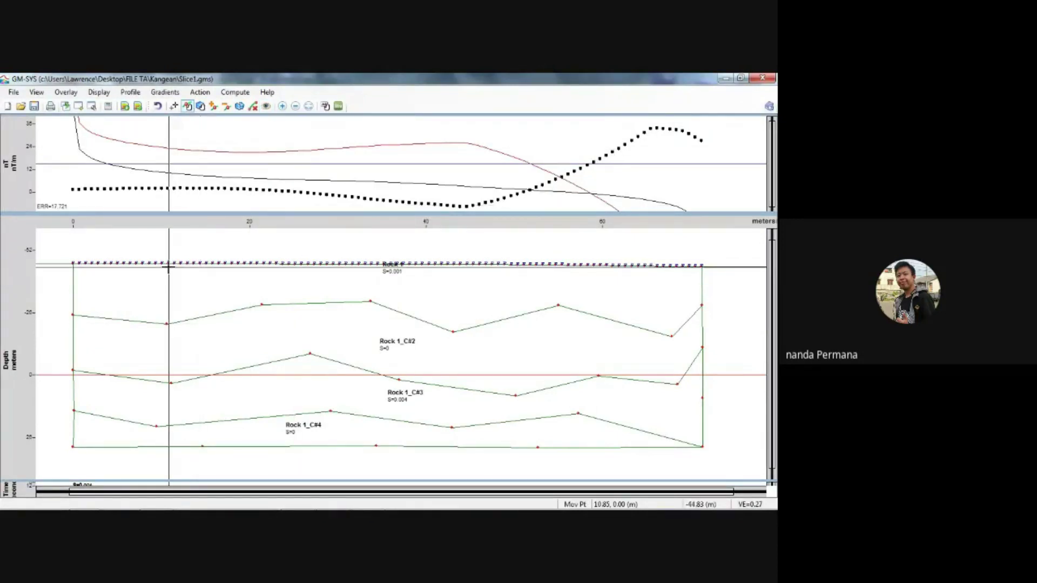
click(168, 323)
mouse_move(167, 323)
mouse_down()
mouse_move(171, 338)
mouse_move(162, 304)
mouse_move(166, 336)
mouse_up()
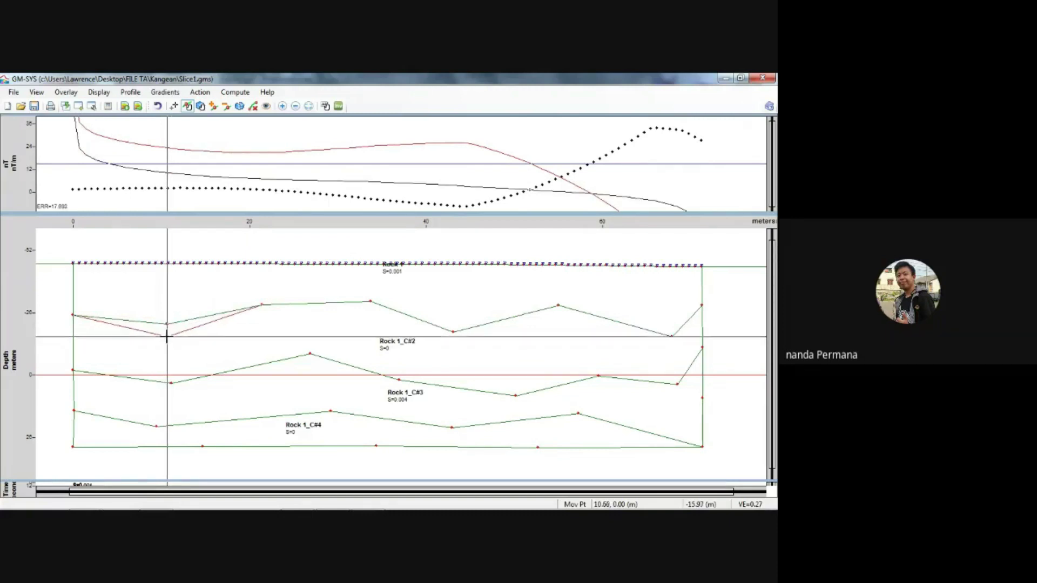
Add intermediate points along every segment of the uppermost undulating boundary, between about 3 m and 70 m distance
click(213, 107)
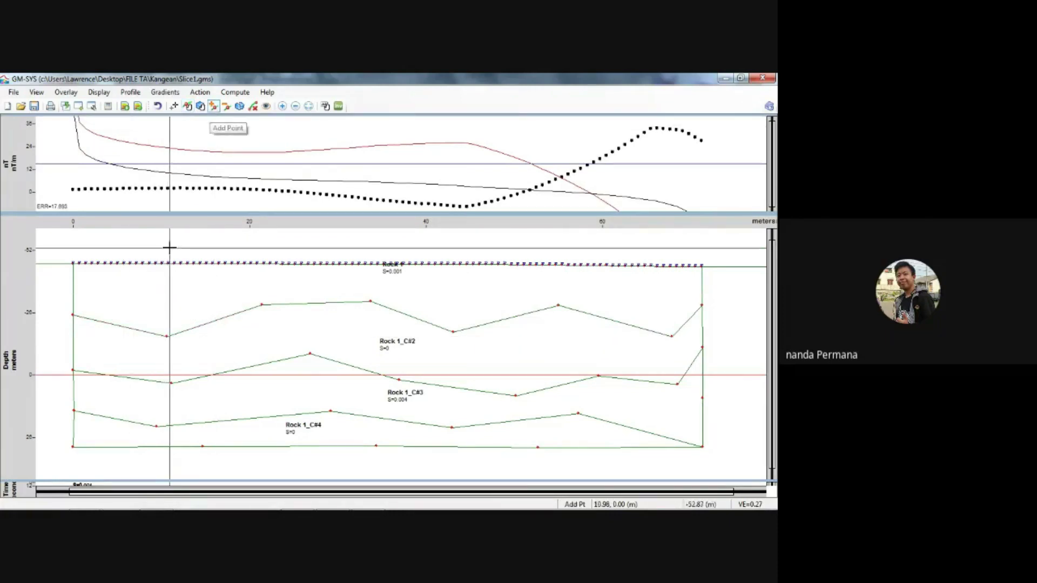
click(100, 321)
click(138, 330)
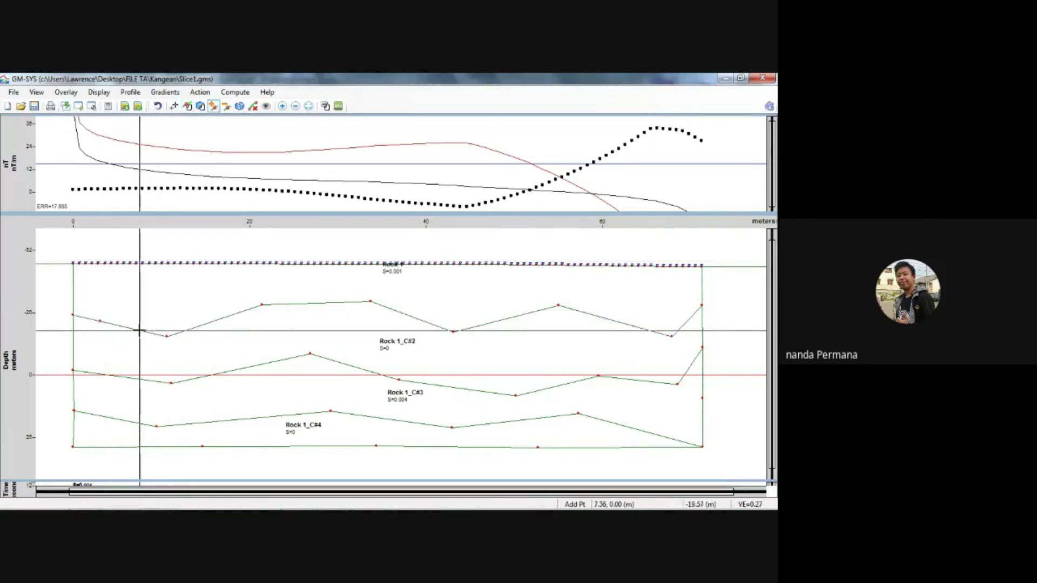
click(203, 324)
click(235, 314)
click(300, 303)
click(341, 302)
click(398, 311)
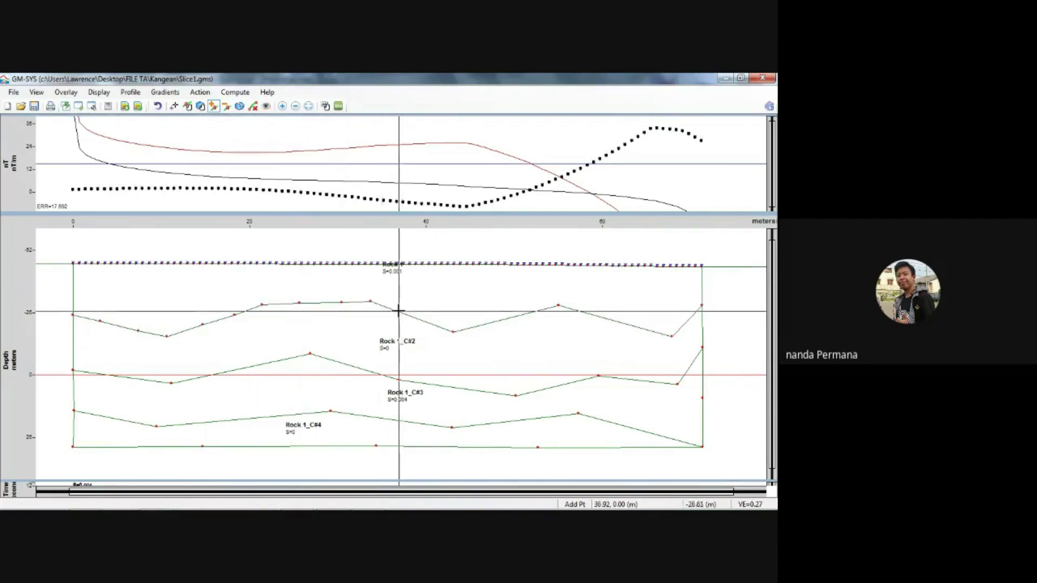
click(429, 322)
click(490, 322)
click(528, 313)
click(598, 315)
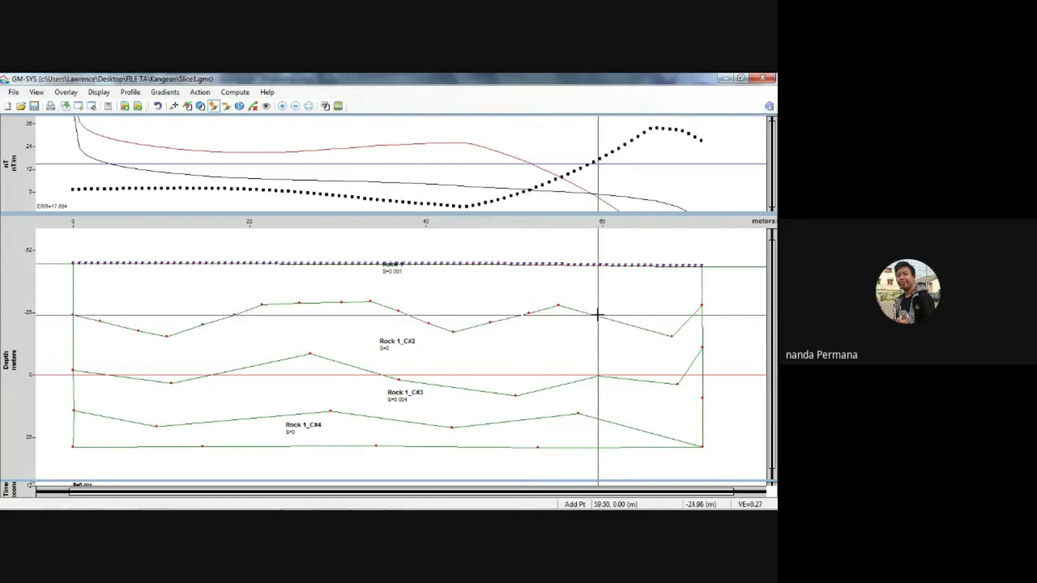
click(634, 326)
click(684, 324)
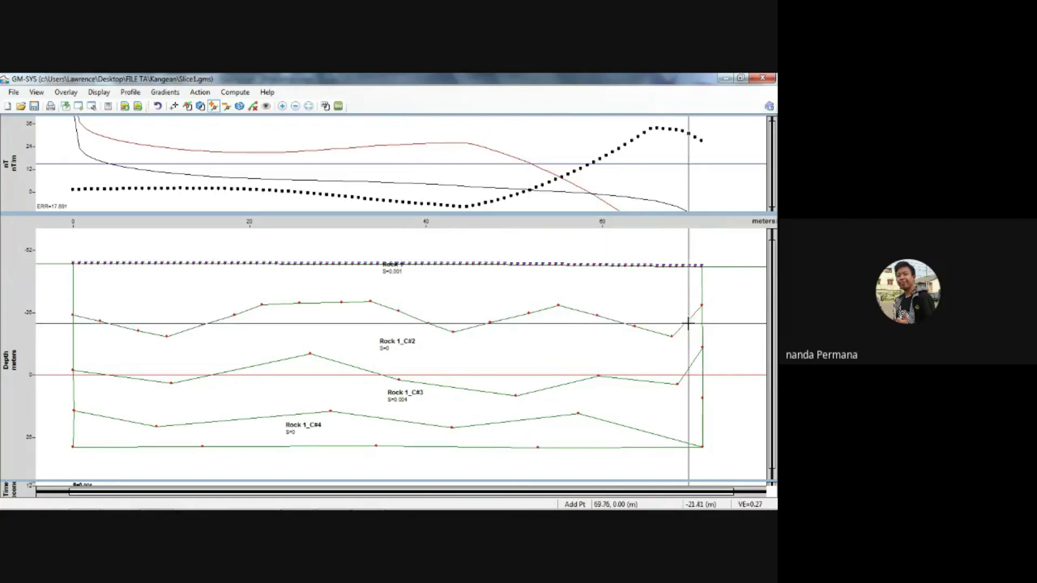
Add intermediate points along the boundary between Rock 1_C#2 and Rock 1_C#3, from about 70 m back to about 5 m
click(693, 365)
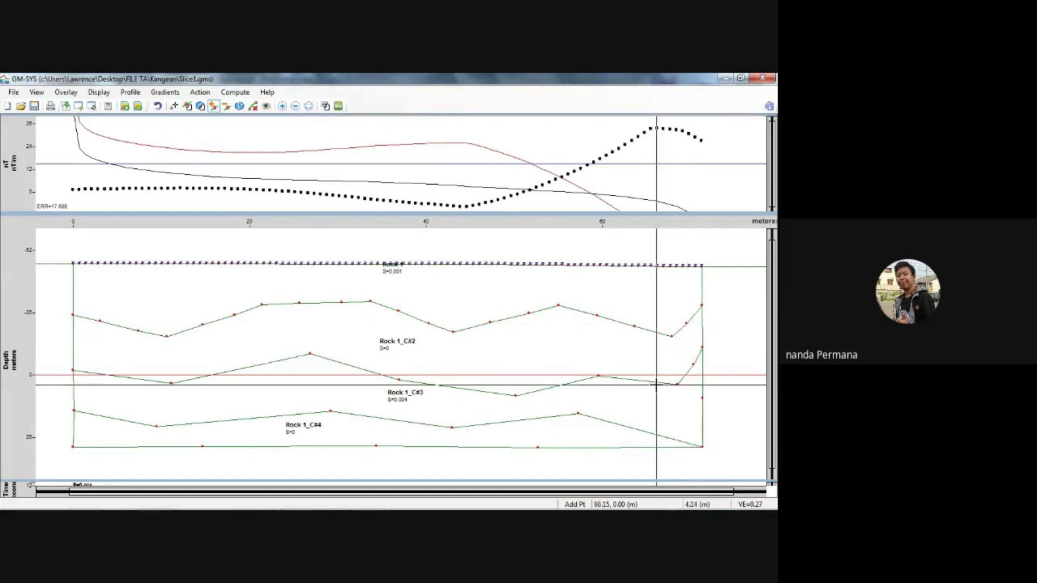
click(626, 382)
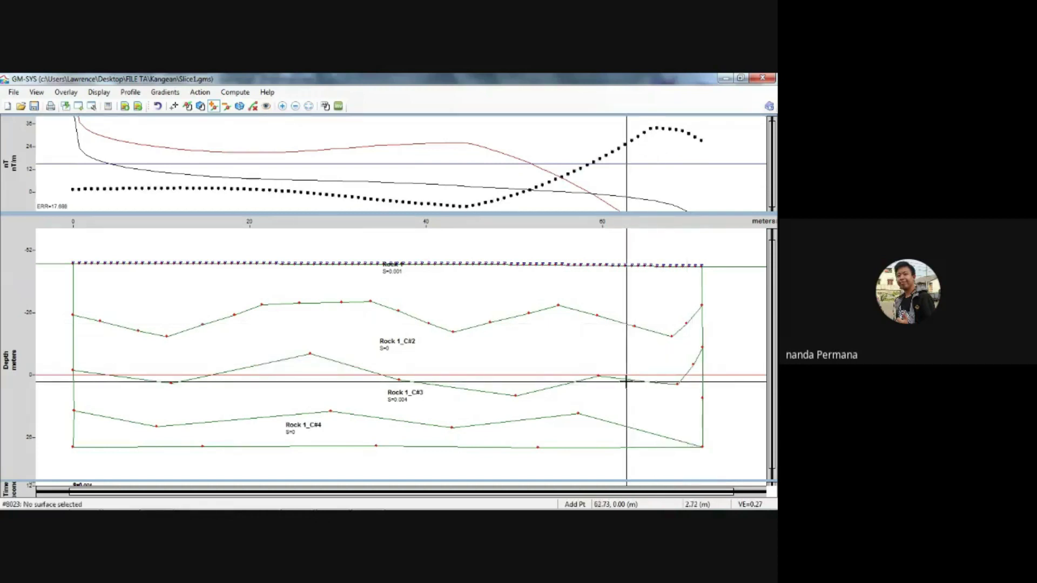
click(562, 385)
click(656, 382)
click(631, 380)
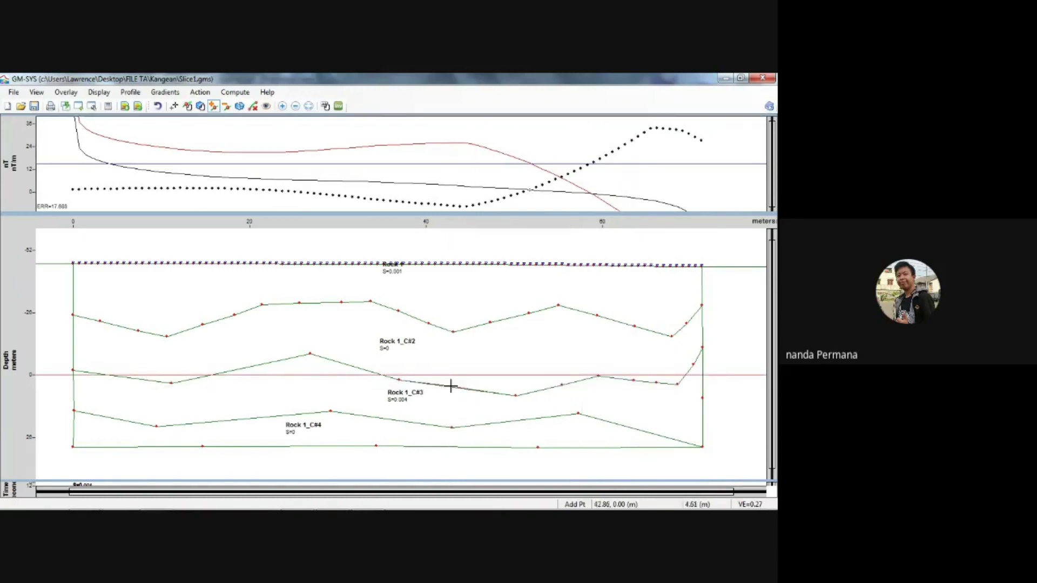
click(475, 391)
click(342, 365)
click(377, 374)
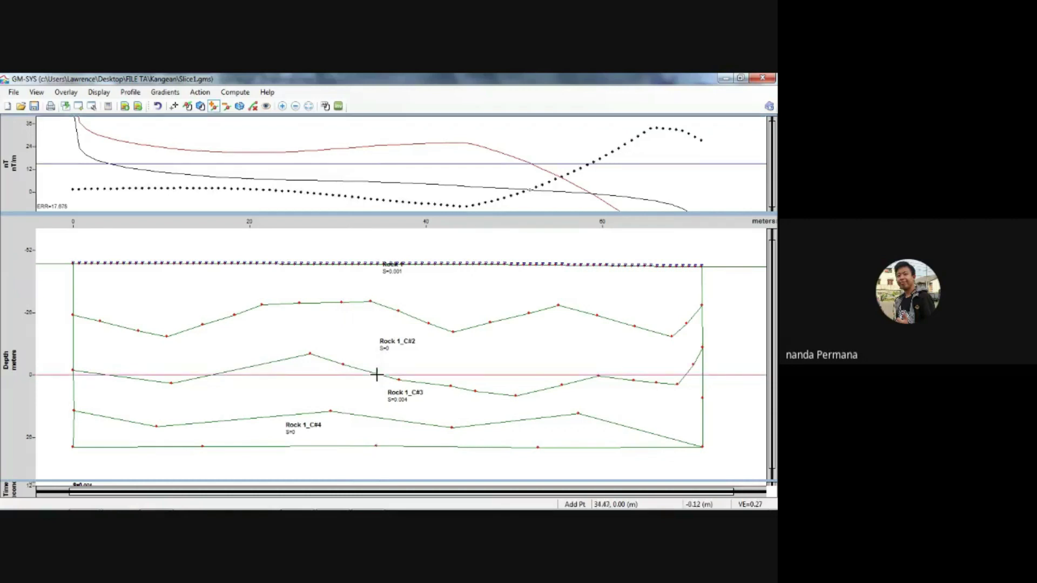
click(274, 361)
click(239, 368)
click(204, 376)
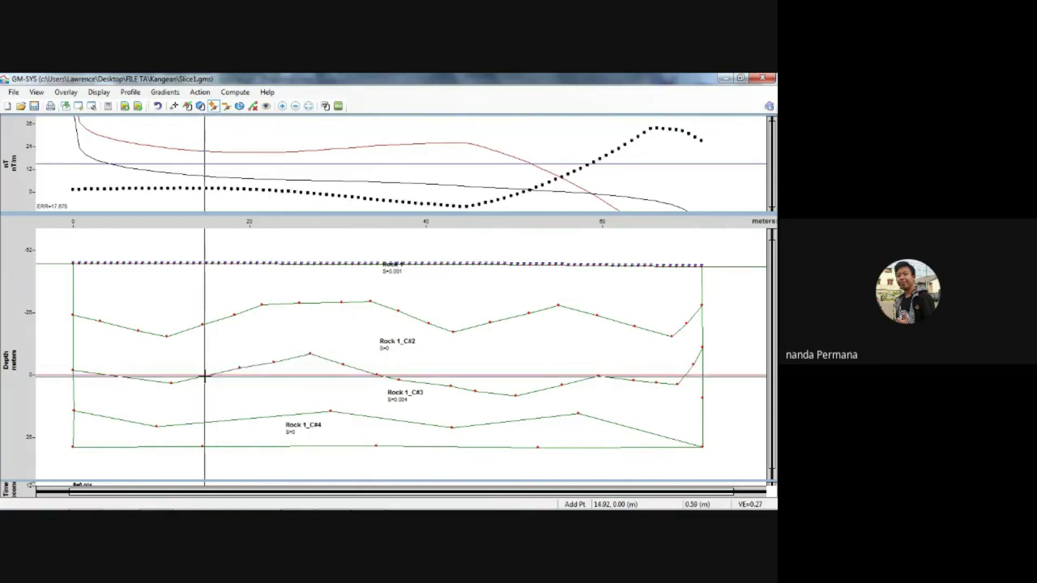
click(134, 379)
click(114, 376)
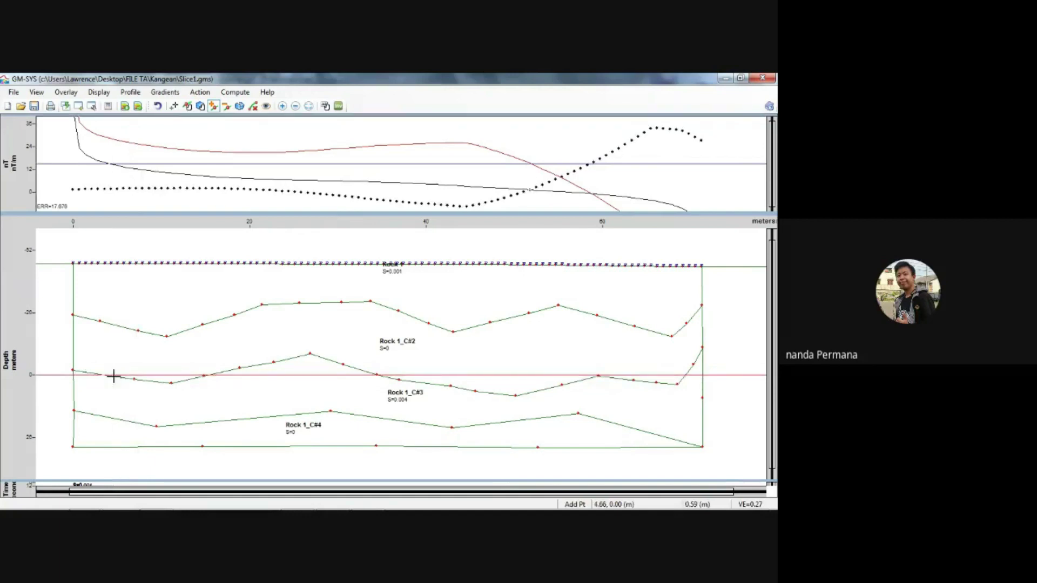
Add intermediate points along the boundary between Rock 1_C#3 and Rock 1_C#4, from about 3 m to 67 m
click(103, 414)
click(134, 421)
click(195, 423)
click(258, 416)
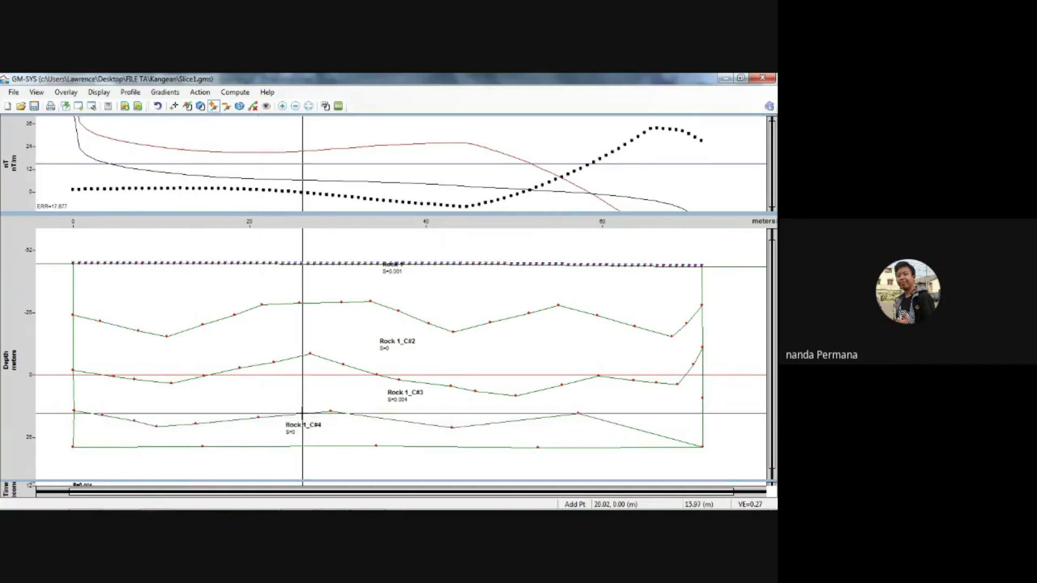
click(378, 417)
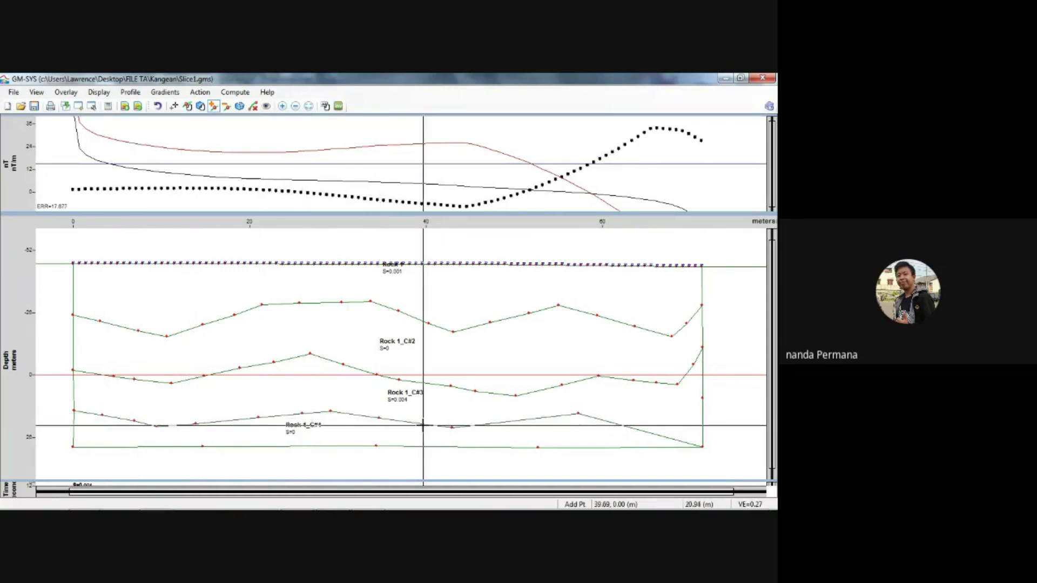
click(507, 424)
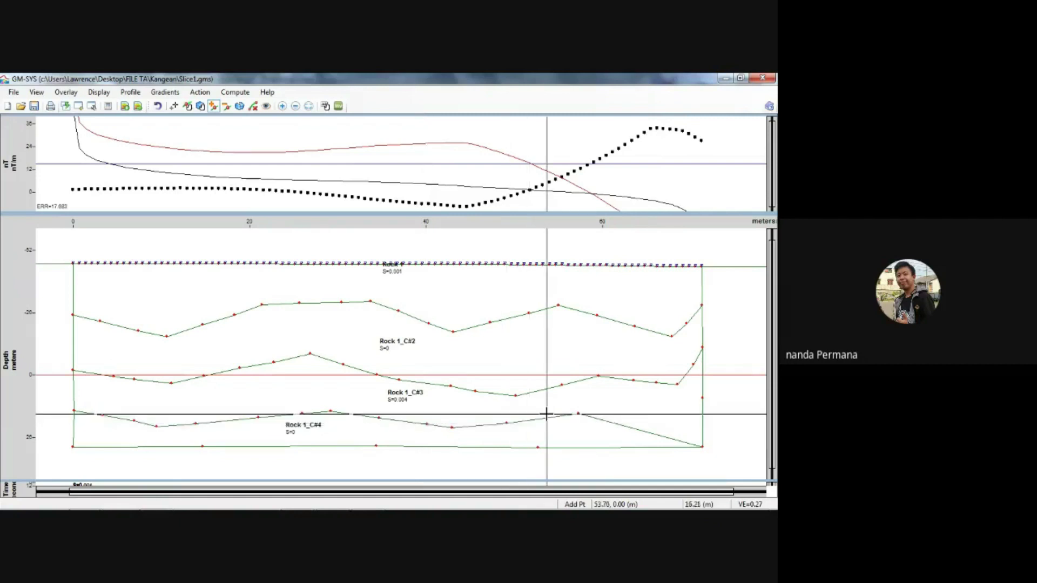
click(547, 417)
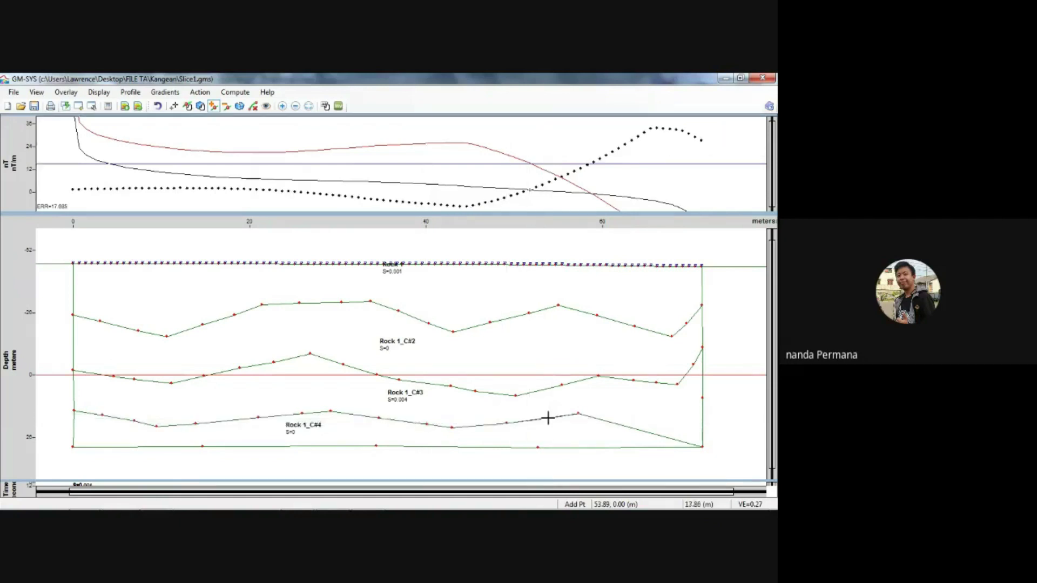
click(630, 427)
click(661, 436)
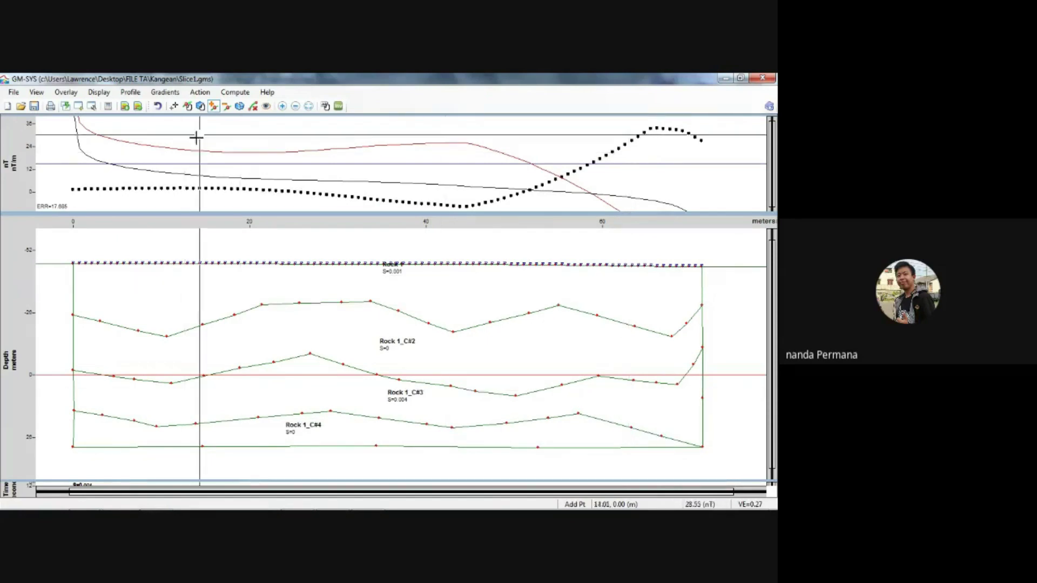
Lower the uppermost undulating boundary's points between about 3 m and 16 m to roughly -16 to -12 m depth
click(187, 106)
drag(100, 320, 238, 321)
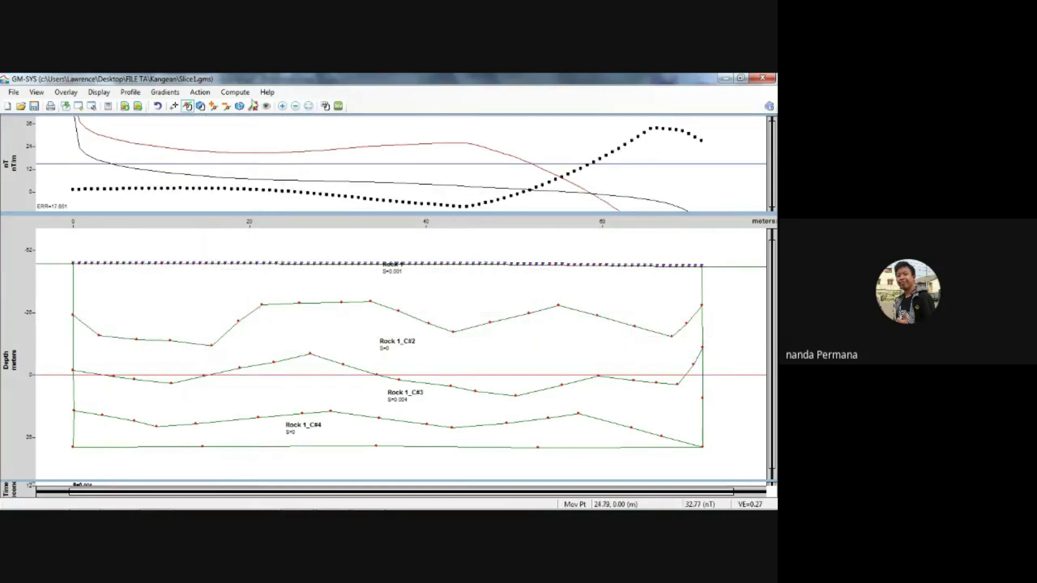
Set the magnetic susceptibility of the top block, Rock 1, to about 0.0032 SI
click(266, 107)
click(303, 278)
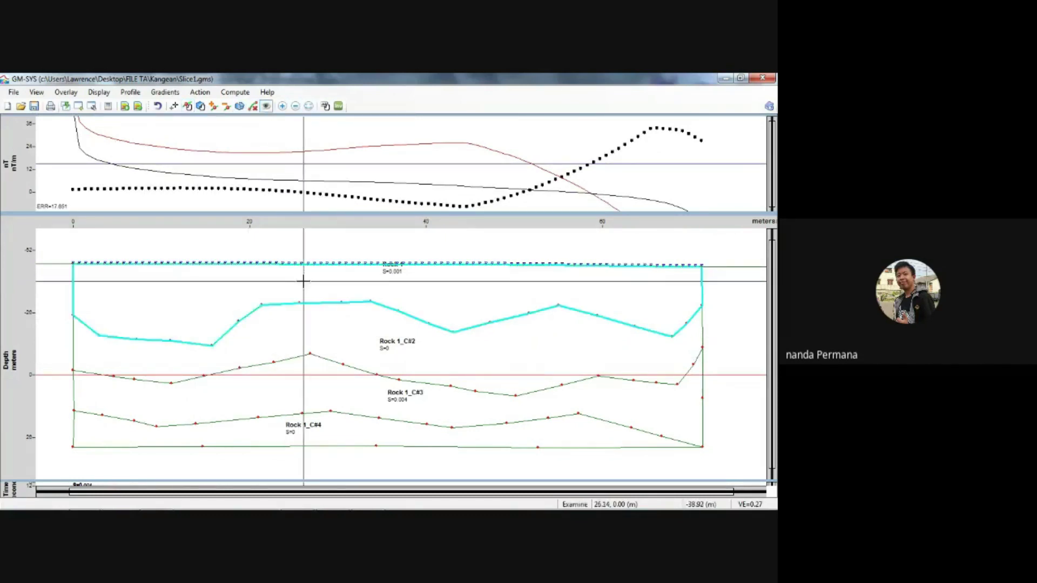
click(239, 363)
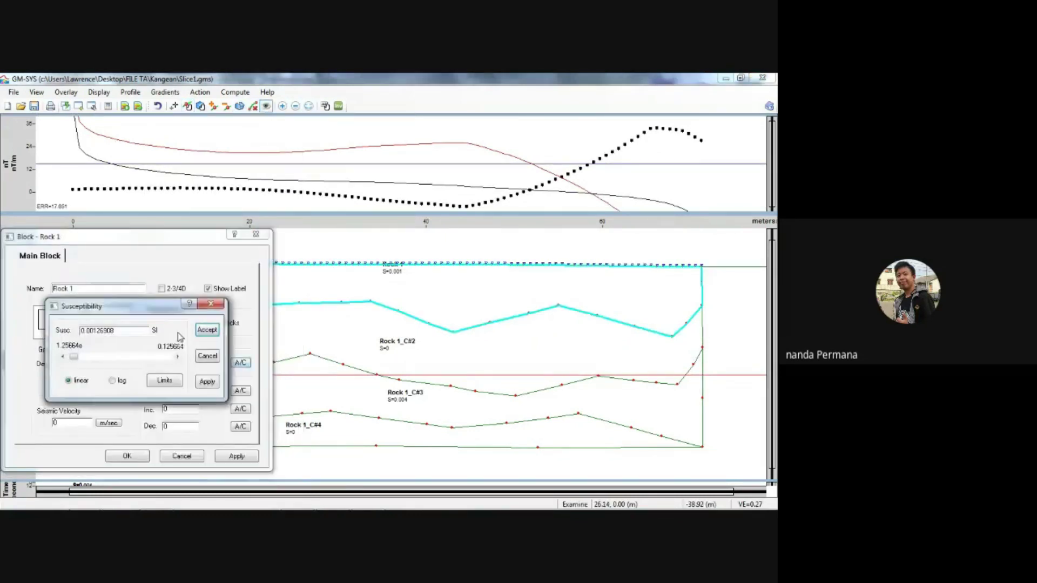
drag(75, 360, 98, 362)
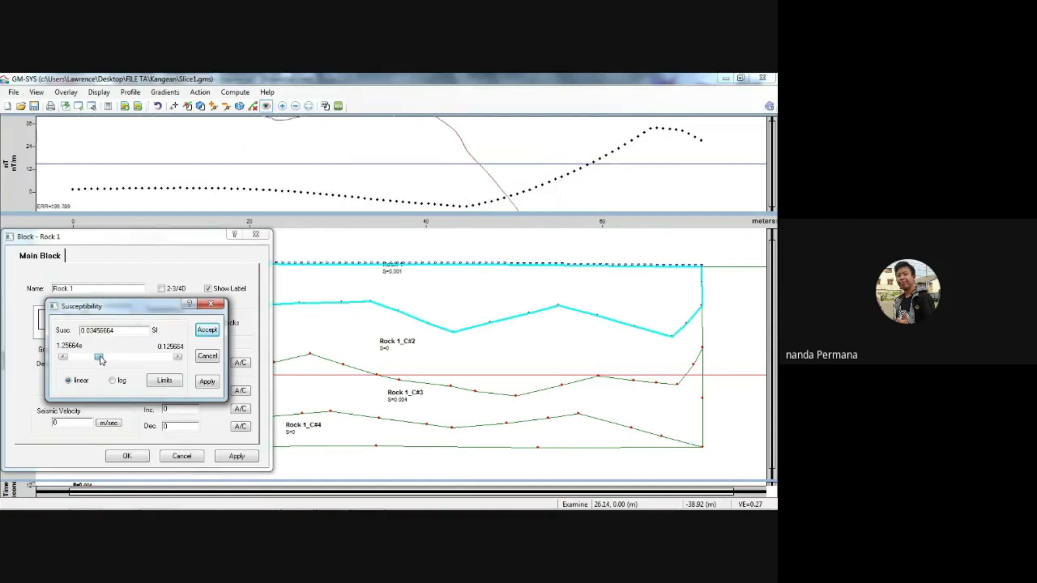
drag(96, 361, 78, 361)
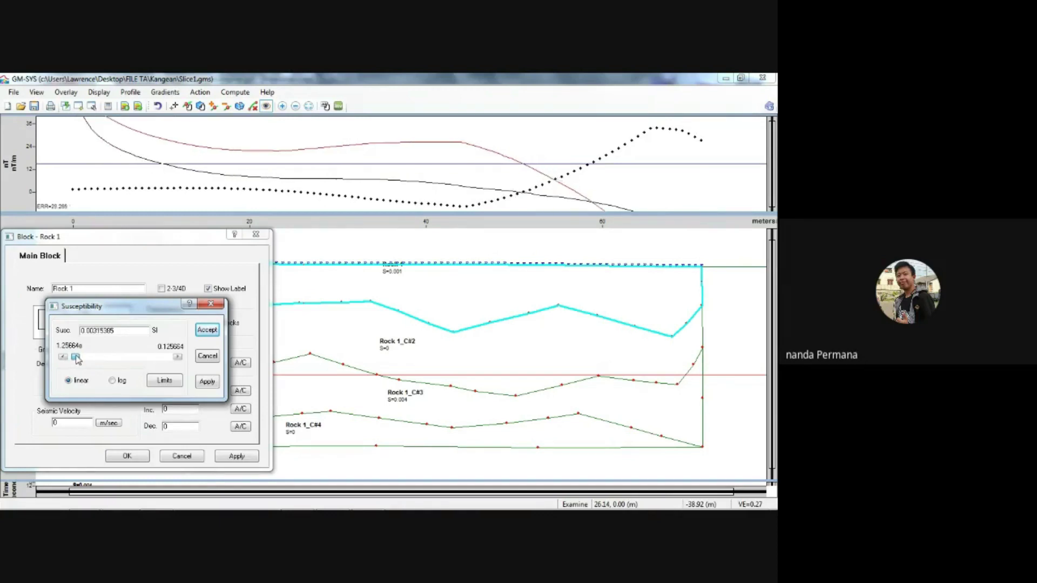
click(211, 330)
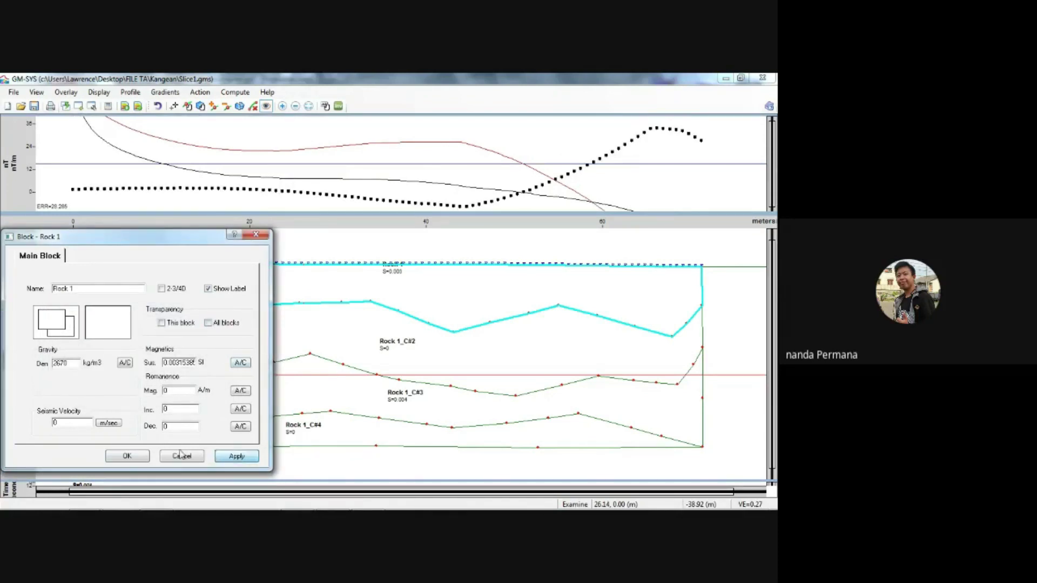
click(343, 499)
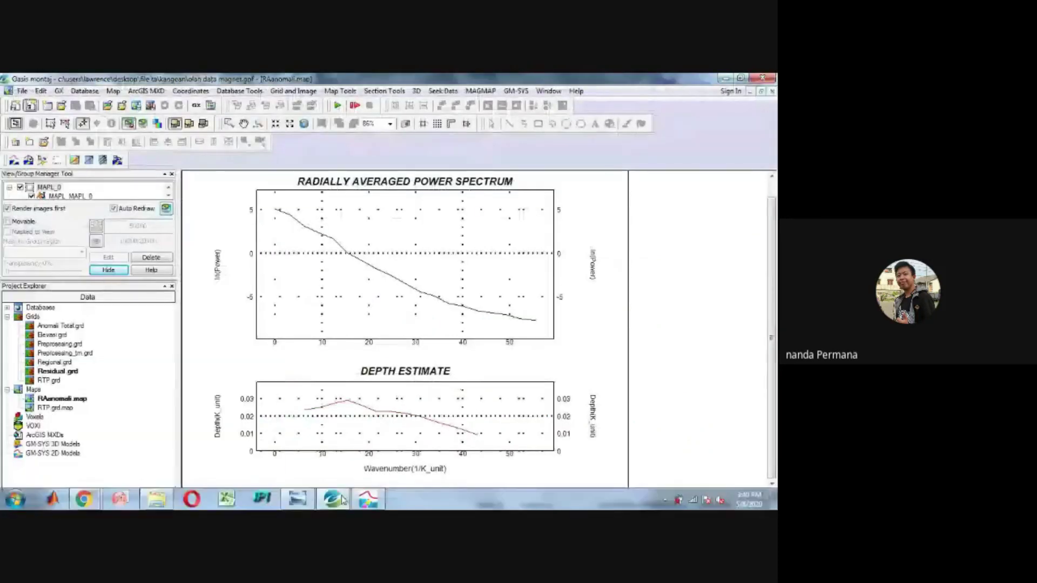
click(364, 504)
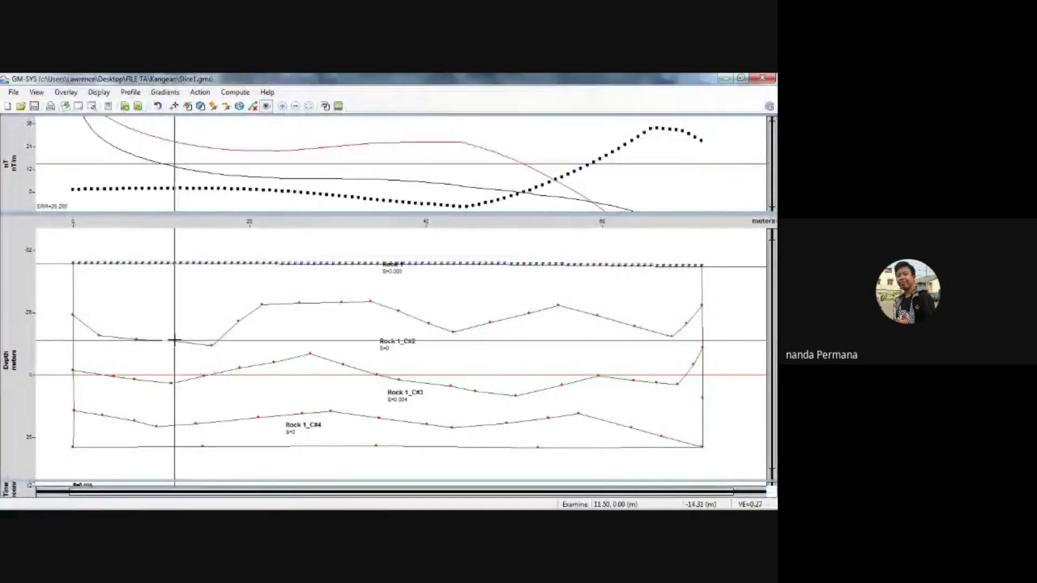
double_click(185, 297)
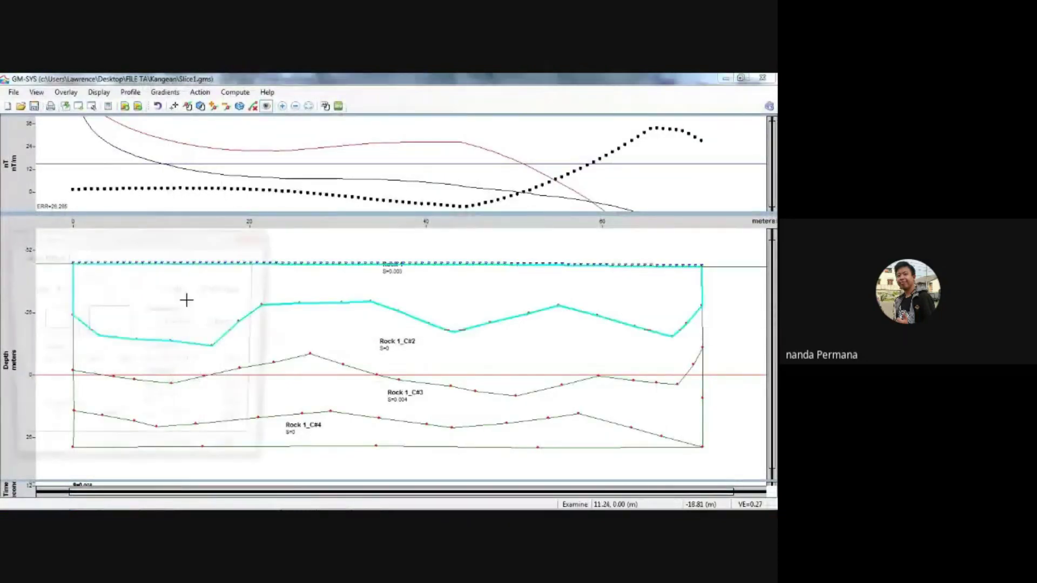
click(255, 235)
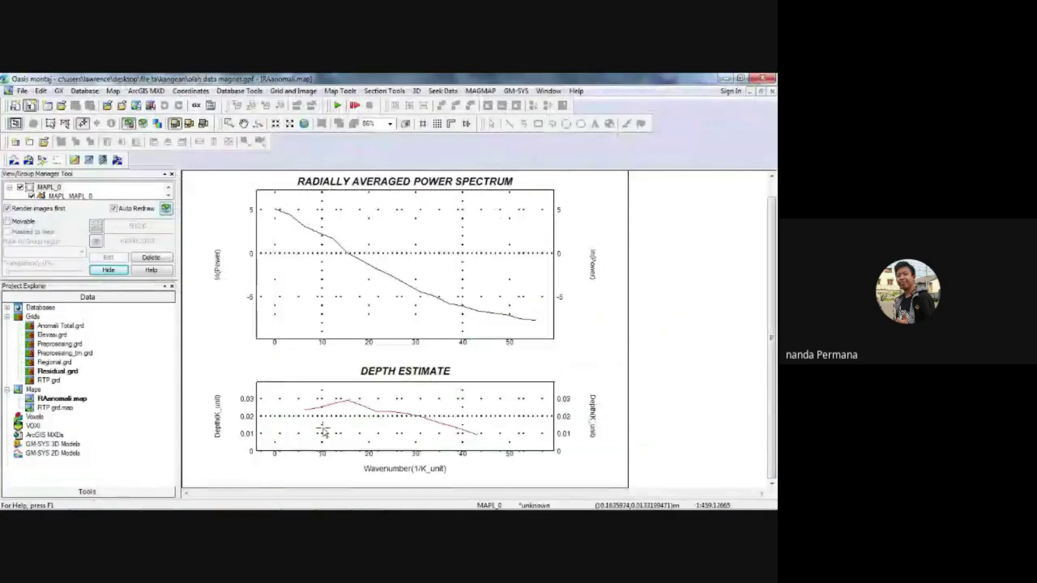
click(368, 501)
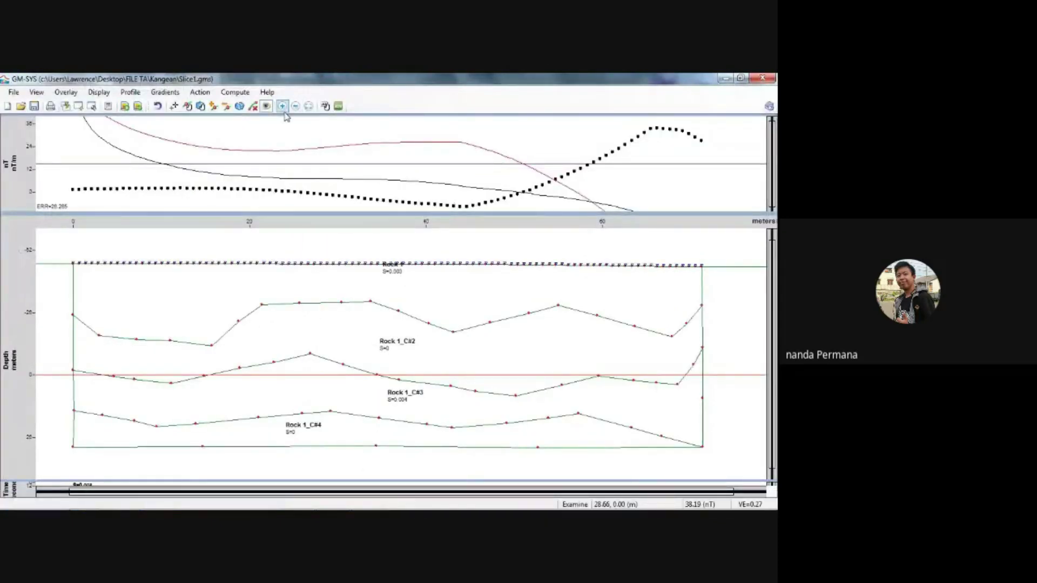
Raise the uppermost undulating boundary's points between about 43 m and 68 m to roughly -33 to -38 m depth
click(188, 106)
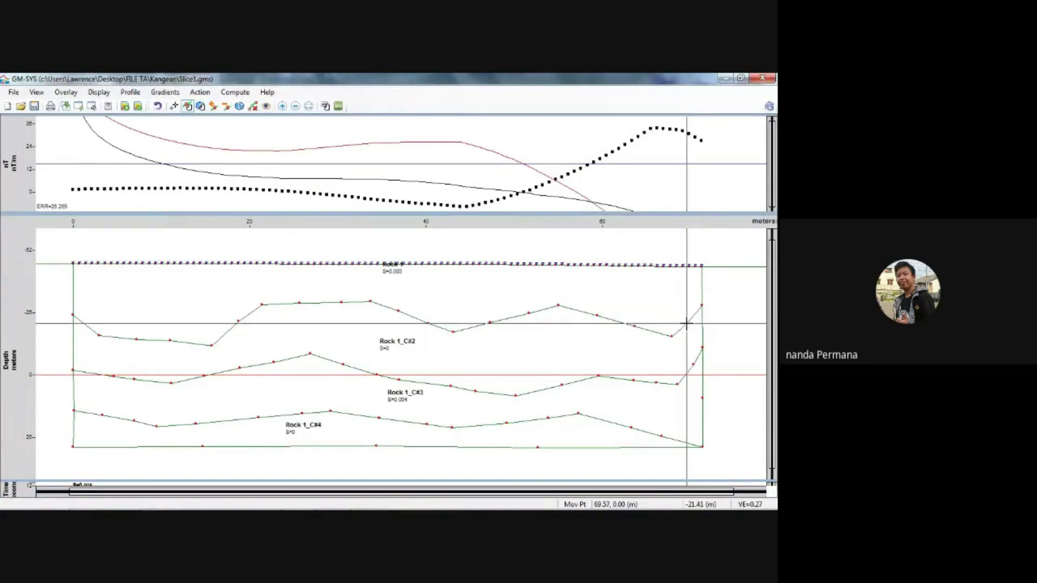
drag(686, 322, 672, 288)
drag(671, 336, 628, 283)
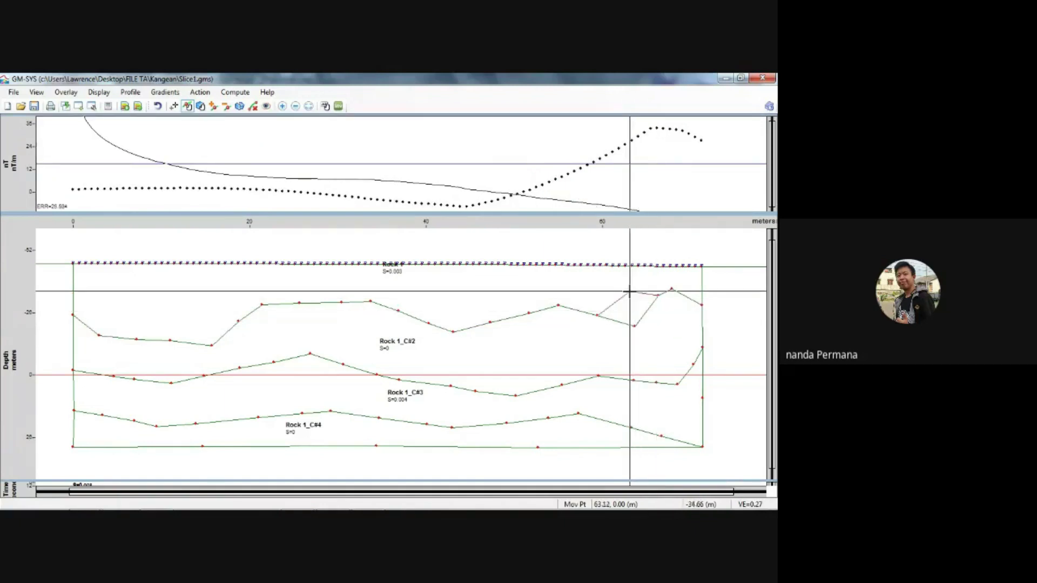
drag(597, 315, 521, 282)
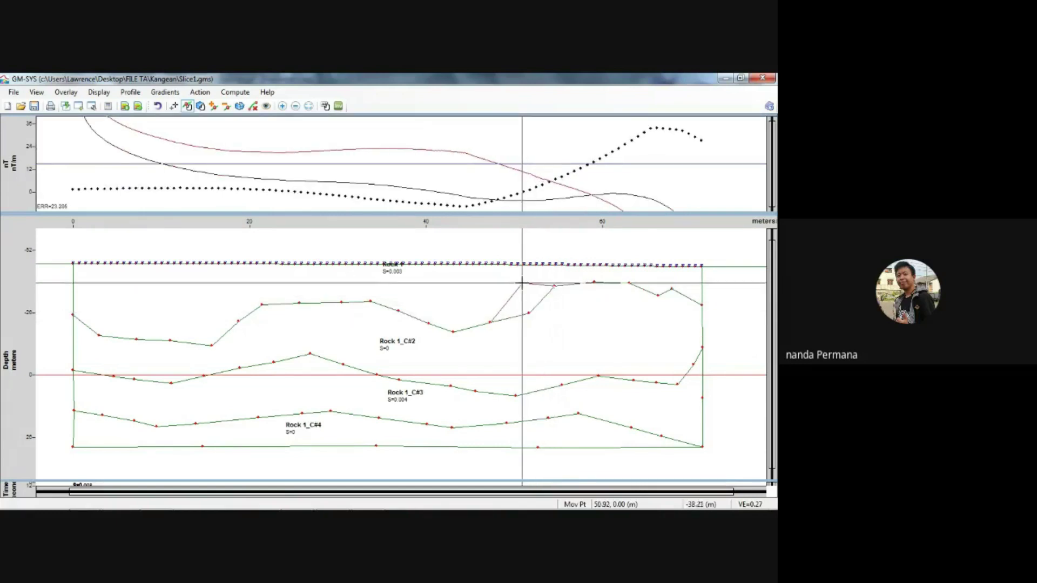
drag(490, 323, 486, 287)
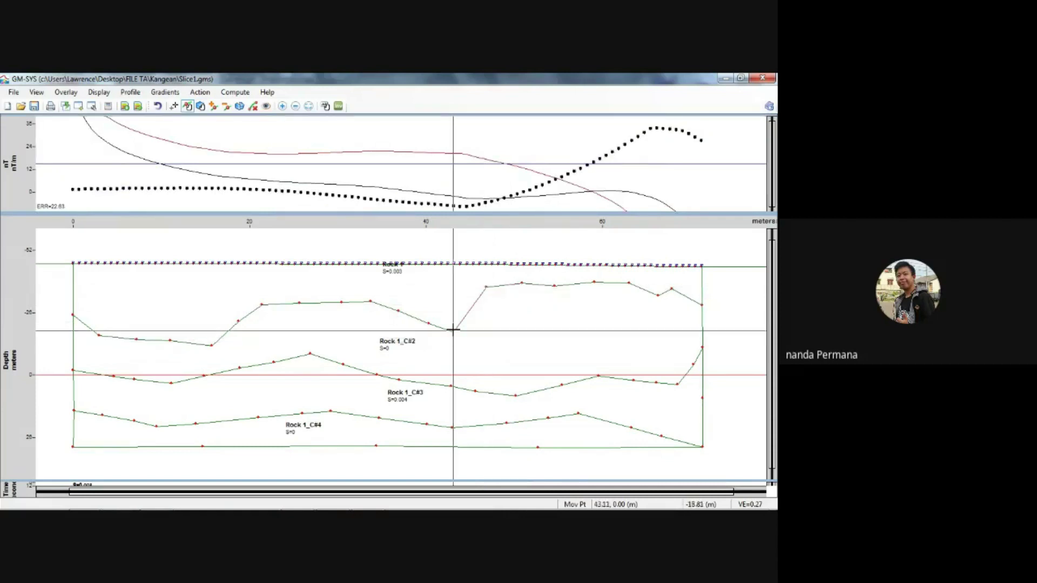
drag(452, 331, 454, 290)
Raise the uppermost boundary's points between about 7 m and 40 m to roughly -35 to -39 m, and shift its 3 m point to about 4 m
drag(427, 322, 261, 283)
drag(238, 321, 229, 282)
drag(212, 346, 202, 288)
drag(171, 340, 167, 285)
drag(136, 338, 133, 282)
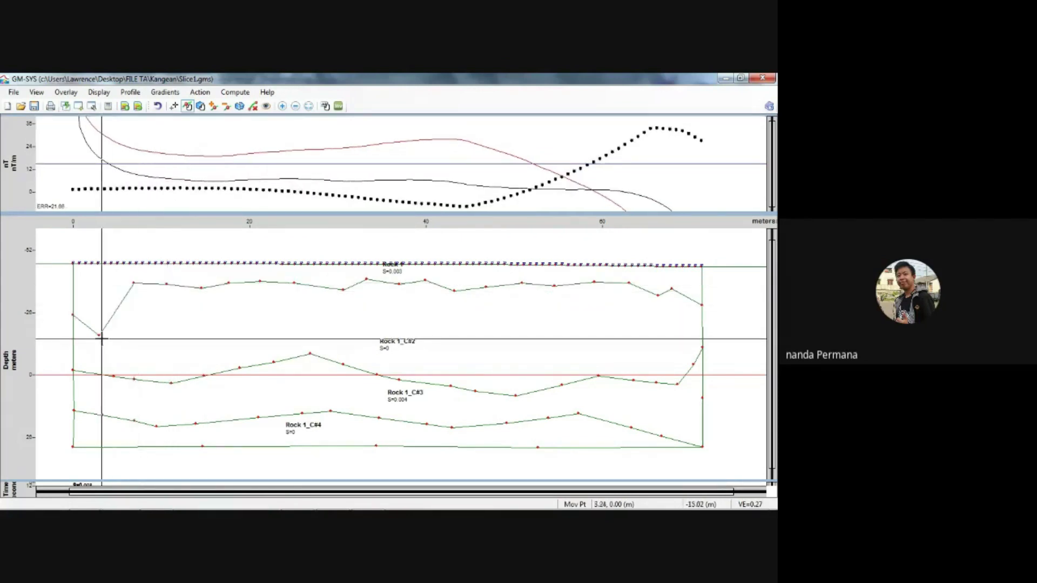
mouse_move(100, 335)
mouse_down()
mouse_move(100, 300)
mouse_move(86, 318)
mouse_move(107, 337)
mouse_up()
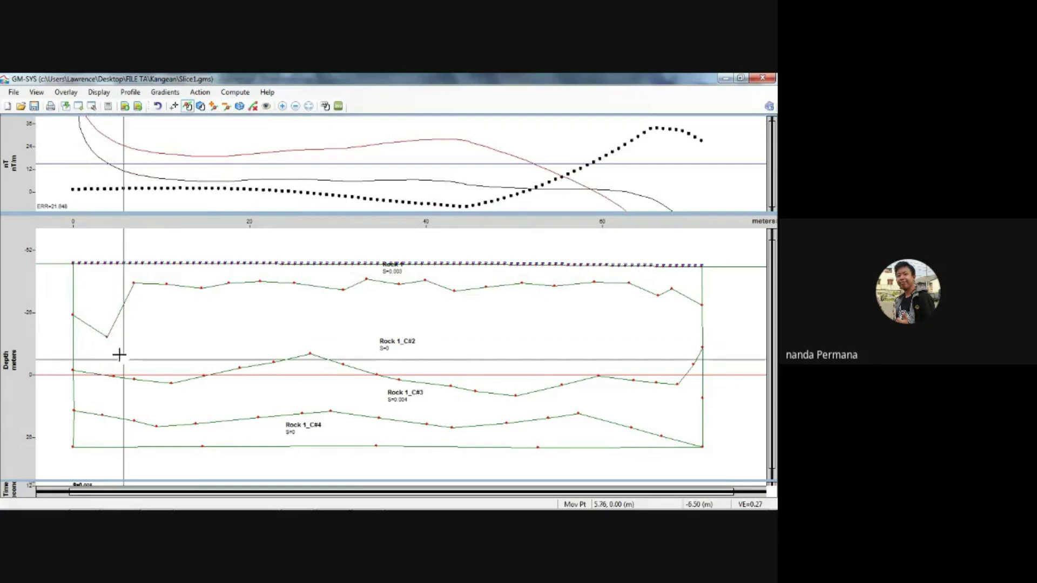
Raise the middle undulating boundary's points between about 6 m and 18 m to roughly -12 to -24 m depth
drag(113, 376, 140, 340)
drag(173, 382, 166, 327)
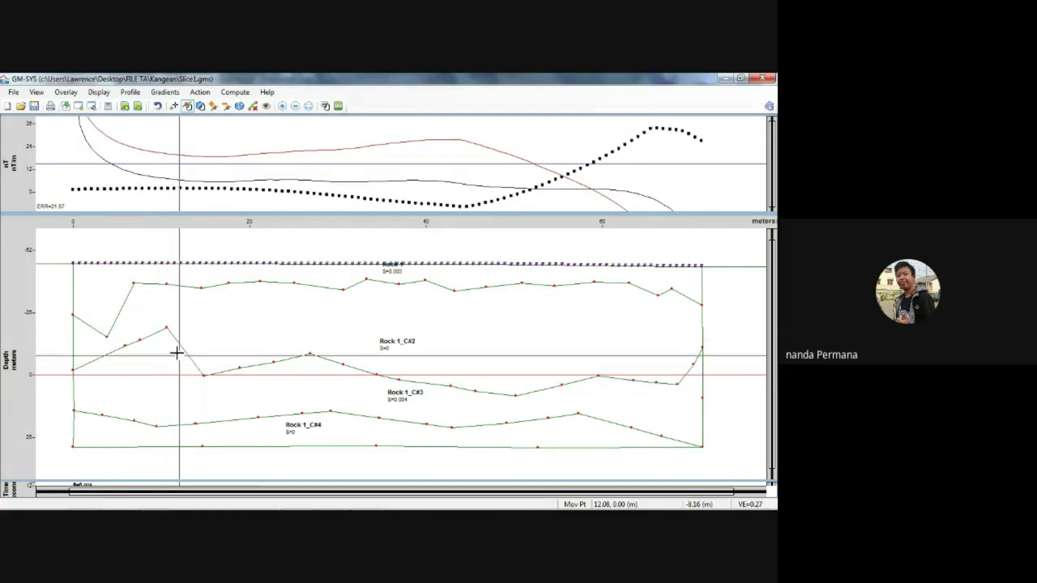
drag(204, 375, 195, 324)
drag(240, 367, 233, 317)
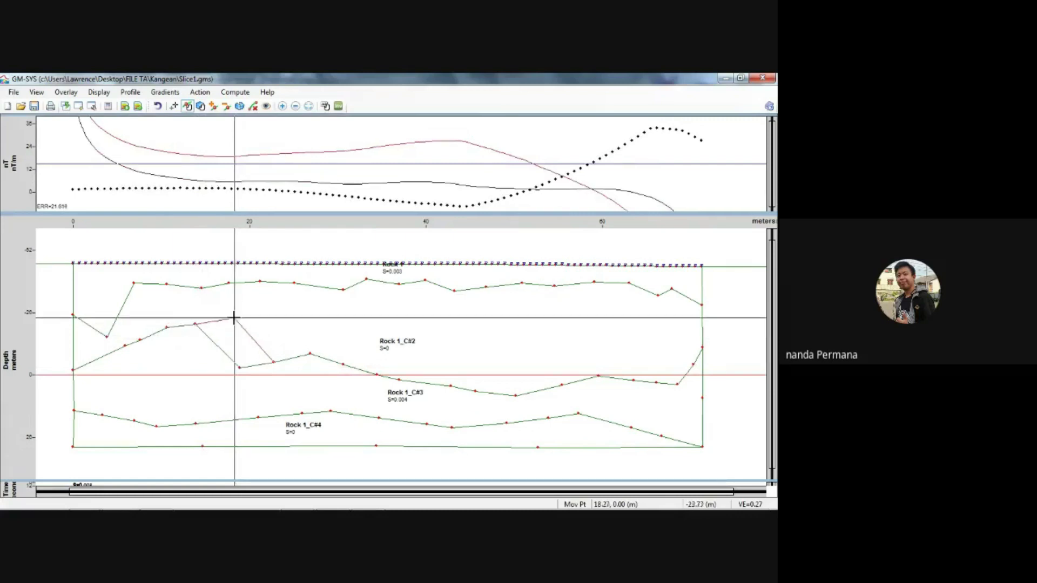
Lower the middle boundary's points between about 22 m and 70 m to roughly 3 to 18 m, and the lowest undulating boundary's 2 m point to about 26 m
drag(274, 361, 267, 385)
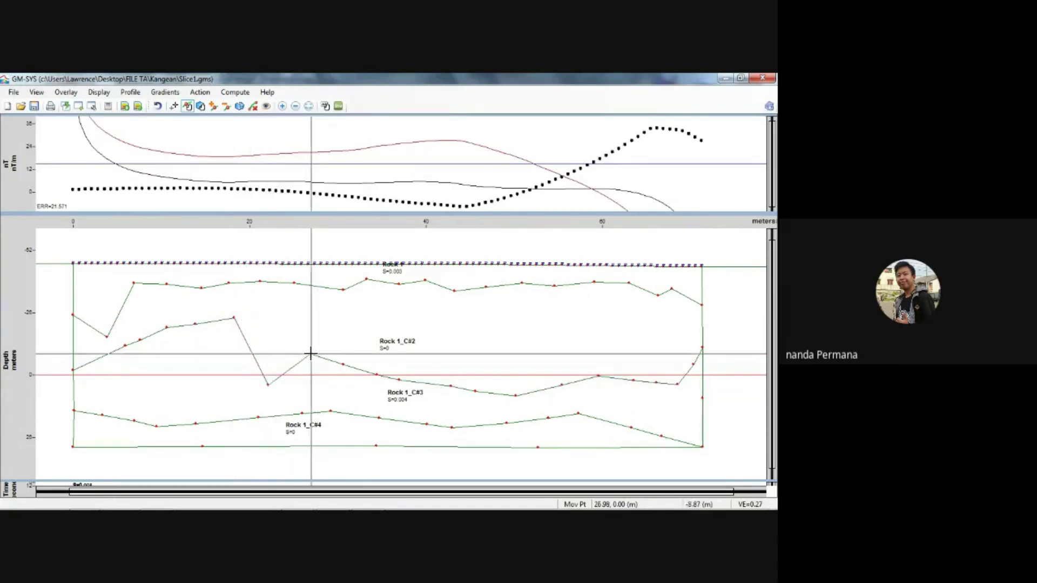
drag(311, 354, 454, 418)
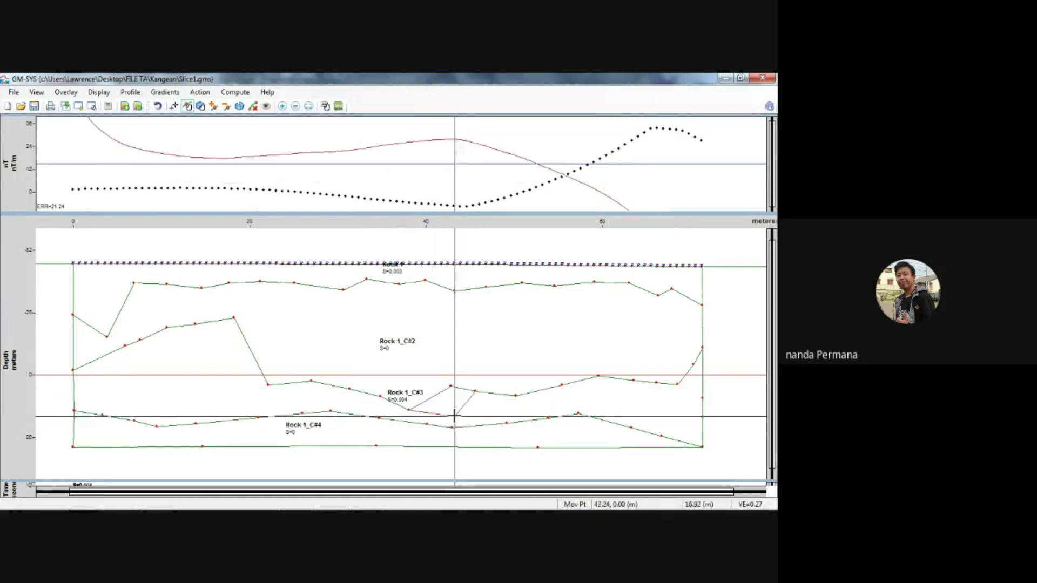
drag(473, 389, 671, 408)
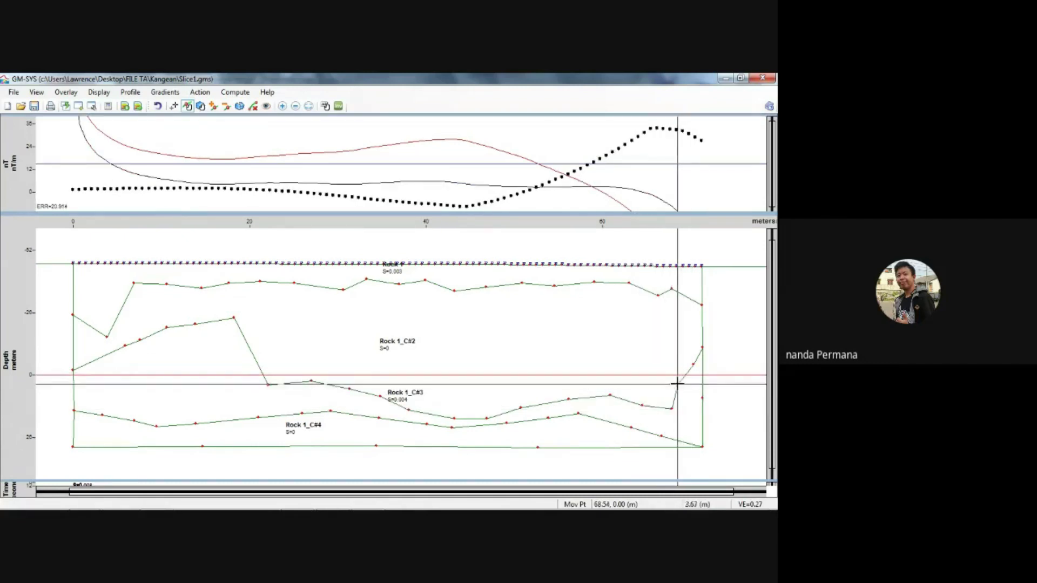
drag(677, 383, 692, 400)
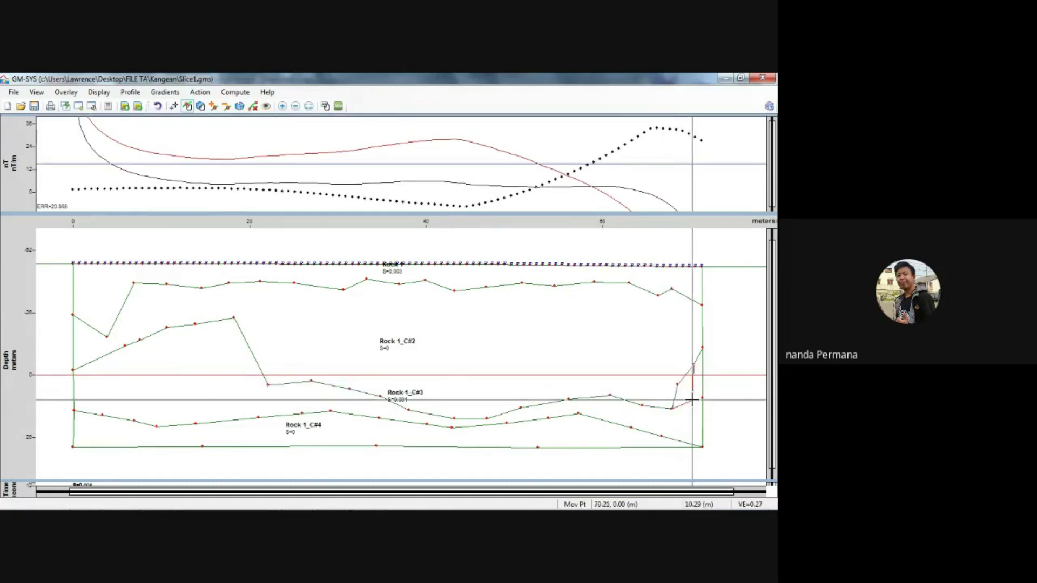
mouse_move(694, 364)
mouse_down()
mouse_move(678, 359)
mouse_move(695, 363)
mouse_up()
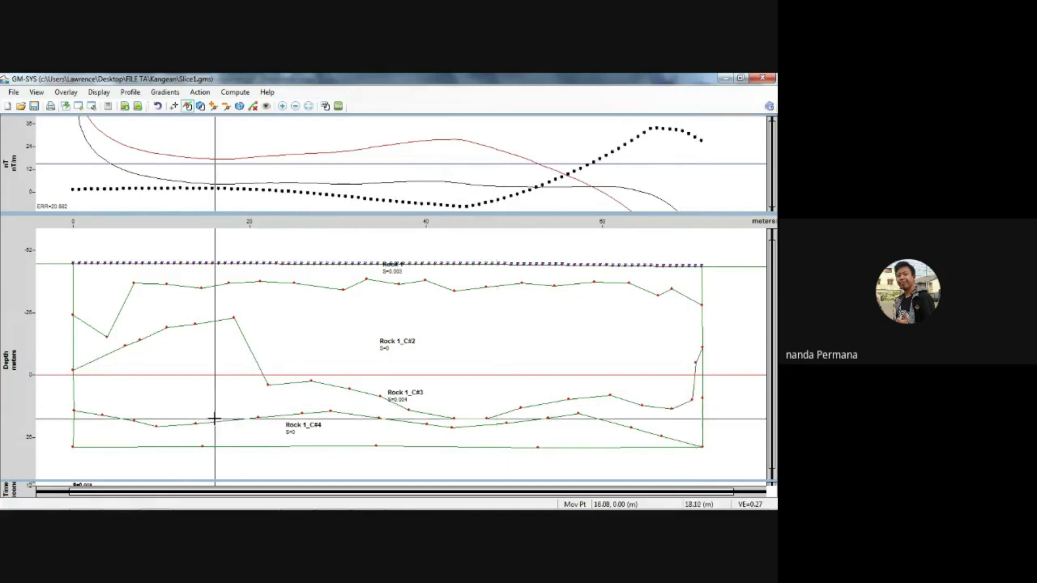
drag(102, 415, 134, 419)
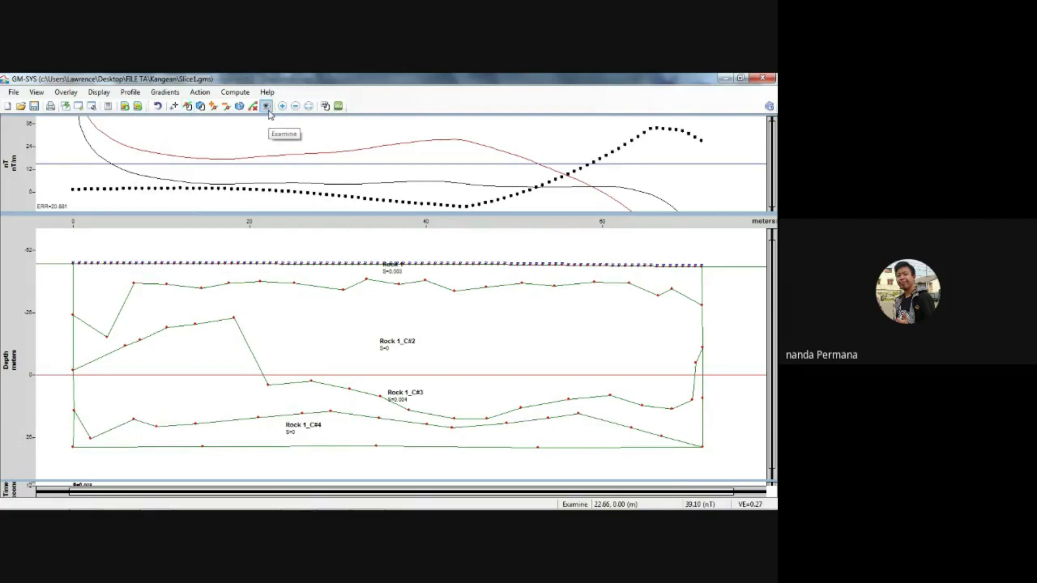
Set the magnetic susceptibility of the bottom block, Rock 1_C#4, to about 0.0076 SI
double_click(335, 432)
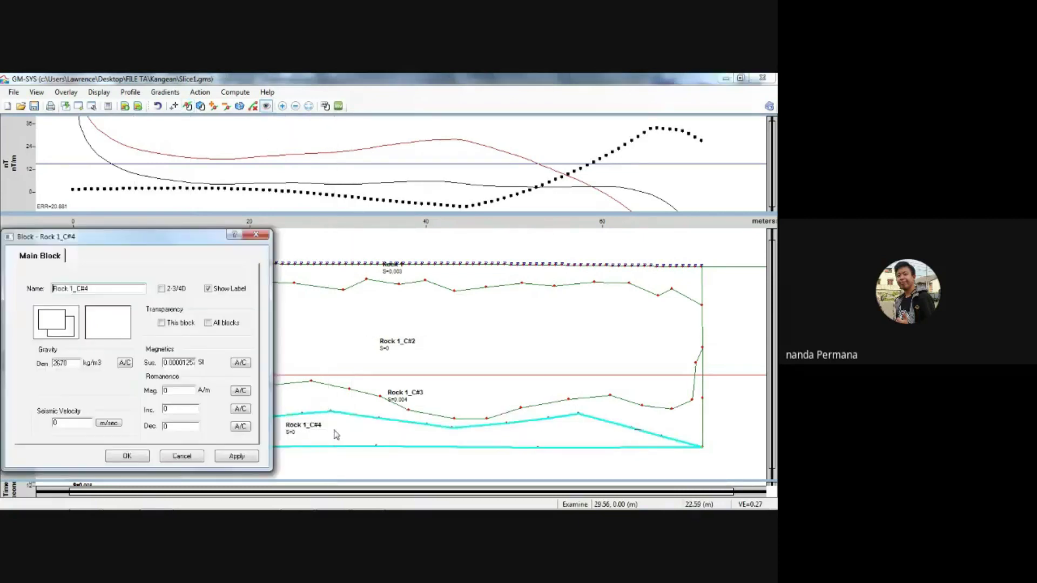
click(240, 363)
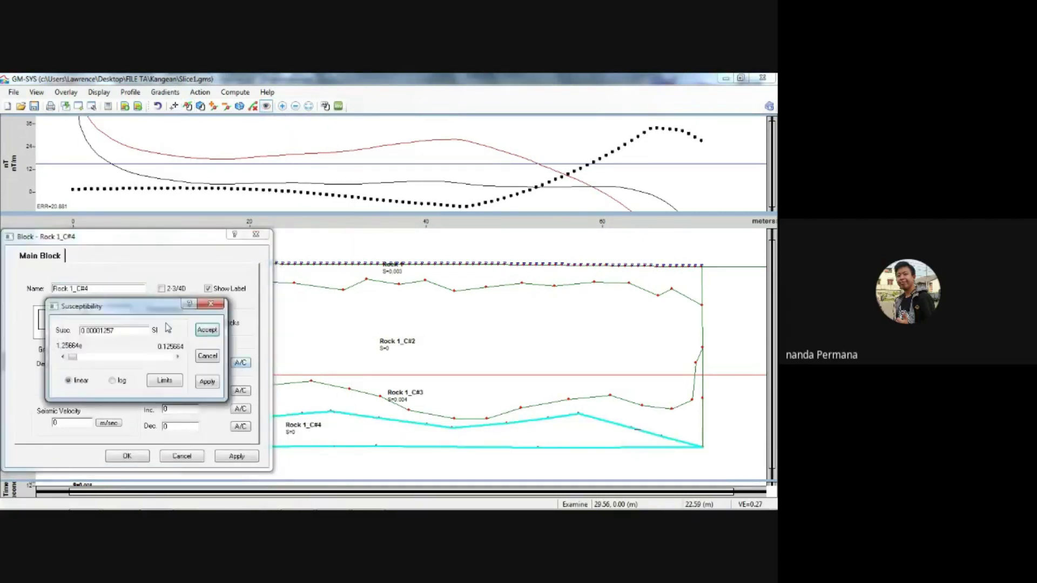
drag(77, 360, 83, 361)
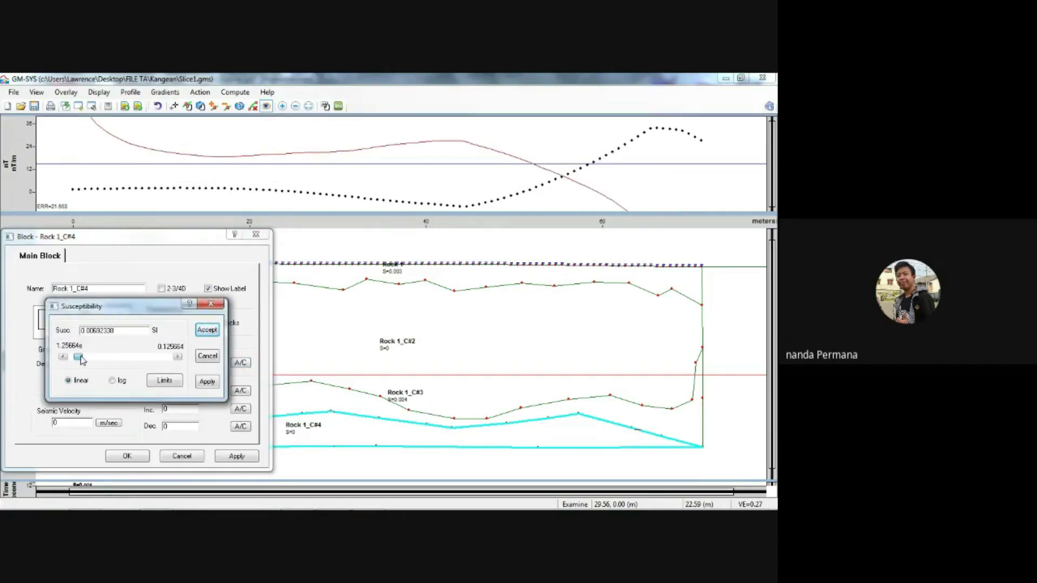
click(208, 330)
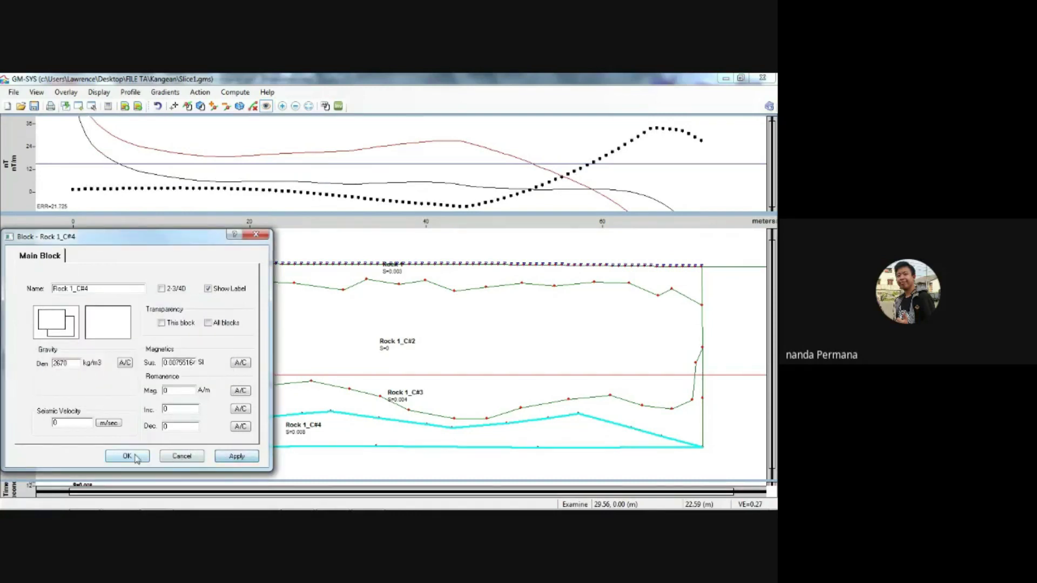
click(135, 457)
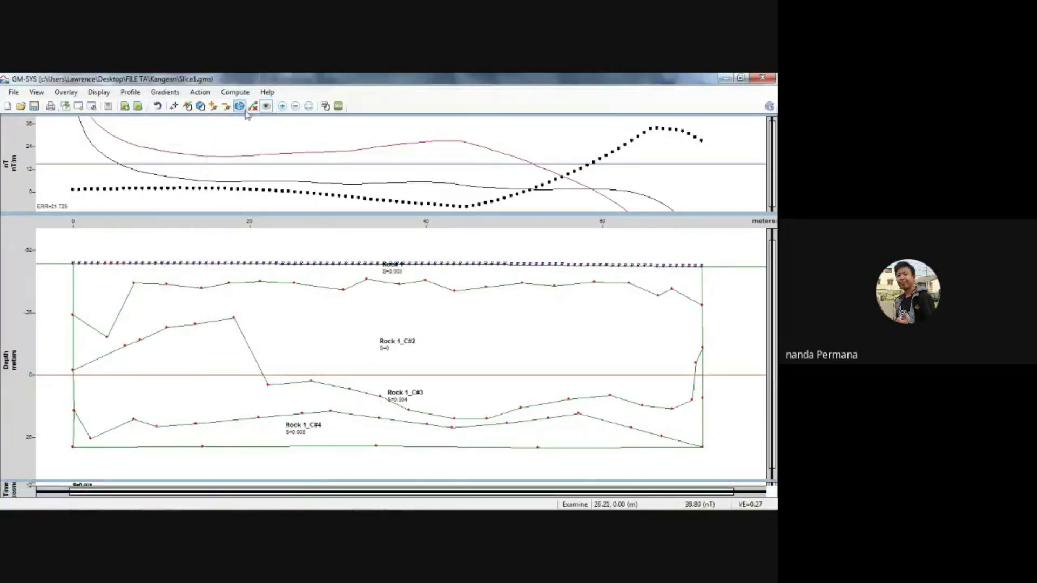
Lower the lowest undulating boundary's points between about 2 m and 67 m to roughly 23 to 28 m depth
click(189, 107)
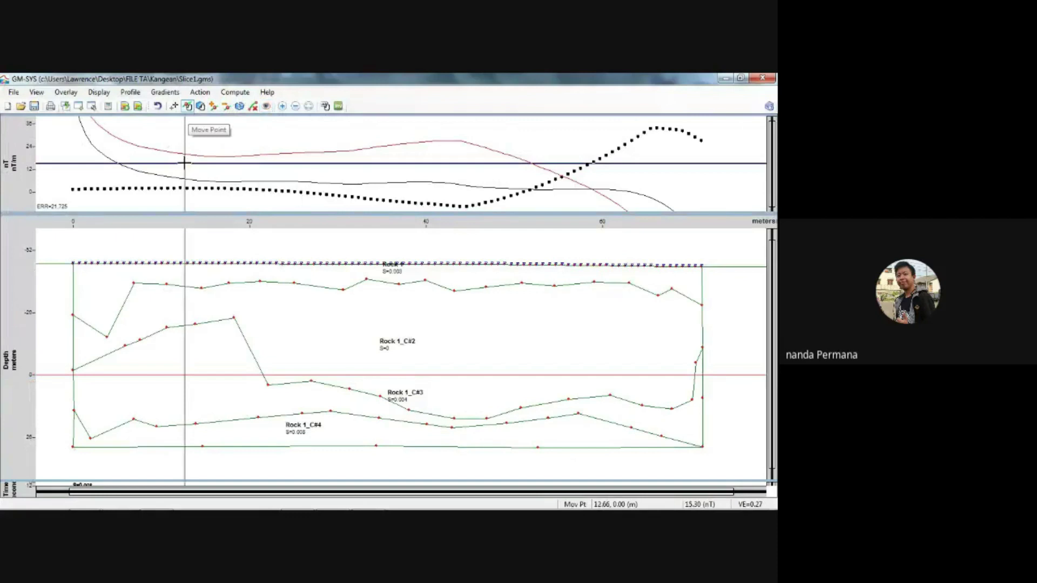
drag(136, 425, 92, 442)
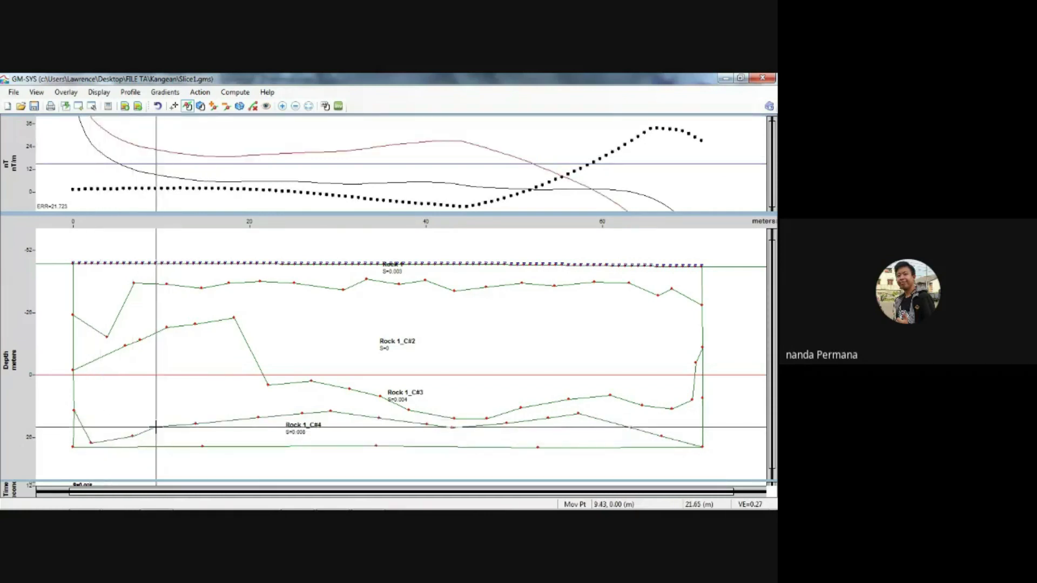
drag(156, 426, 342, 430)
drag(379, 418, 428, 435)
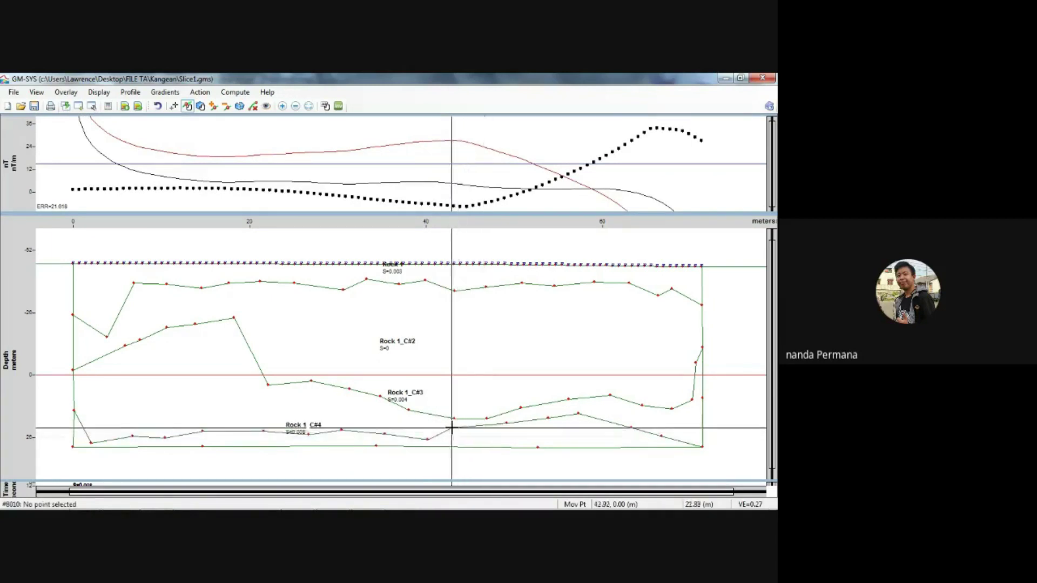
drag(451, 427, 633, 440)
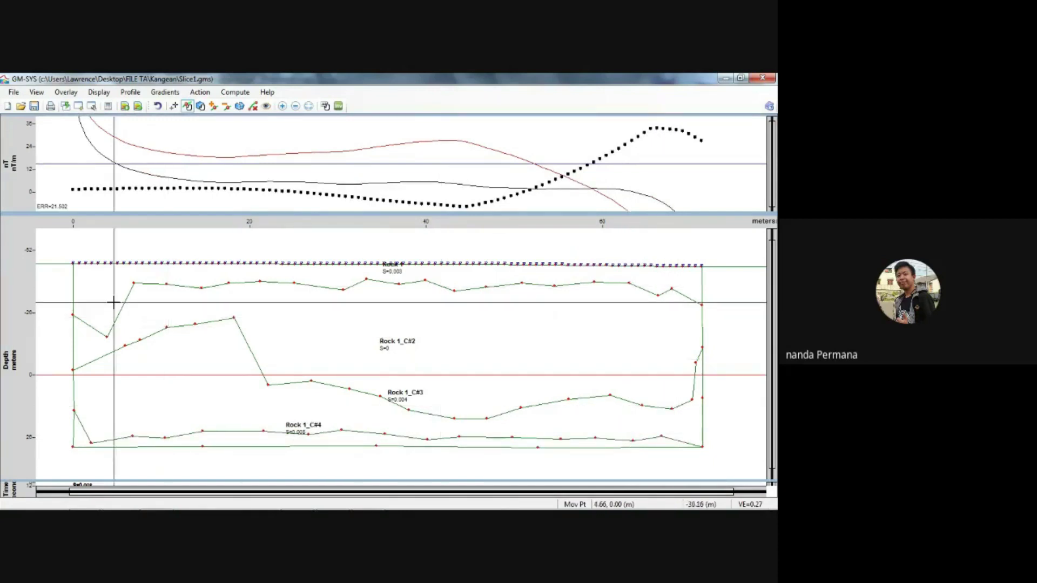
Reshape the middle boundary into a peak at about 10 m, -30 m depth, dropping steeply near 13 m, and nudge the uppermost boundary's 5 m and 7 m points
mouse_move(124, 346)
mouse_down()
mouse_move(108, 342)
mouse_move(107, 329)
mouse_move(125, 329)
mouse_move(123, 339)
mouse_up()
drag(234, 317, 222, 391)
drag(195, 325, 191, 397)
drag(167, 328, 165, 301)
drag(140, 340, 114, 335)
mouse_move(133, 283)
mouse_down()
mouse_move(143, 281)
mouse_move(126, 280)
mouse_up()
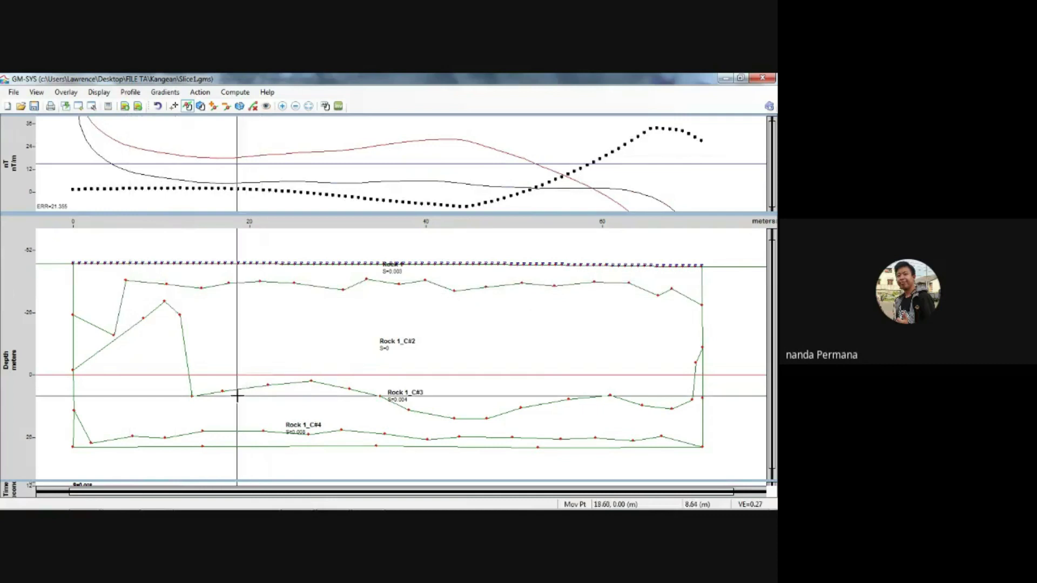
Lower the middle boundary's points between about 17 m and 70 m to roughly 16 to 26 m depth
drag(222, 392, 226, 414)
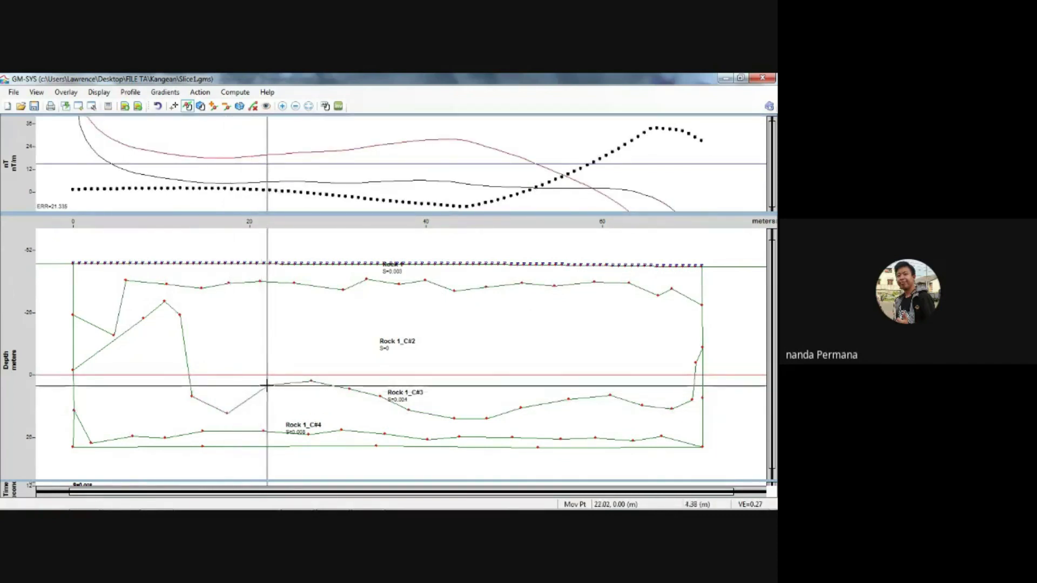
drag(269, 384, 278, 415)
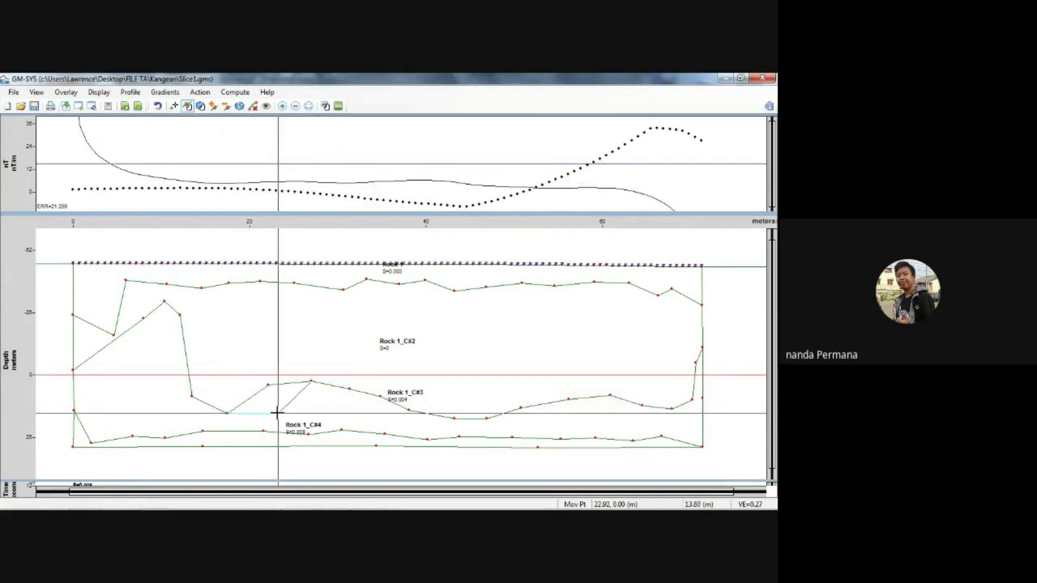
drag(311, 381, 458, 429)
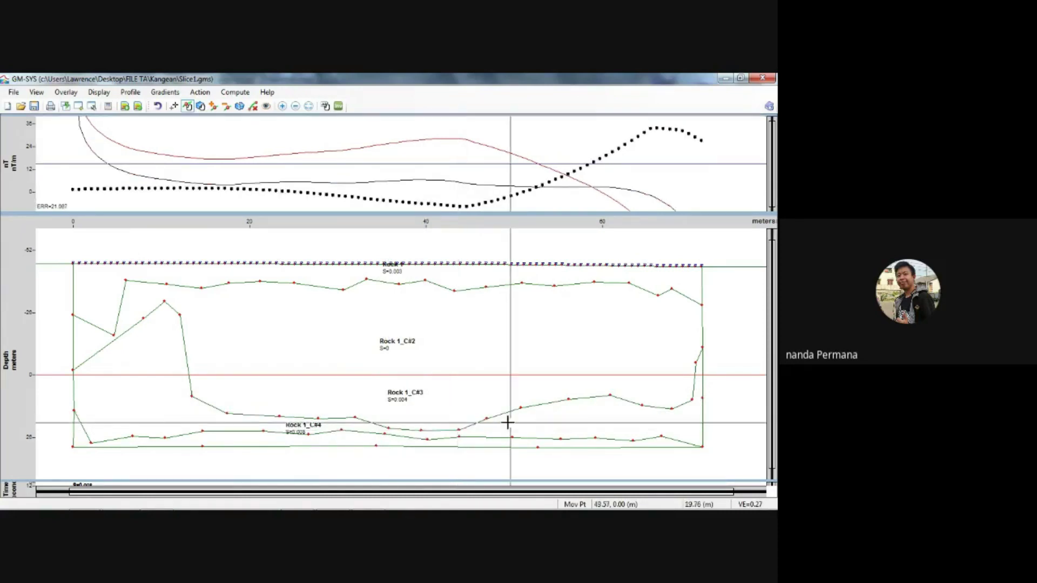
drag(693, 400, 644, 438)
drag(609, 394, 525, 426)
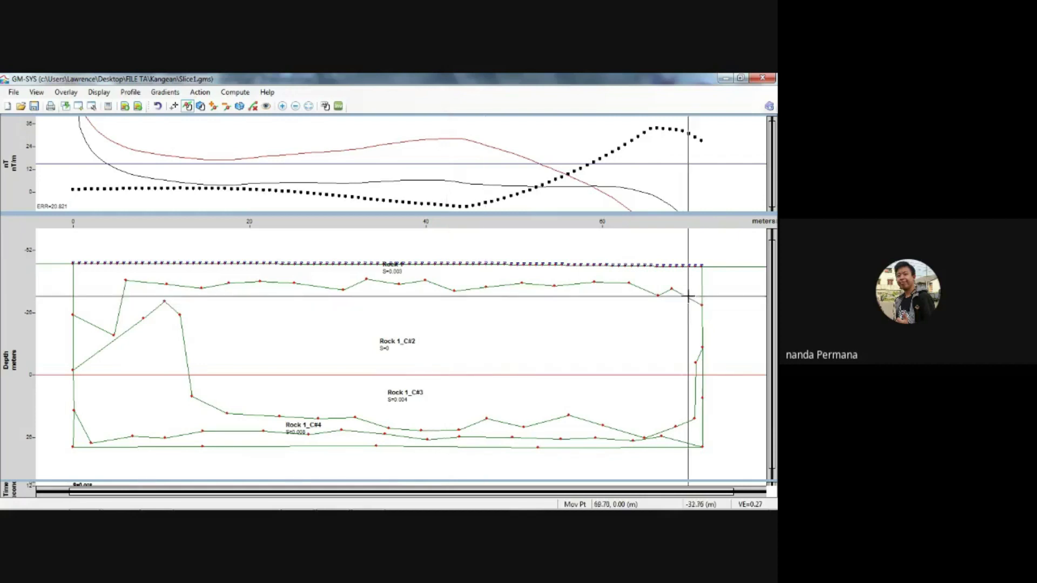
Reshape the uppermost boundary's points between about 6 m and 69 m to roughly -29 to -44 m, and shift its 5 m point to about 3 m
drag(671, 289, 553, 275)
drag(531, 281, 455, 270)
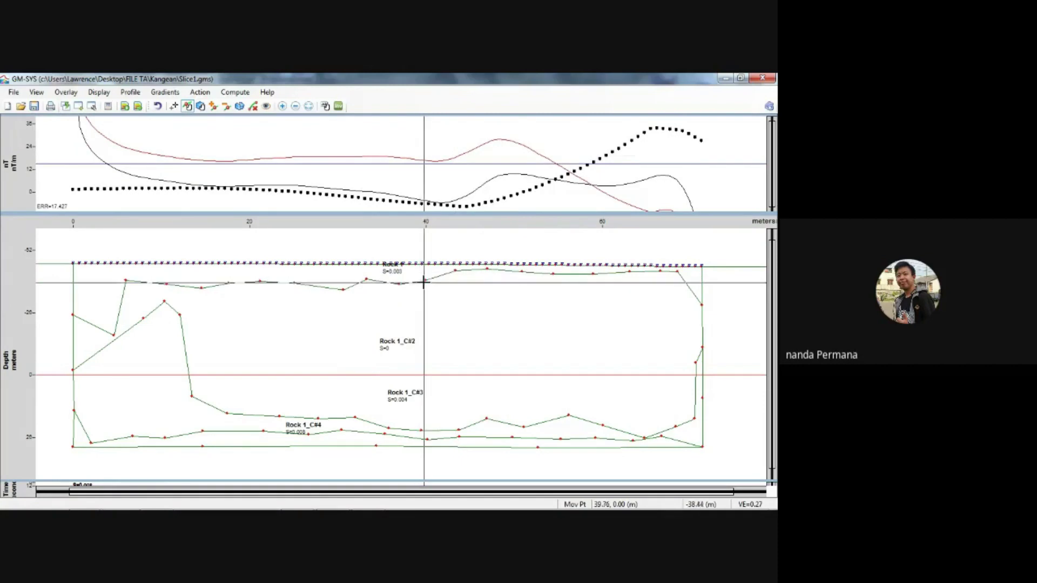
drag(425, 281, 125, 272)
click(292, 282)
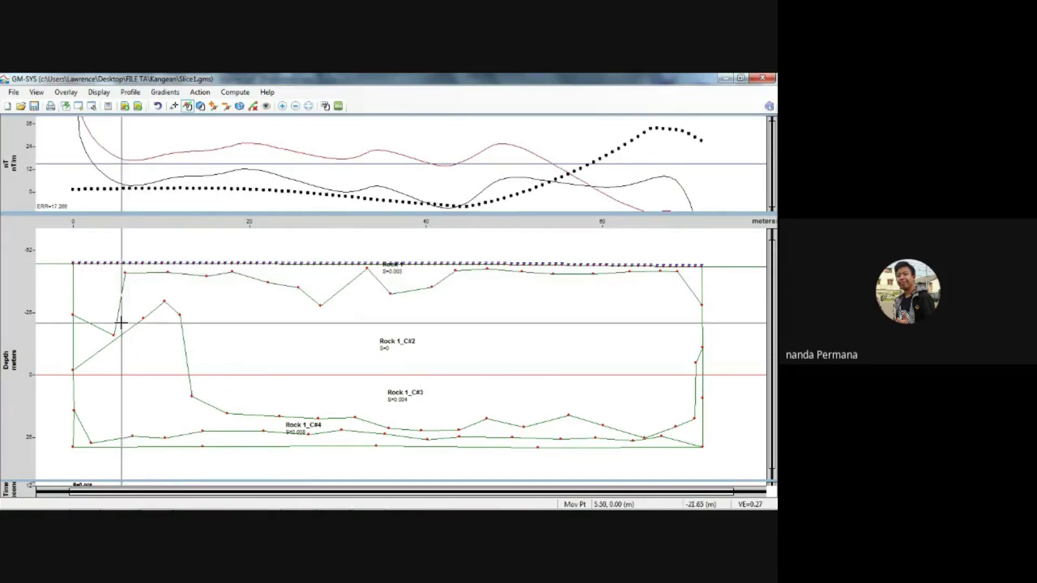
drag(114, 334, 98, 335)
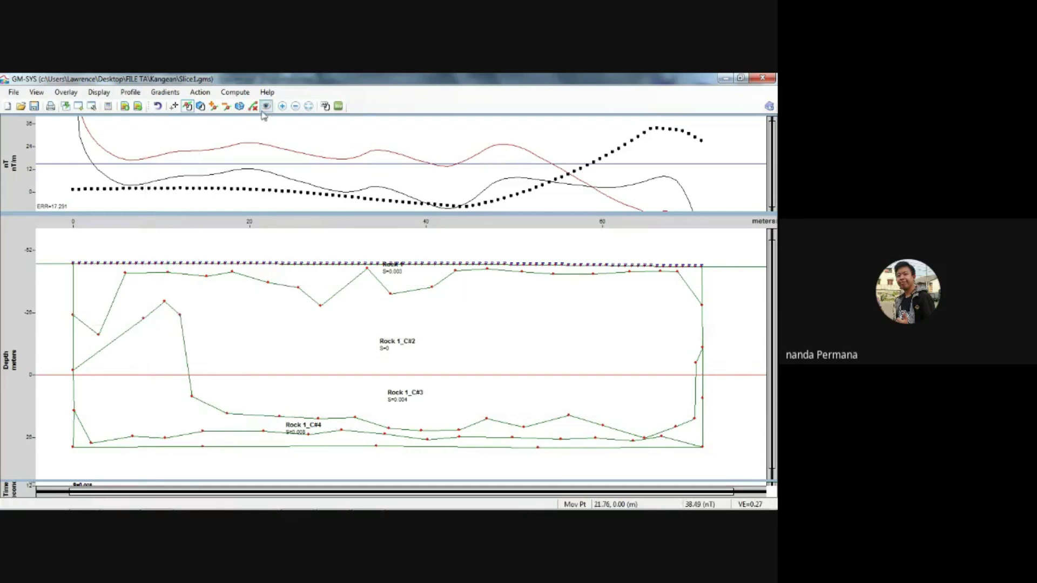
Add a point to the middle boundary near 5 m and raise the points between 5 m and 13 m to roughly -21 to -40 m depth
click(214, 107)
click(114, 343)
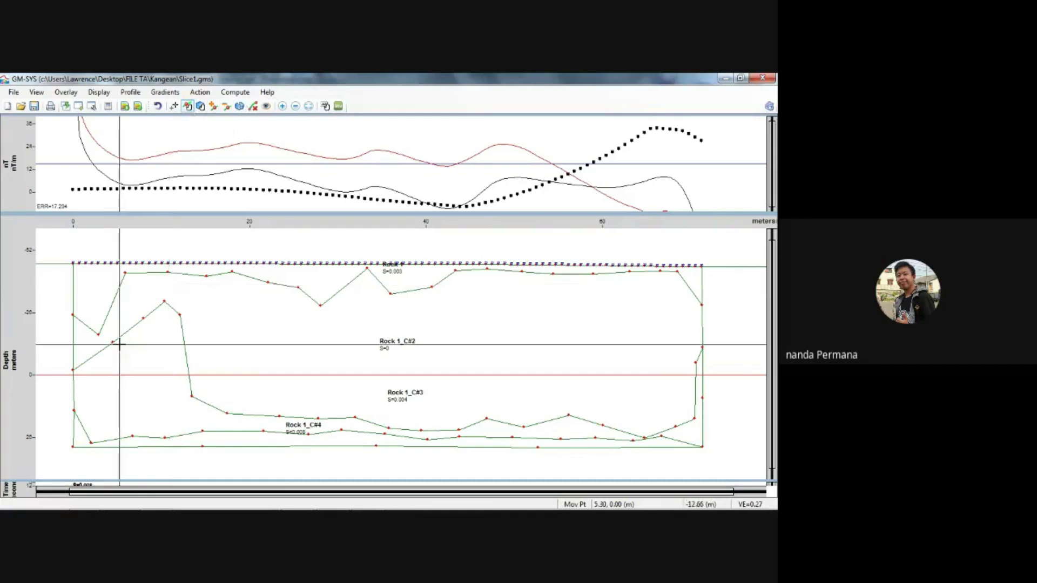
drag(112, 342, 191, 290)
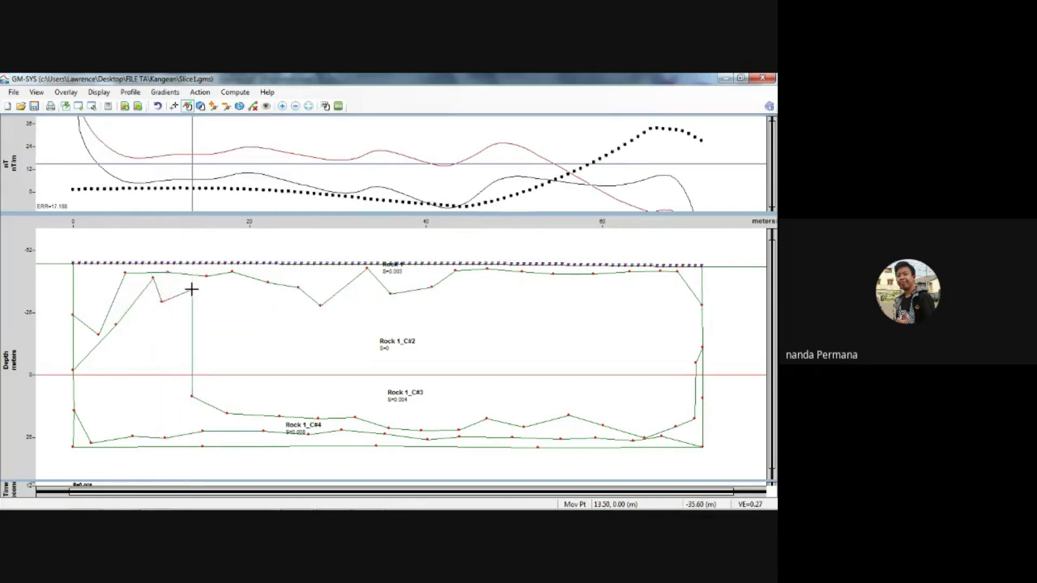
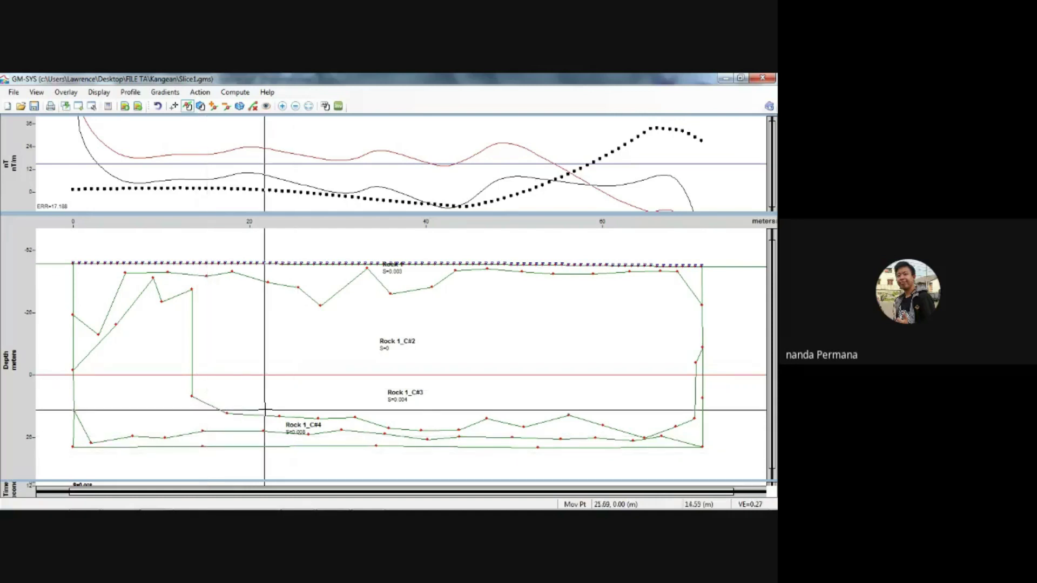
Lower the middle boundary's points between about 13 m and 23 m to roughly 16 to 21 m depth
drag(280, 416, 279, 425)
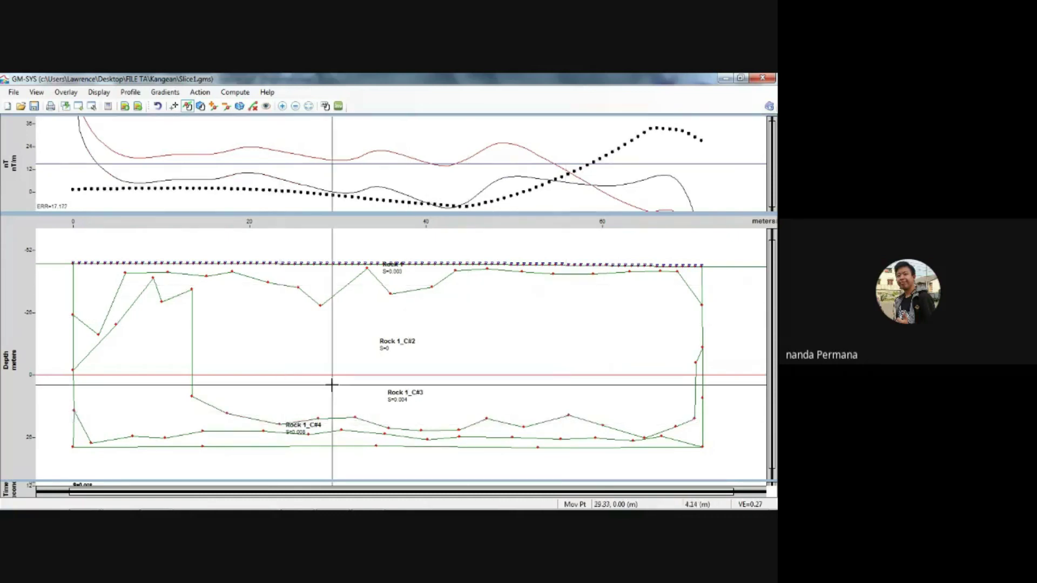
drag(225, 413, 186, 413)
Lower the lowest undulating boundary's points near 7, 15 and 44 m to roughly 26 to 28 m, and raise the uppermost boundary's 41 m point to about -39 m
drag(132, 437, 134, 441)
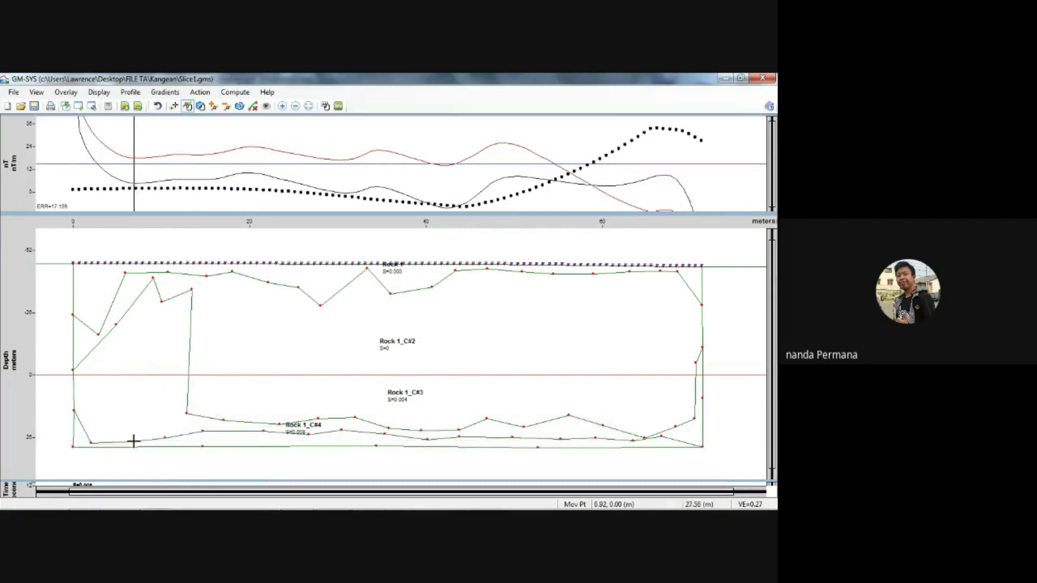
drag(203, 431, 204, 437)
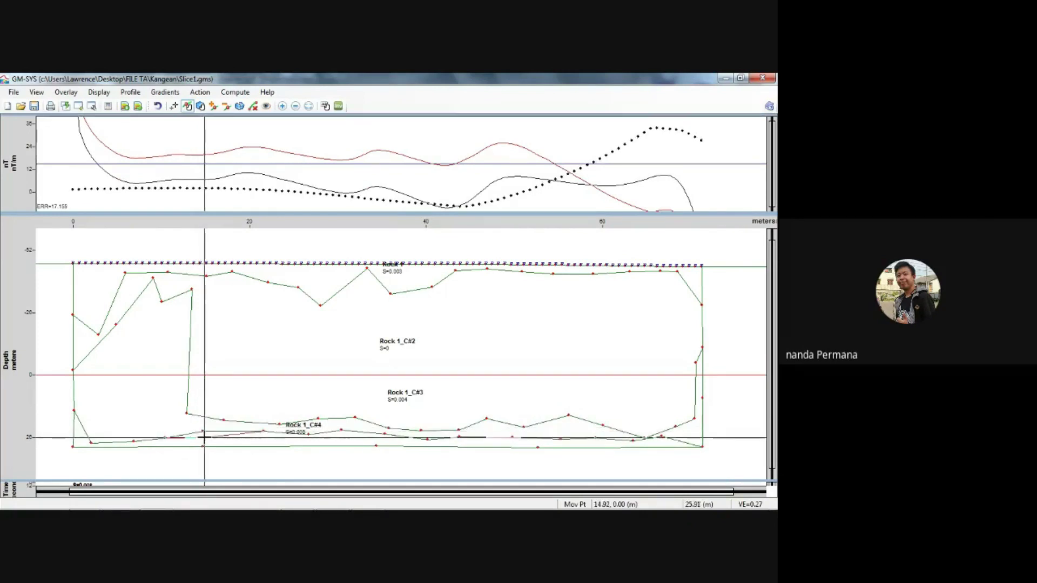
drag(463, 440, 459, 441)
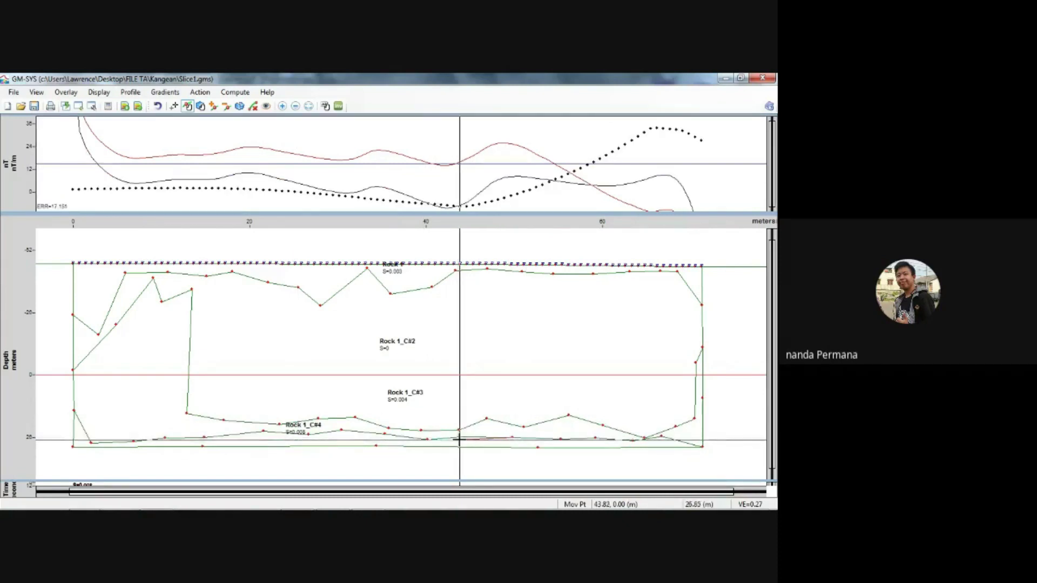
drag(432, 286, 424, 279)
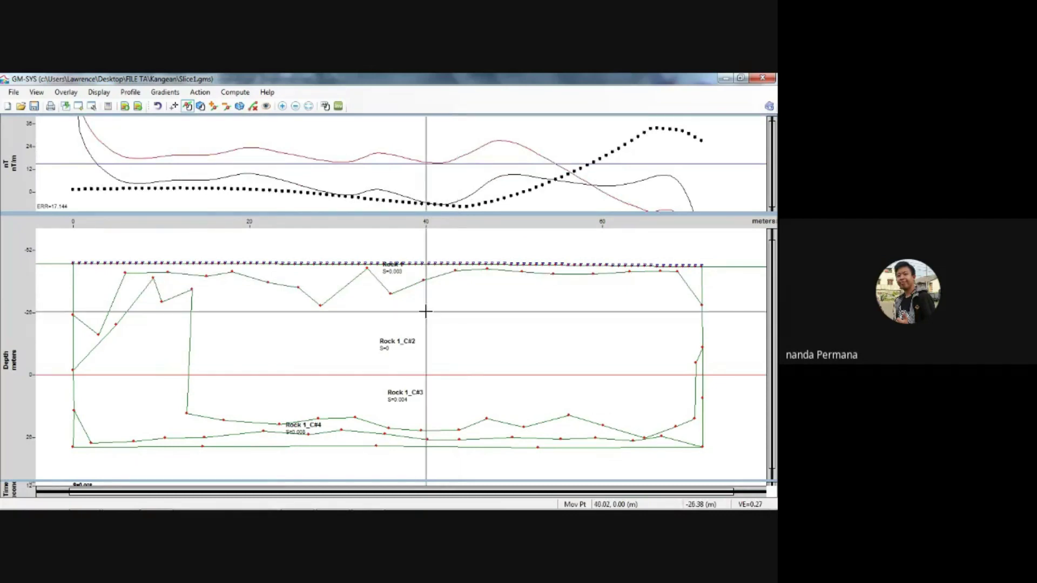
Set the susceptibility of block Rock 1_C#2 to 0.00002471 SI using the logarithmic scale
click(266, 105)
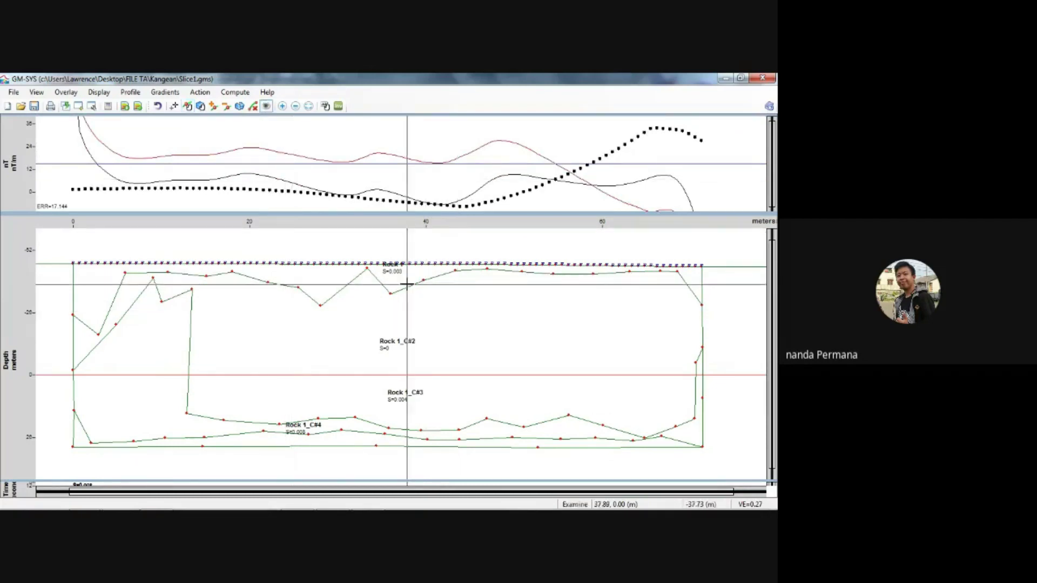
double_click(424, 351)
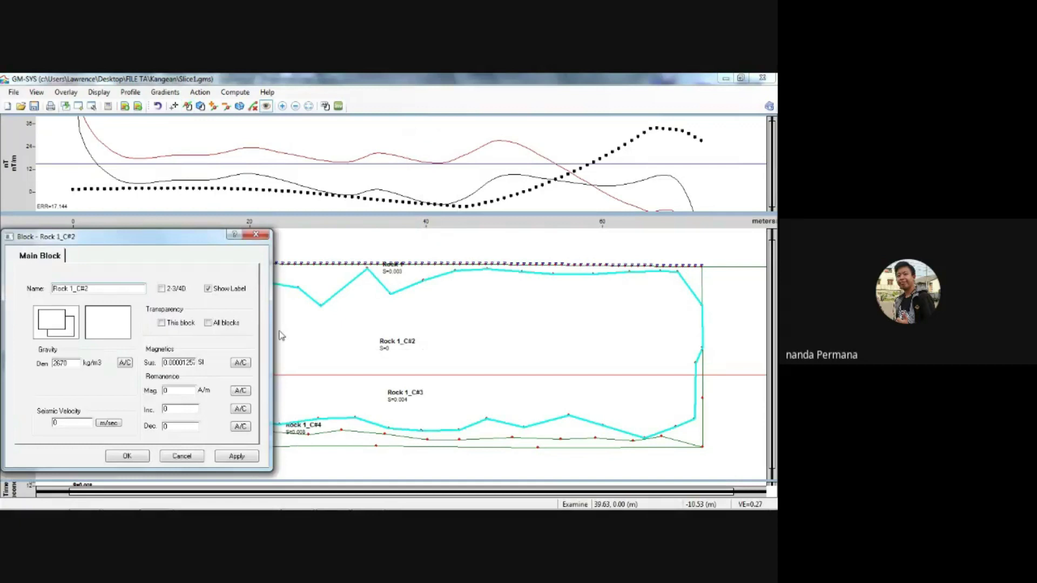
click(241, 363)
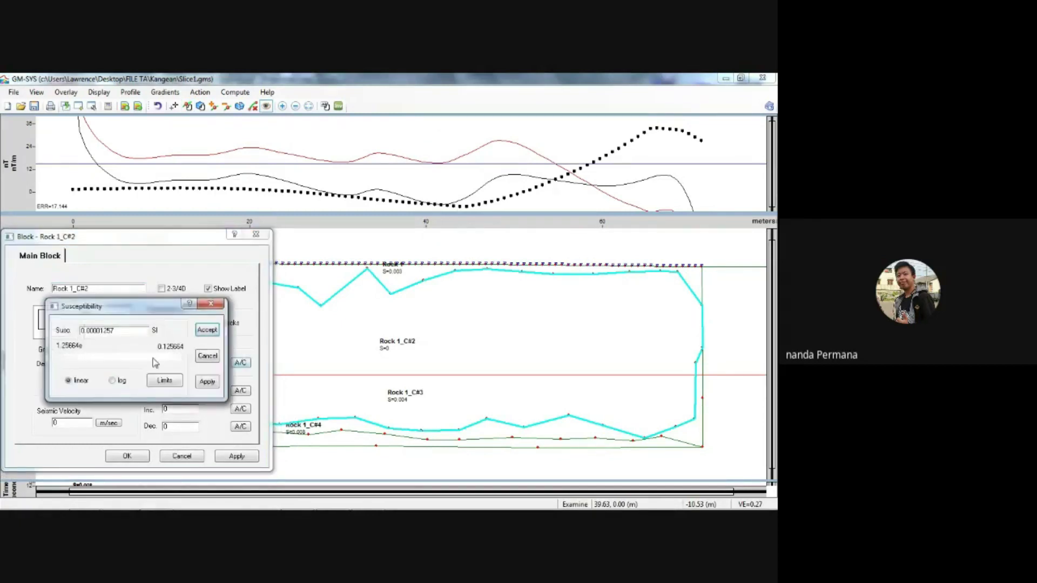
drag(76, 362, 74, 363)
mouse_move(77, 362)
mouse_down()
mouse_move(102, 369)
mouse_move(142, 356)
mouse_move(83, 353)
mouse_up()
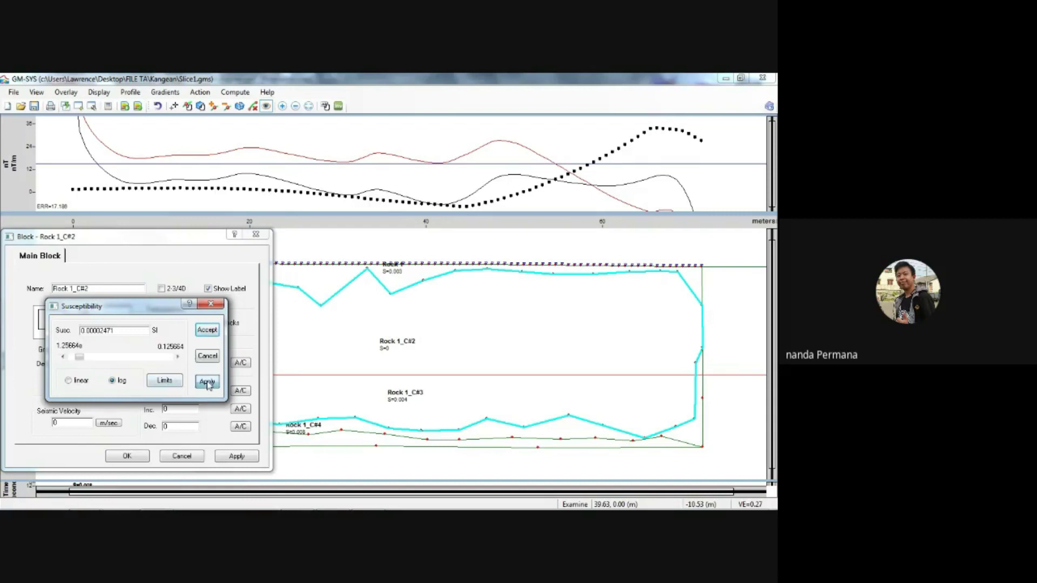
click(207, 331)
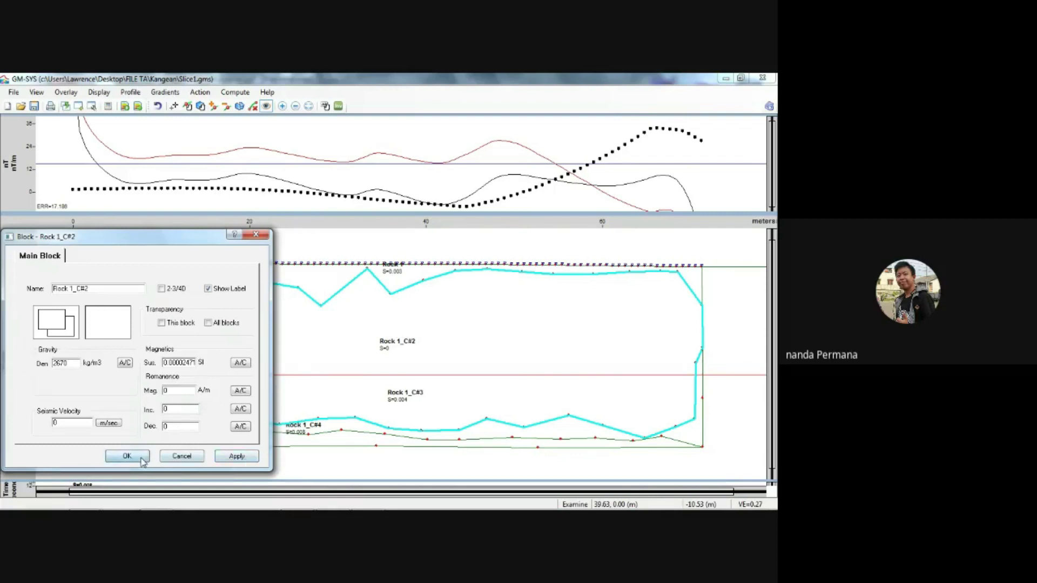
click(368, 501)
click(367, 502)
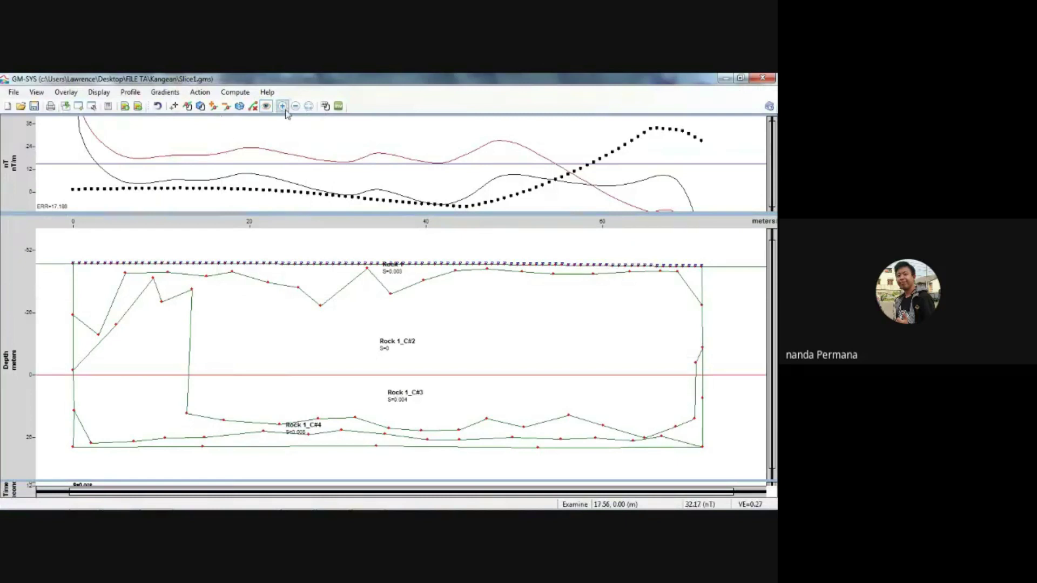
Lower the middle boundary's points near 13, 17, 51 and 56 m to roughly 19 to 23 m depth, shifting the 13 m point to about 10 m
click(188, 106)
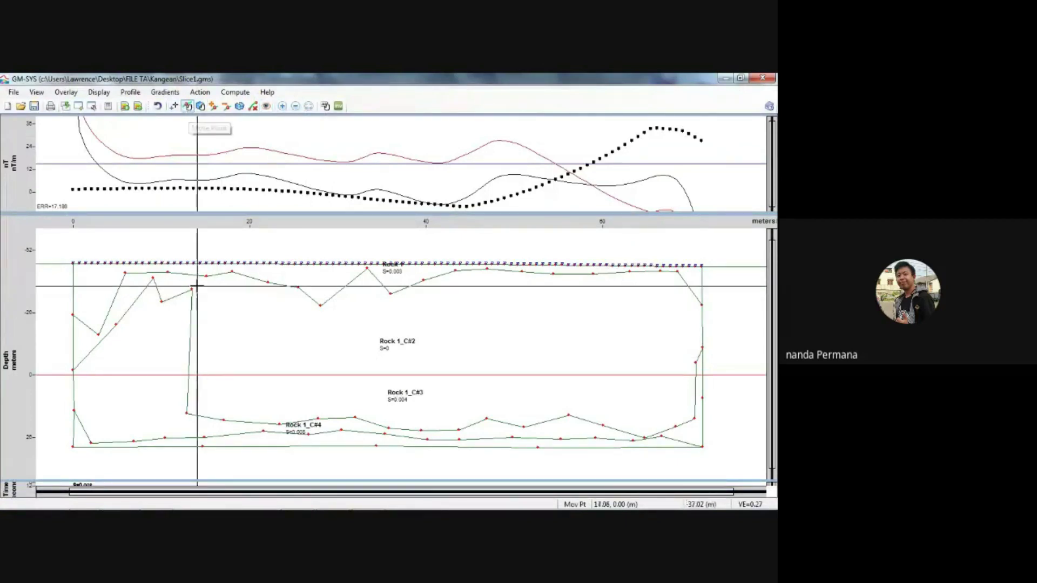
drag(187, 404, 165, 422)
drag(223, 420, 223, 426)
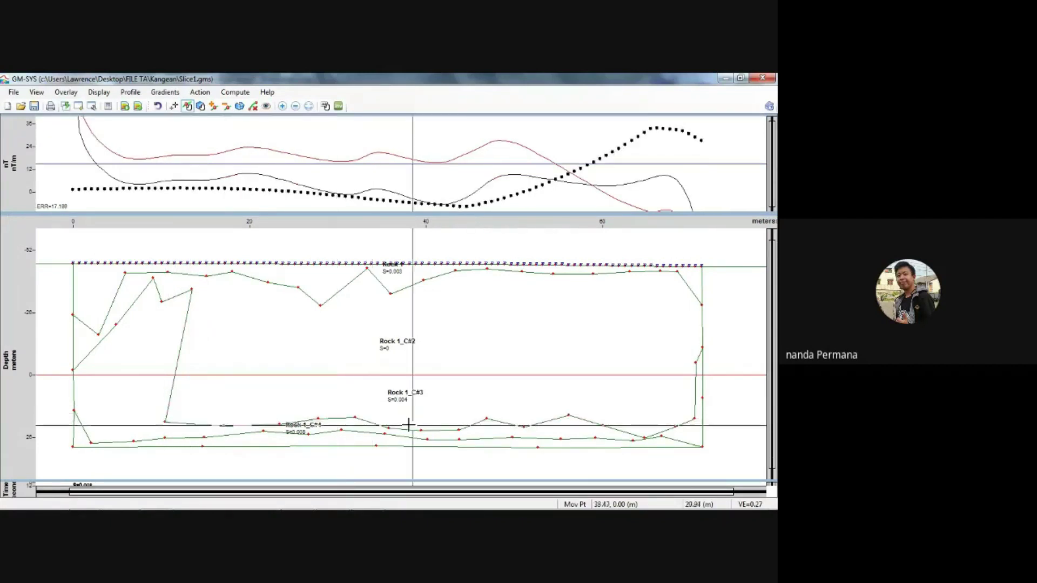
drag(524, 428, 570, 425)
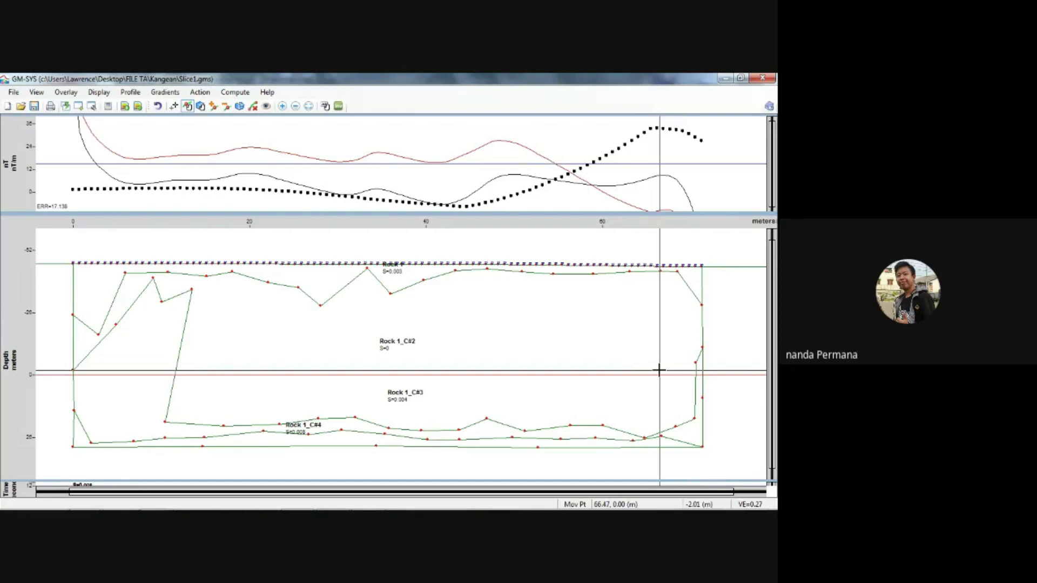
Split block Rock 1_C#2 along a zigzag line from its point at about 13 m, -35 m depth to its point at about 71 m, -5 m
click(240, 107)
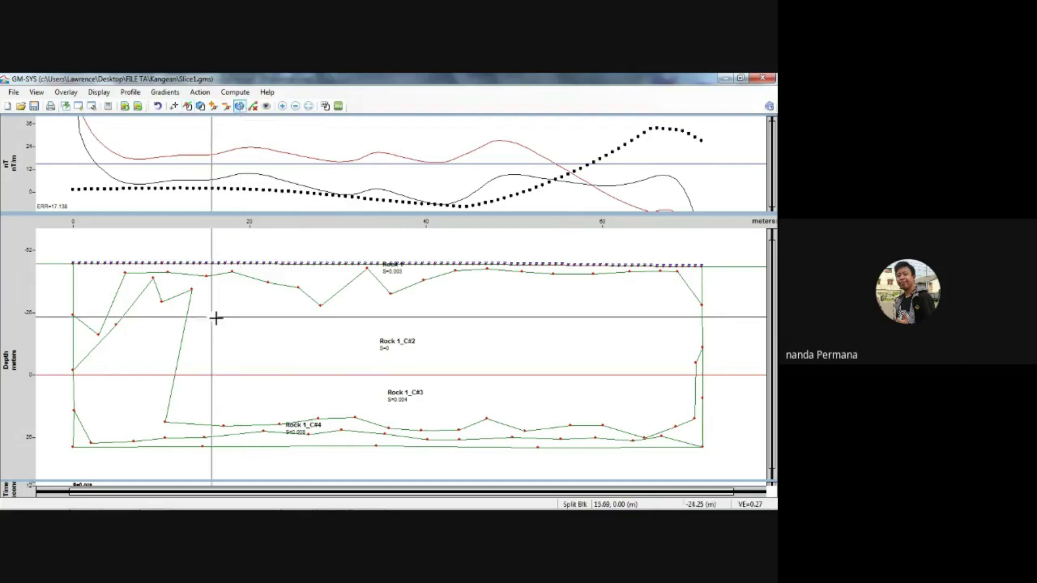
click(191, 290)
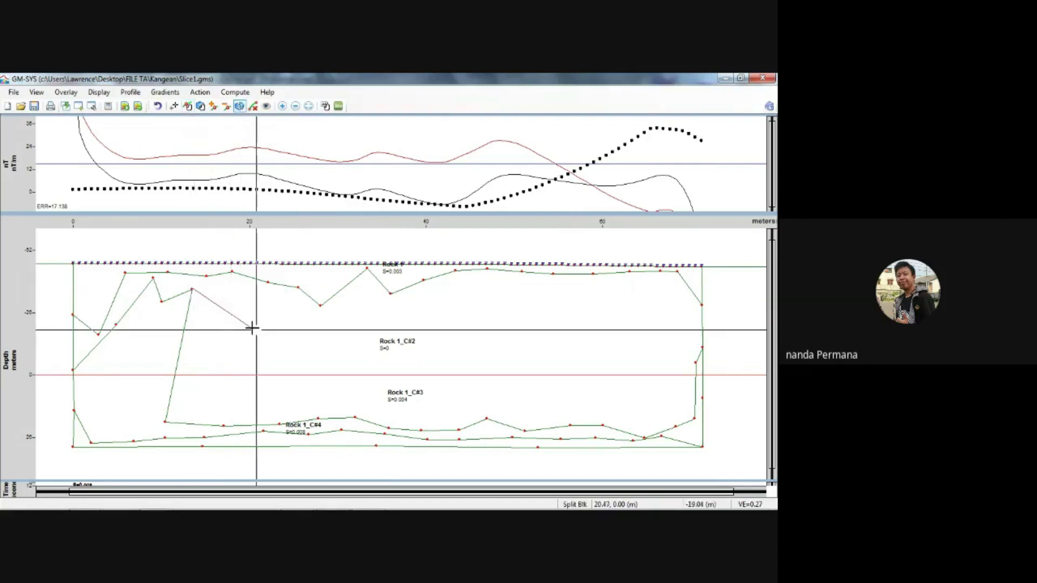
click(267, 341)
click(308, 331)
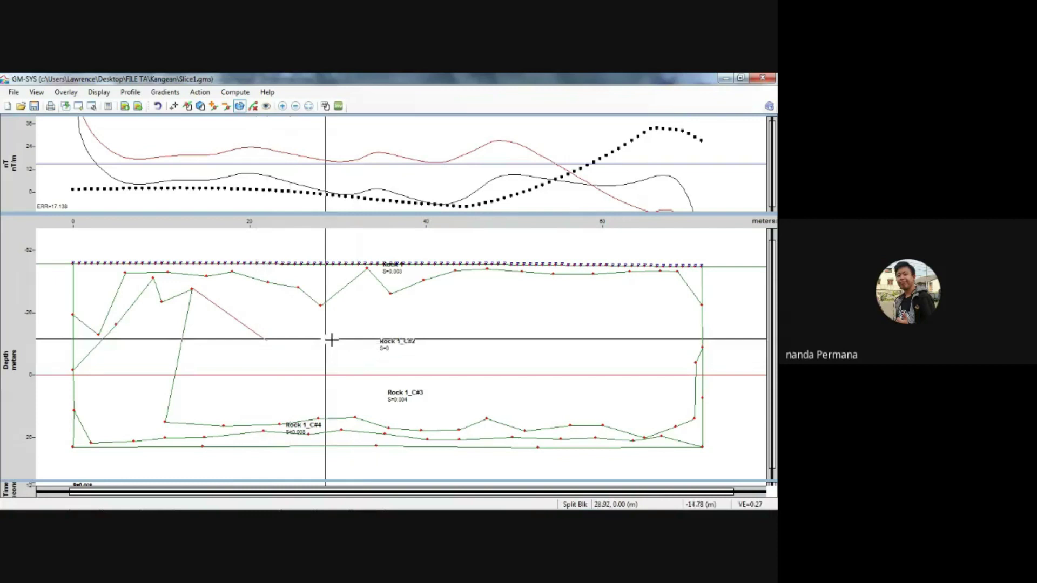
click(397, 359)
click(474, 349)
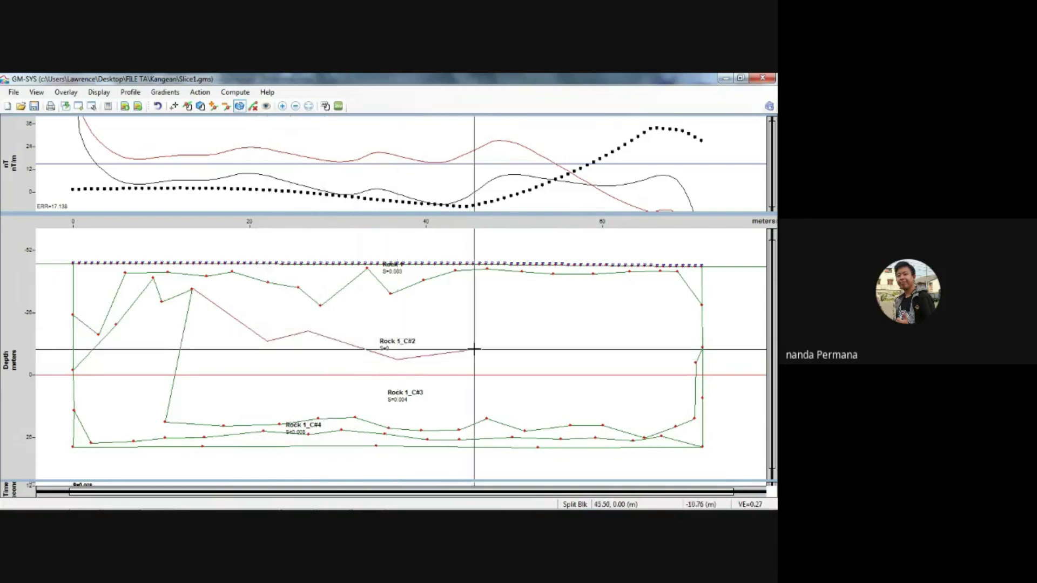
click(523, 374)
click(596, 342)
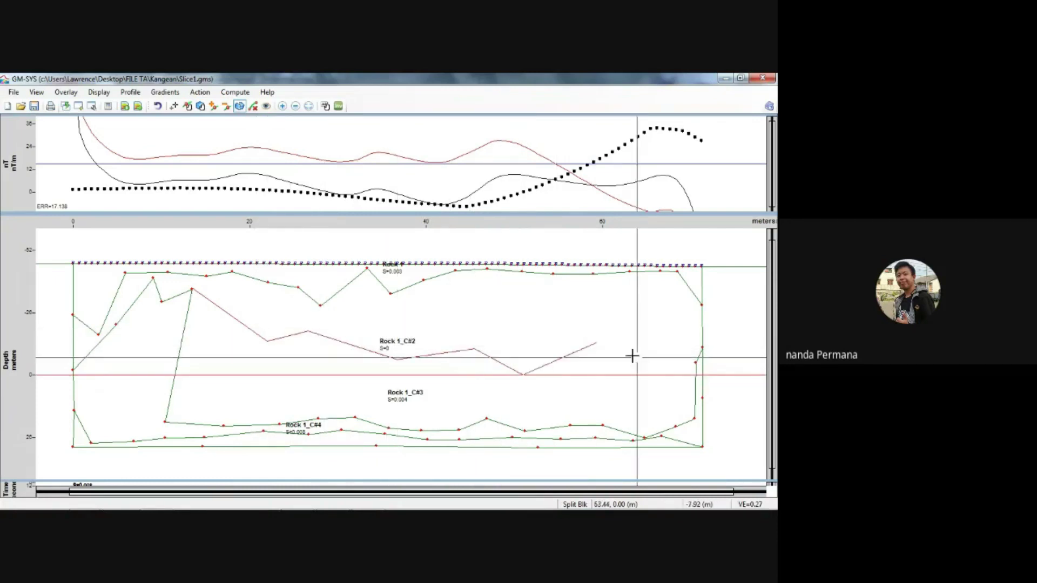
click(667, 367)
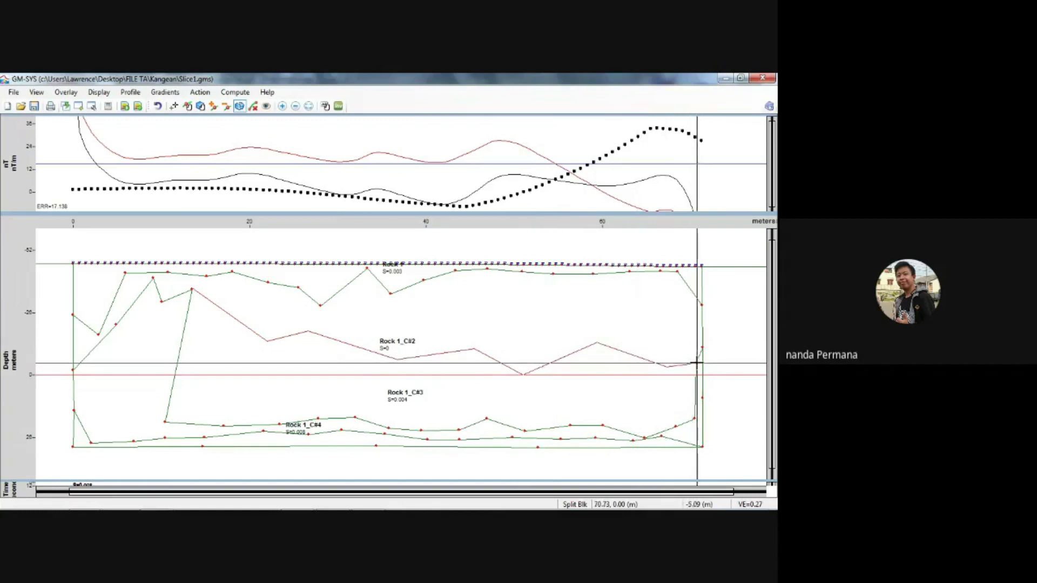
click(696, 362)
click(696, 381)
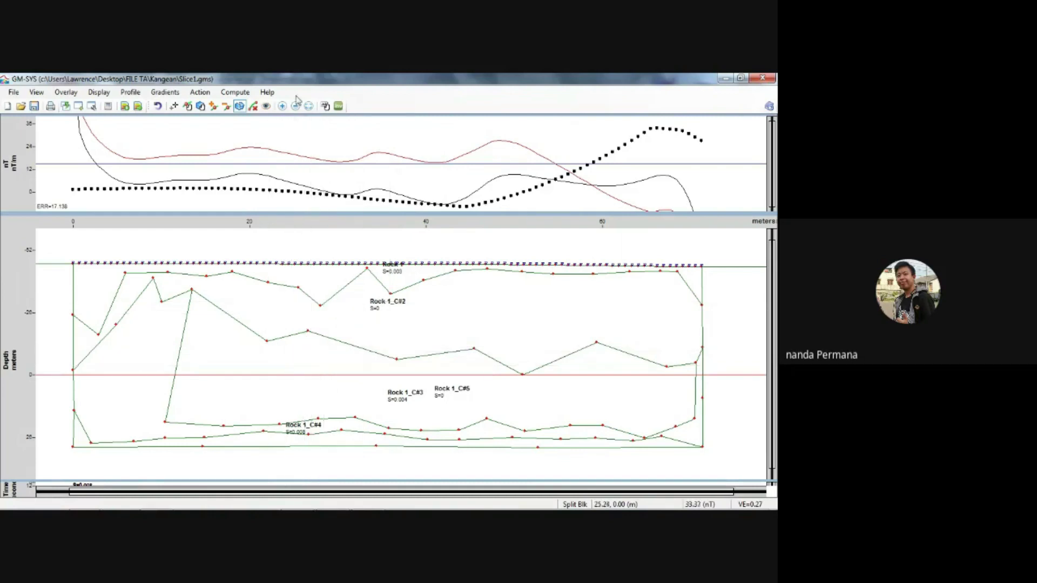
Set the susceptibility of block Rock 1_C#2, above the zigzag split, to 0.00001257 SI
click(264, 107)
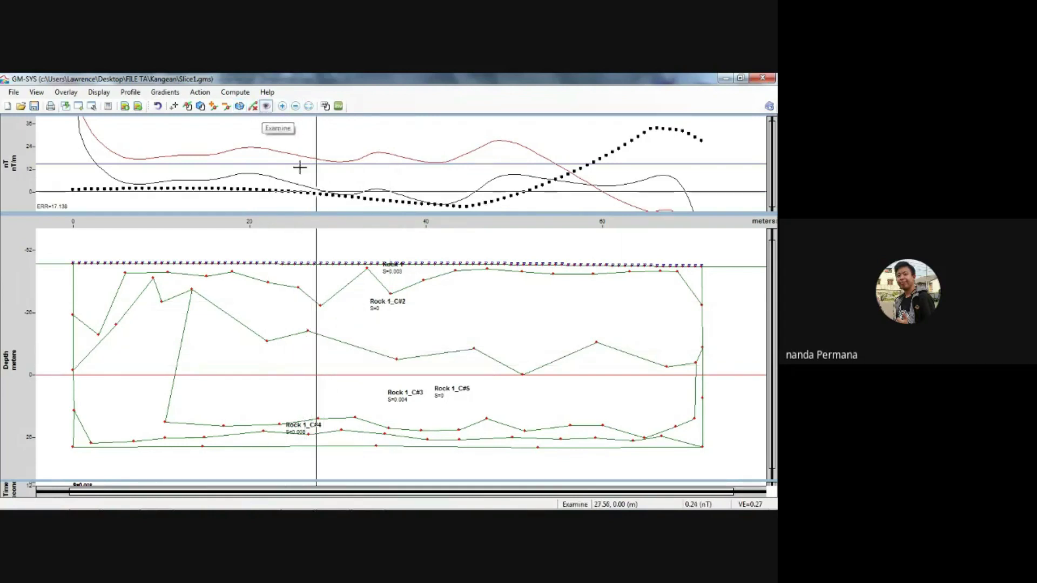
click(424, 335)
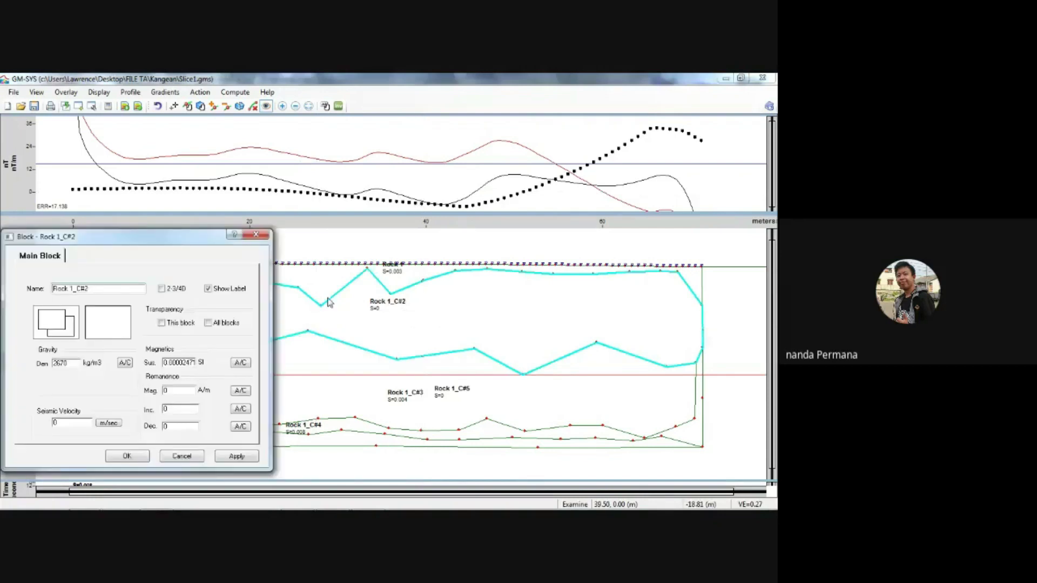
click(243, 363)
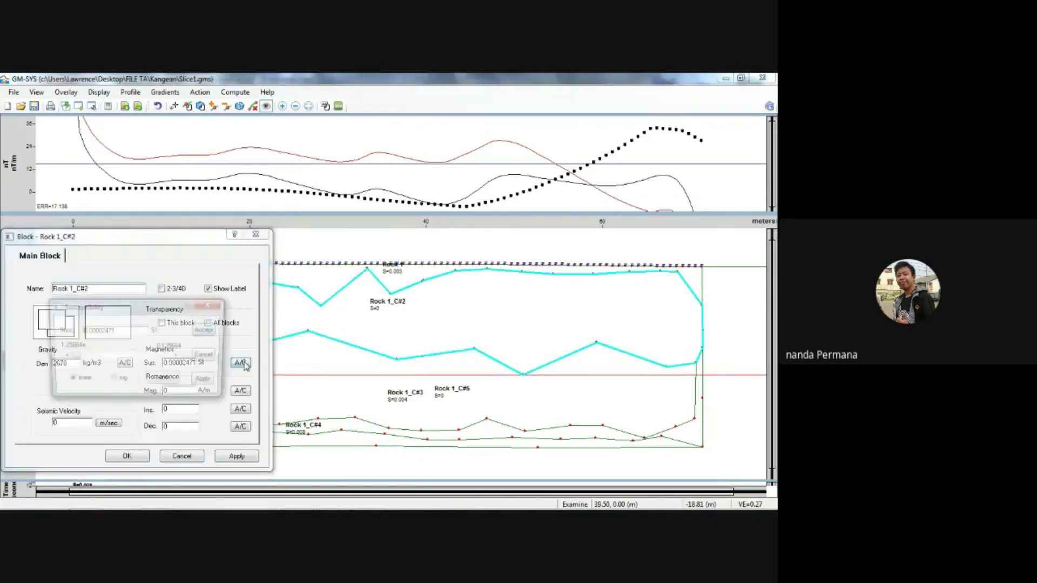
drag(76, 361, 79, 360)
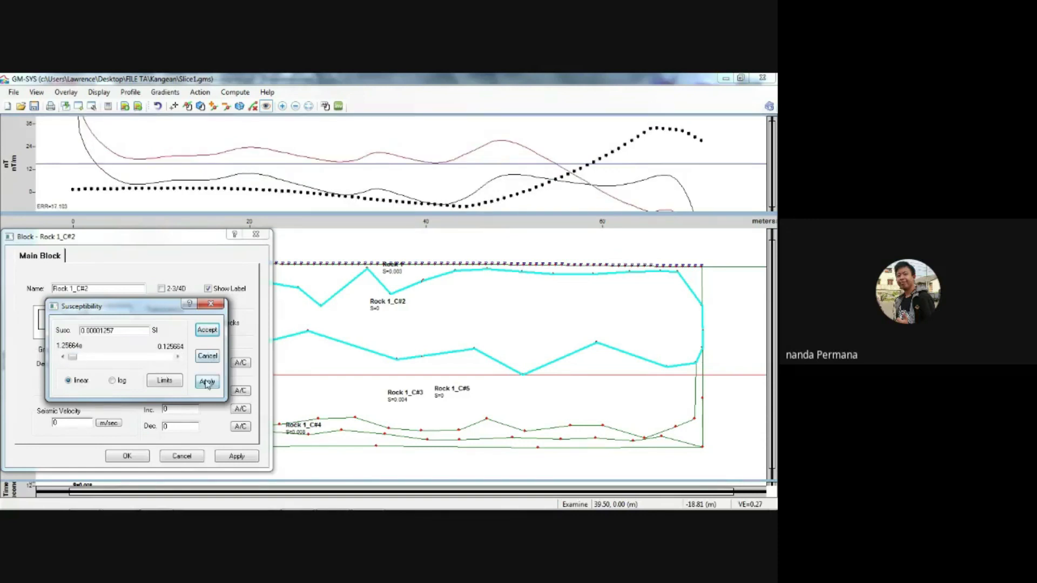
click(207, 331)
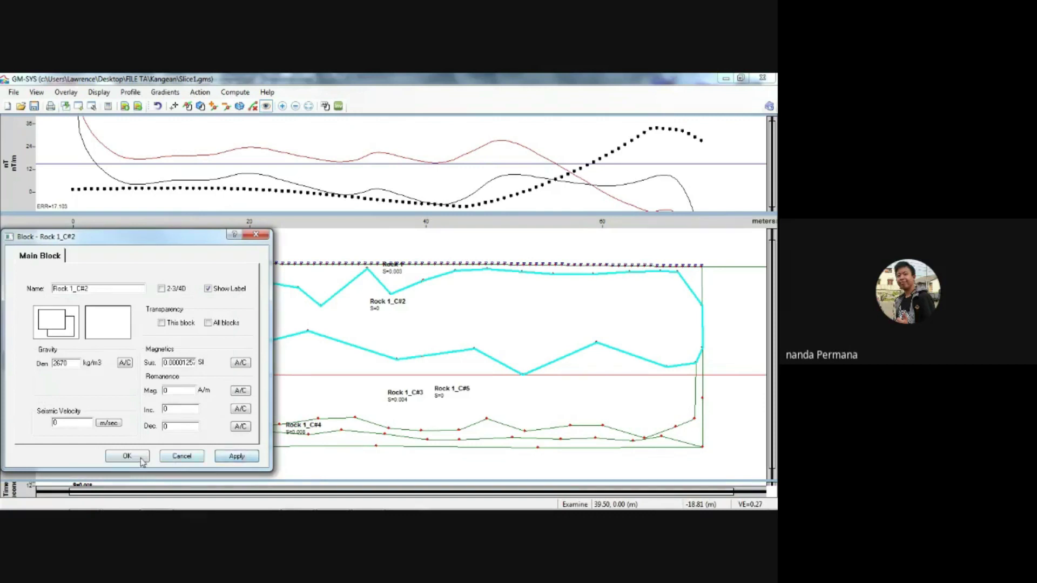
click(142, 460)
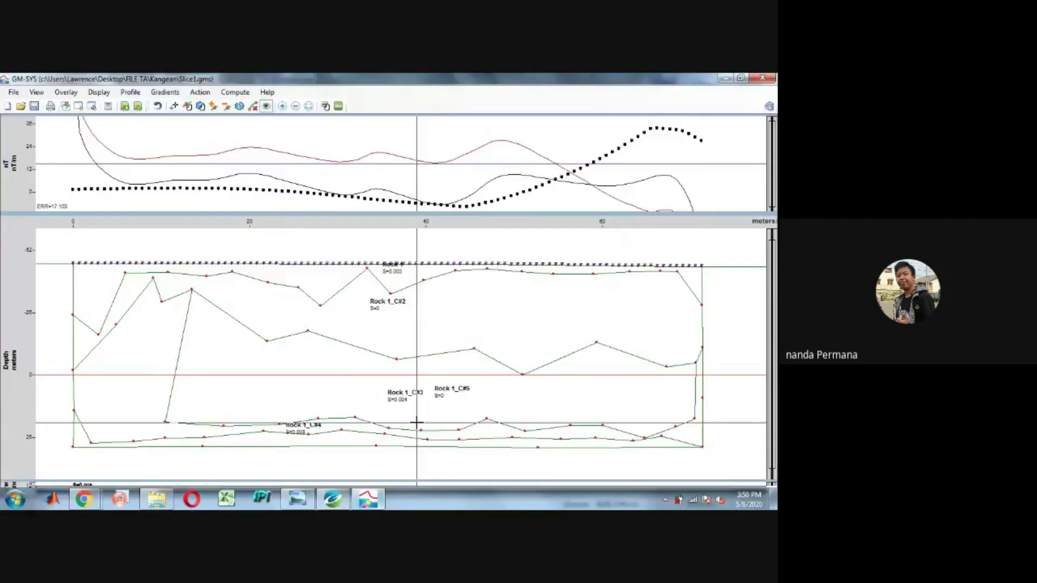
Set the susceptibility of block Rock 1_C#5, below the zigzag split, to 0.00126900 SI
double_click(346, 380)
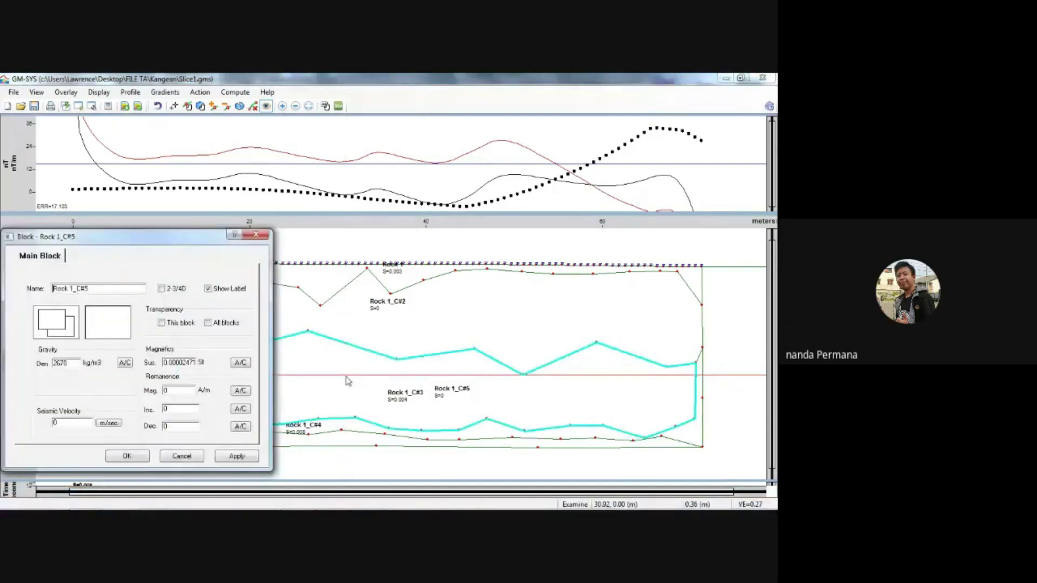
click(244, 363)
drag(73, 362, 74, 363)
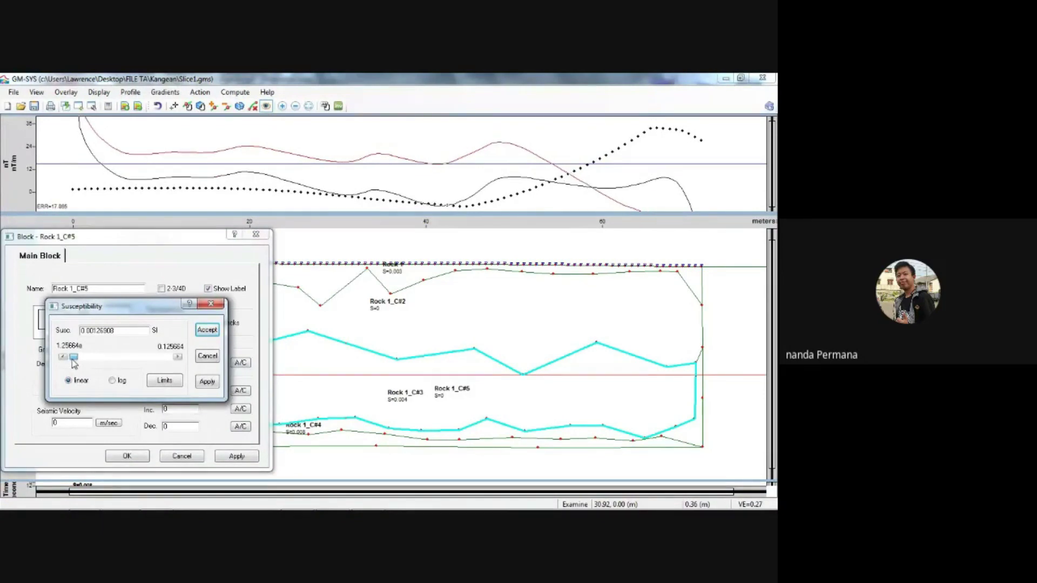
click(200, 332)
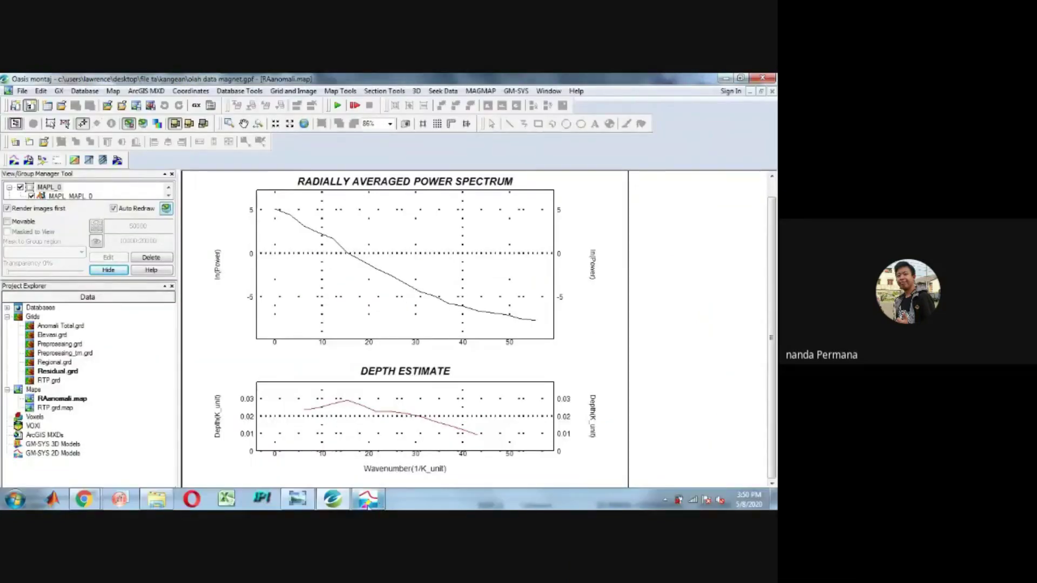
click(367, 501)
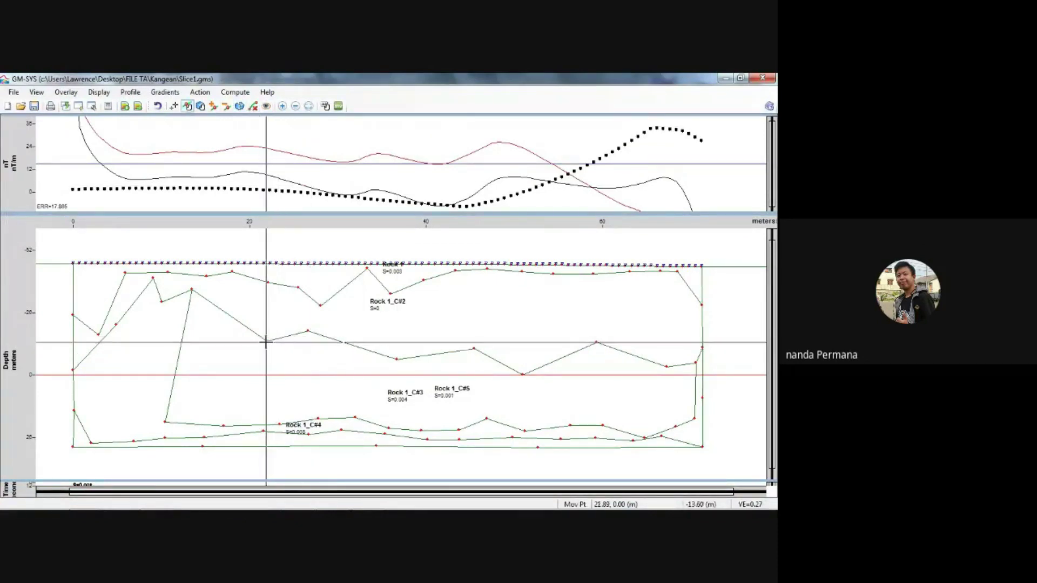
Lower the split boundary's points near 22, 27 and 37 m to about 5 to 6 m depth
drag(265, 341, 254, 388)
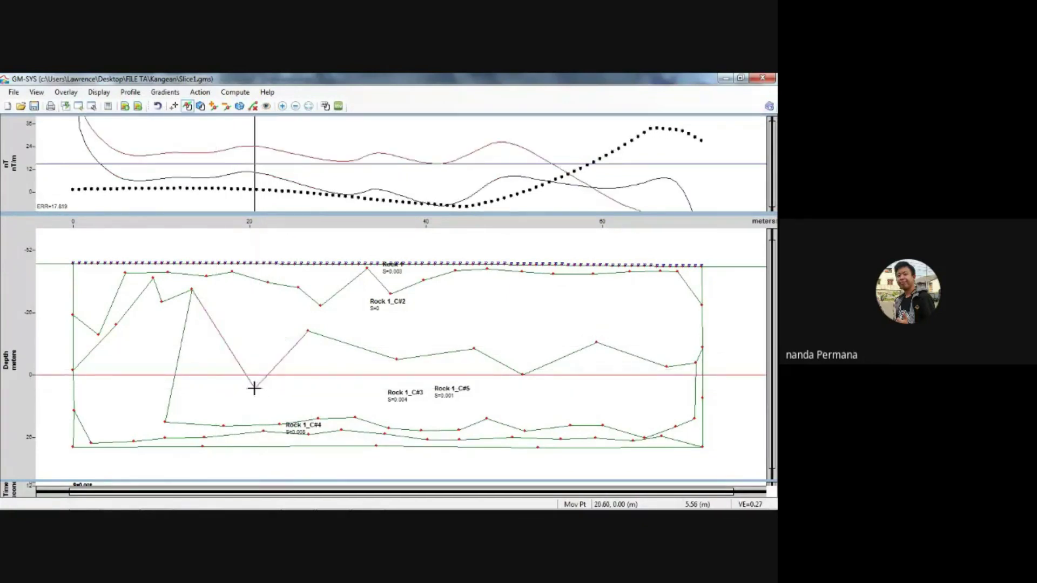
drag(307, 327, 307, 386)
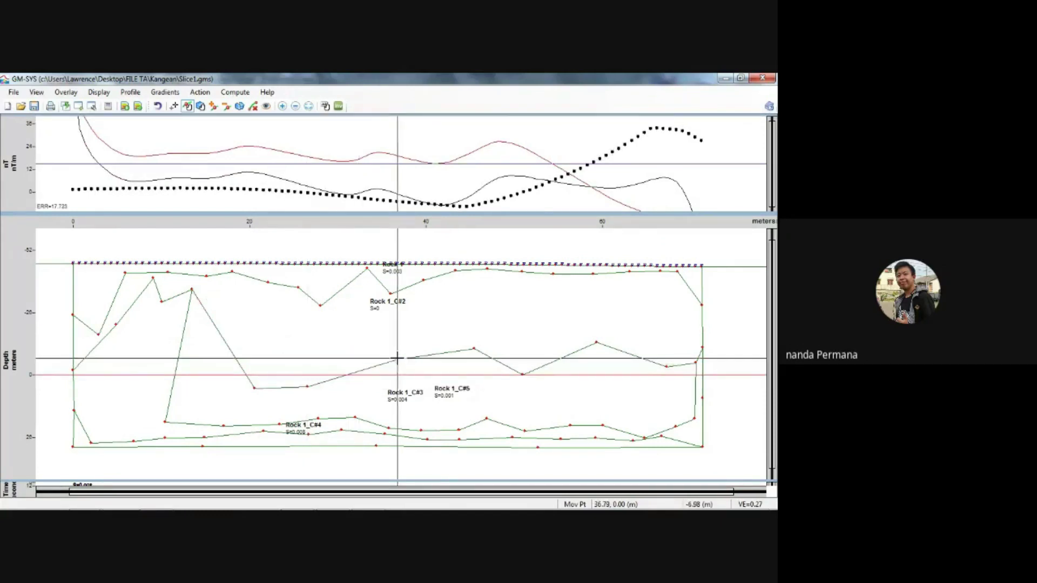
drag(404, 374, 406, 389)
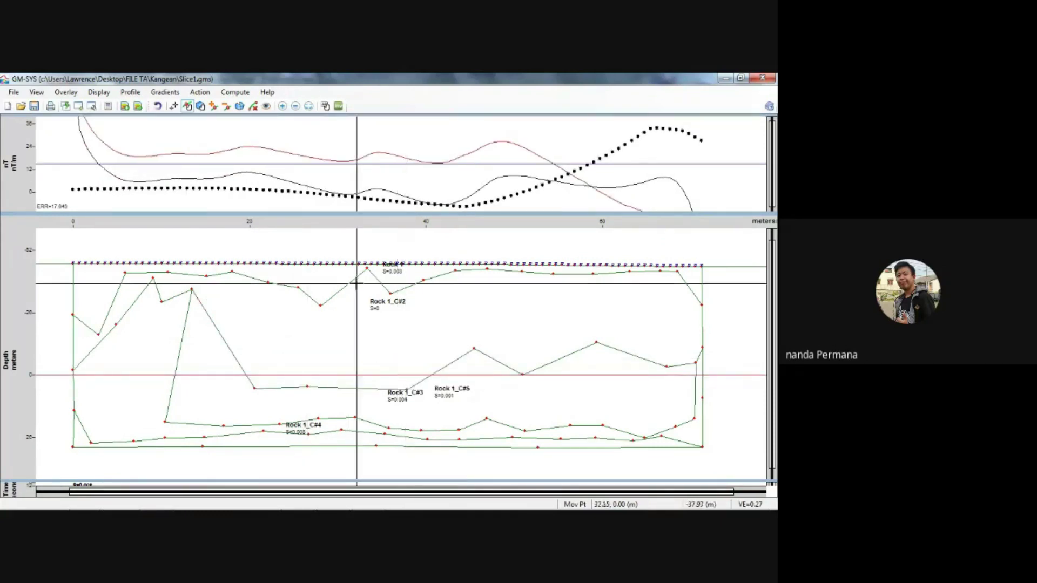
Add intermediate points along the split boundary between Rock 1_C#2 and Rock 1_C#5, from about 16 m to 69 m
click(211, 107)
click(213, 321)
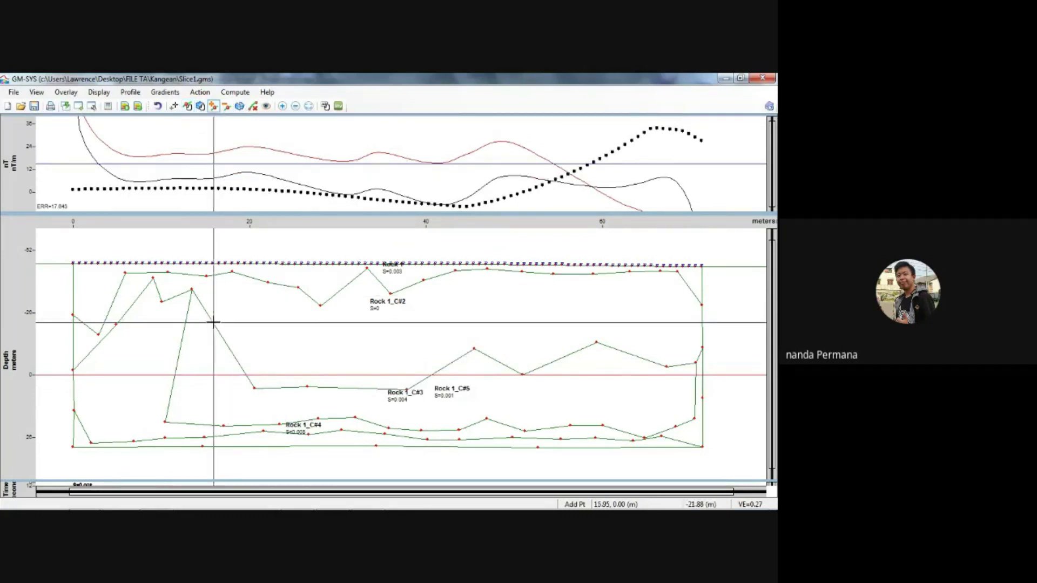
click(235, 357)
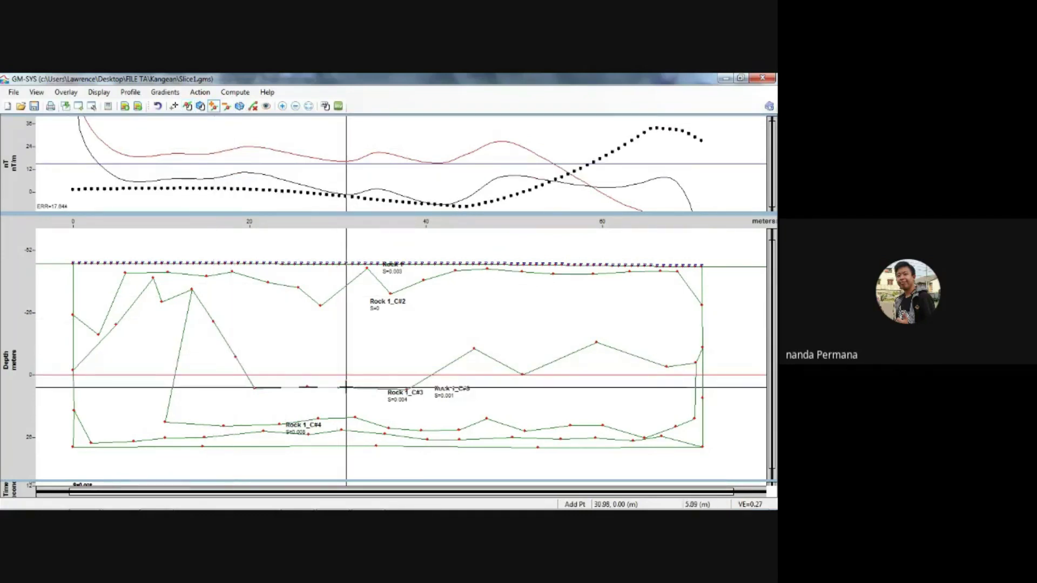
click(378, 390)
click(437, 370)
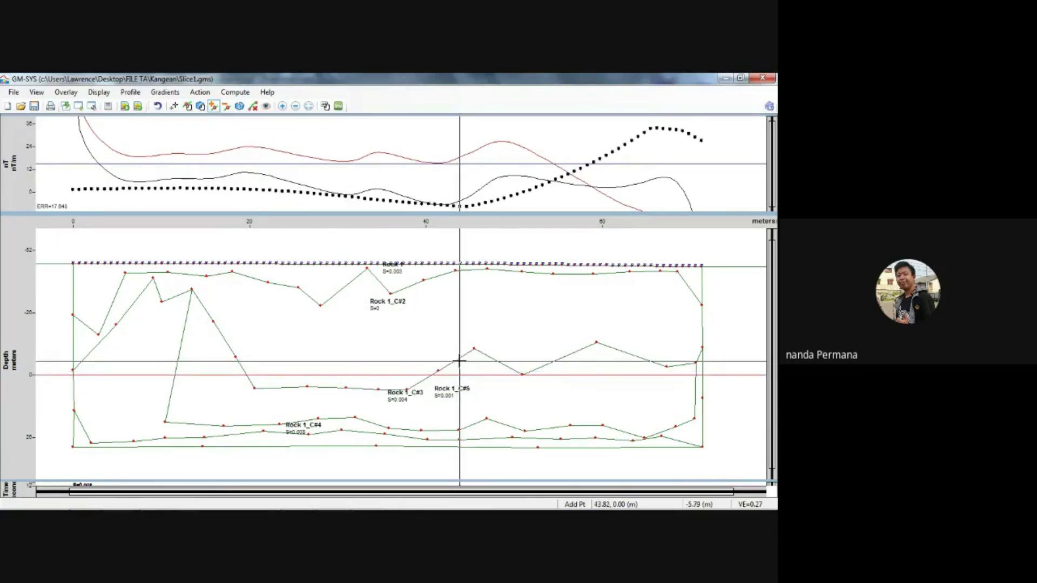
click(459, 361)
click(497, 361)
click(547, 363)
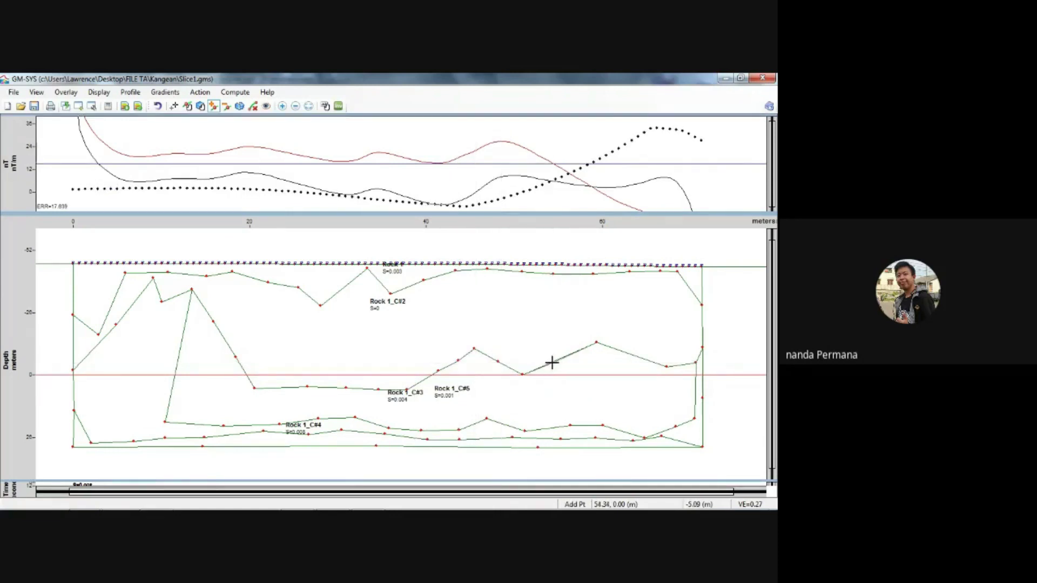
click(578, 351)
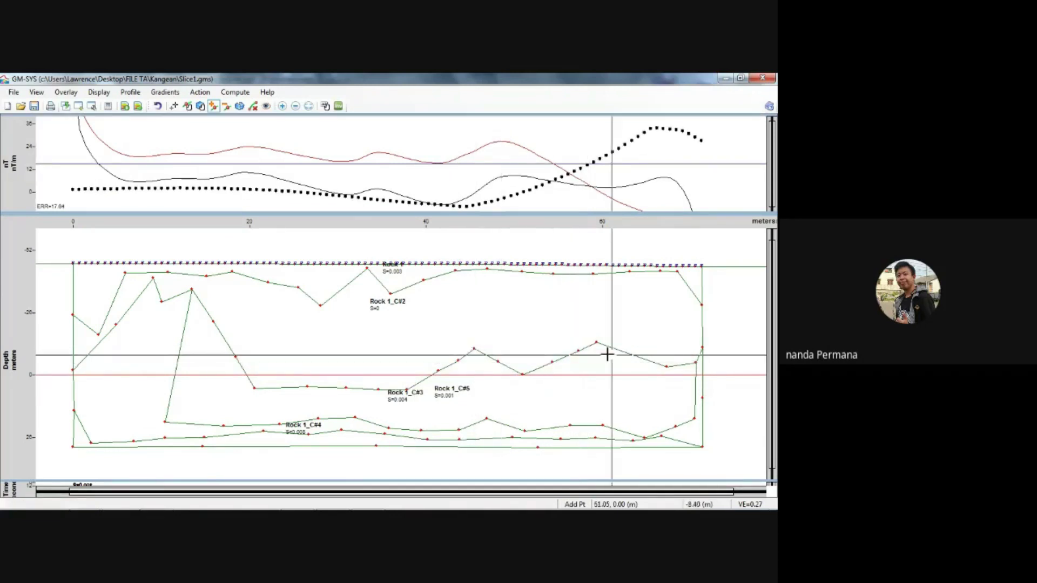
click(630, 355)
click(645, 361)
click(684, 365)
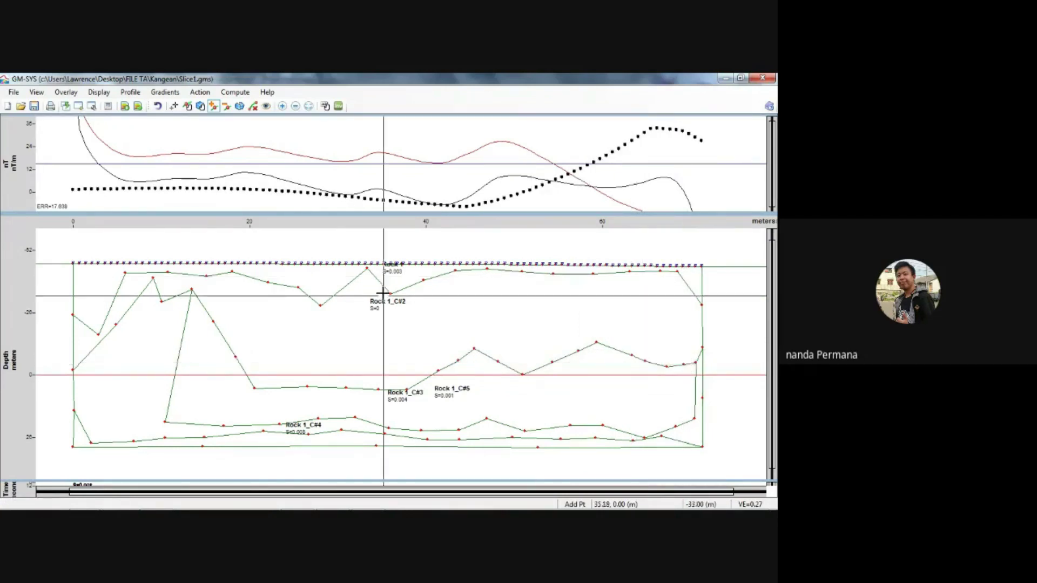
Lower the points of the split boundary between Rock 1_C#2 and Rock 1_C#5, from about 15 m to 61 m, to at most 16 m depth
click(191, 106)
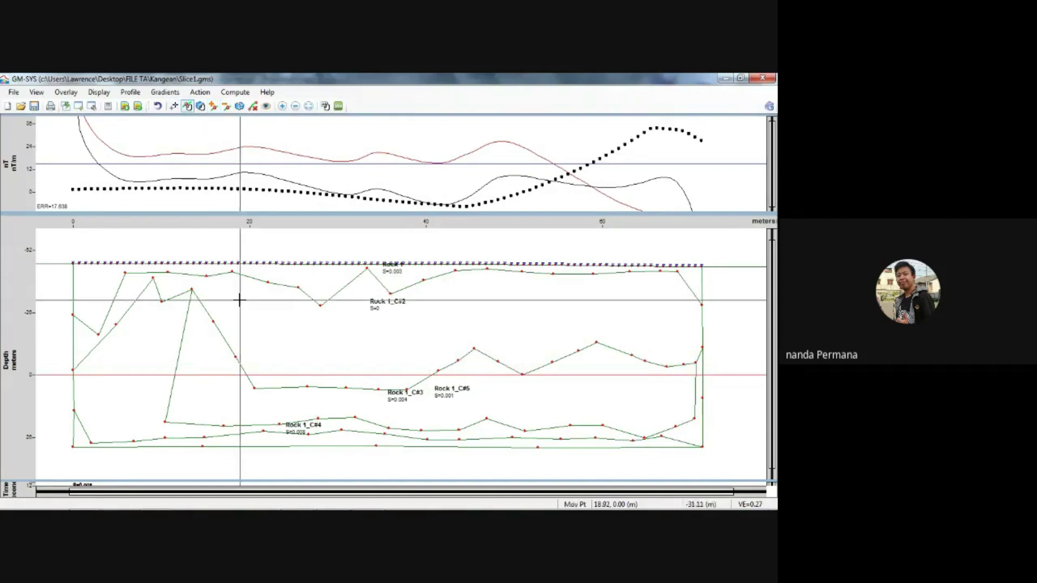
drag(214, 321, 421, 415)
drag(437, 373, 482, 394)
drag(475, 351, 570, 405)
drag(555, 365, 614, 408)
mouse_move(579, 350)
mouse_down()
mouse_move(591, 348)
mouse_move(579, 350)
mouse_up()
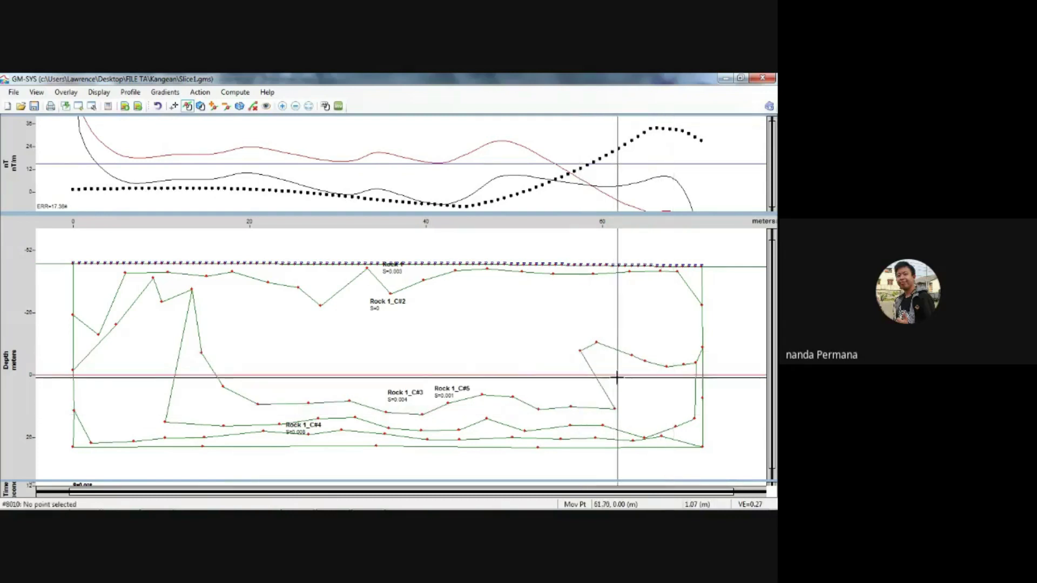
Shift the split boundary's remaining eastern points to about 65 to 70 m distance, extending the lowered layer toward the model's far edge
drag(580, 350, 646, 401)
drag(597, 338, 678, 402)
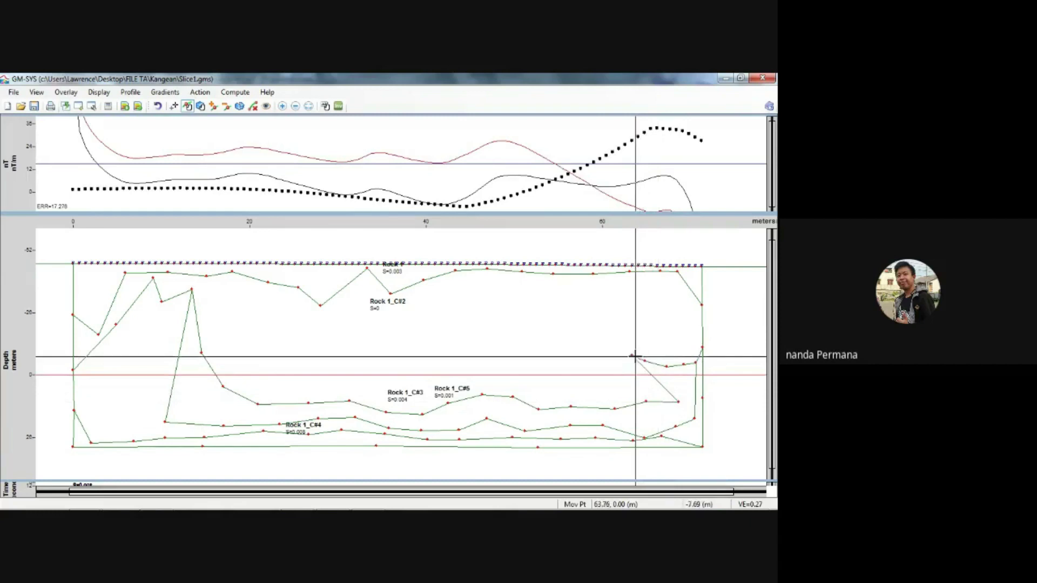
drag(632, 356, 574, 355)
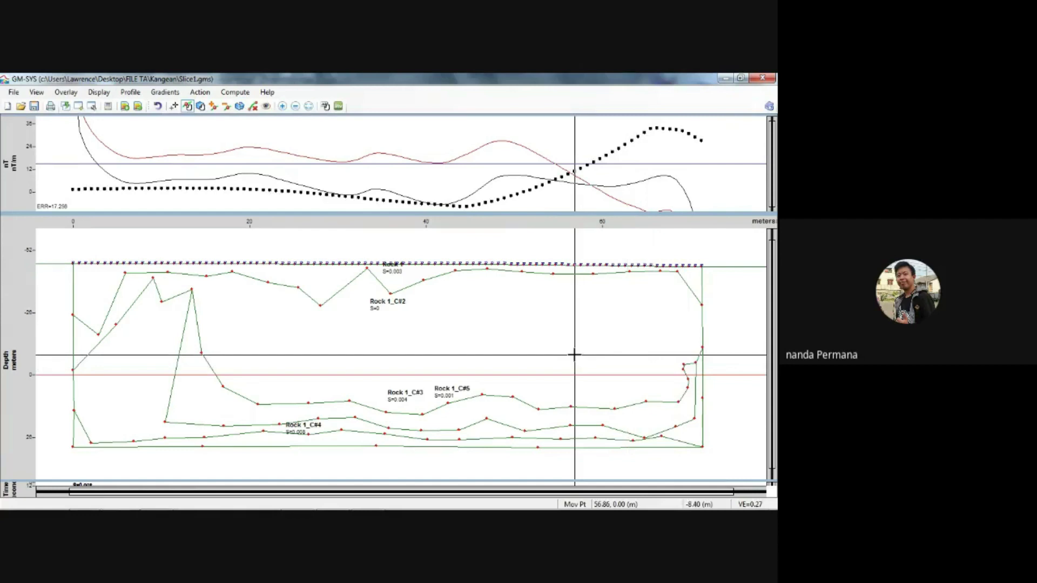
Reshape the boundaries near the profile start, moving Rock 1_C#3's lower corner to about 6 m and lowering the points near 9, 12 and 15 m
drag(574, 355, 125, 418)
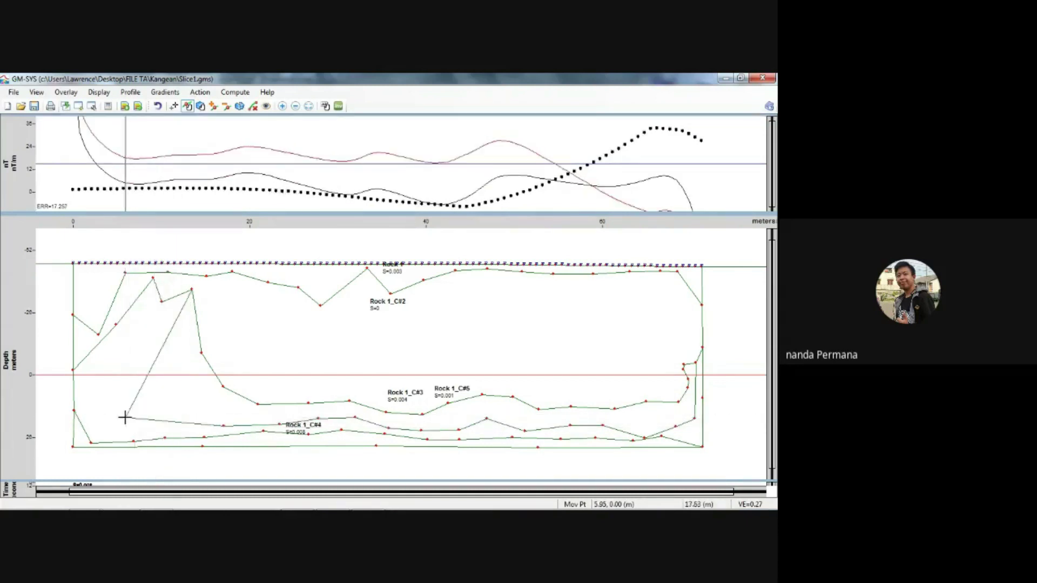
drag(201, 353, 205, 411)
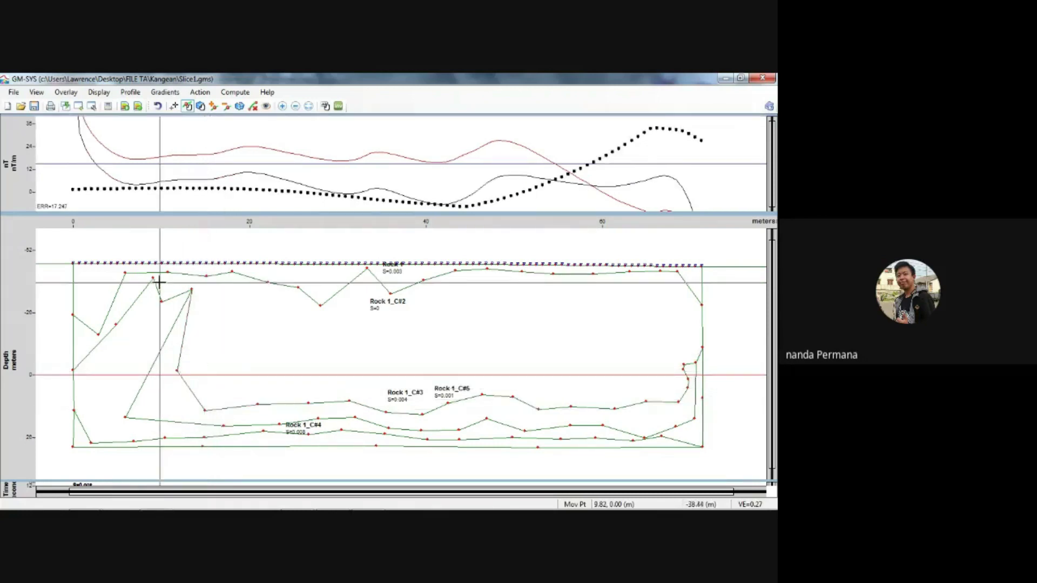
drag(153, 278, 152, 297)
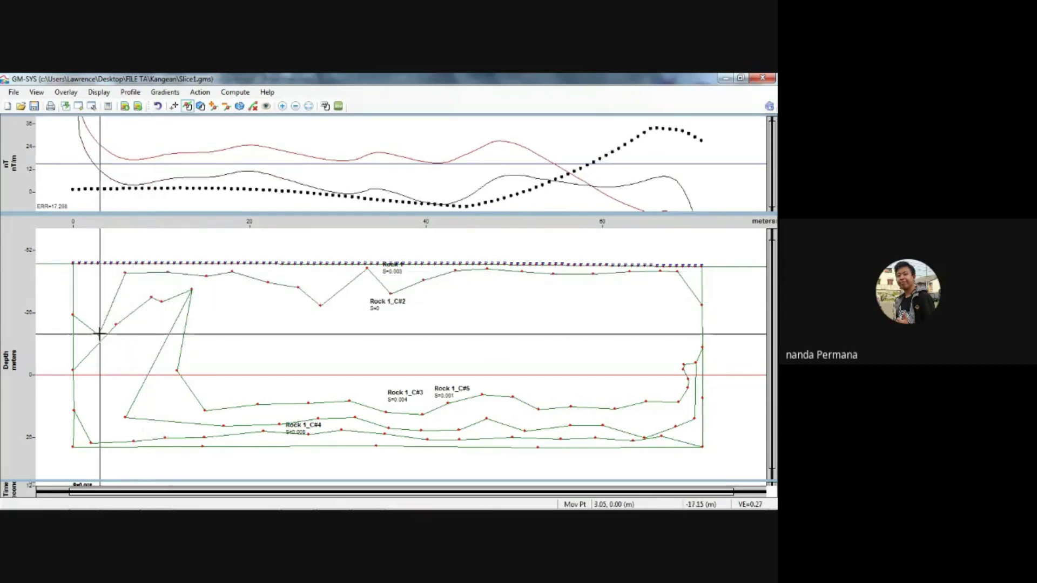
Reshape the base of block Rock 1 between about 1 m and 28 m, with low points near 12 m and 25 m above zero depth
drag(98, 331, 81, 344)
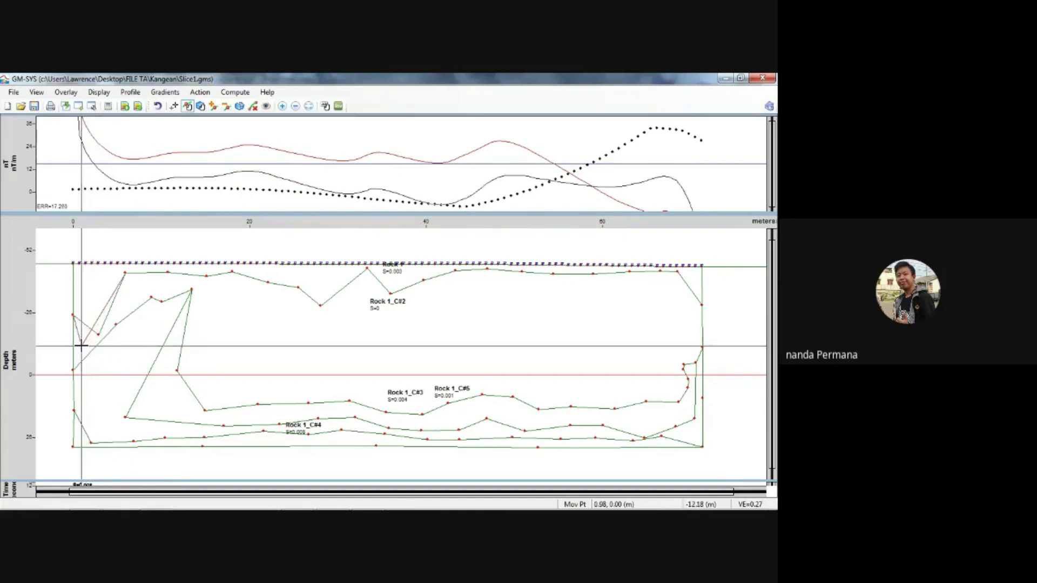
drag(125, 273, 170, 275)
drag(169, 275, 320, 314)
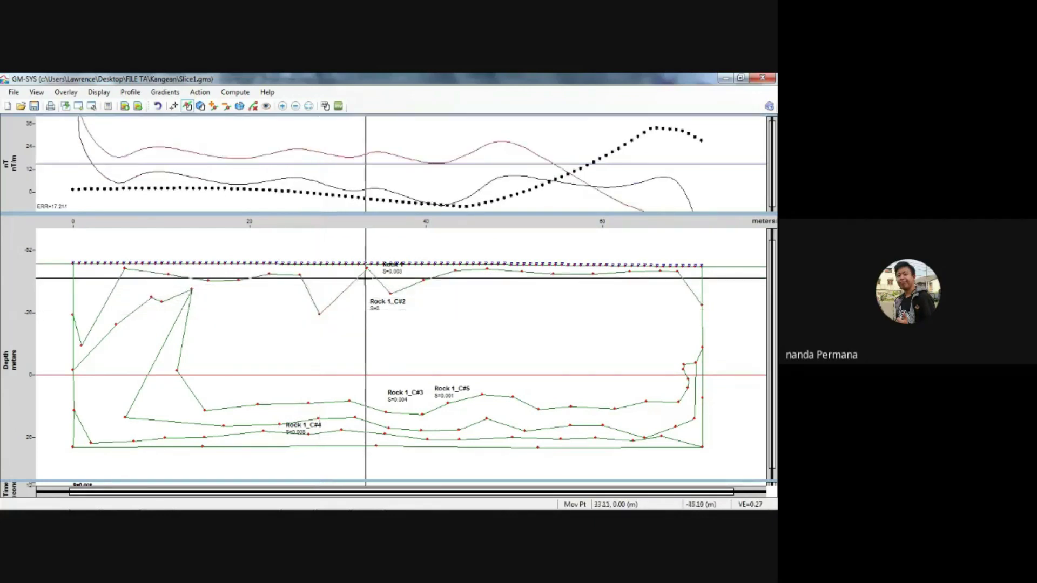
Reshape the base of block Rock 1 from about 33 m to 69 m, raising the points beyond 50 m close to the surface
drag(366, 268, 389, 287)
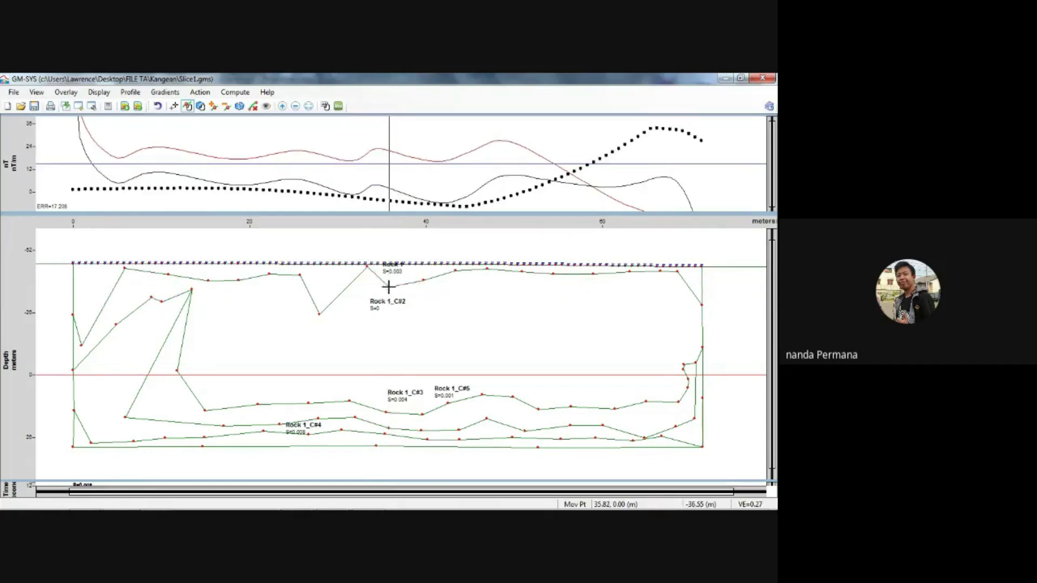
click(422, 281)
drag(423, 281, 488, 269)
click(455, 270)
click(486, 270)
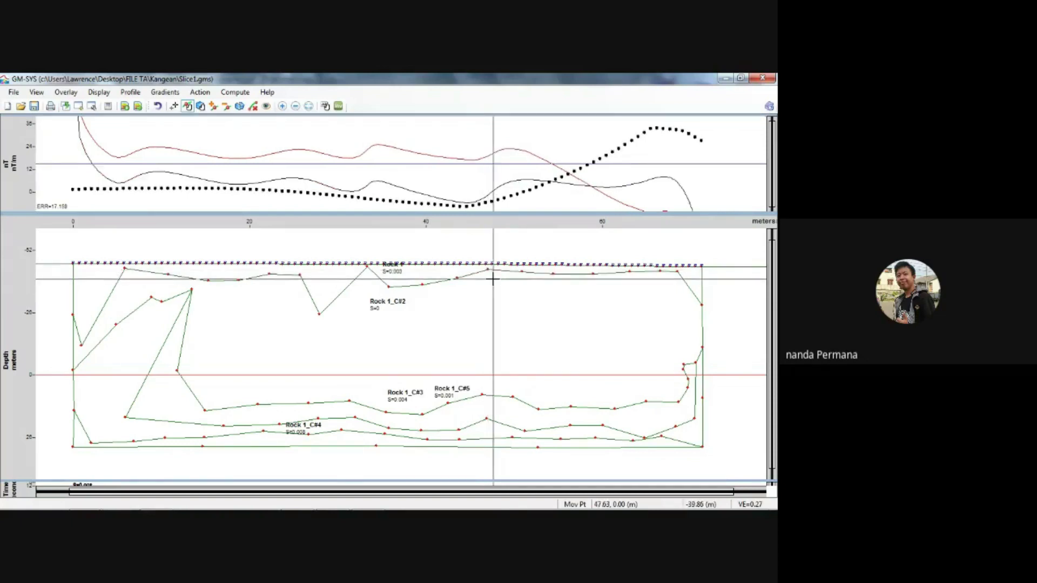
drag(520, 276, 686, 277)
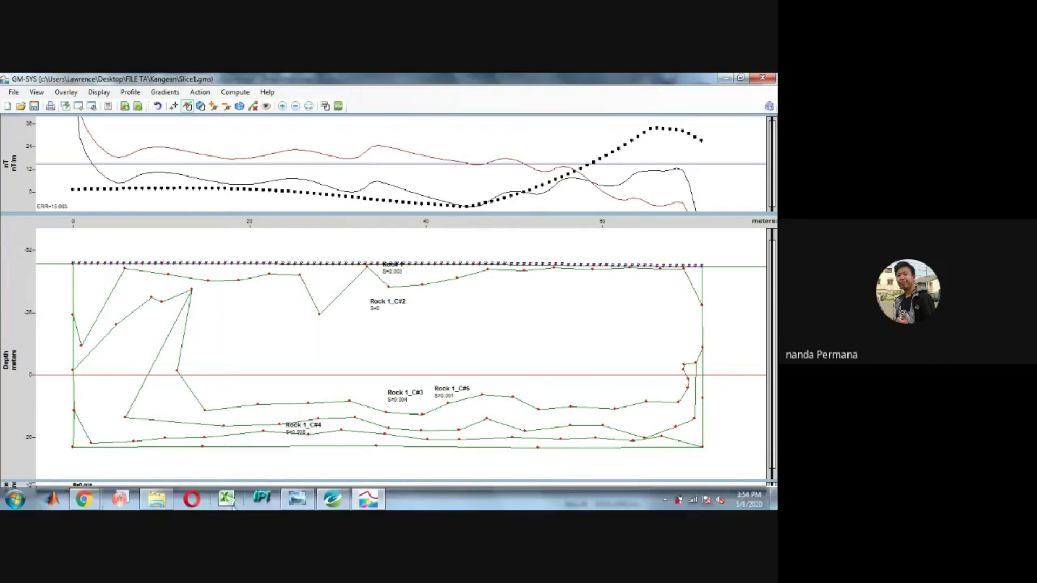
Switch to the Serang geological map in Windows Photo Viewer and examine its cross-sections, mapped formations and rock legend
mouse_move(330, 500)
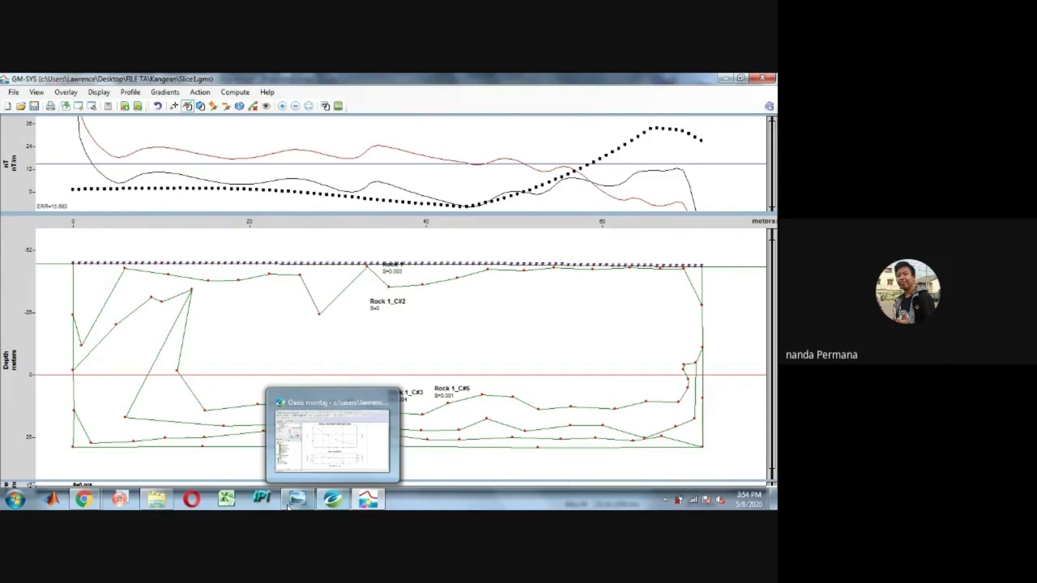
click(289, 502)
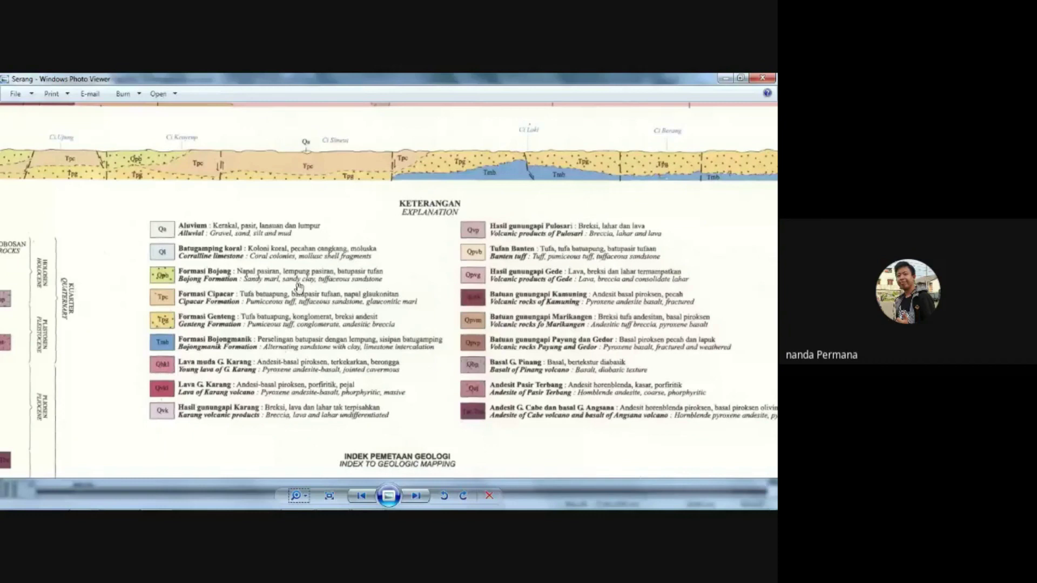
drag(398, 359, 388, 367)
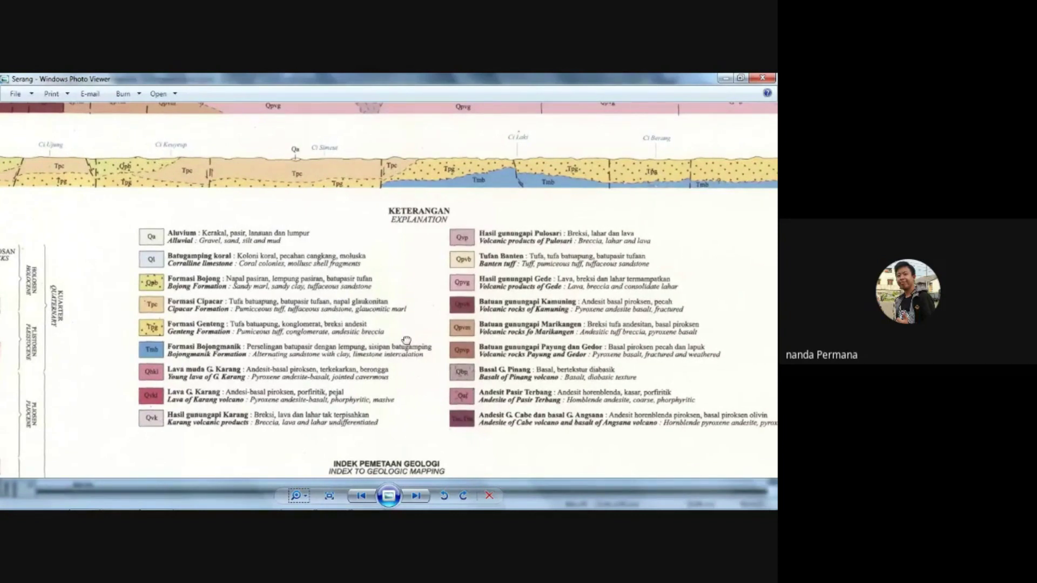
drag(406, 340, 367, 375)
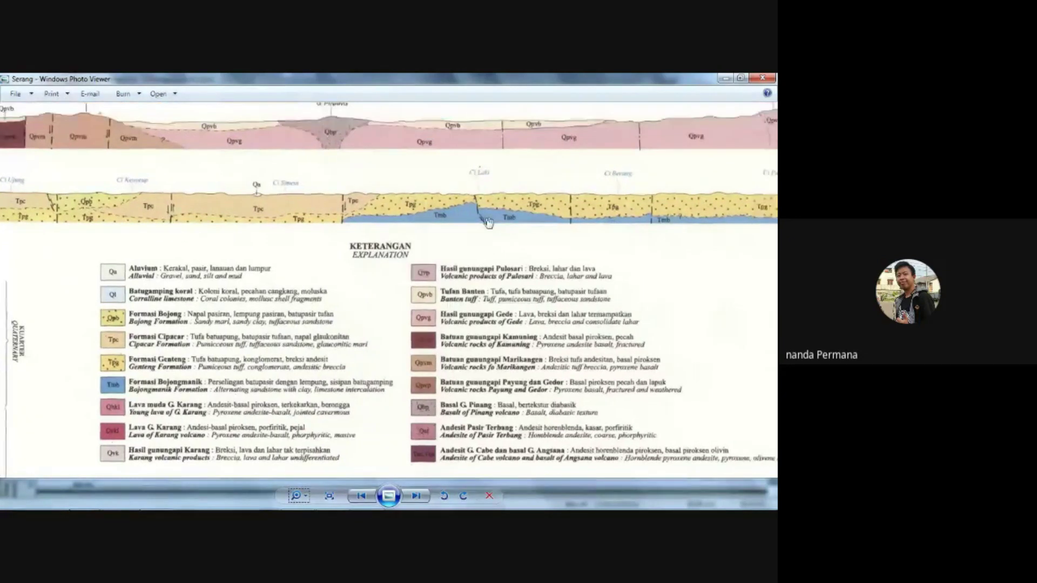
drag(452, 257, 394, 340)
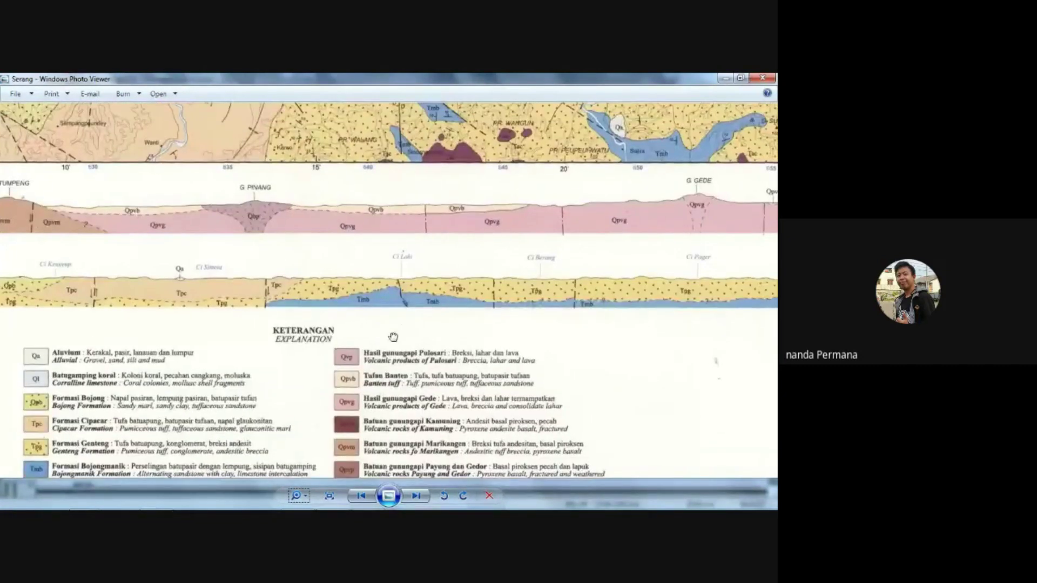
drag(538, 175, 412, 324)
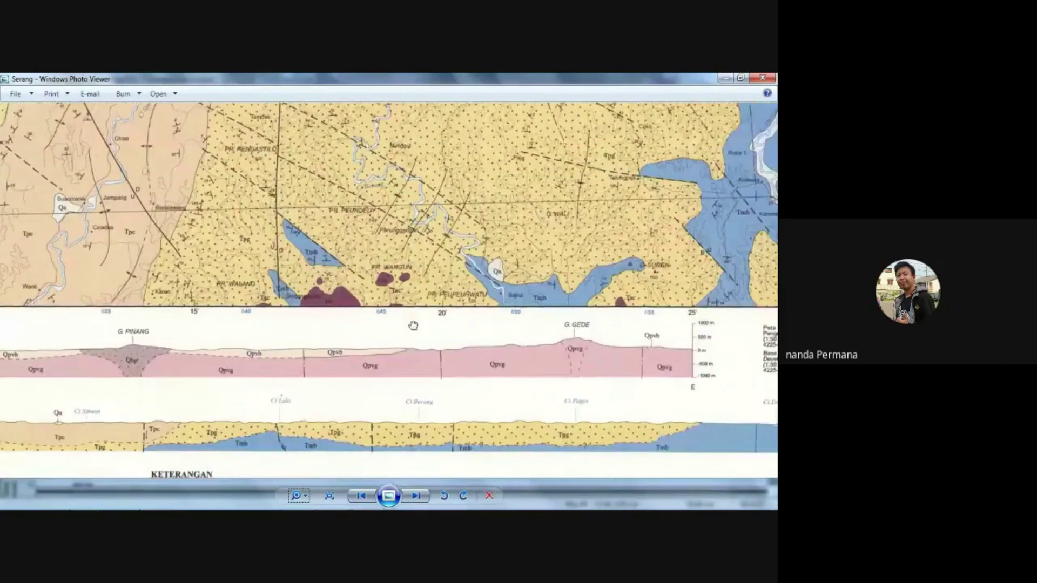
drag(571, 160, 472, 451)
drag(643, 156, 475, 242)
drag(470, 144, 448, 254)
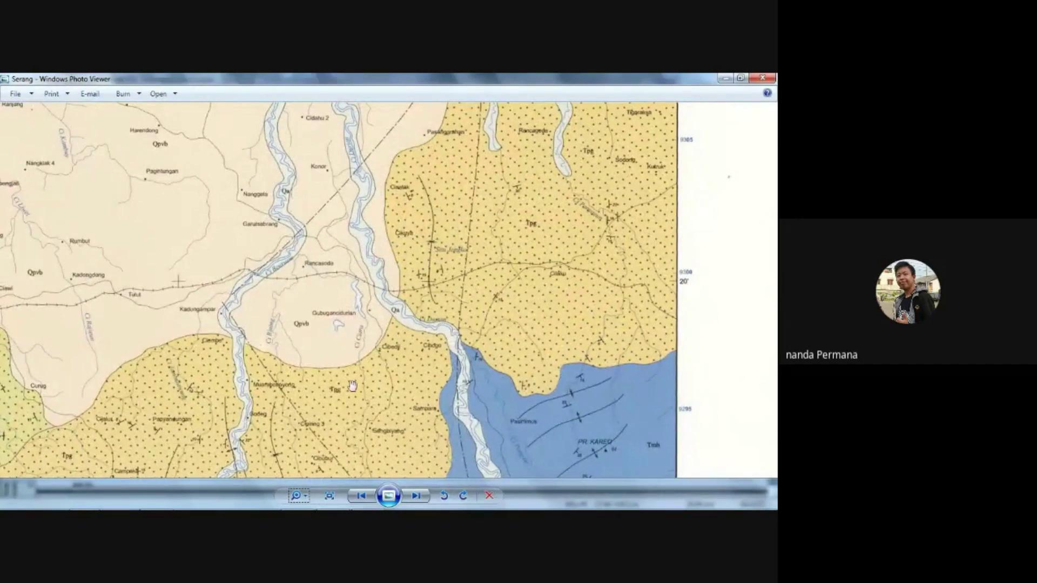
drag(353, 385, 508, 199)
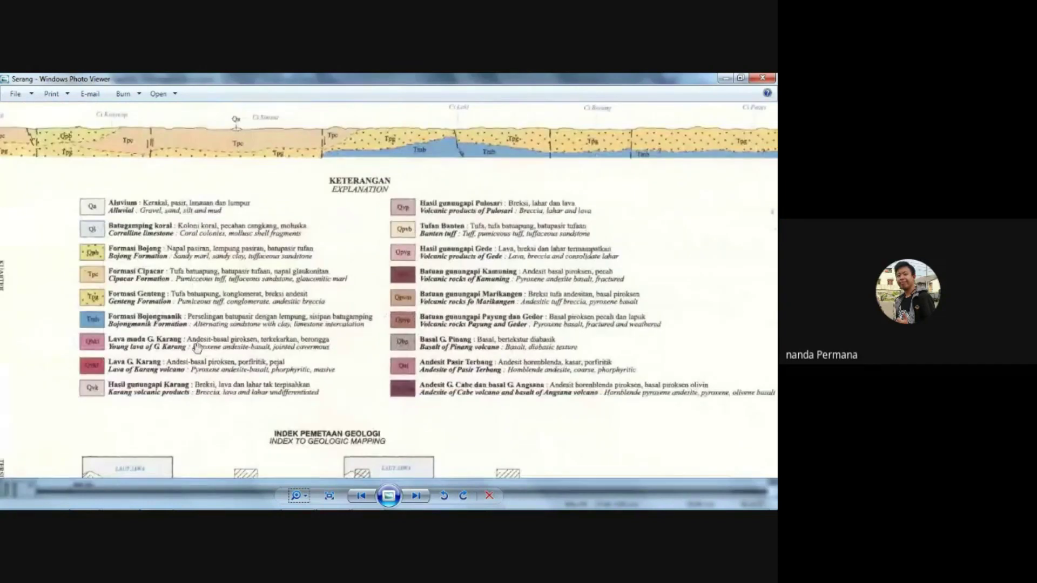
drag(213, 282, 216, 307)
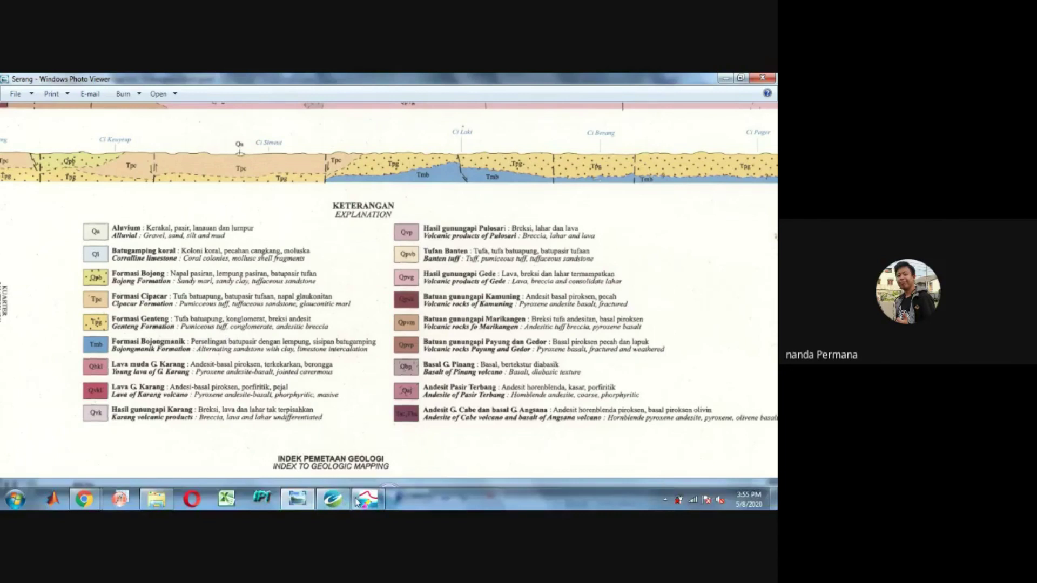
Return to GM-SYS and rename the uppermost block Rock 1 as Konglomerat
click(368, 500)
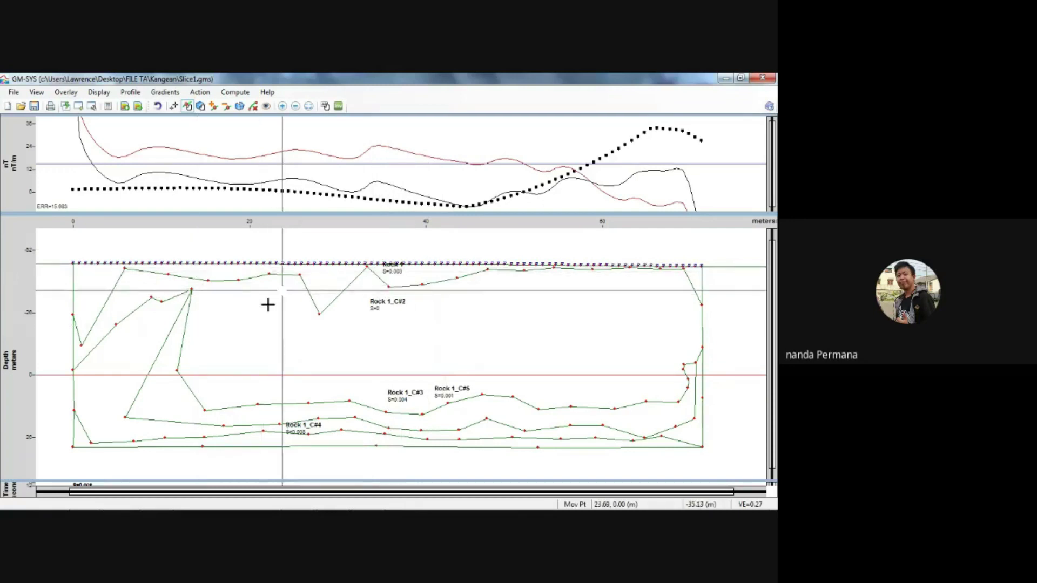
click(266, 106)
double_click(222, 267)
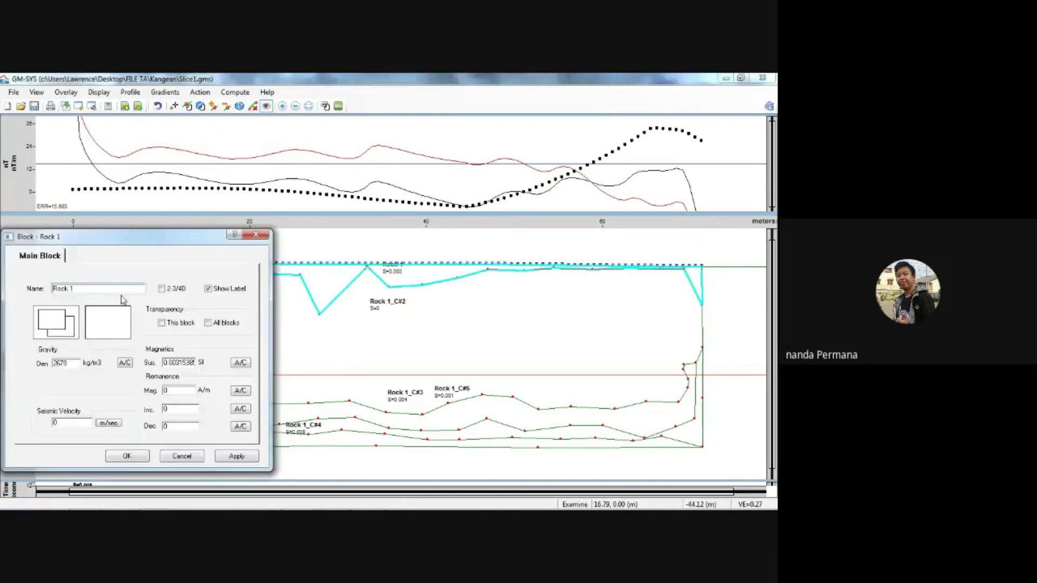
drag(100, 290, 35, 292)
text(Konglomerat)
Try dark purple as the Konglomerat block's foreground colour and view the fill patterns without choosing one
click(70, 335)
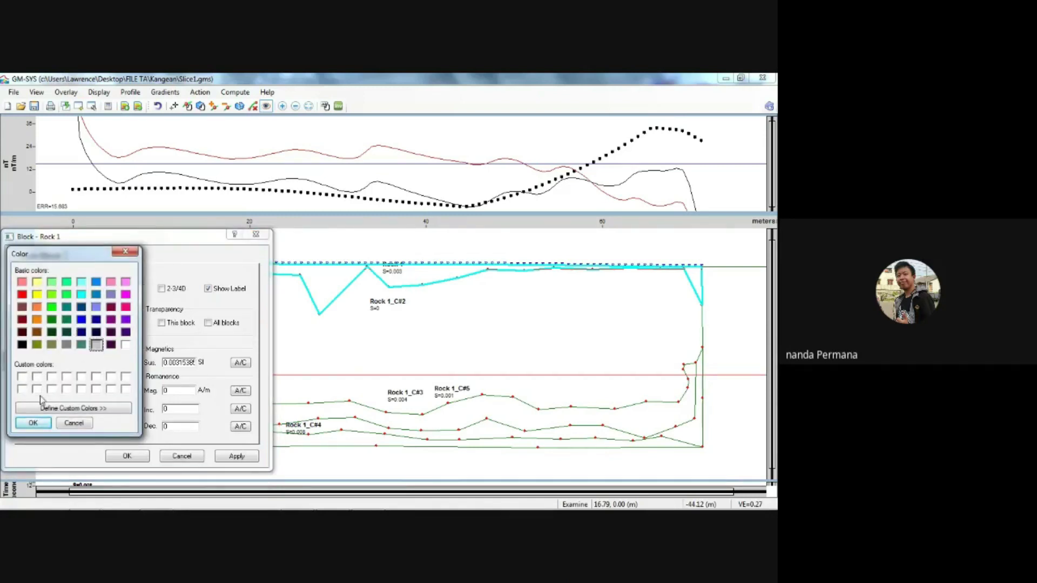
click(33, 423)
click(111, 344)
click(34, 423)
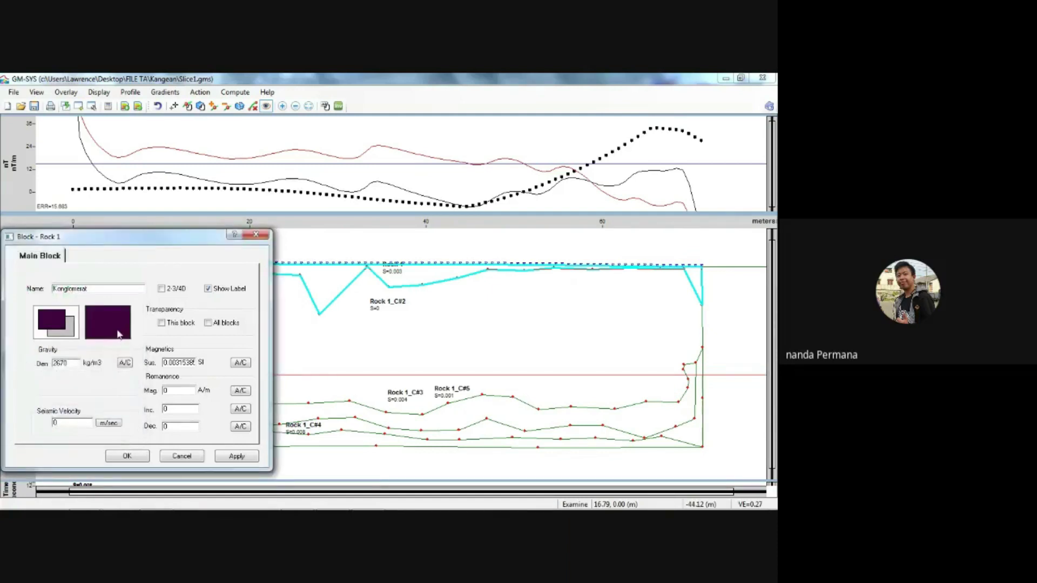
click(119, 334)
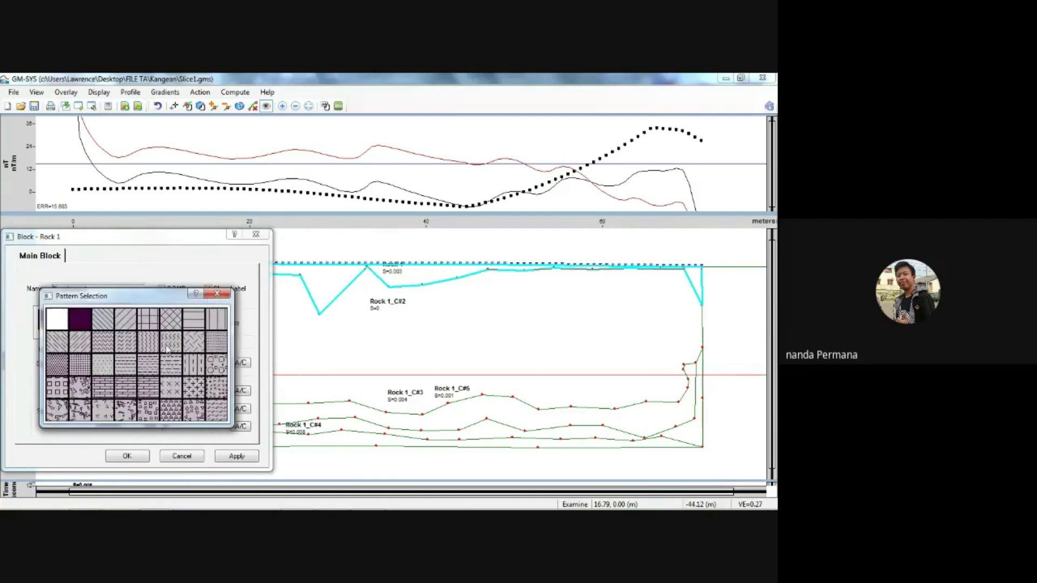
click(218, 294)
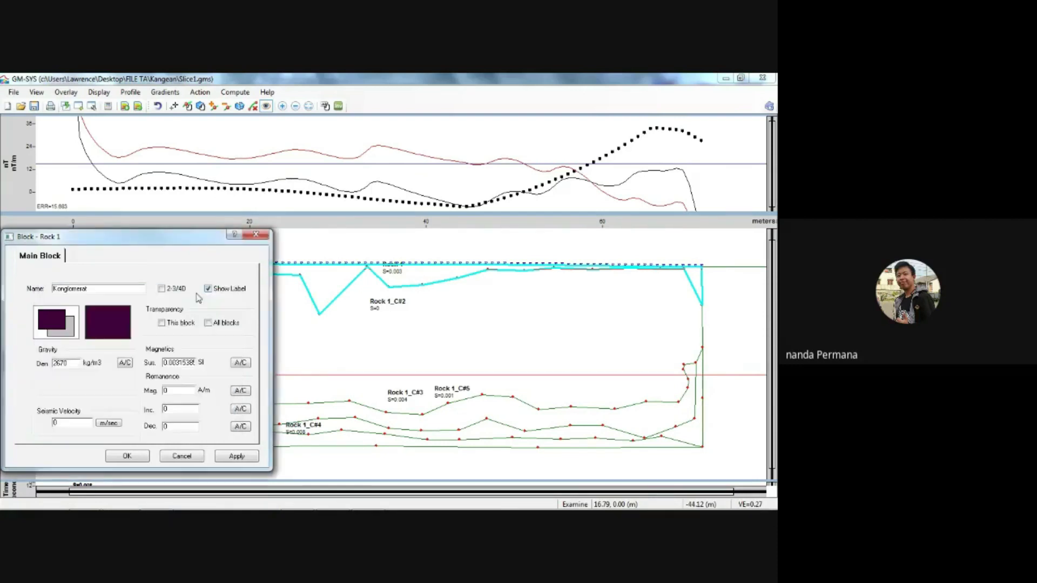
Try dark red as the Konglomerat block's background colour and view the fill patterns in it
click(69, 328)
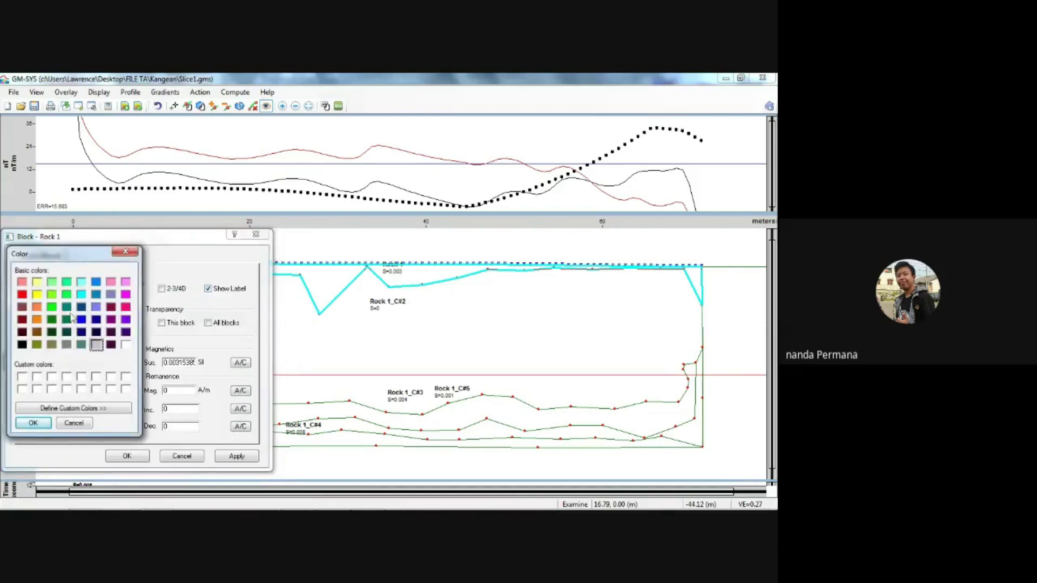
click(23, 319)
click(33, 422)
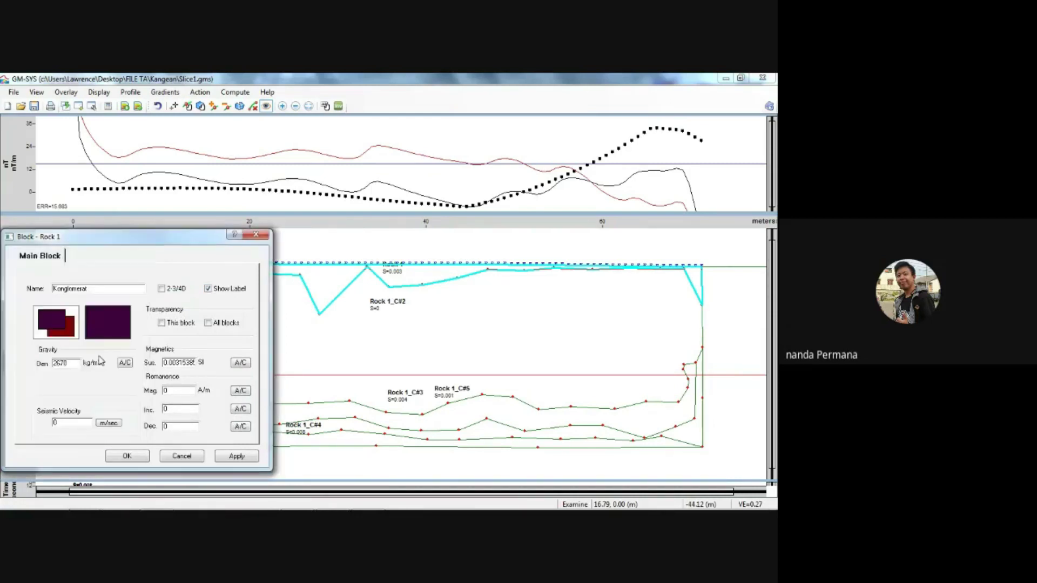
click(107, 328)
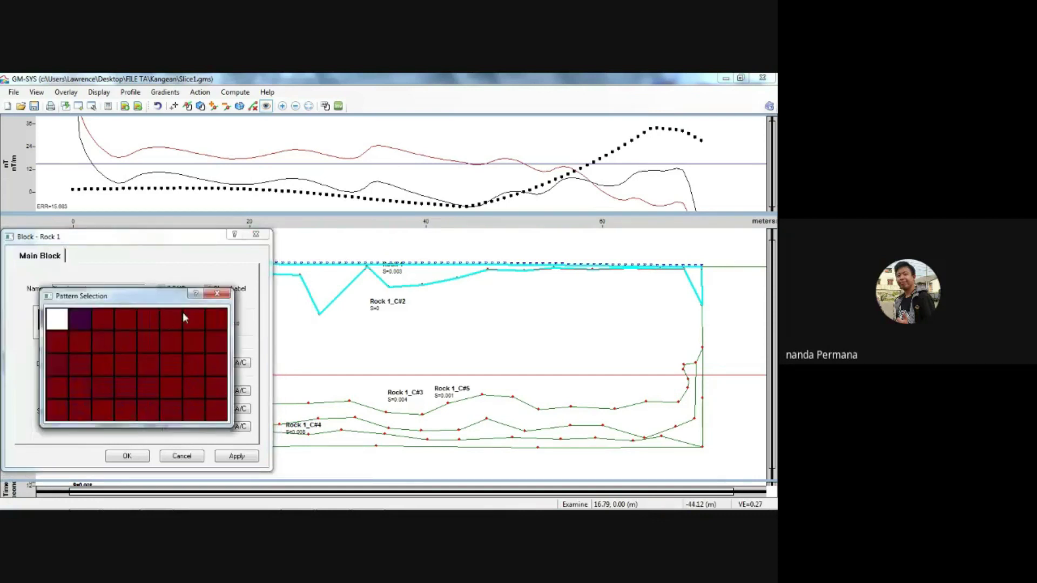
click(217, 294)
Set the Konglomerat block's foreground to light grey and its background to dark purple, and fill it with a speckled pattern
click(59, 321)
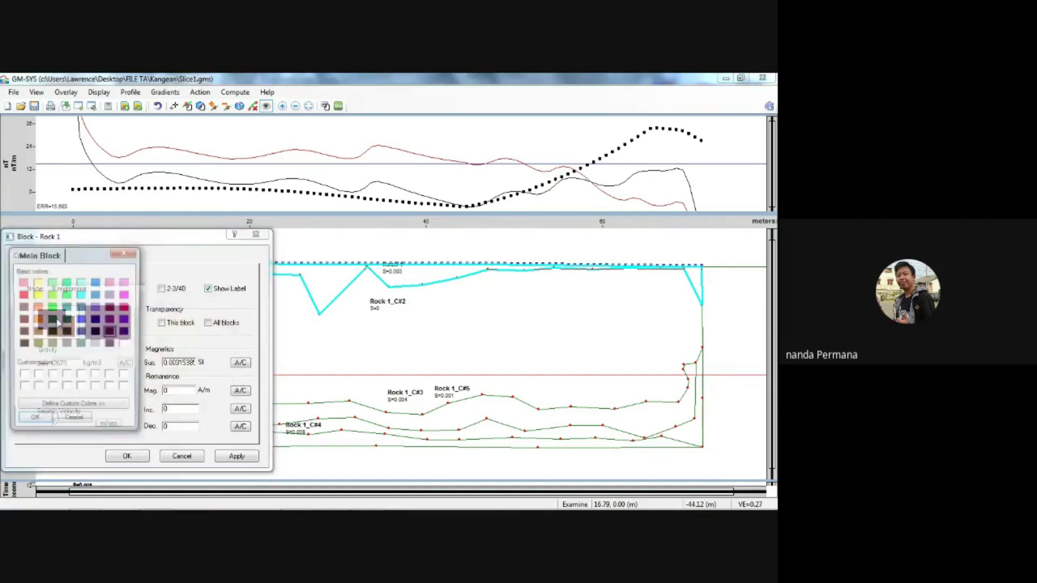
click(96, 345)
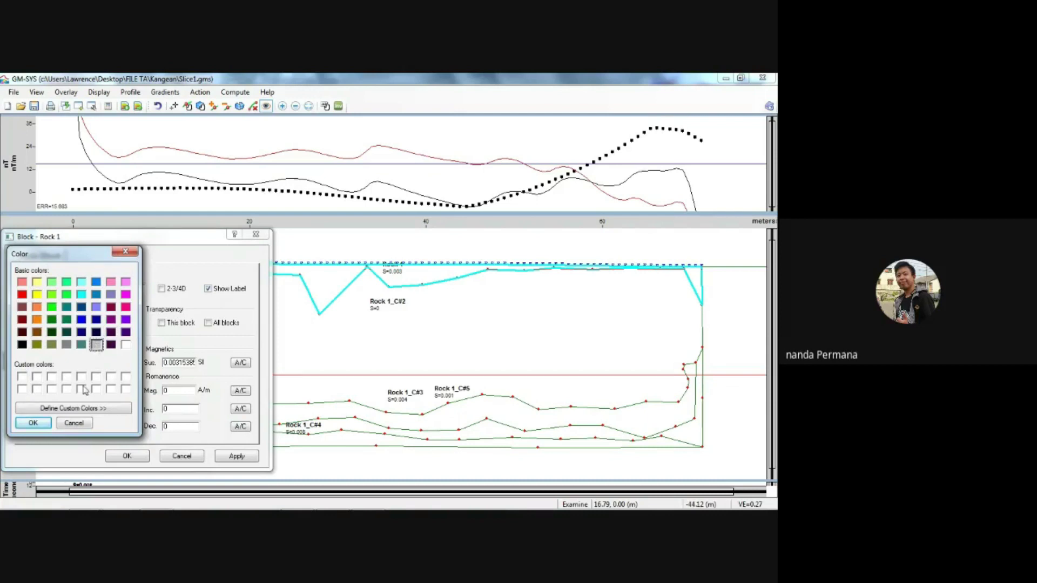
click(33, 423)
click(75, 326)
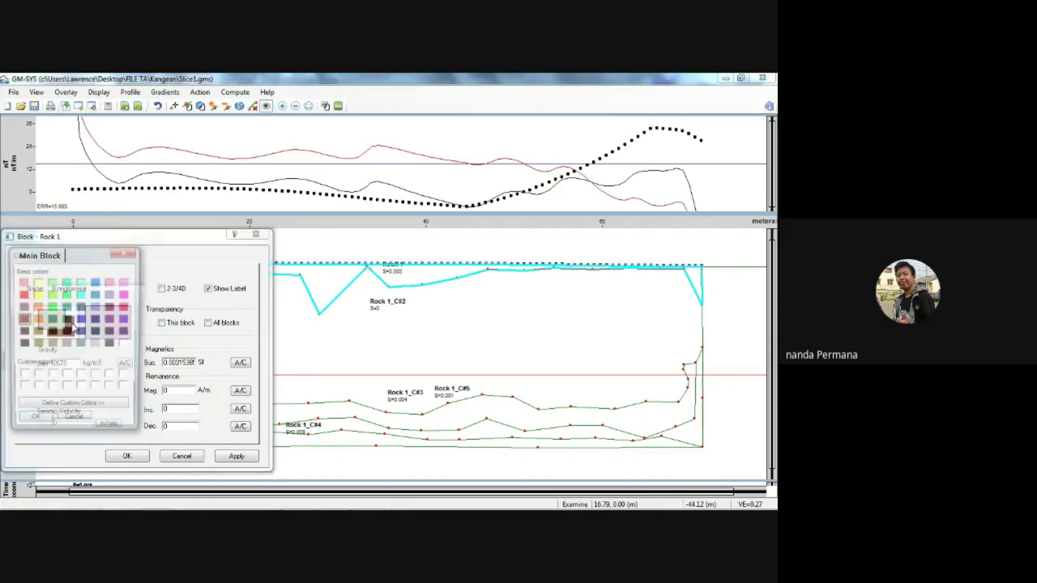
click(111, 346)
click(34, 423)
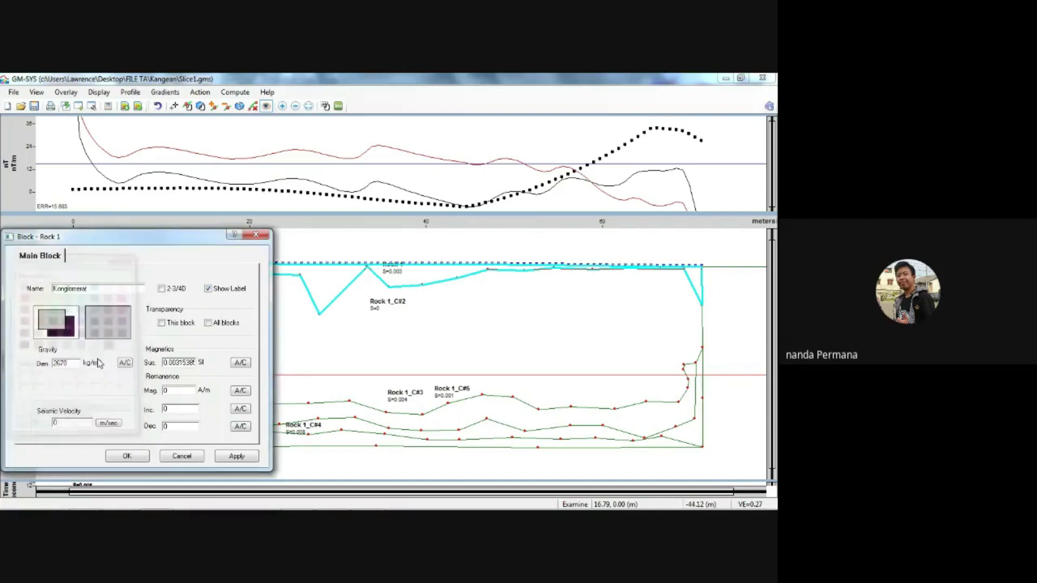
click(112, 329)
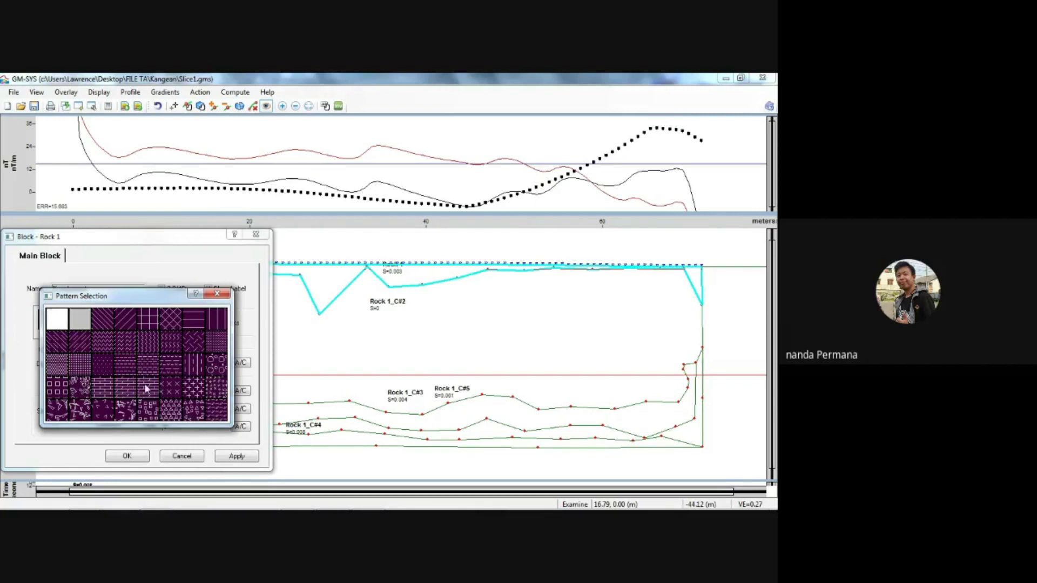
click(217, 385)
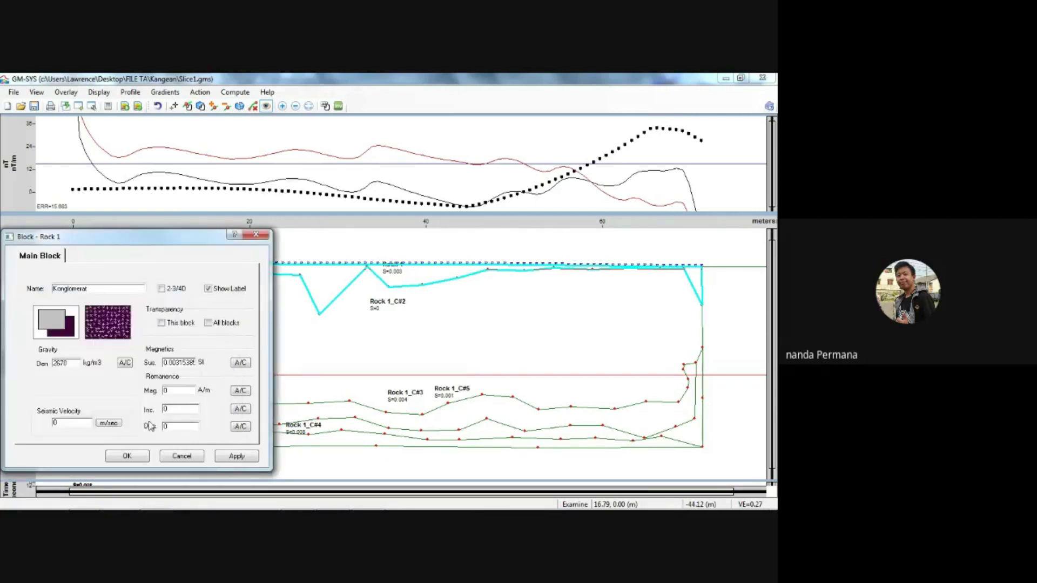
Check the rock legend on the Serang map, return to GM-SYS and rename block Rock 1_C#2 as Batu Apung
key(alt+Tab)
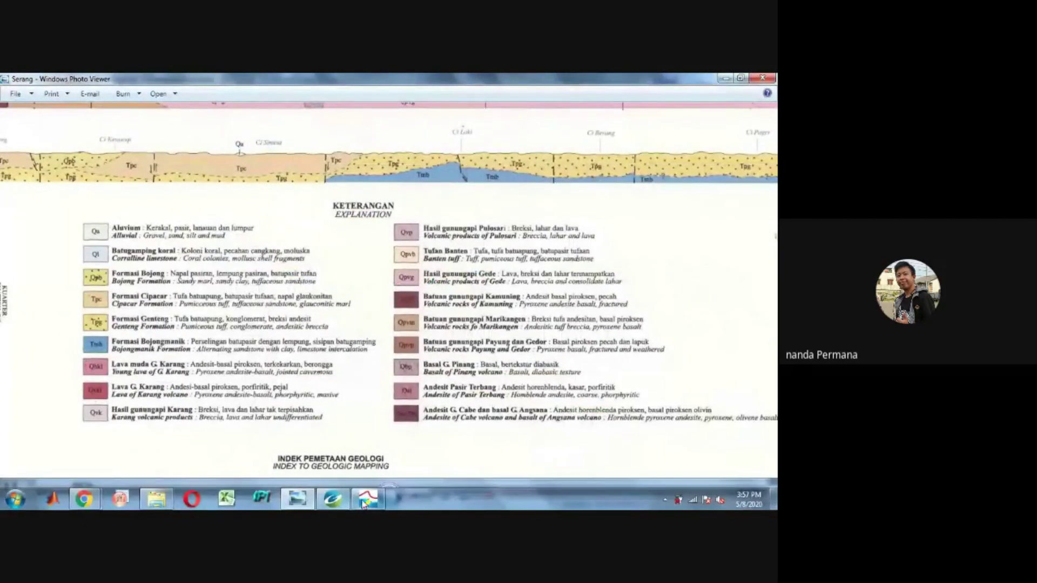
click(363, 505)
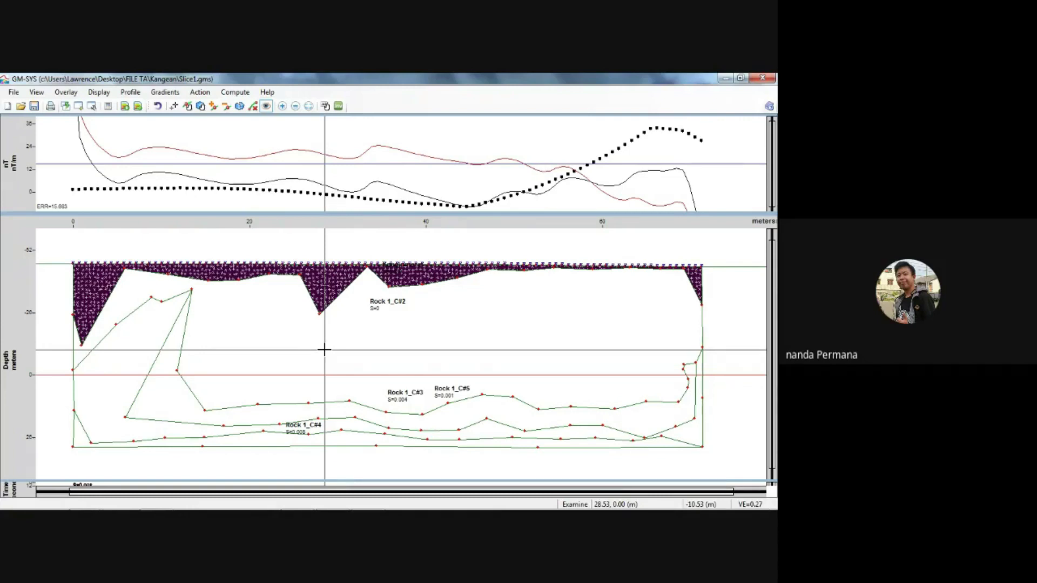
double_click(268, 321)
drag(102, 289, 27, 283)
text(Batu Apung)
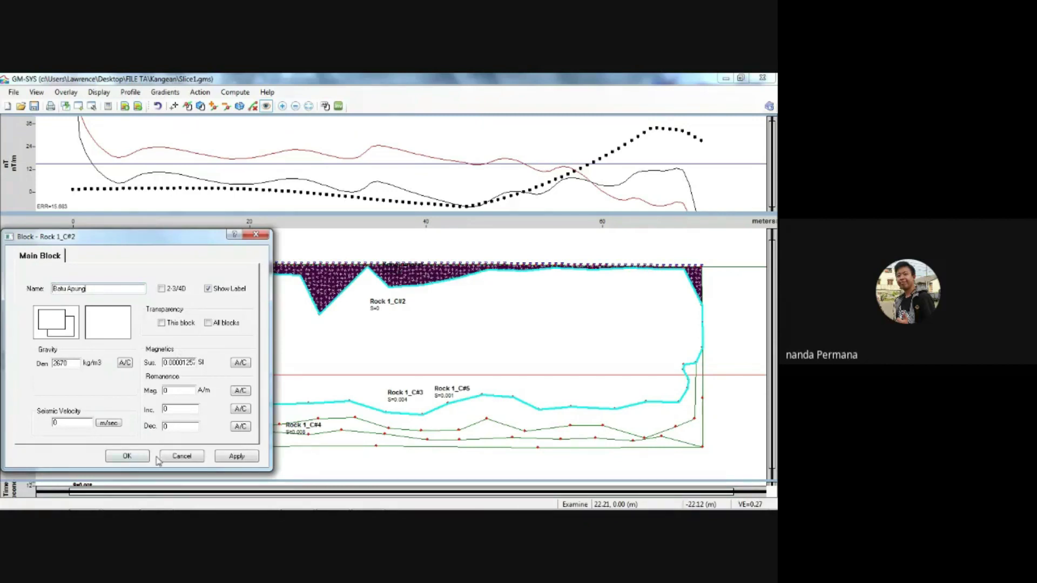
Give the Batu Apung block a dark purple foreground, light grey background and brick fill pattern, and apply the changes
click(55, 322)
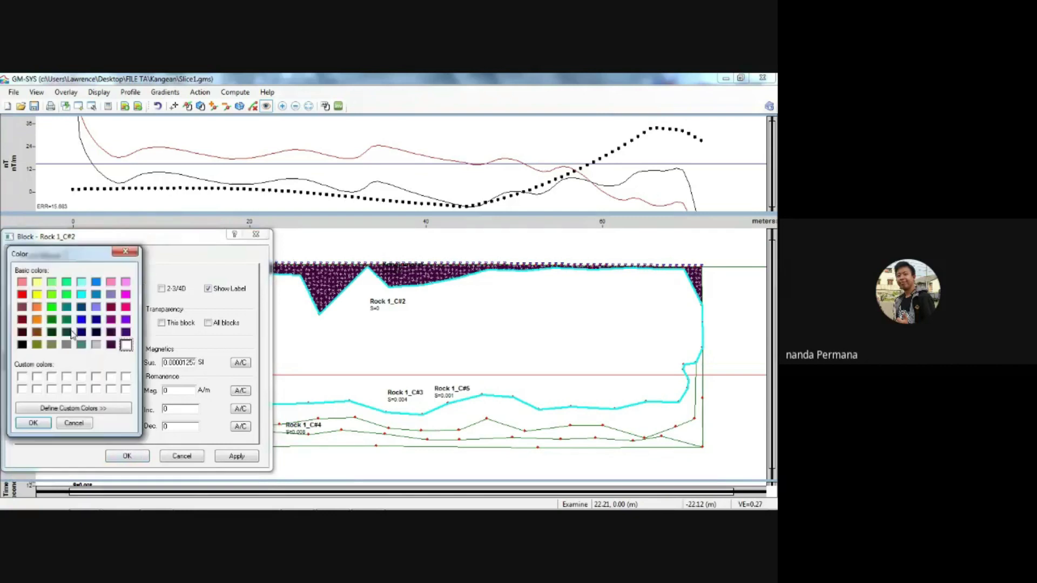
click(96, 345)
click(33, 423)
click(48, 326)
click(111, 345)
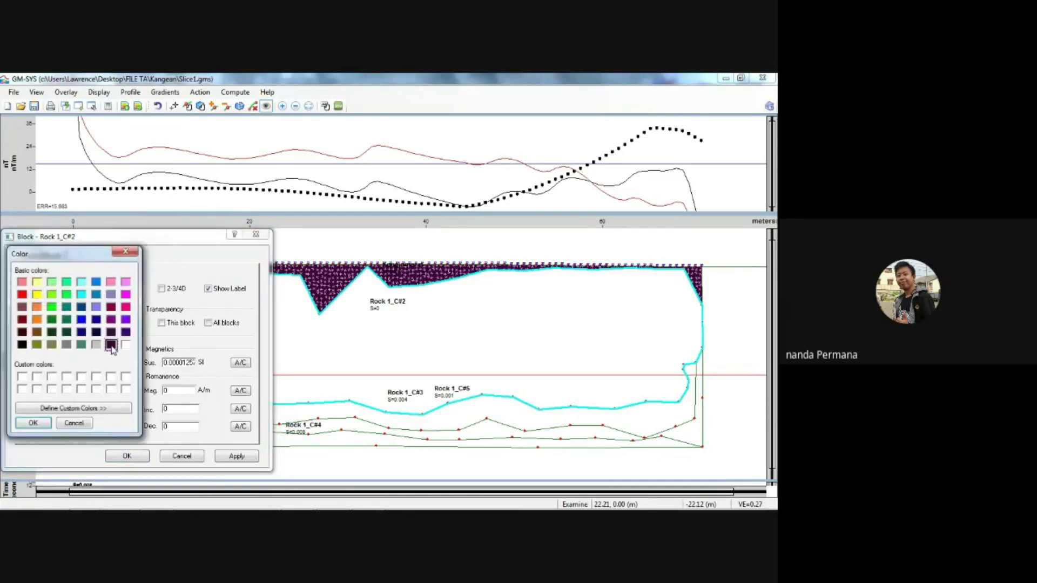
click(45, 423)
click(87, 337)
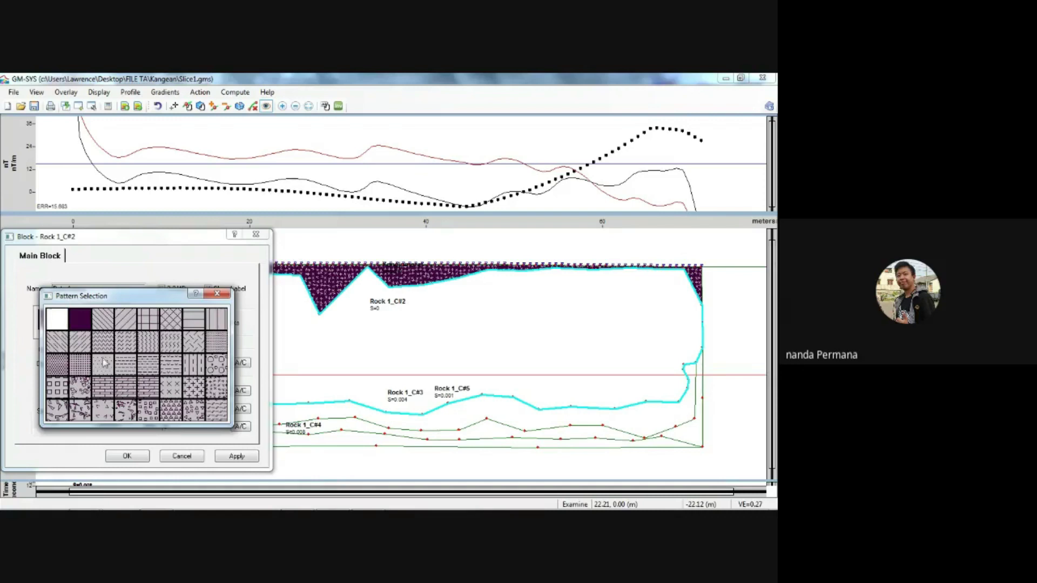
click(130, 390)
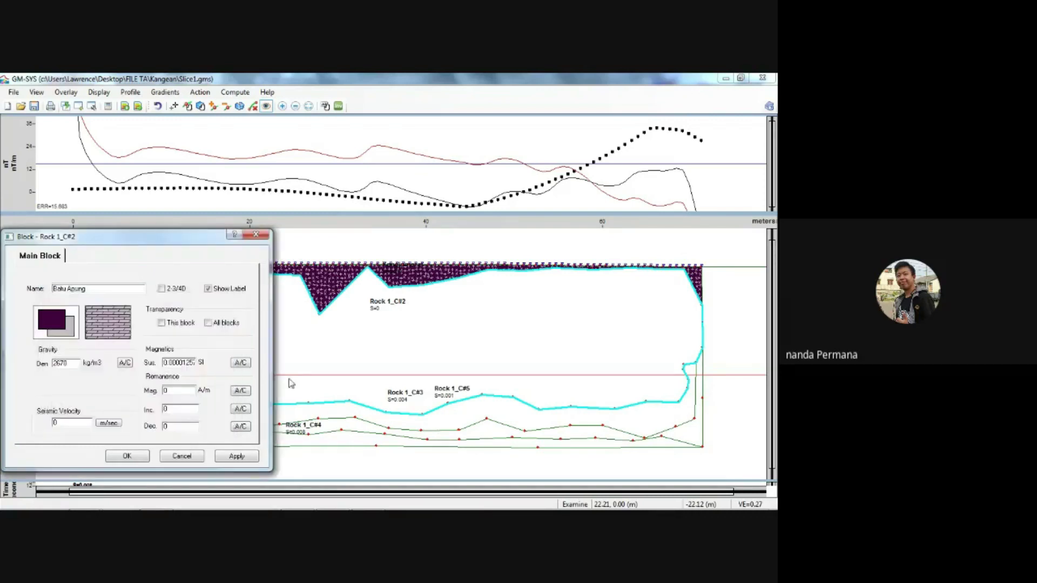
click(237, 456)
Check the rock legend on the Serang map, return to GM-SYS and open the properties of block Rock 1_C#5
key(alt+Tab)
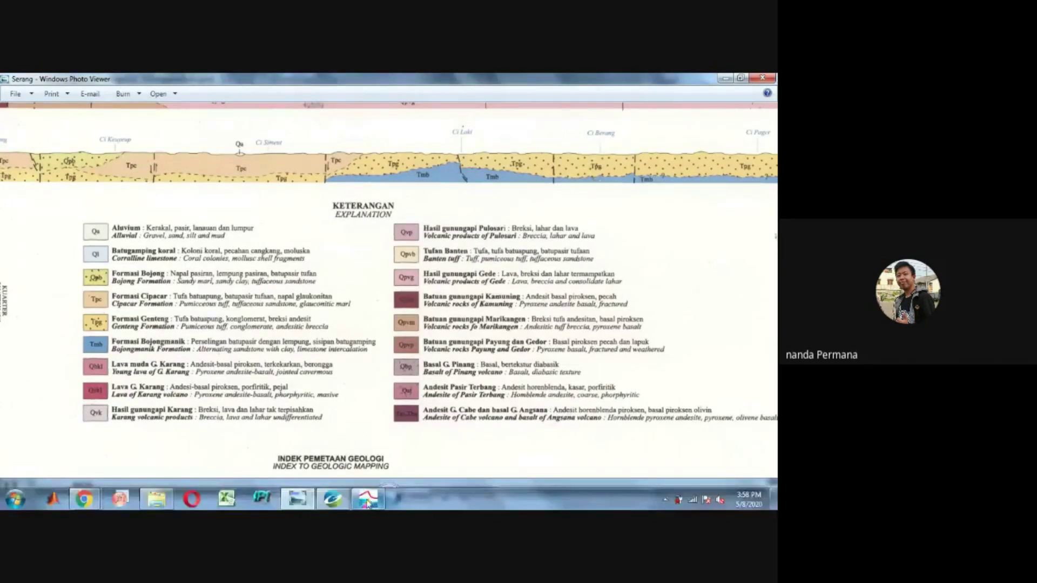
click(367, 503)
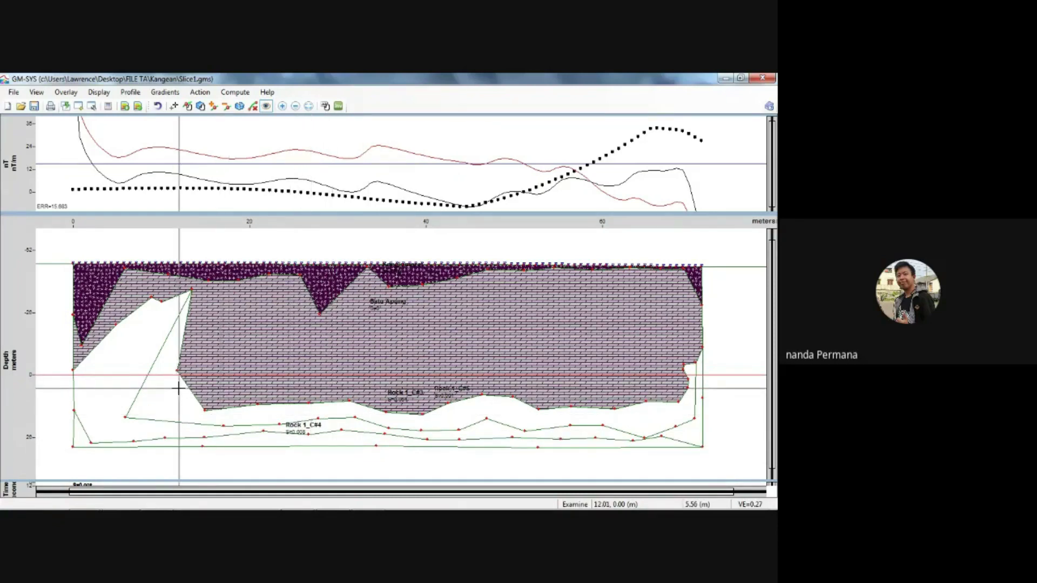
mouse_move(263, 500)
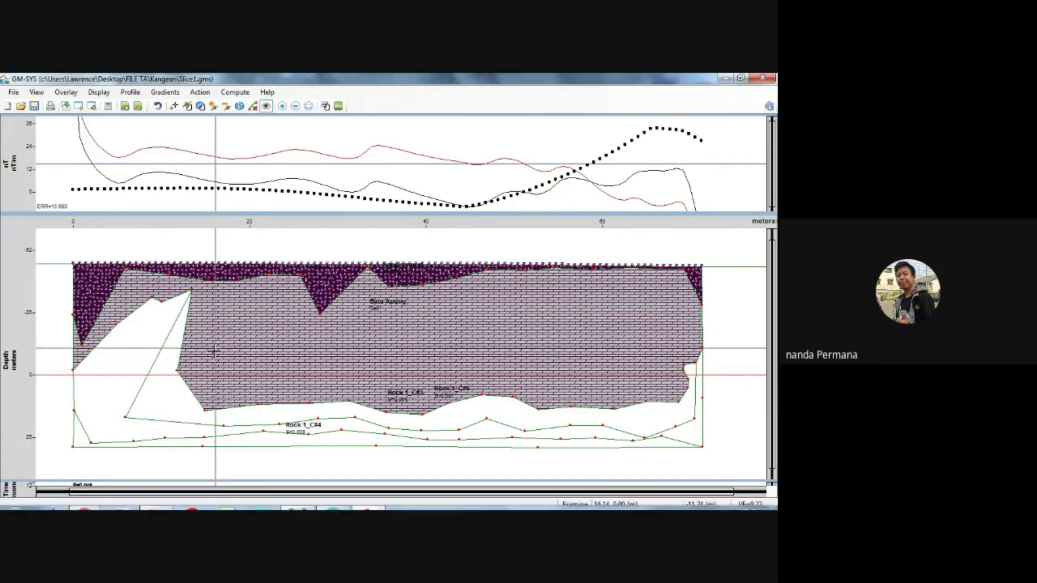
double_click(172, 367)
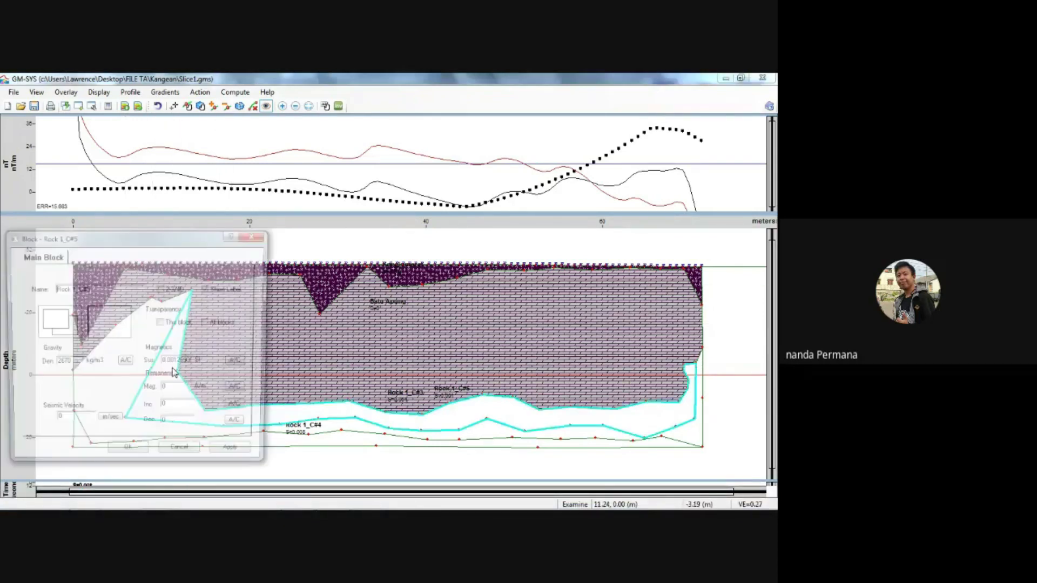
Try a light grey background with a dark crimson foreground on block Rock 1_C#5 and view the fill patterns without choosing one
click(73, 330)
click(97, 346)
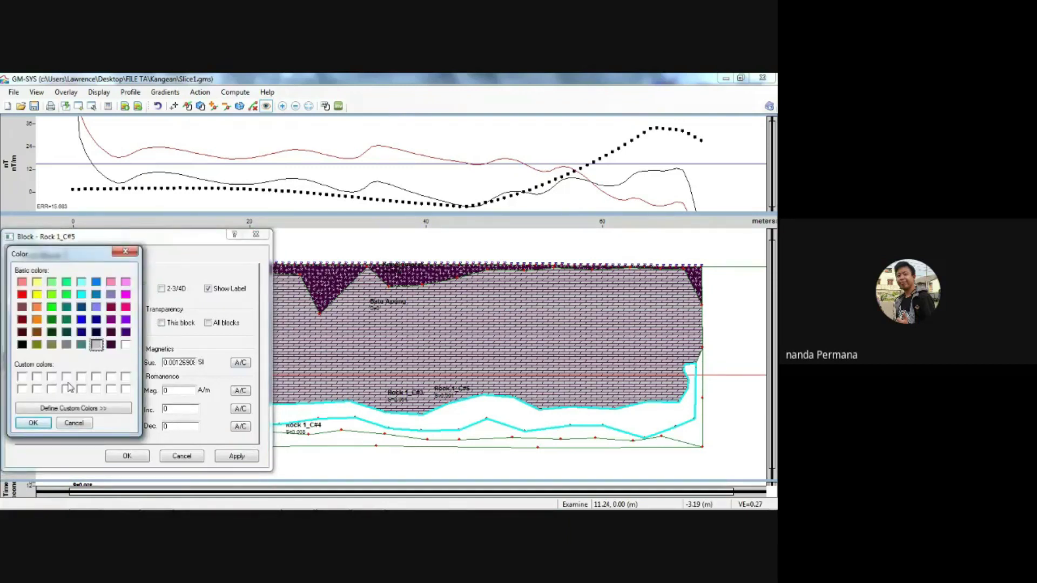
click(33, 423)
click(52, 324)
click(111, 307)
click(33, 423)
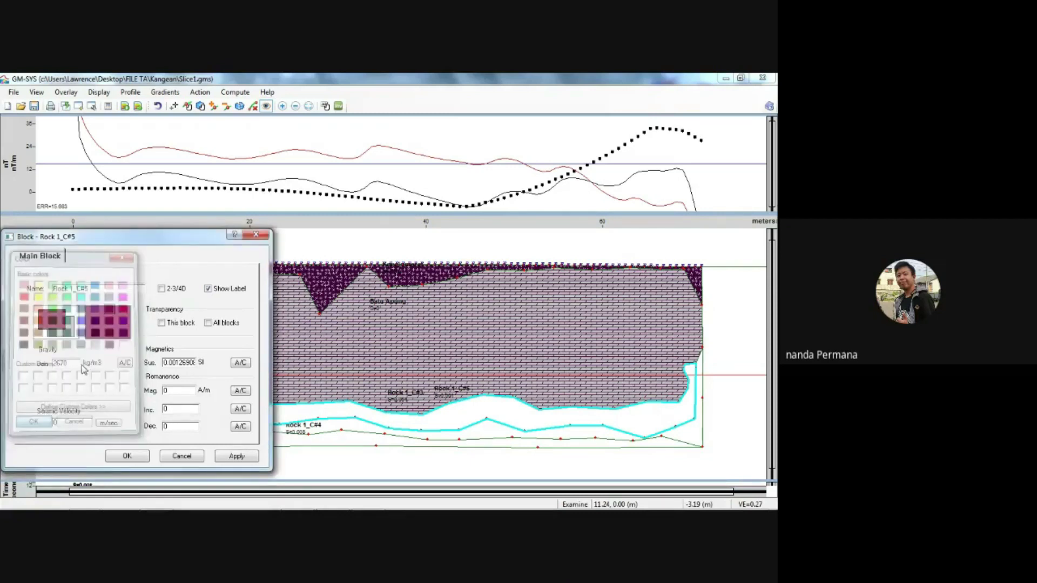
click(98, 334)
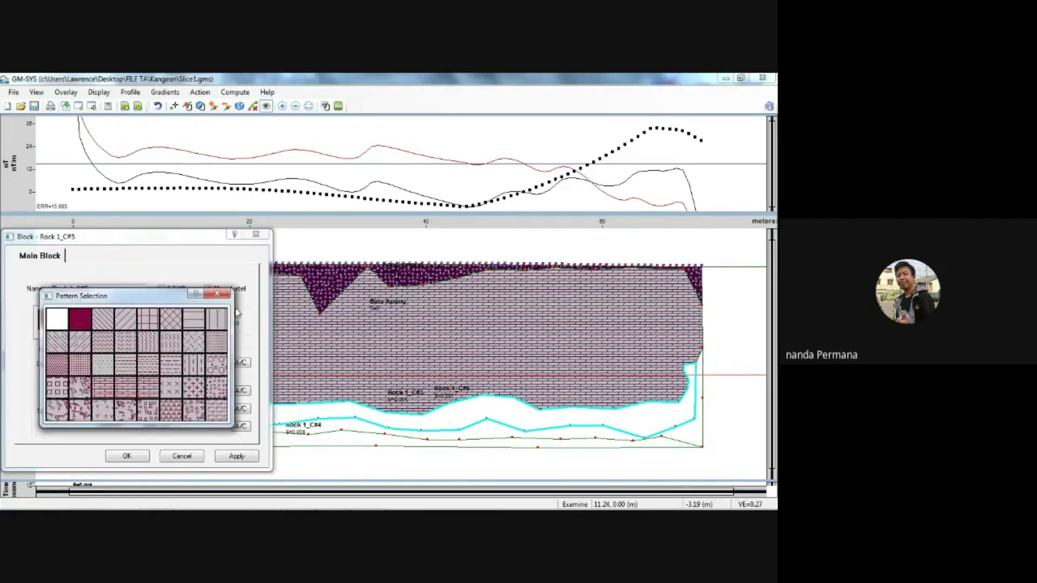
click(217, 293)
Set block Rock 1_C#5's foreground to light grey and its background to dark crimson, and fill it with the circle pattern
click(56, 322)
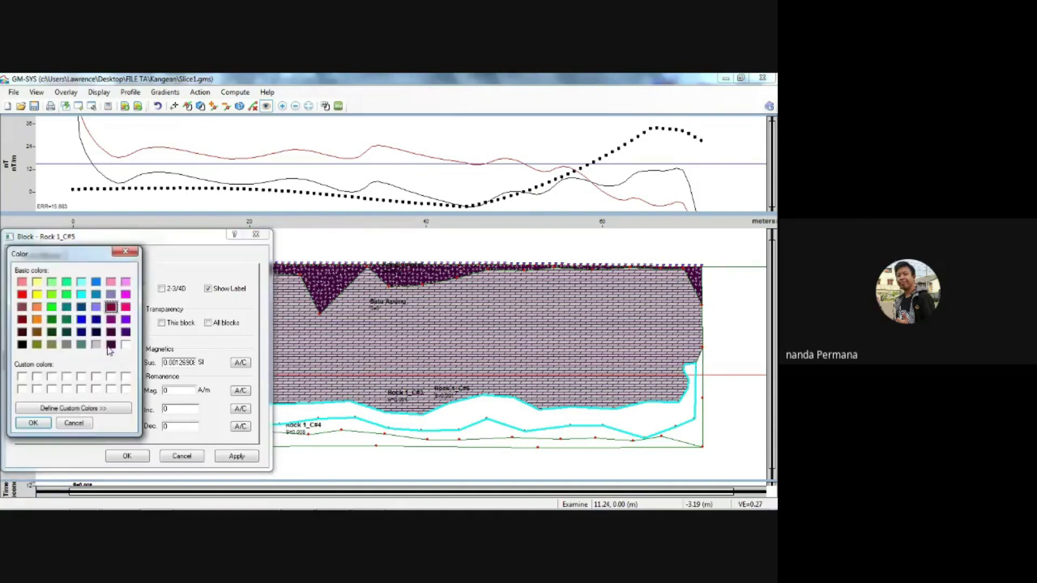
click(96, 344)
click(34, 422)
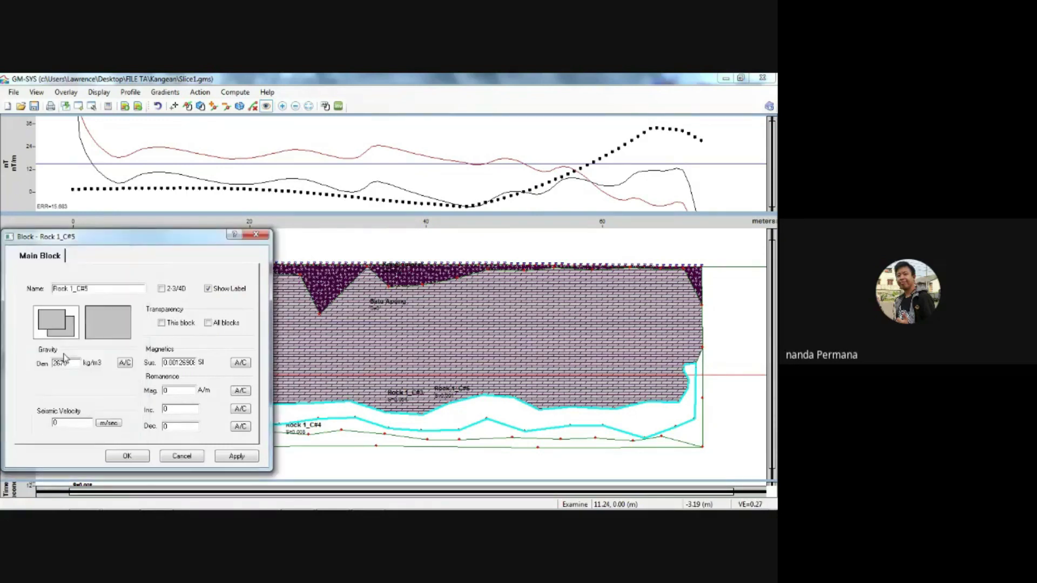
click(56, 321)
click(110, 306)
click(35, 423)
click(107, 326)
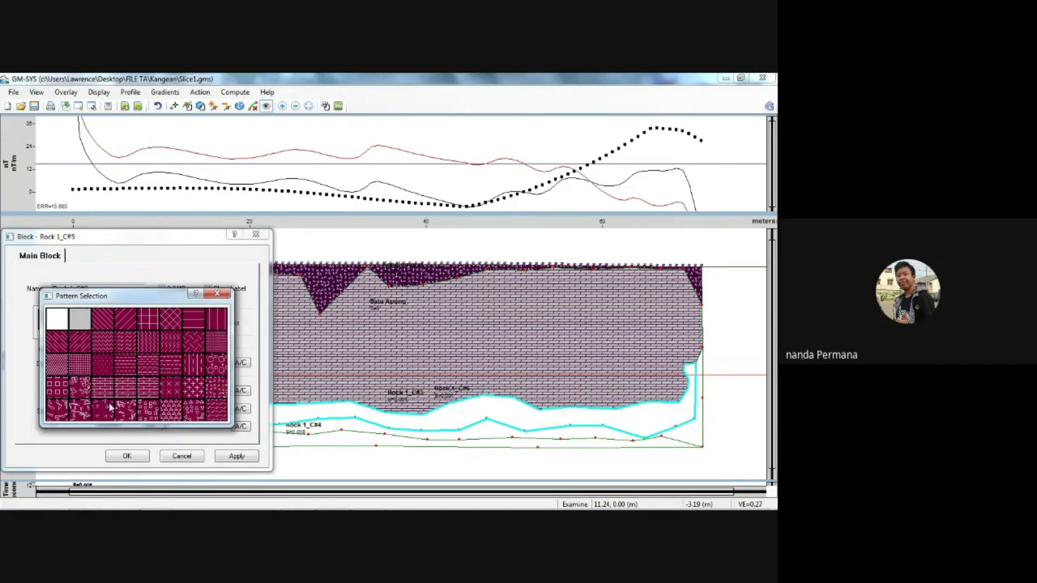
click(215, 363)
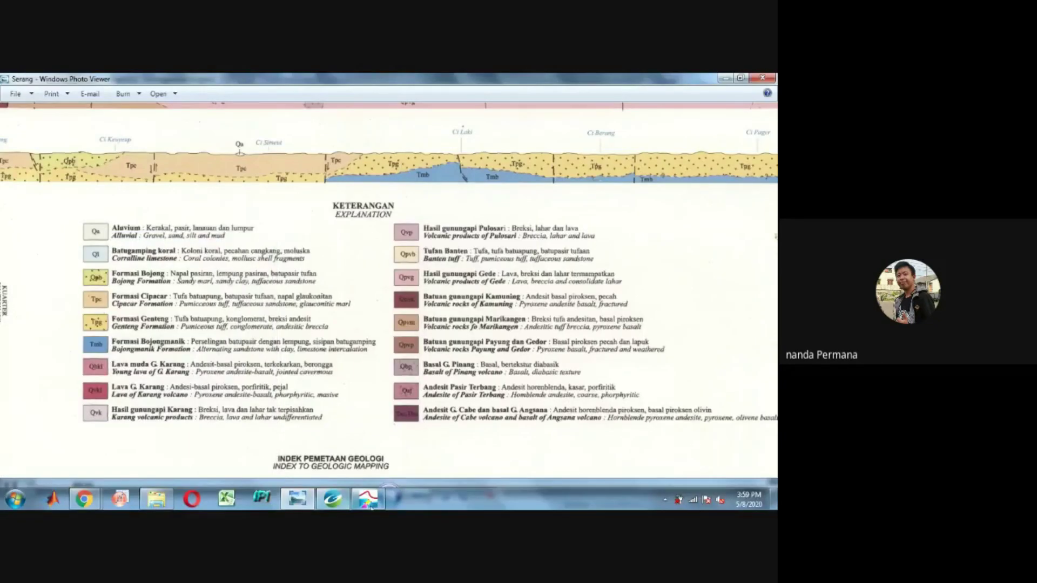
Return from the Serang map to GM-SYS and rename block Rock 1_C#3 as Breksi Andesit
click(370, 505)
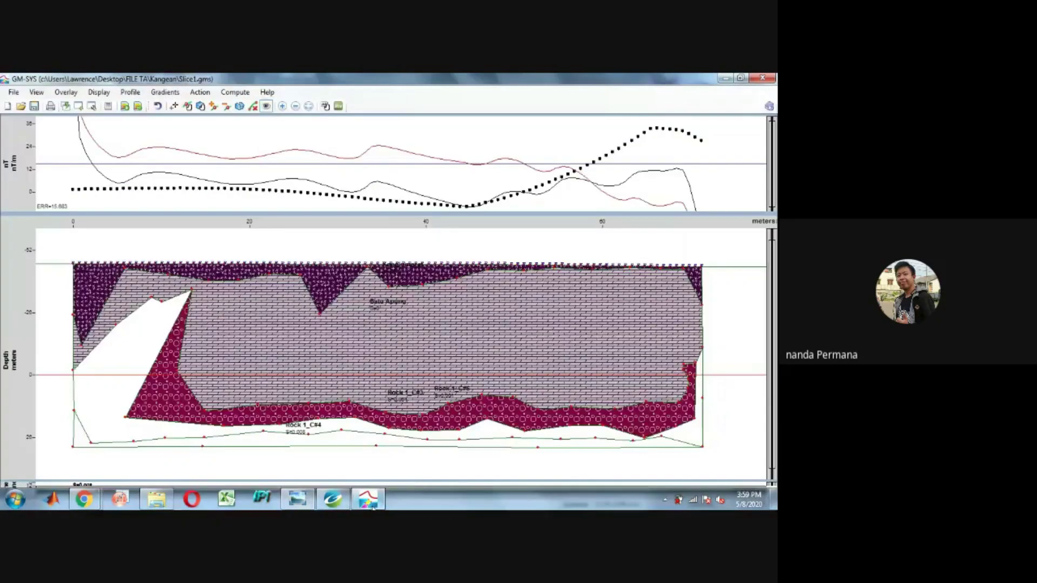
double_click(126, 373)
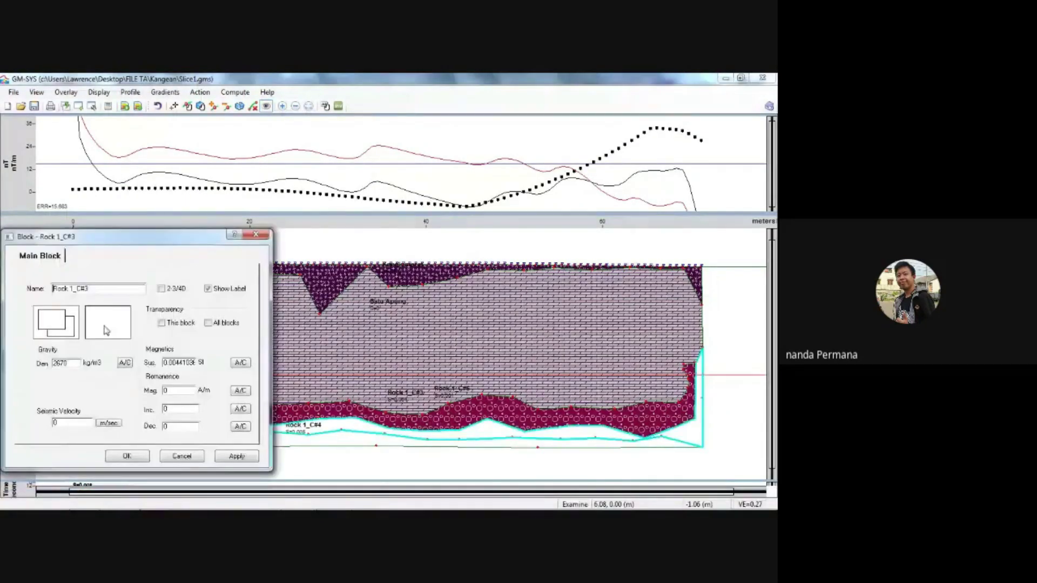
drag(91, 290, 36, 290)
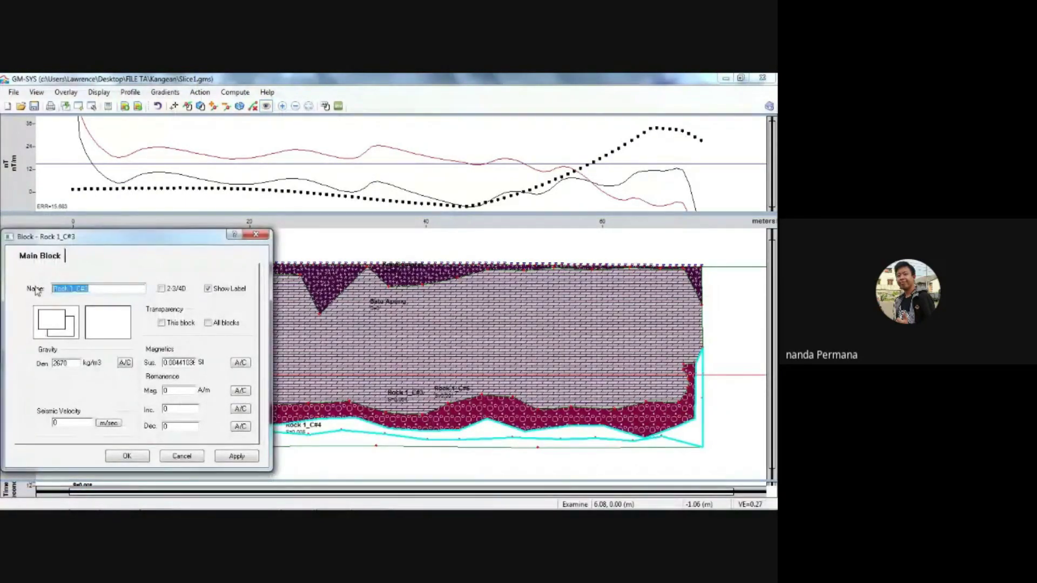
text(Breksi Andesit)
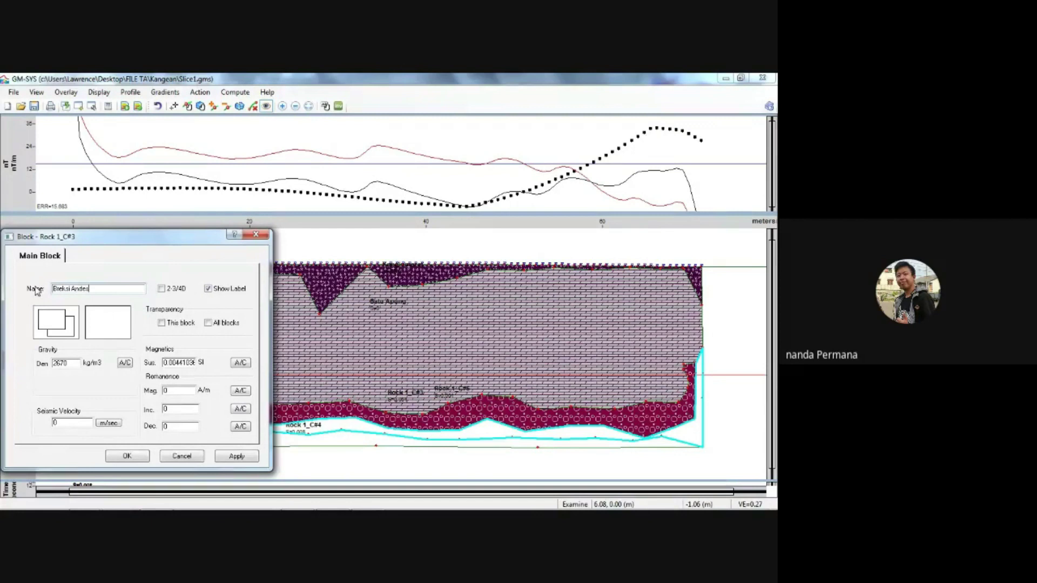
Give the Breksi Andesit block a dark crimson background, light grey foreground and circle fill pattern, and apply the changes
click(74, 333)
click(110, 307)
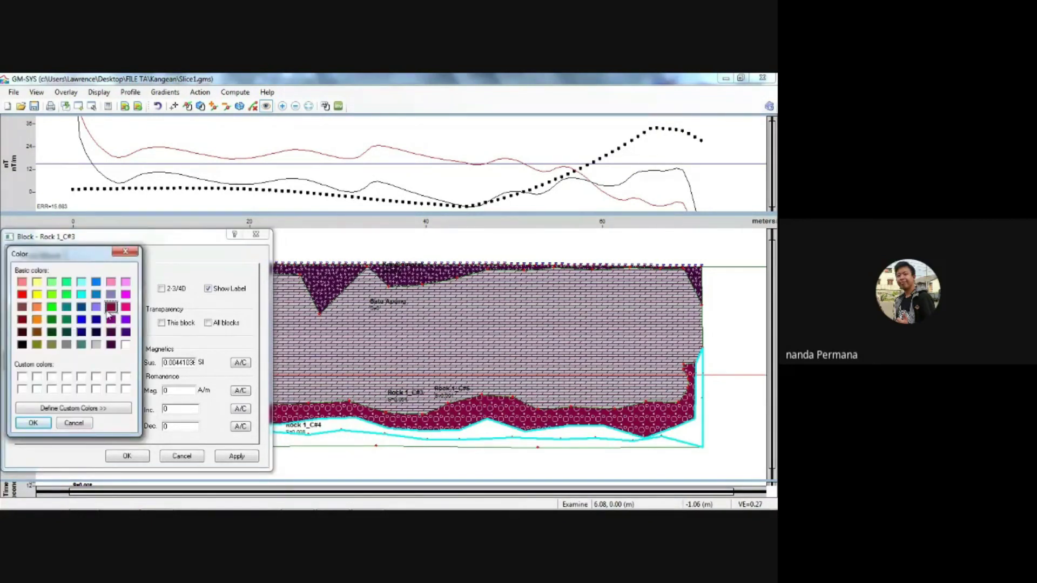
click(33, 422)
click(61, 327)
click(96, 344)
click(33, 423)
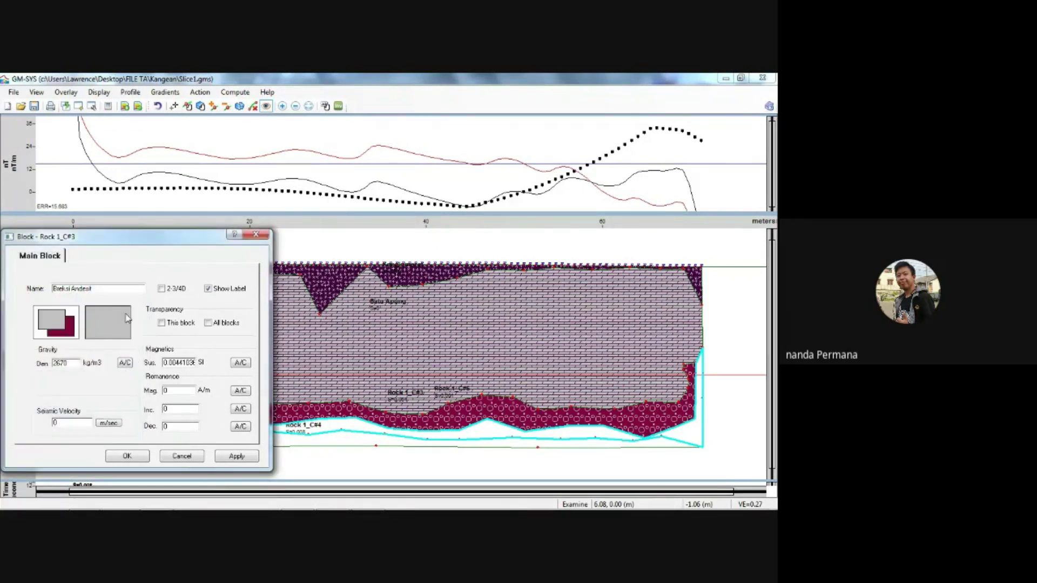
click(61, 345)
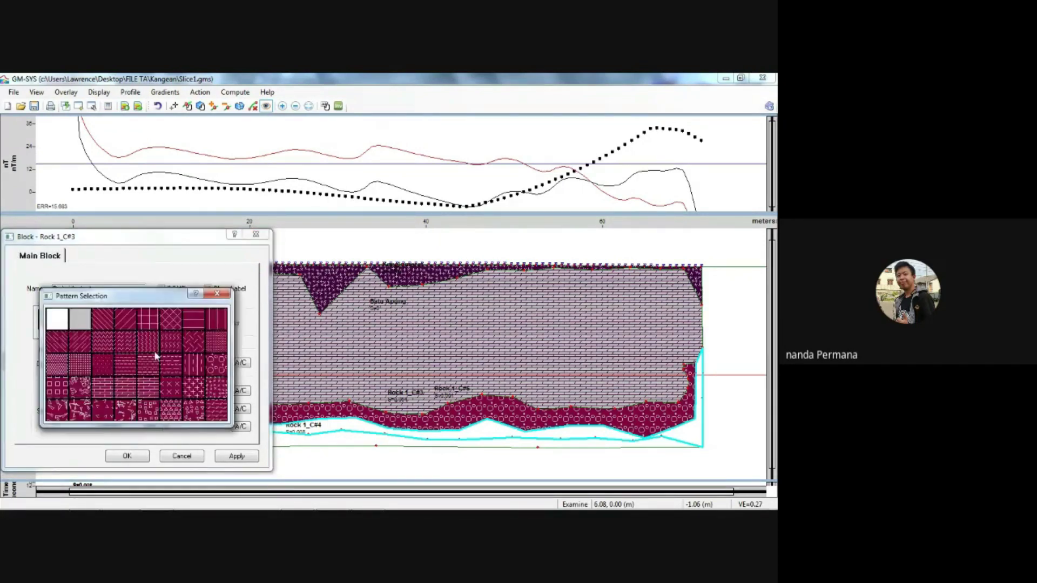
click(215, 363)
click(232, 456)
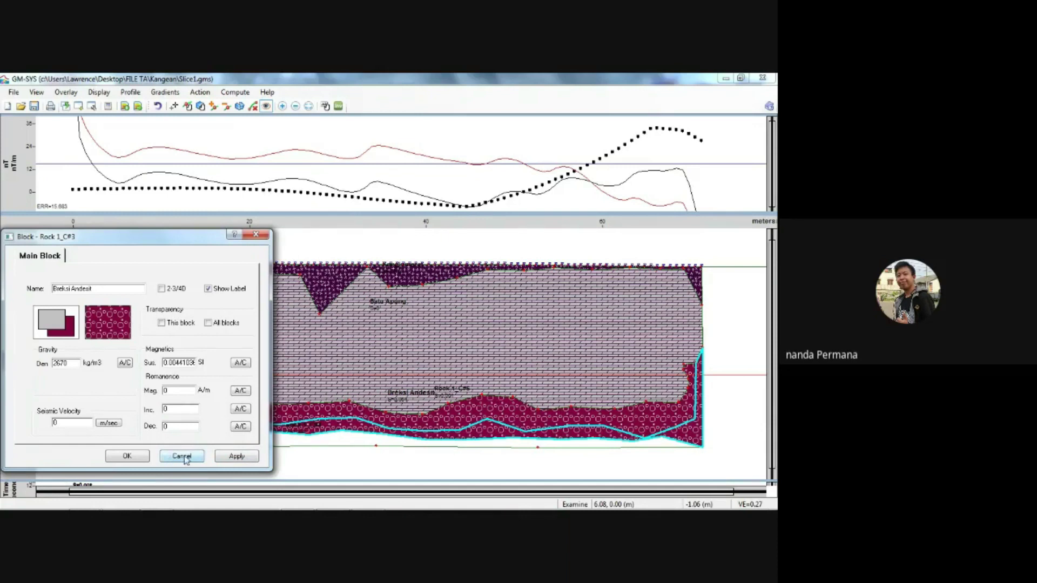
click(127, 457)
Return from the Serang map to GM-SYS and rename the lowest block, Rock 1_C#4, as Breksi Andesit
key(alt+Tab)
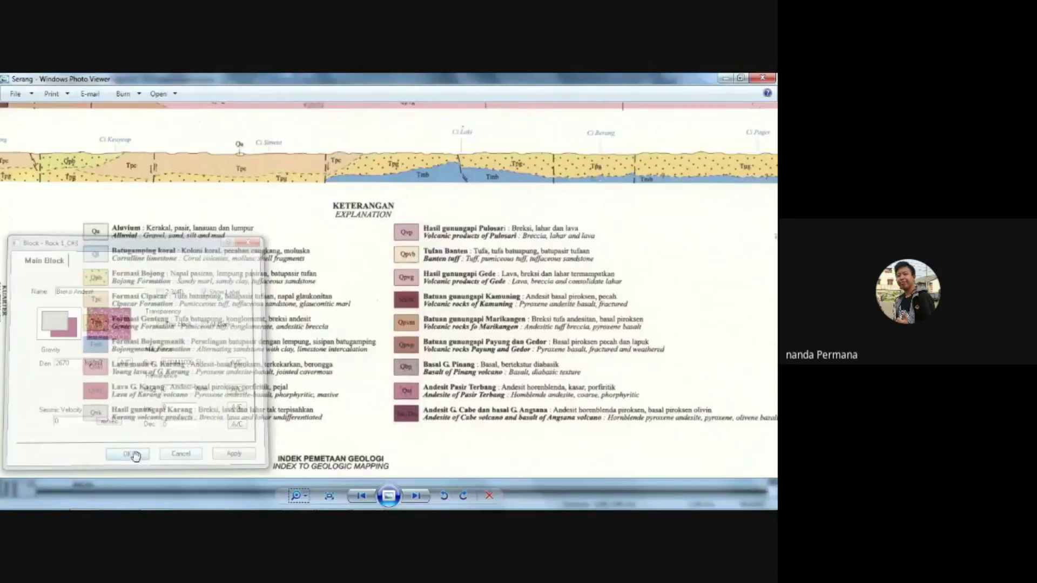
click(378, 505)
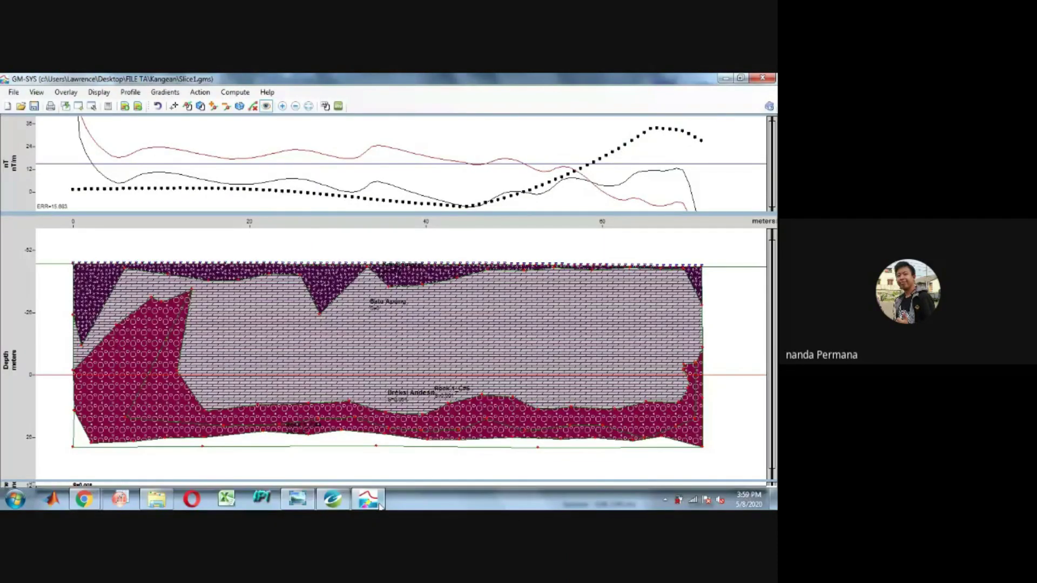
double_click(361, 443)
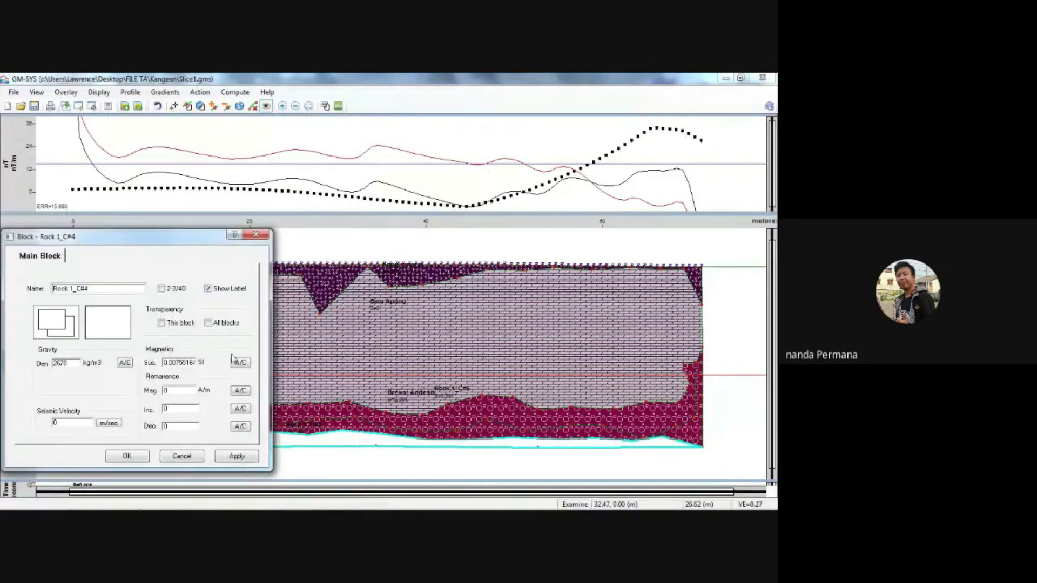
drag(101, 288, 35, 288)
text(Bre)
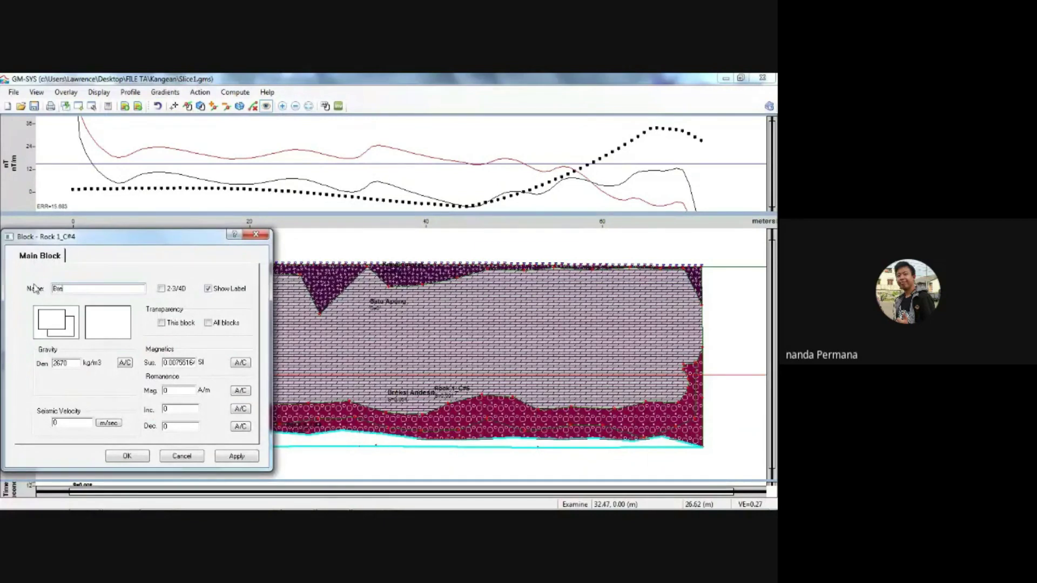
text(kisi)
key(BackSpace)
key(BackSpace)
key(BackSpace)
text(si Andes)
Give block Rock 1_C#4 a dark crimson background, light grey foreground and circle fill pattern, accept it, and recheck the map legend
click(73, 328)
click(41, 424)
click(91, 315)
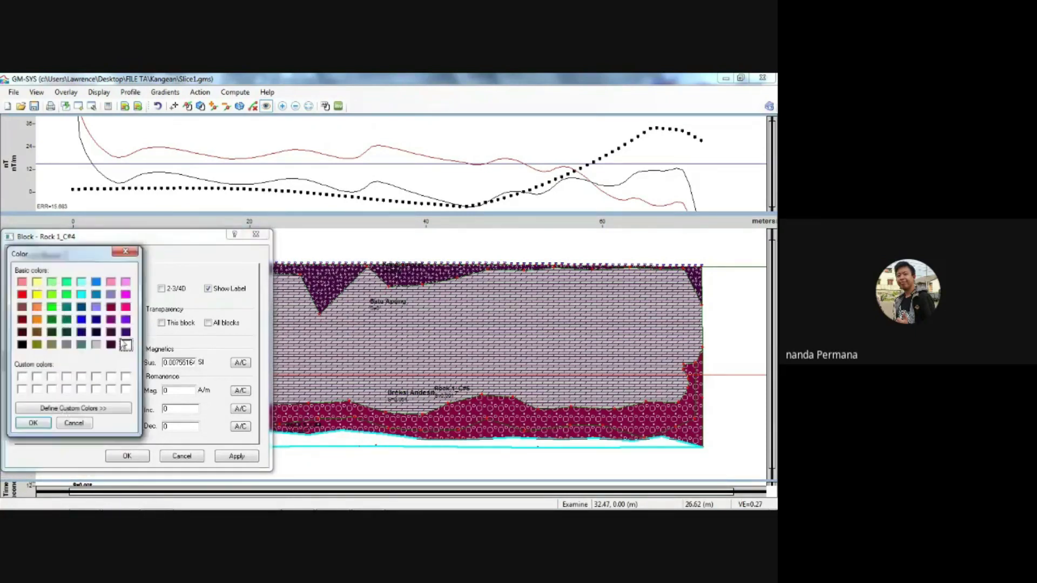
click(33, 422)
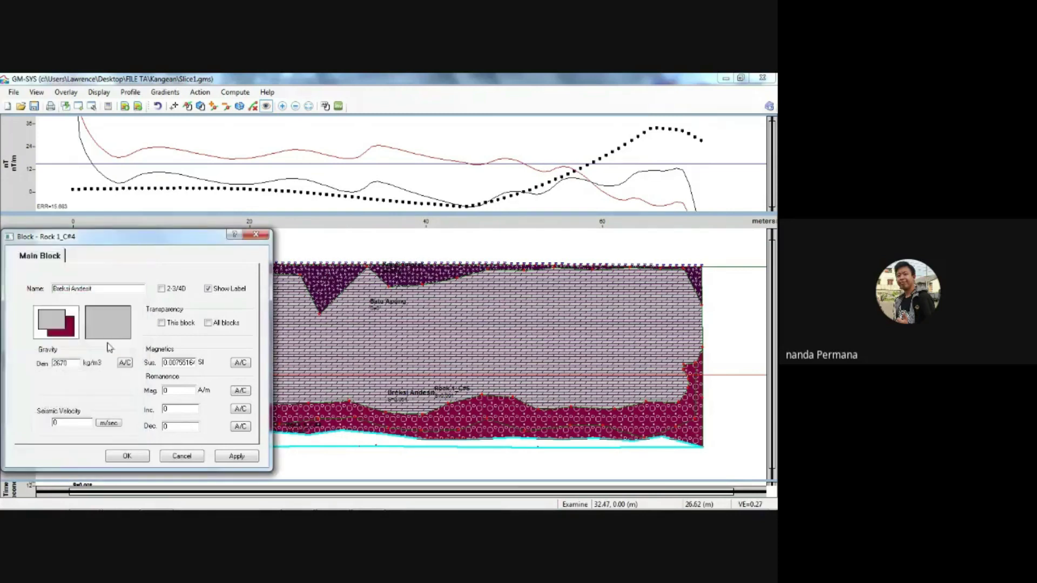
click(112, 322)
click(143, 385)
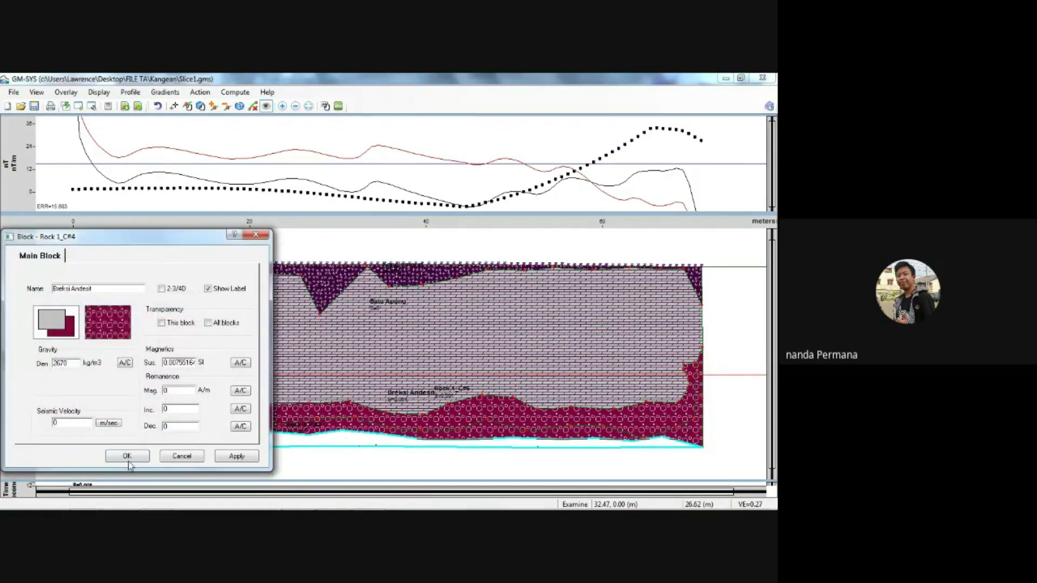
click(297, 497)
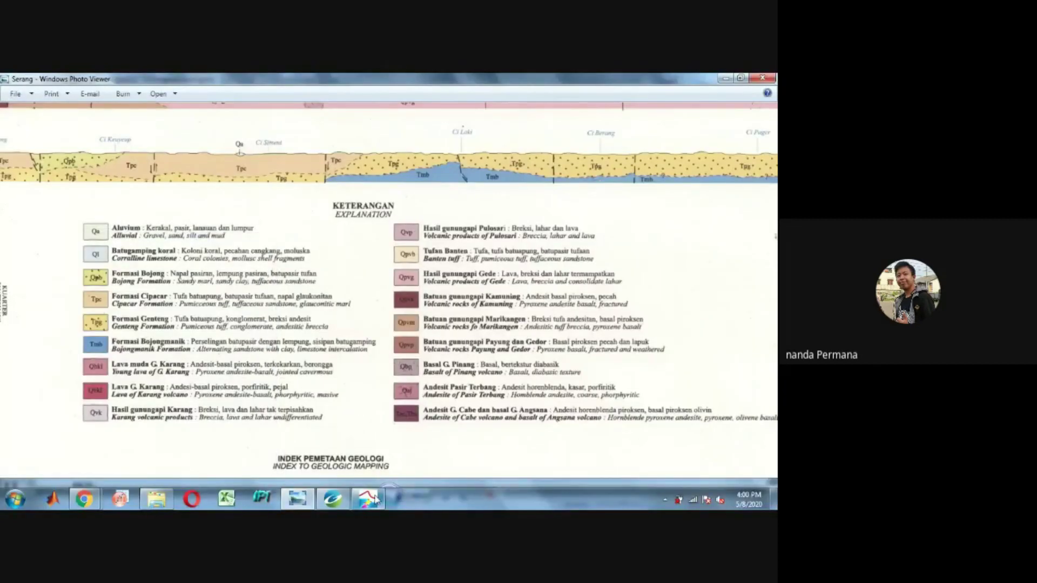
click(377, 499)
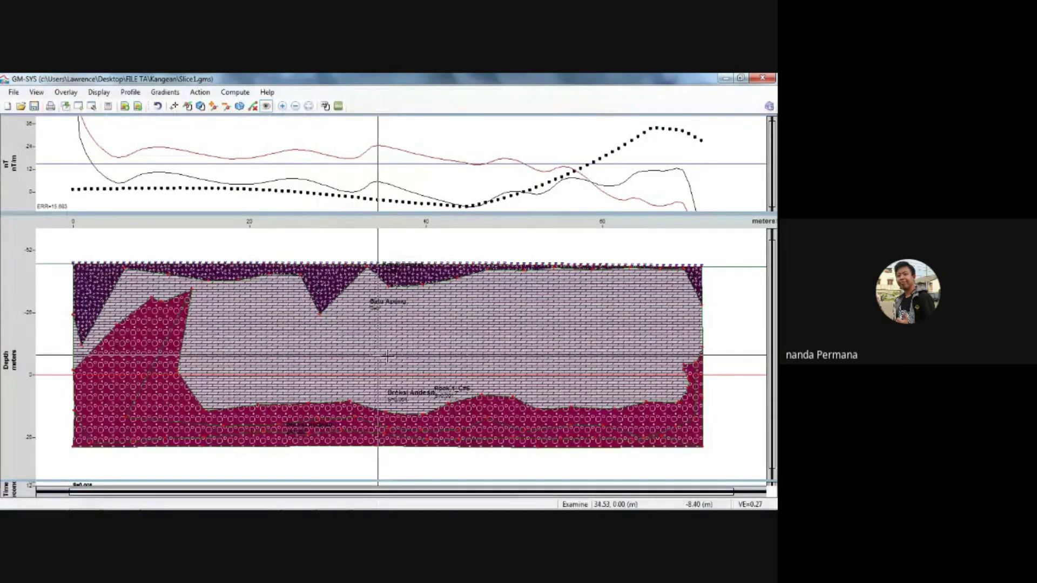